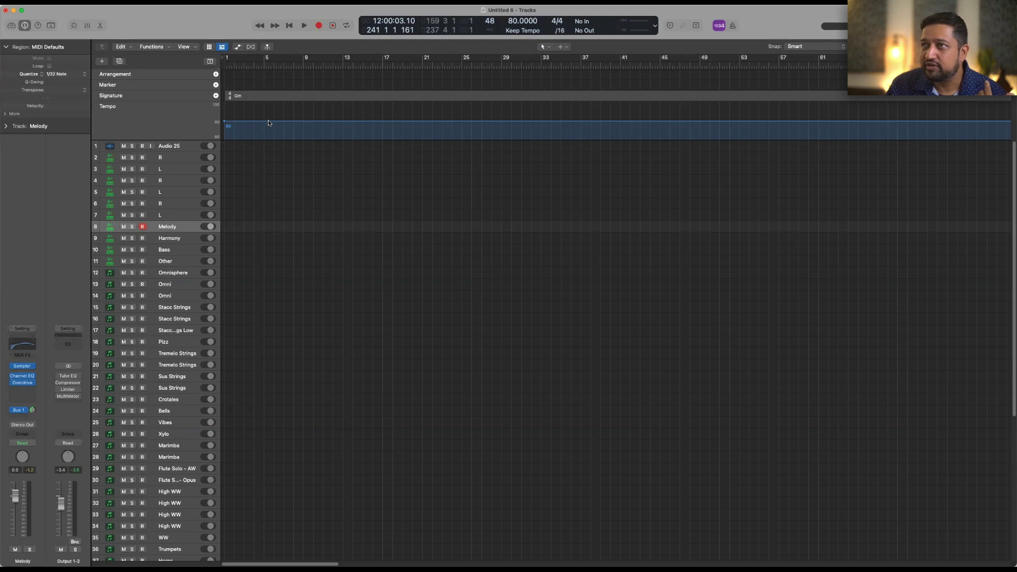
- Turn on the metronome click and set the project tempo to 120 BPM
click(729, 27)
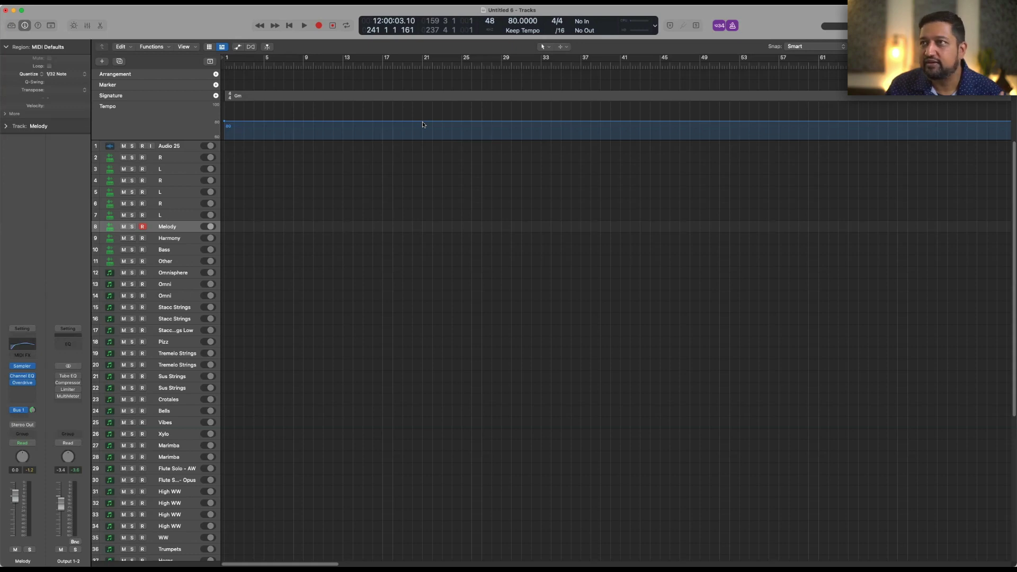
click(422, 122)
drag(422, 122, 418, 86)
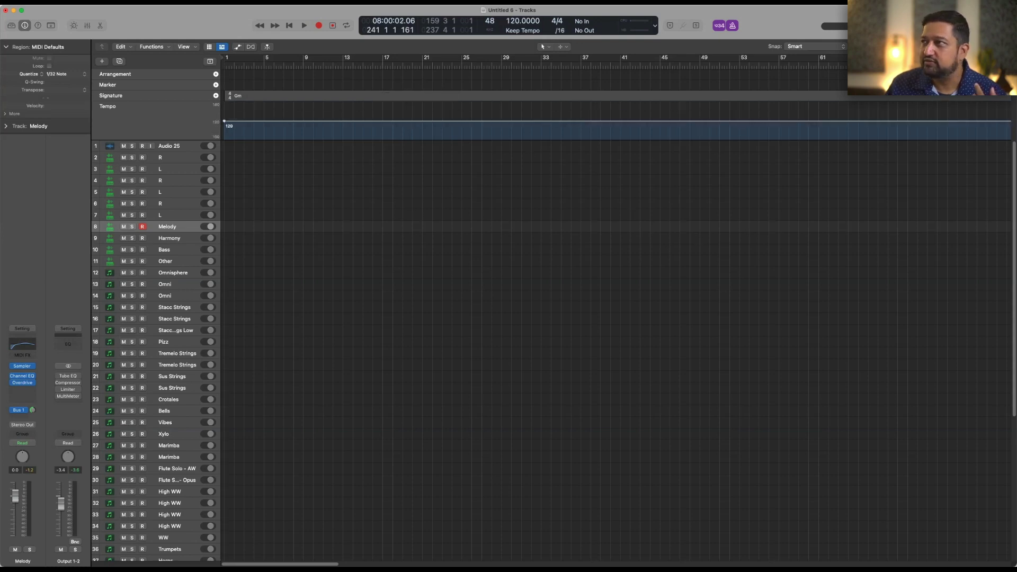
- Enlarge the track height and play the empty project from about bar 4 to hear the click, then stop
key(super+Down)
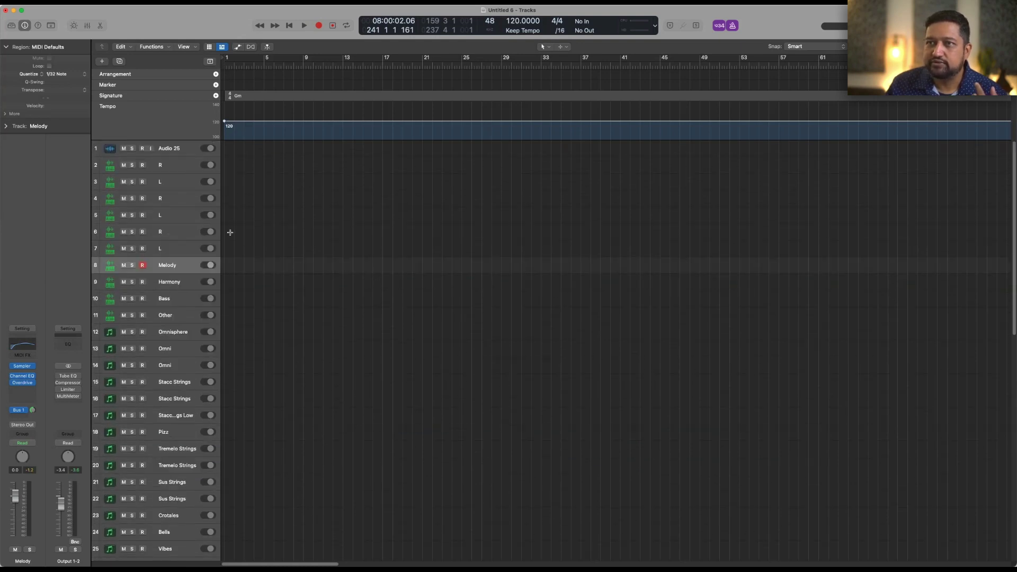
double_click(258, 65)
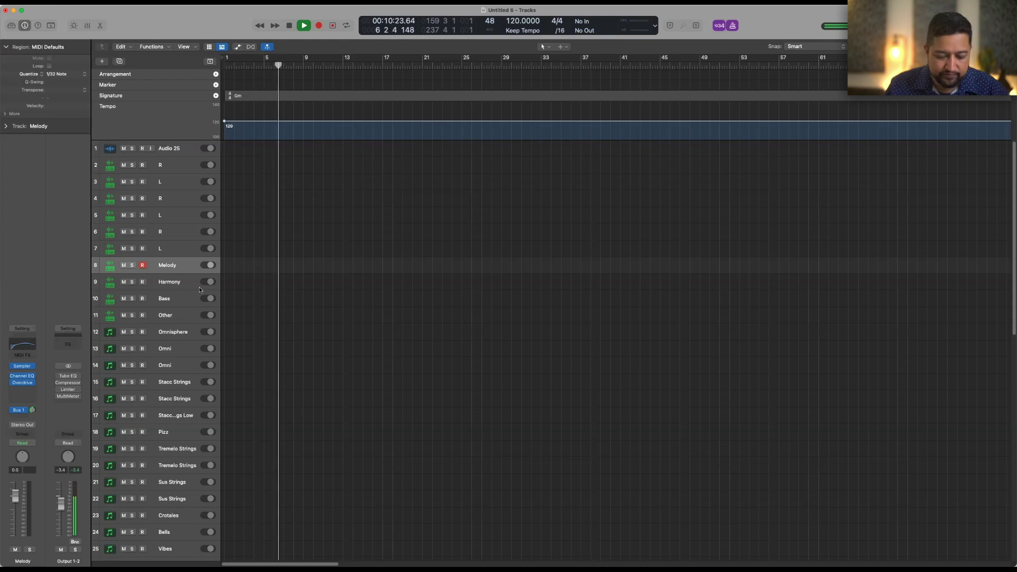
key(space)
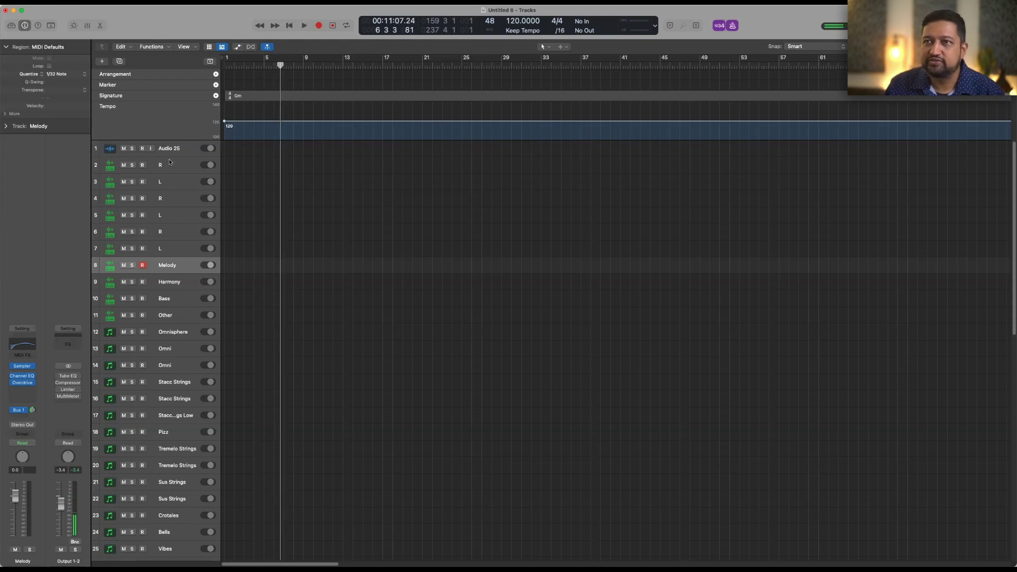
- Go through the alternating R and L tracks from track 2 to track 7, selecting each in turn
click(170, 162)
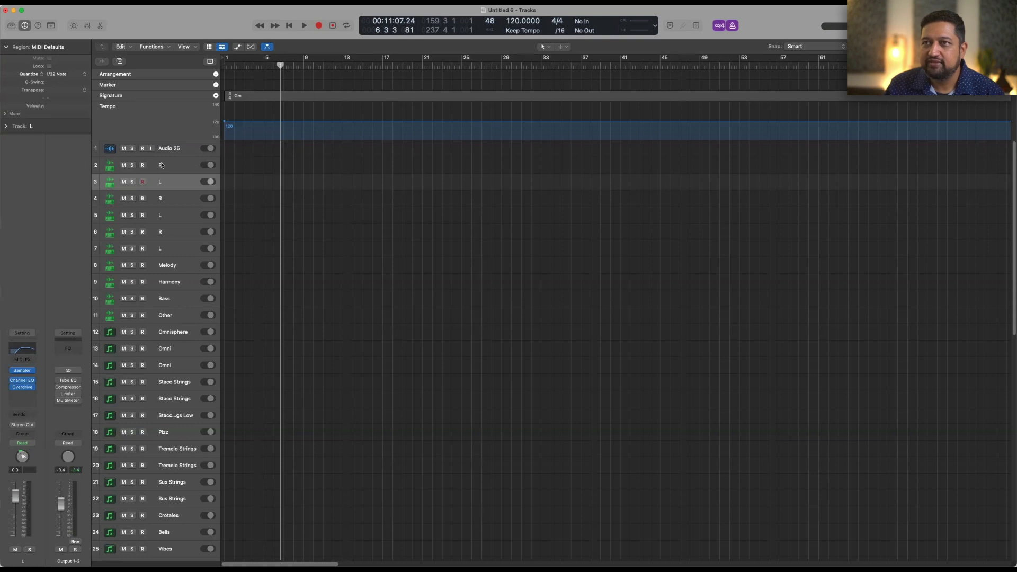
click(162, 182)
click(161, 199)
click(162, 218)
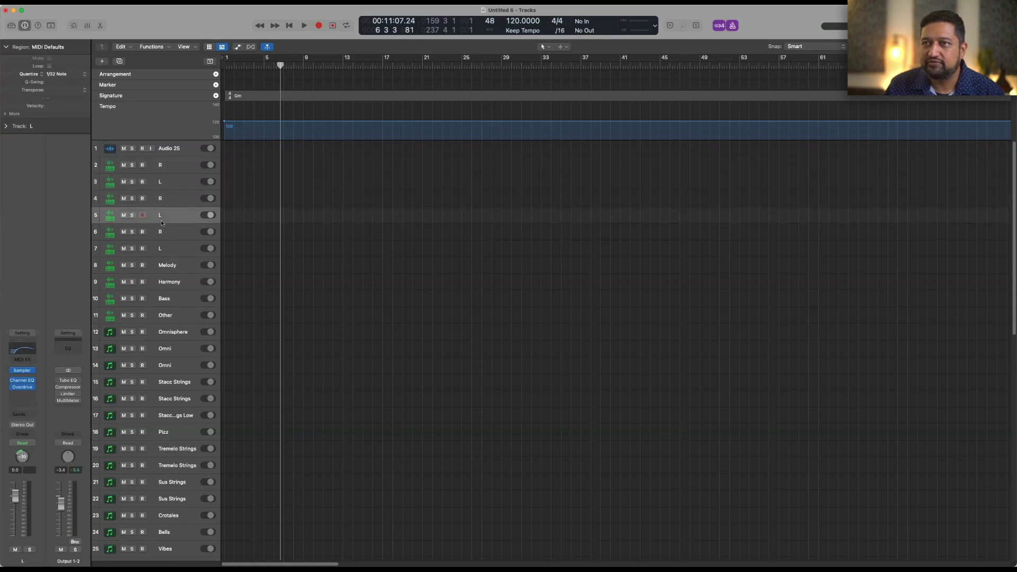
click(165, 236)
click(166, 251)
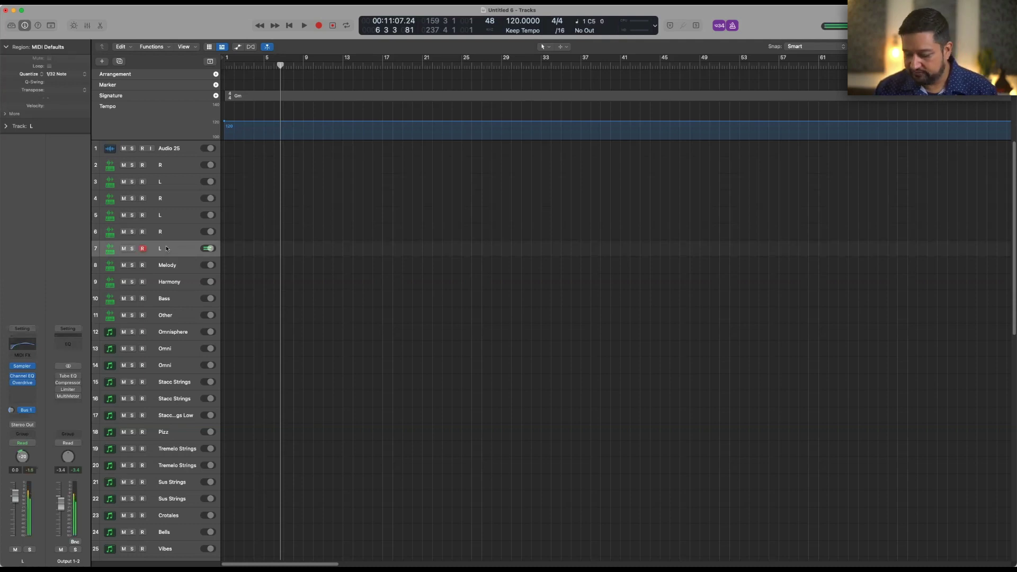
- Audition the sound of each R and L track, 2 through 7, by playing C4
click(177, 169)
click(180, 182)
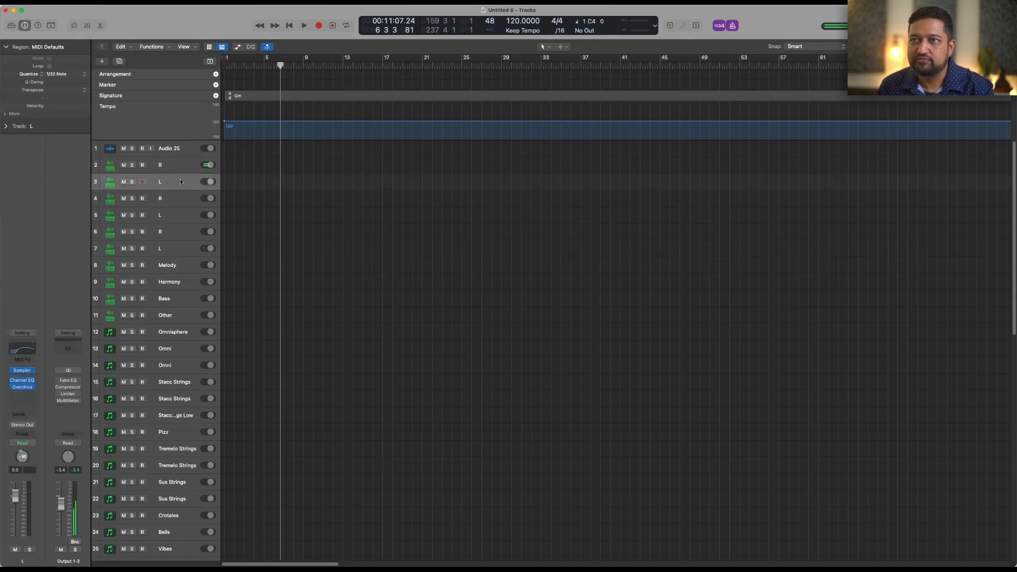
click(181, 199)
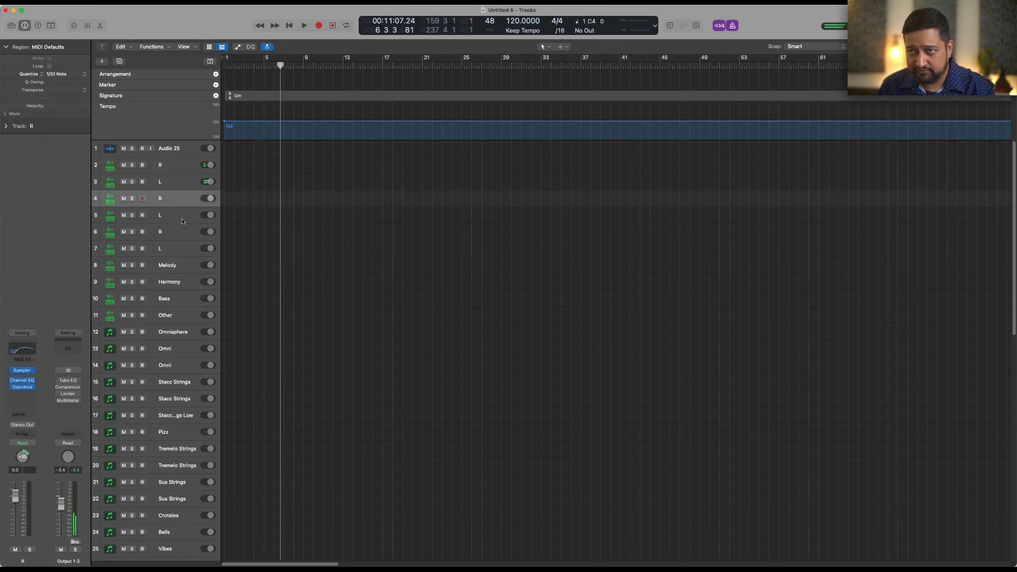
click(177, 216)
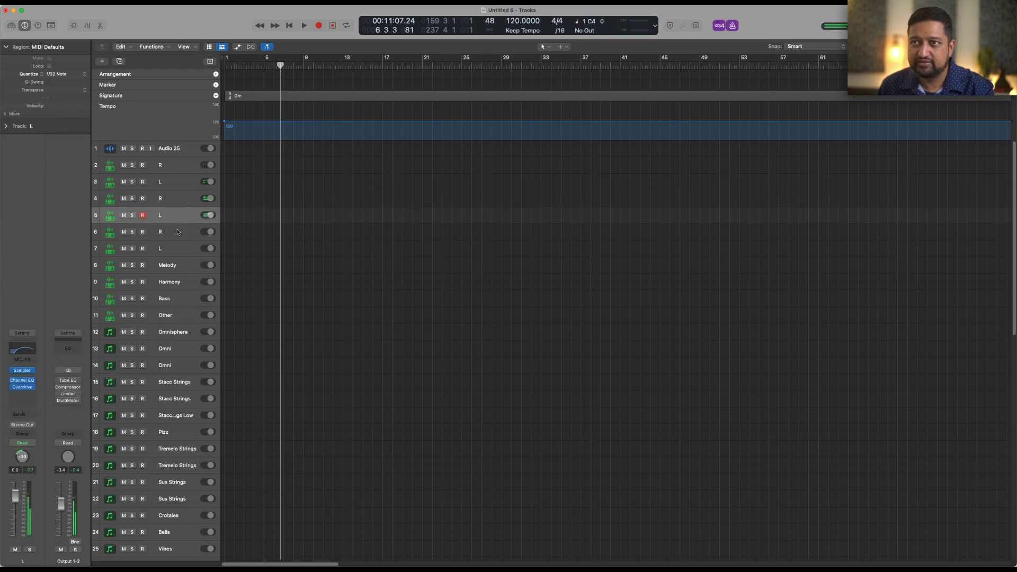
click(182, 231)
click(184, 249)
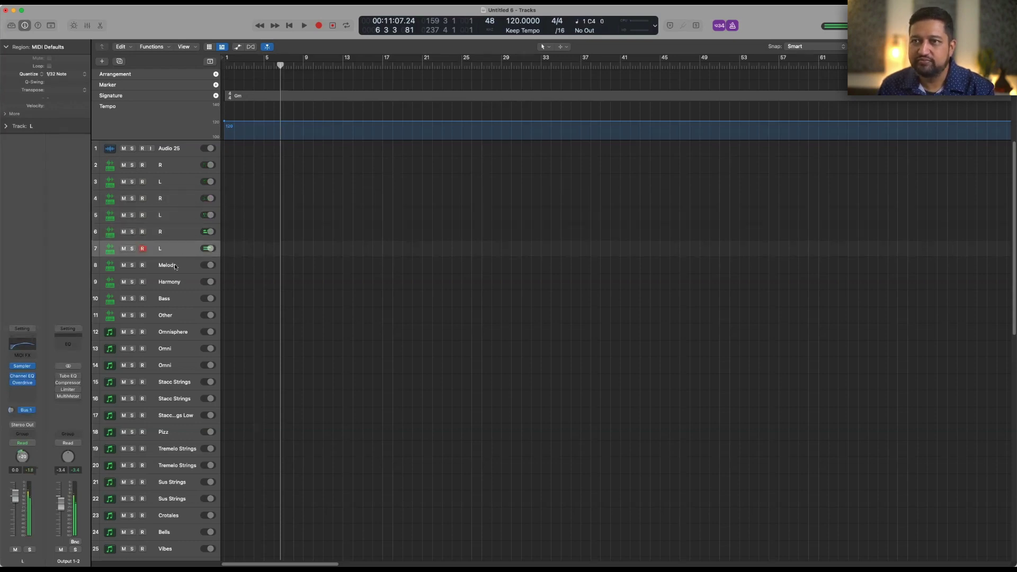
- Audition the sounds of the Melody, Harmony and Bass tracks
click(175, 267)
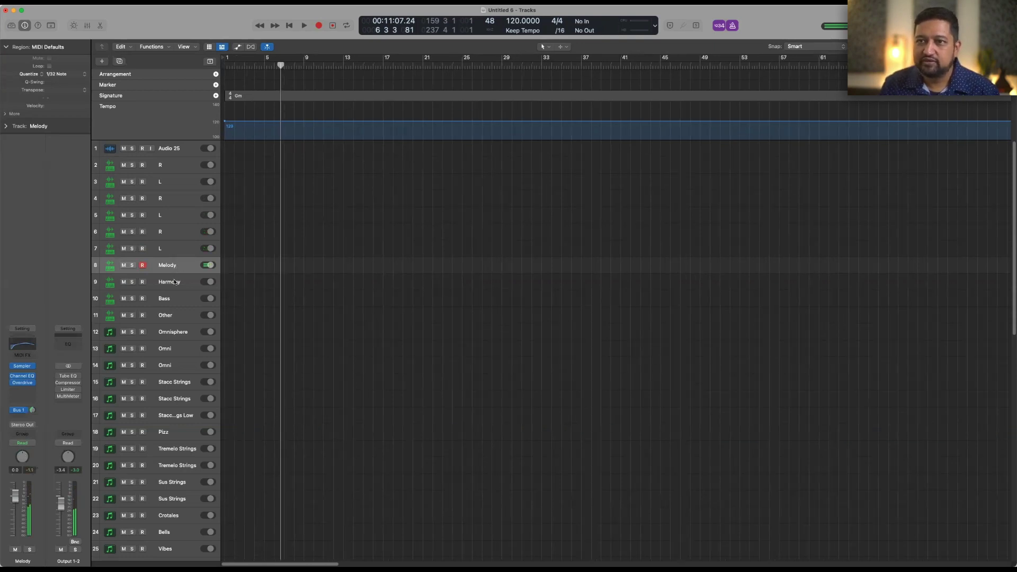
click(174, 285)
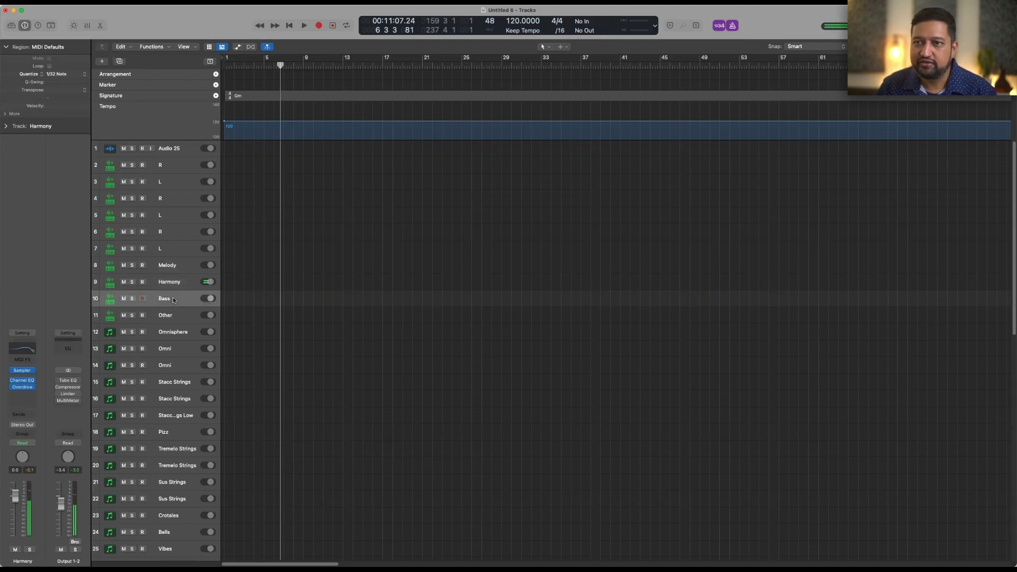
click(174, 299)
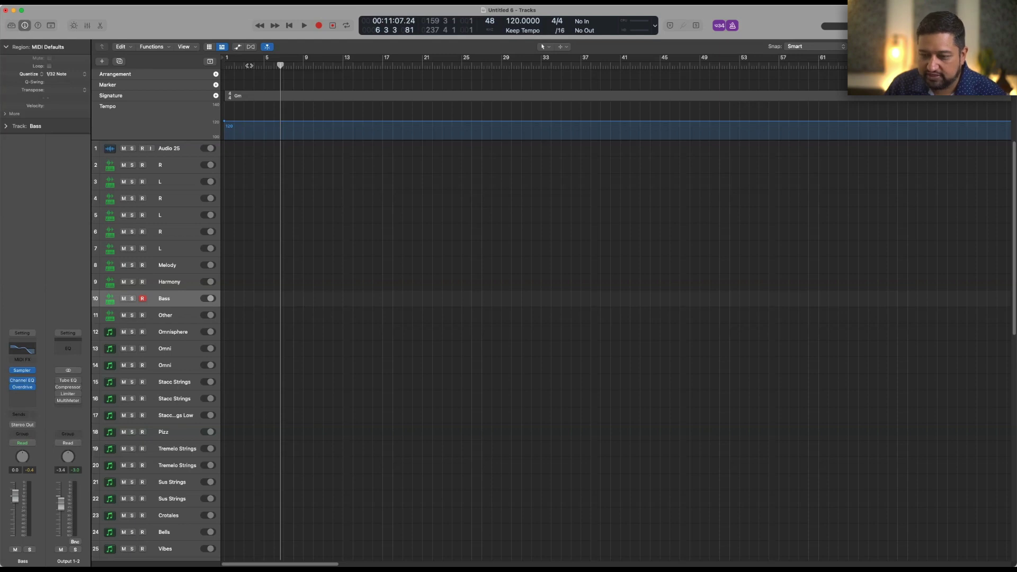
- Run playback from about bar 3 while playing notes on the Bass track along with the click, then stop
click(248, 65)
key(space)
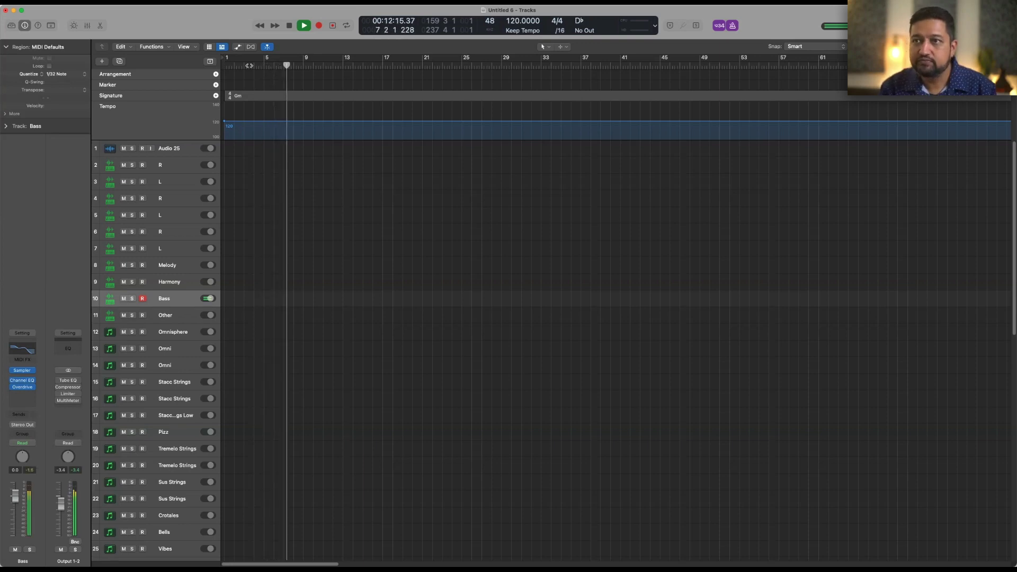
key(space)
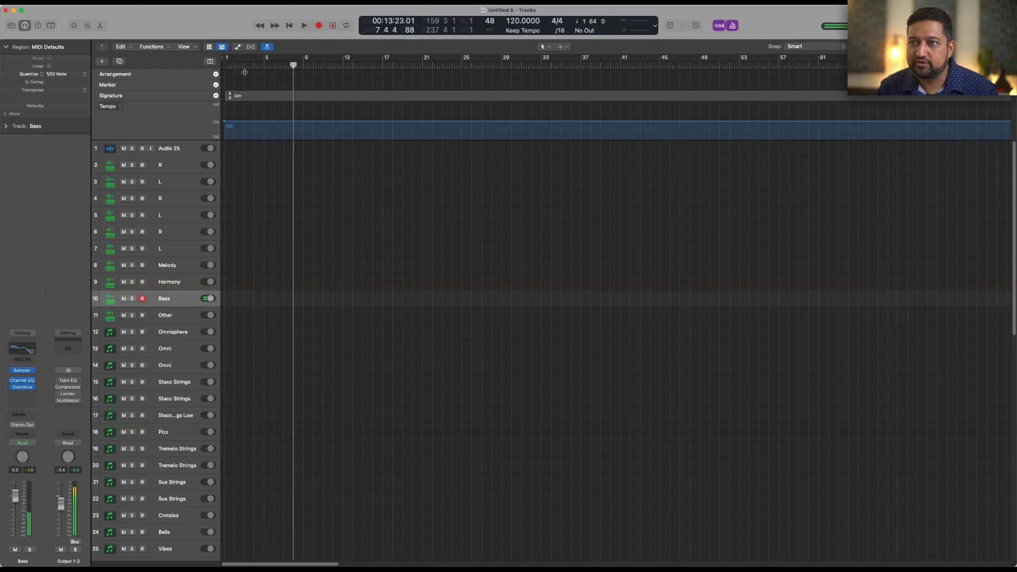
- Perform chords on the Melody track over playback from about bar 3 and capture the performance as a MIDI region
click(164, 271)
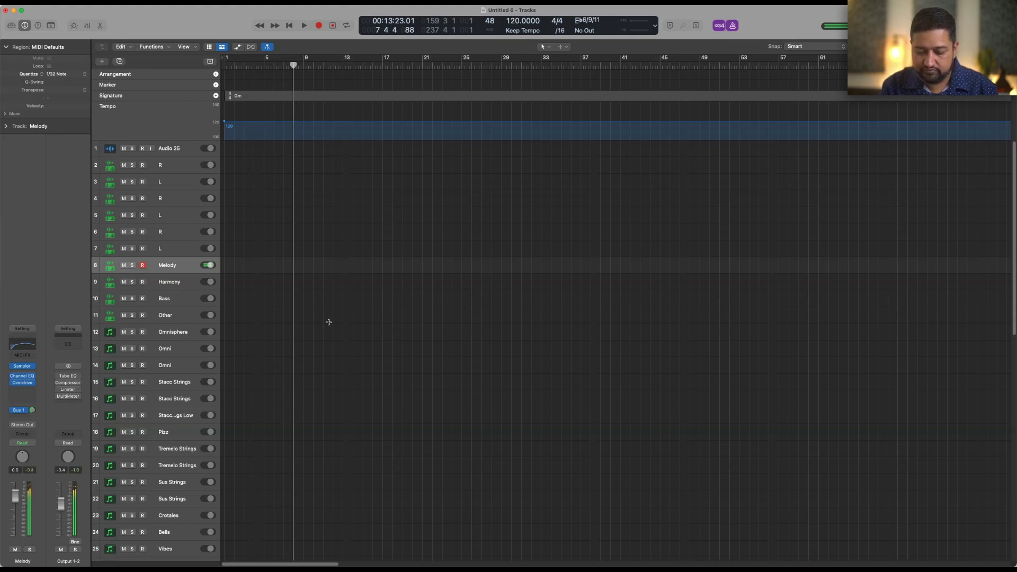
click(248, 66)
key(space)
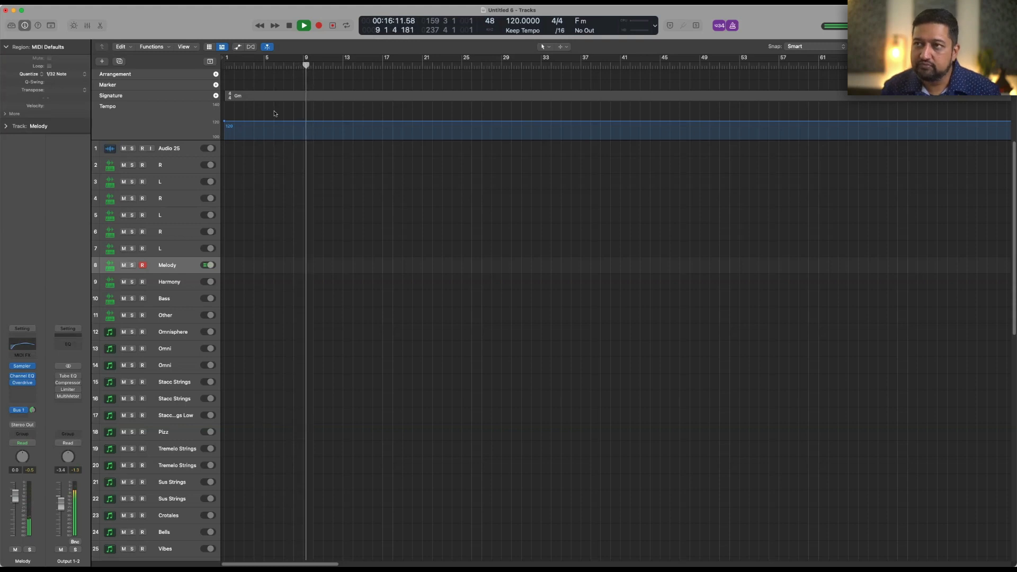
key(space)
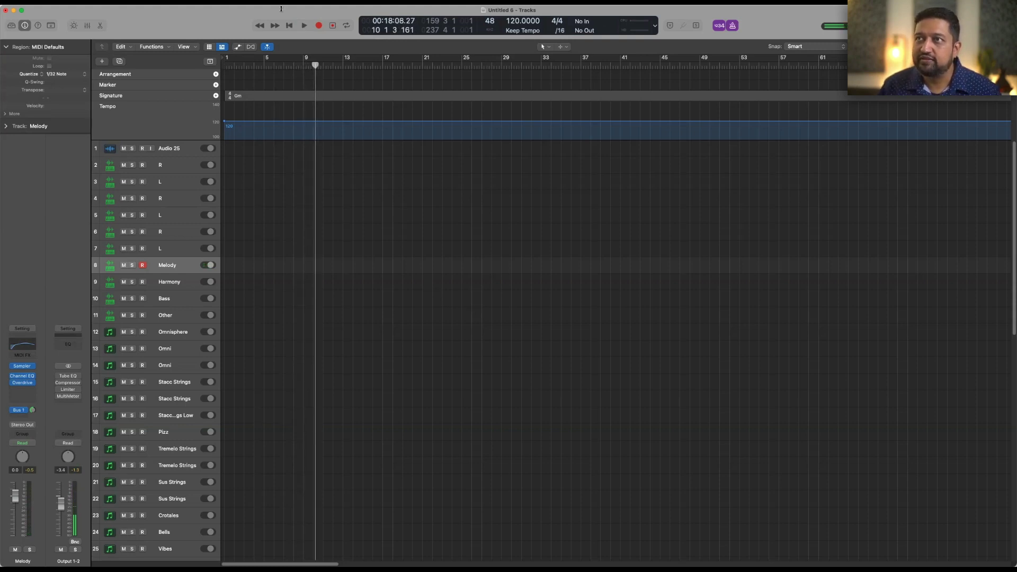
click(332, 41)
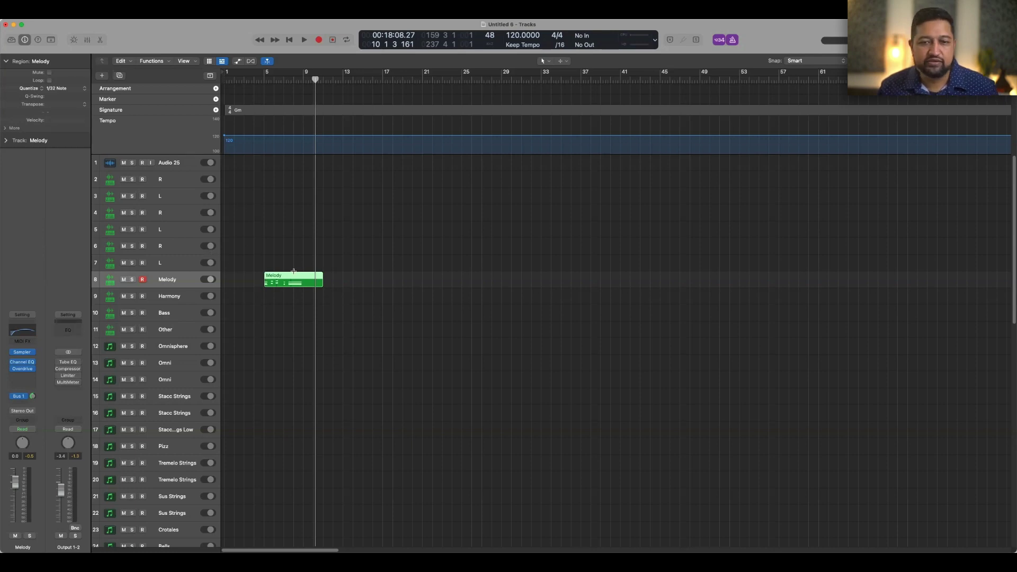
- Quantize the captured Melody region to 1/4 Note
key(z)
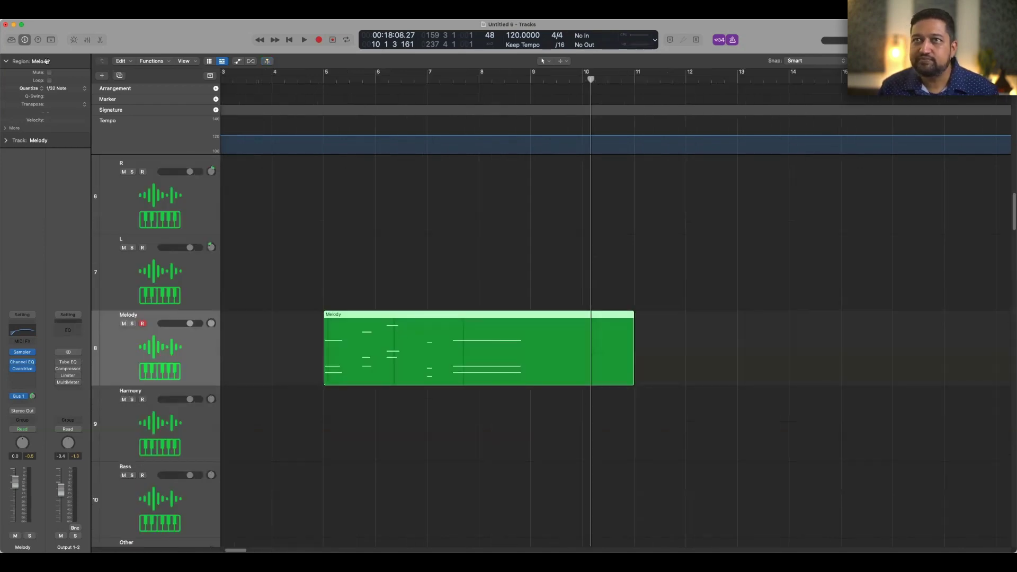
click(56, 88)
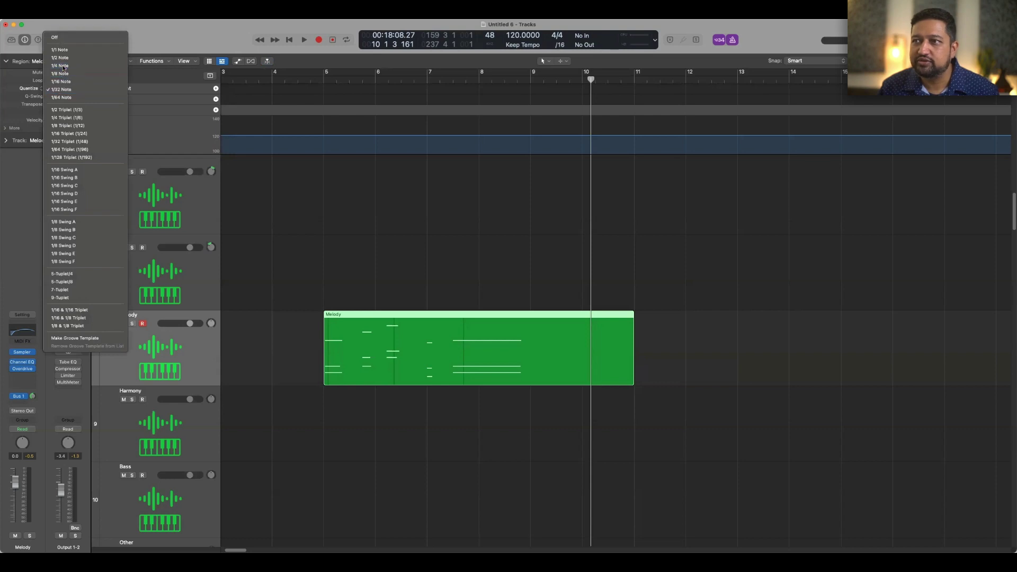
click(58, 65)
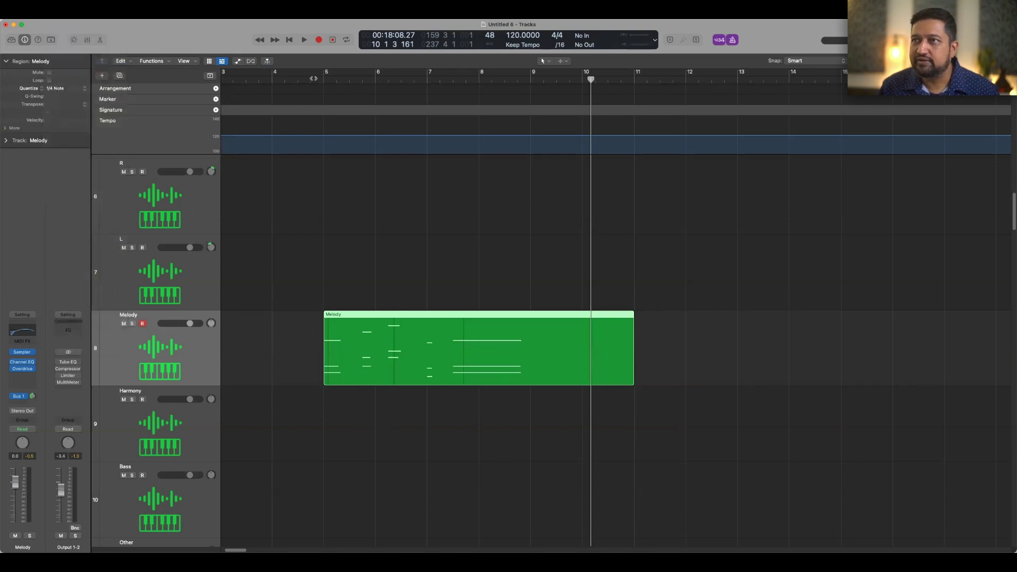
- Play back the quantized Melody region and turn off the metronome click
key(shift+space)
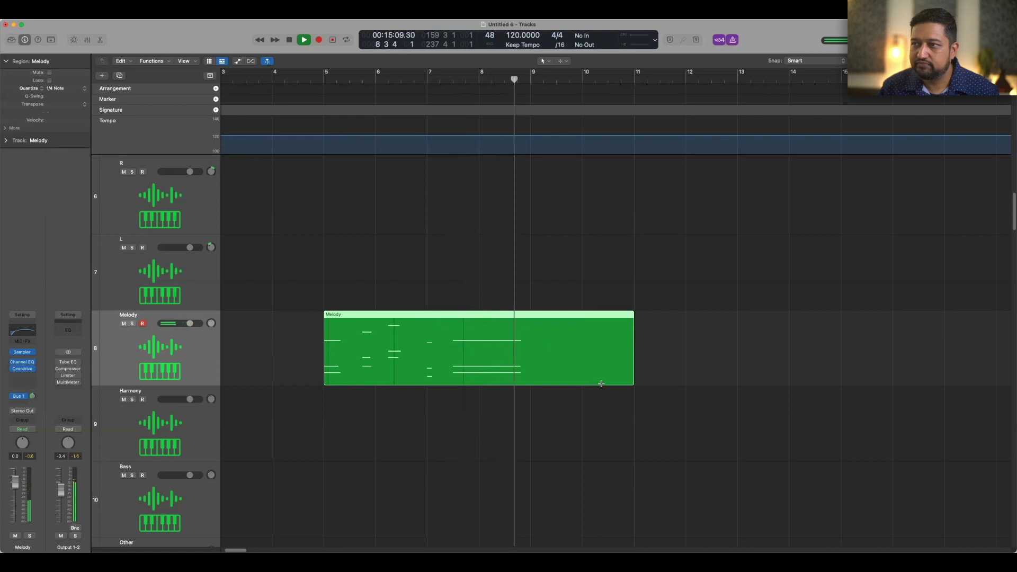
key(space)
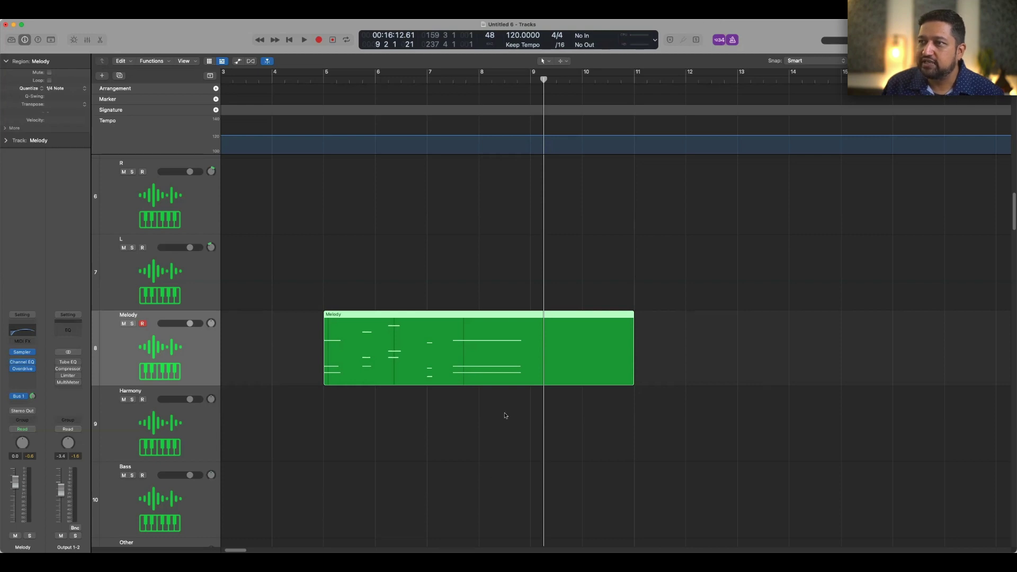
click(501, 392)
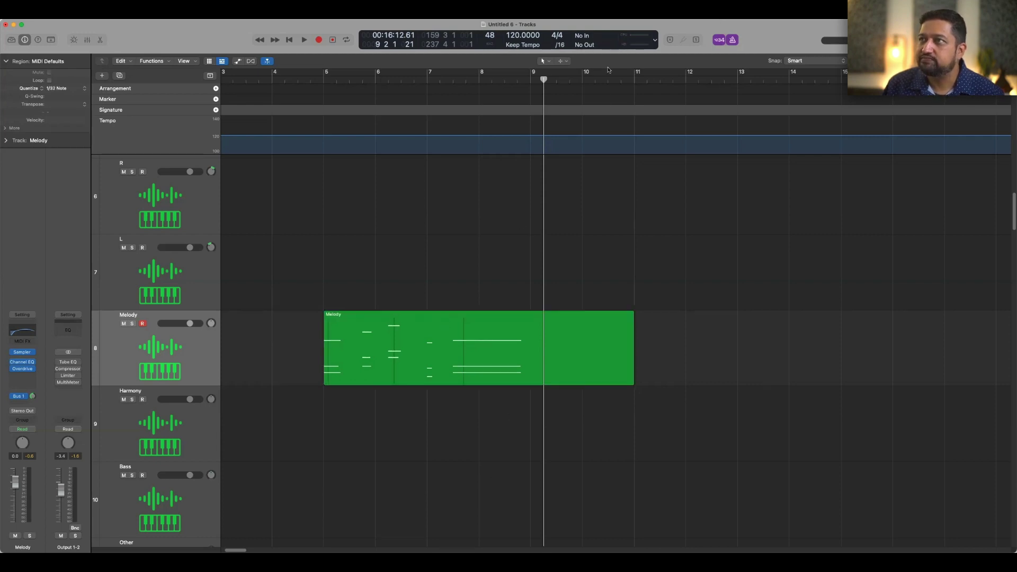
click(736, 41)
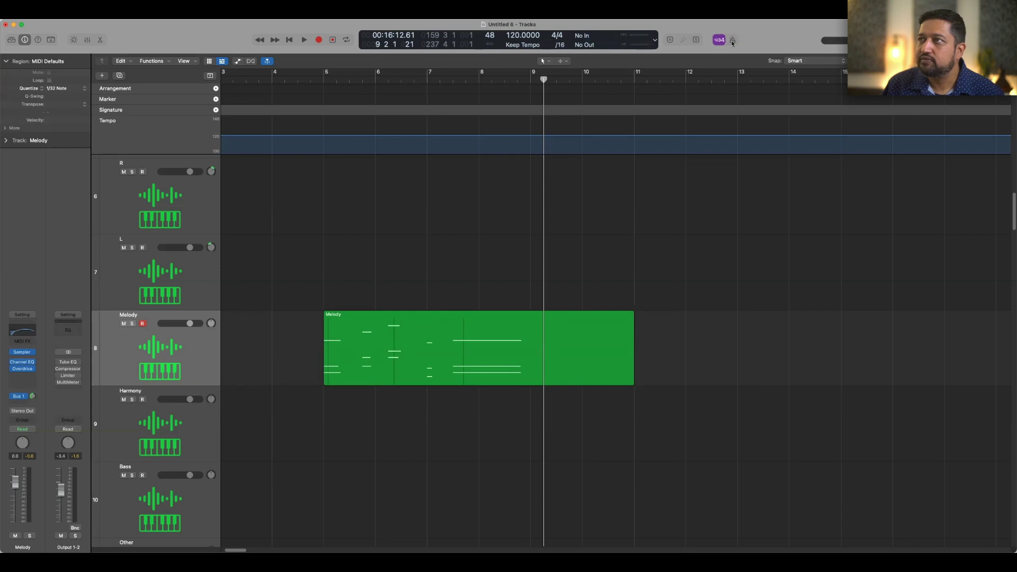
- Open the Melody region in the Piano Roll, level all note velocities at about 102 and play the region back
double_click(428, 317)
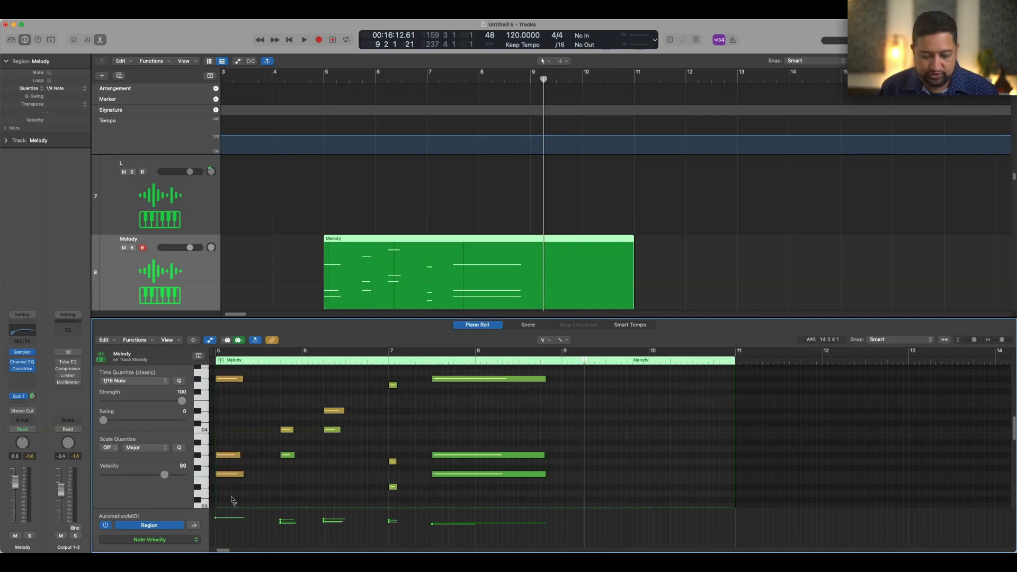
key(super+a)
drag(214, 517, 492, 515)
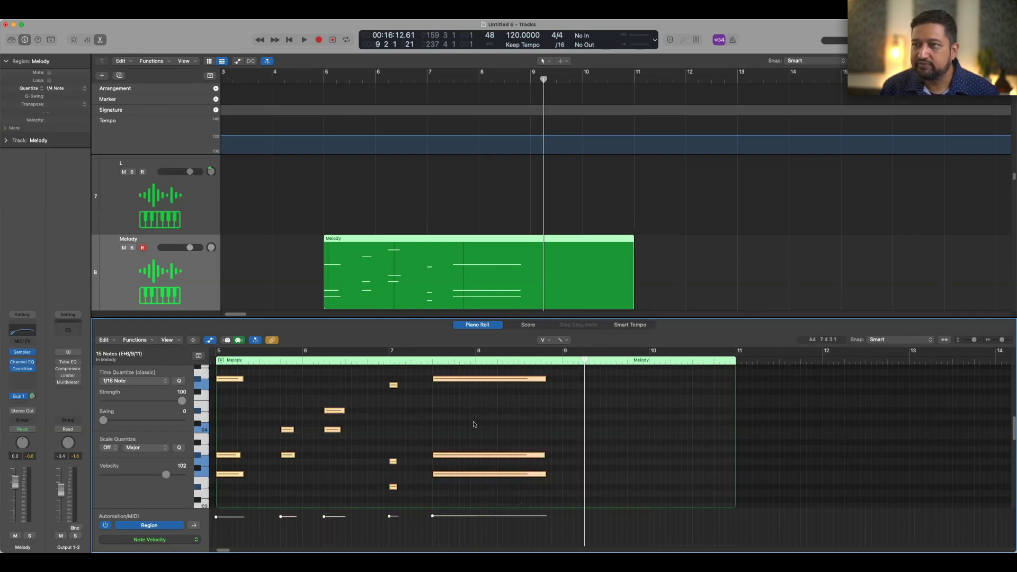
double_click(318, 79)
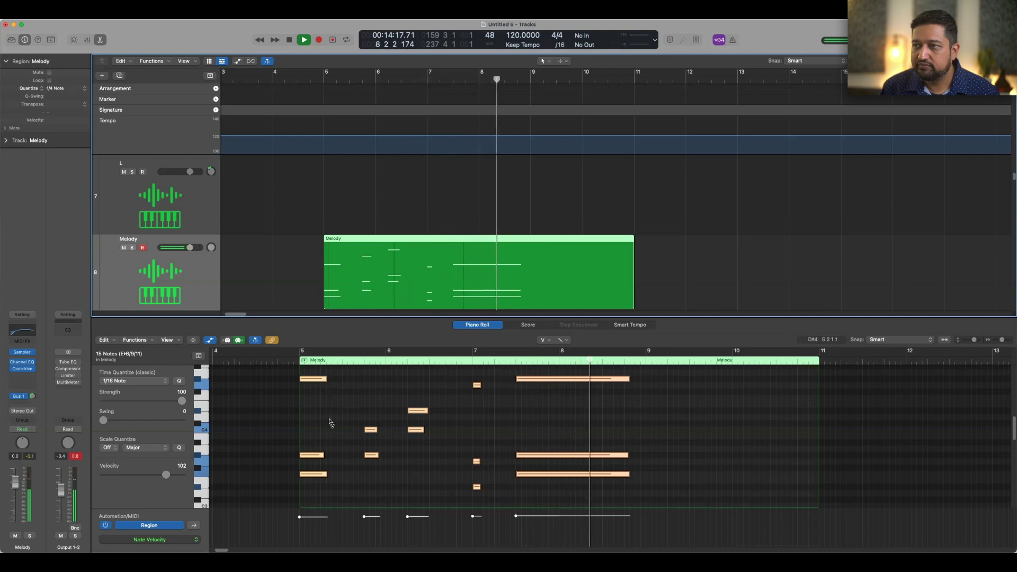
key(space)
- Lower the velocity of all Melody notes evenly to about 20 and play the region back
drag(283, 542, 595, 538)
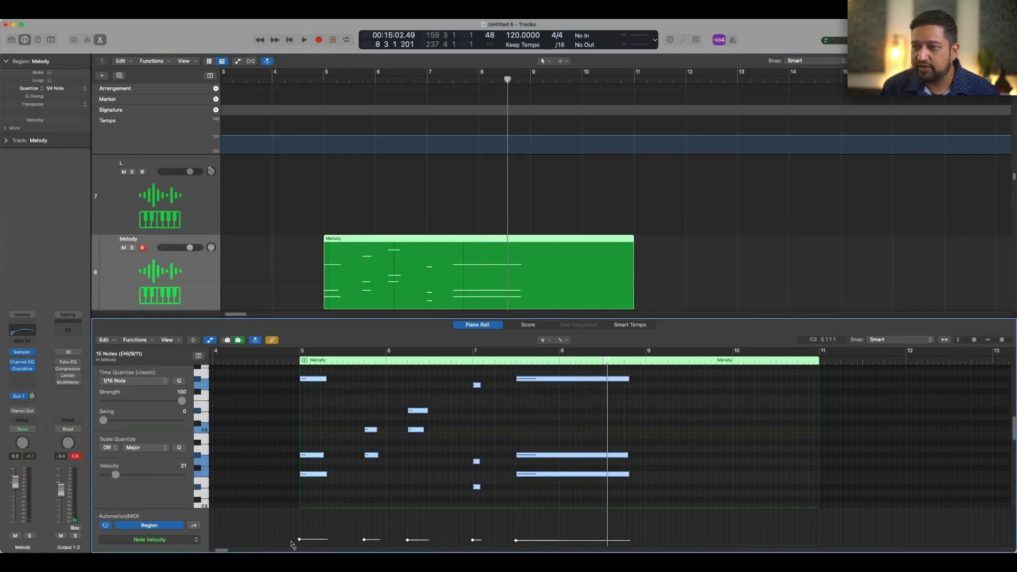
drag(293, 544, 631, 540)
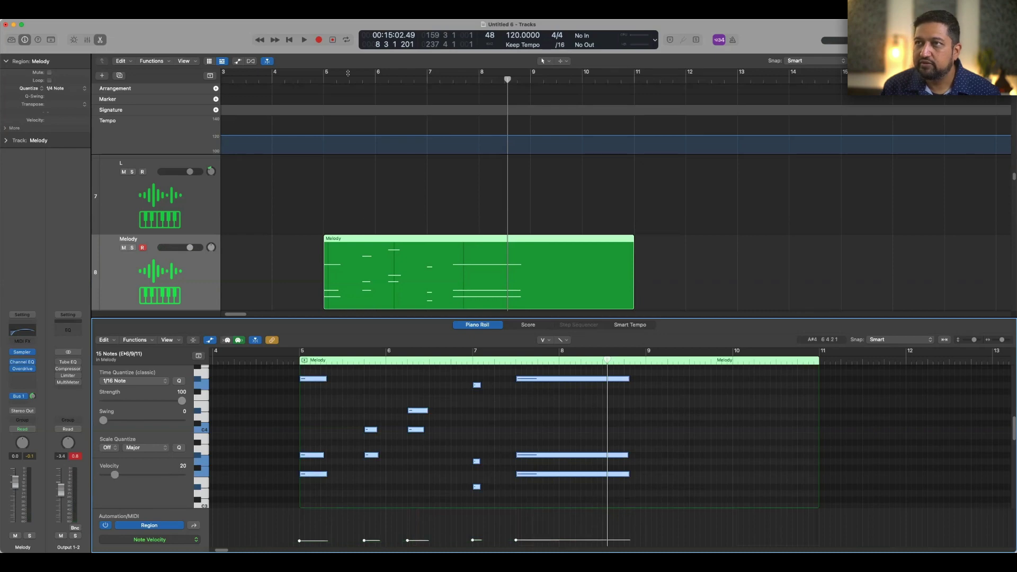
key(shift+space)
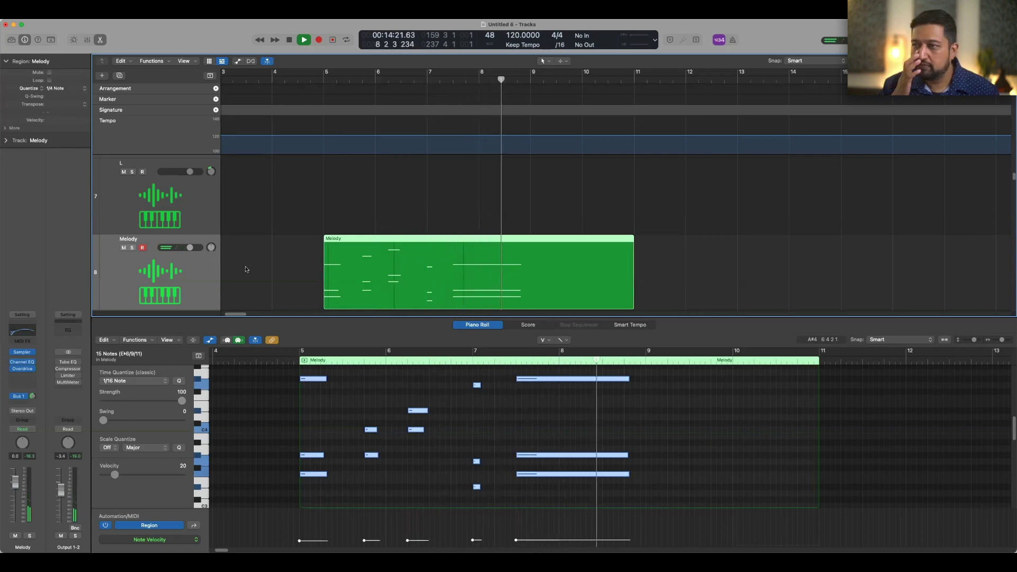
key(space)
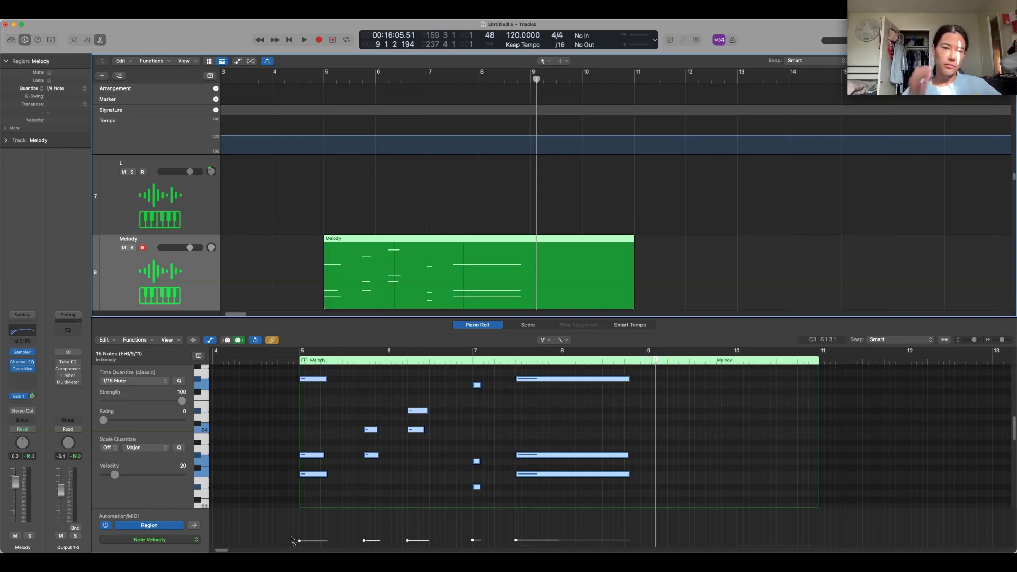
- Close the Piano Roll, deselect the Melody region and play it back from before bar 5
scroll(290, 537, down, 1)
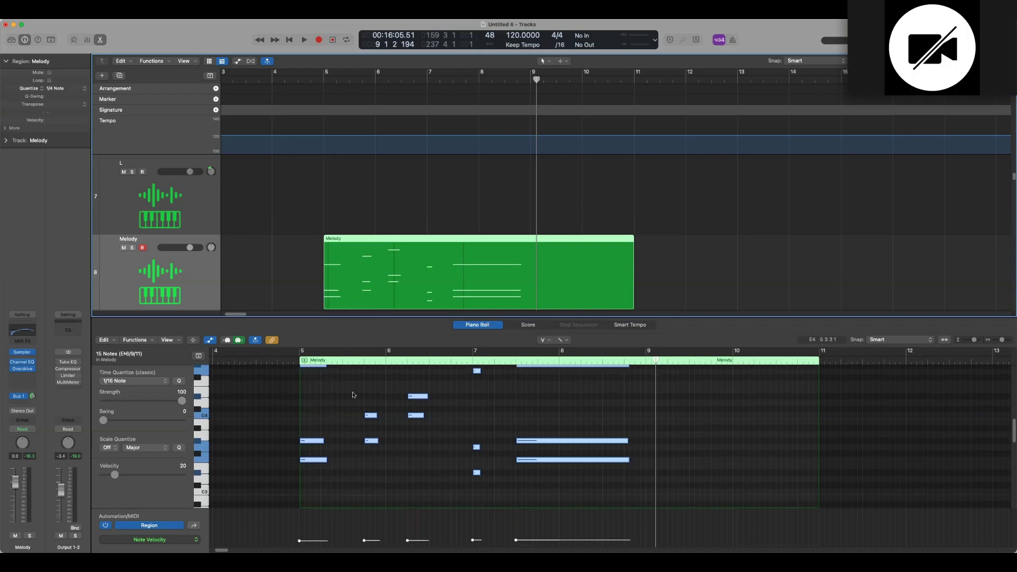
scroll(384, 208, down, 1)
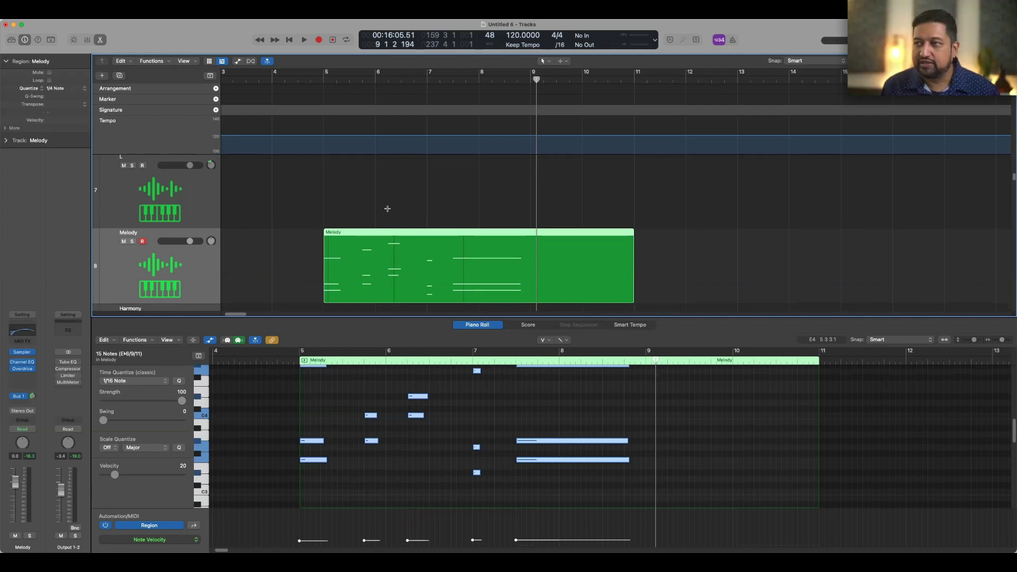
key(p)
click(386, 321)
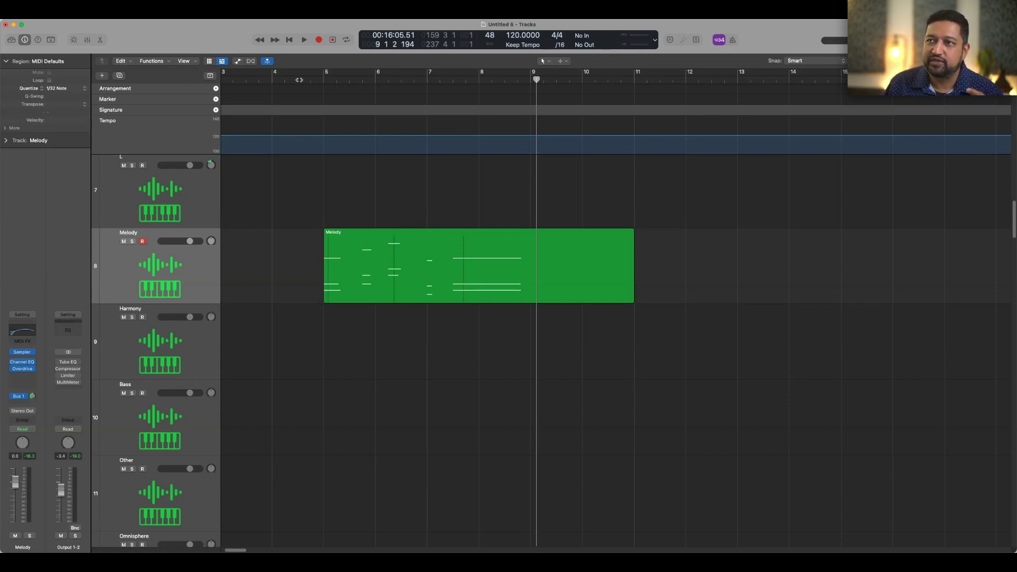
click(299, 80)
key(space)
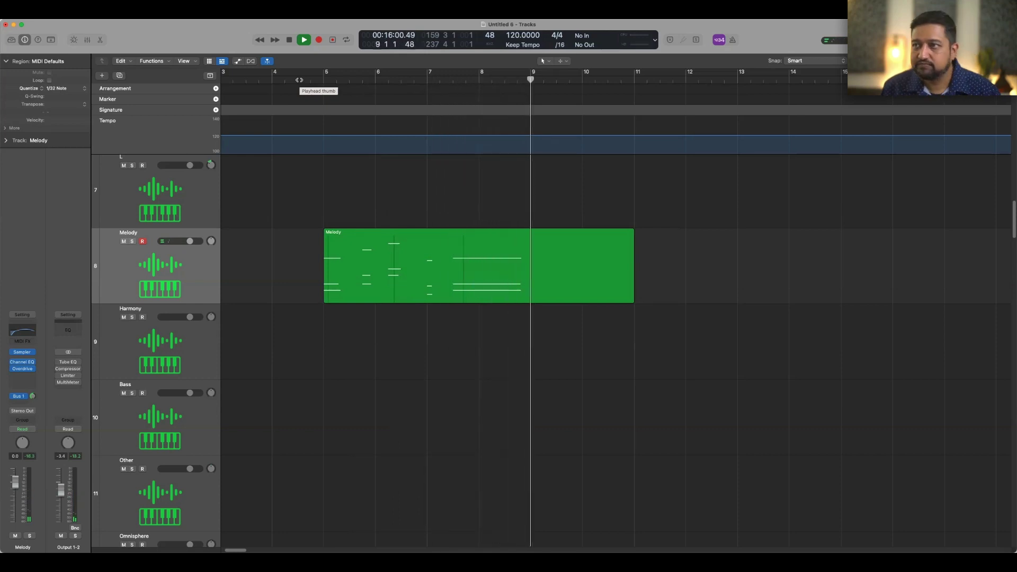
key(space)
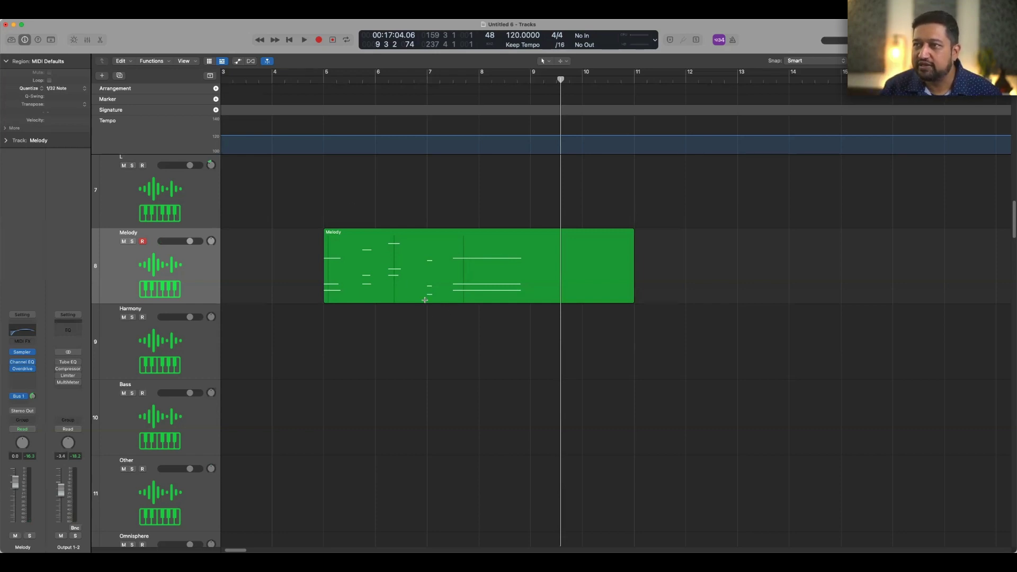
- Split the Melody region at bar 7, shift its second part to start at bar 7 beat 3, and play back the result
click(424, 300)
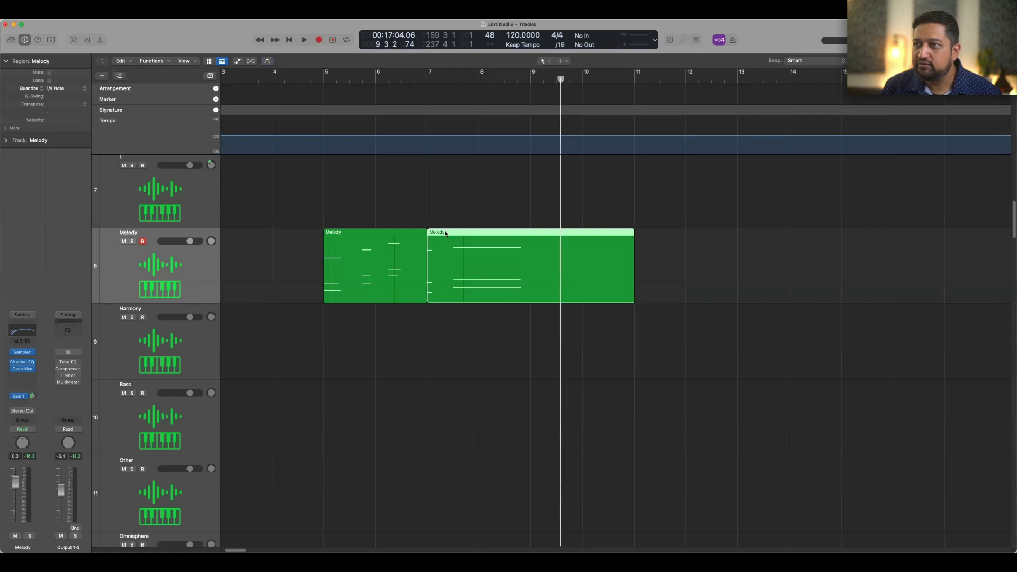
drag(445, 233, 469, 231)
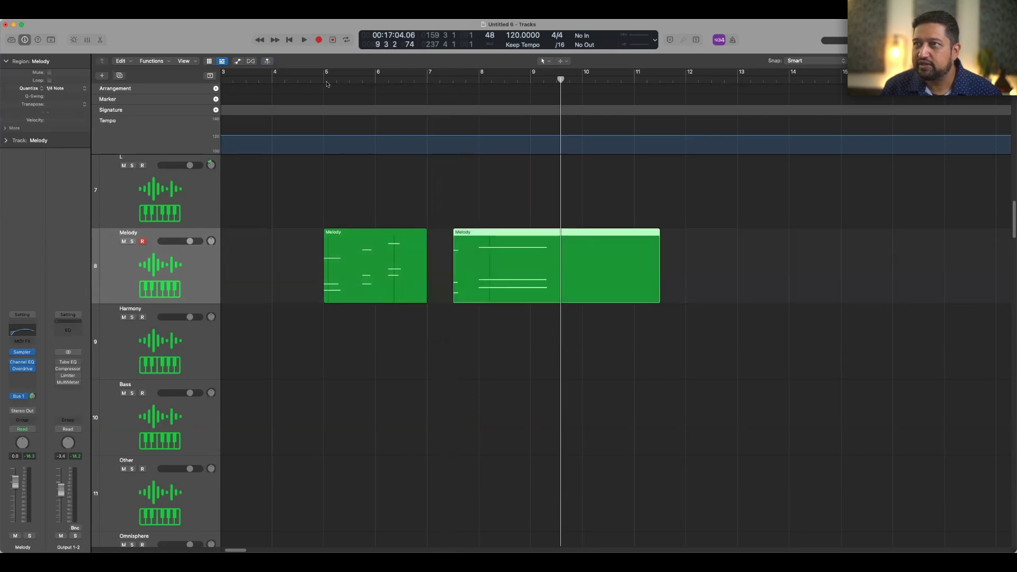
click(312, 76)
key(space)
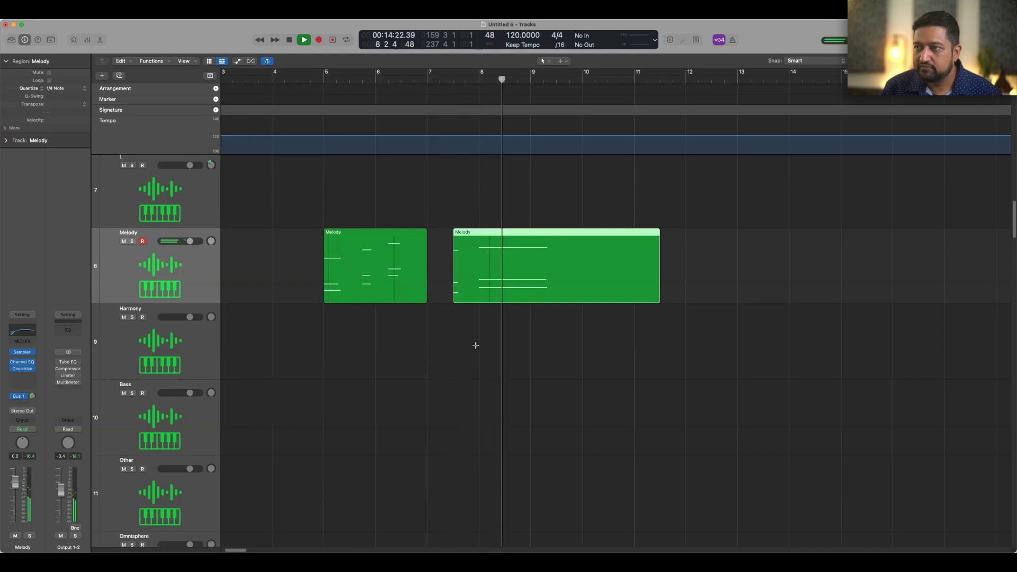
key(space)
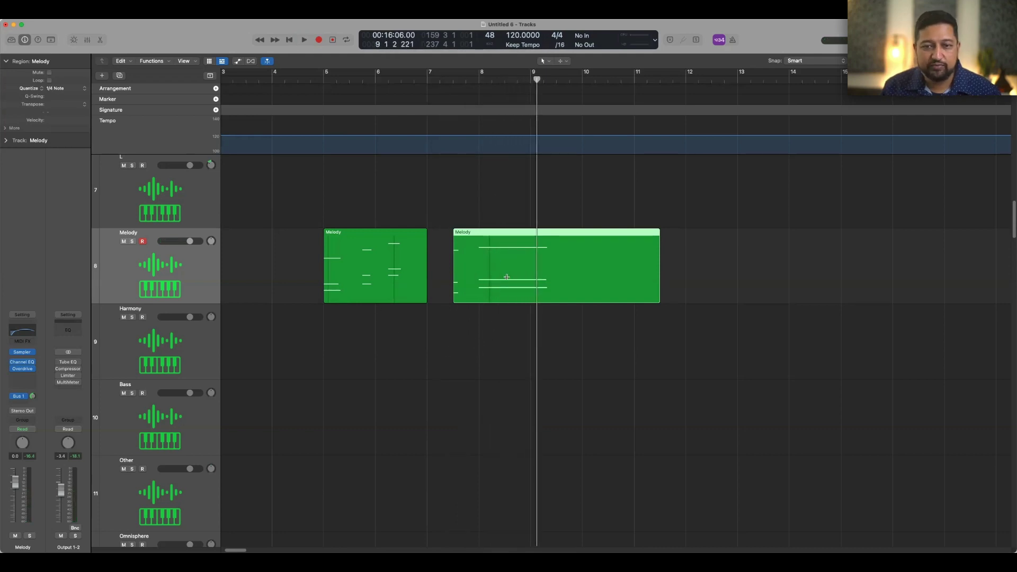
- Move the second Melody region back to bar 7 beat 2 and play both regions back
drag(479, 233, 465, 241)
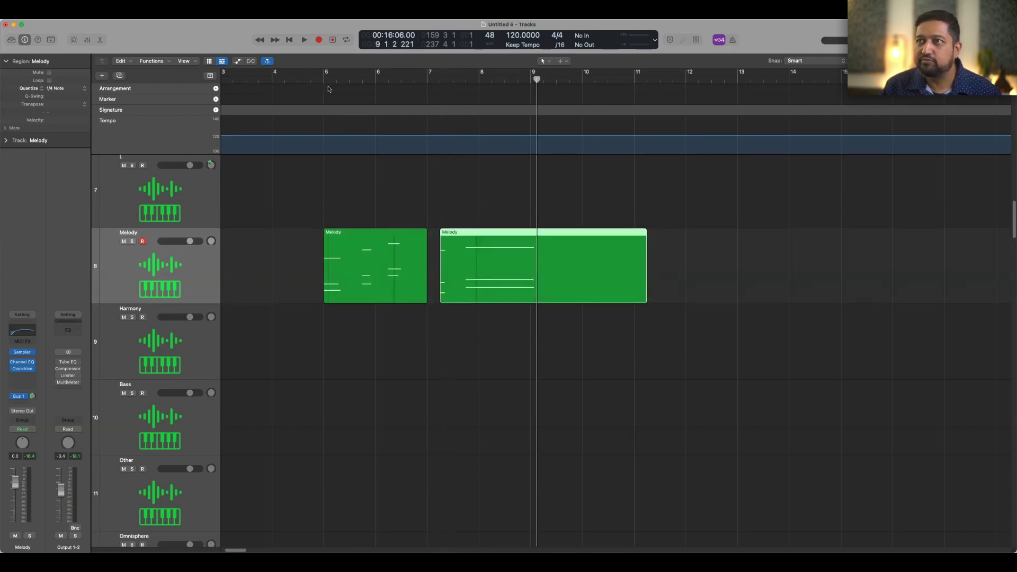
double_click(321, 79)
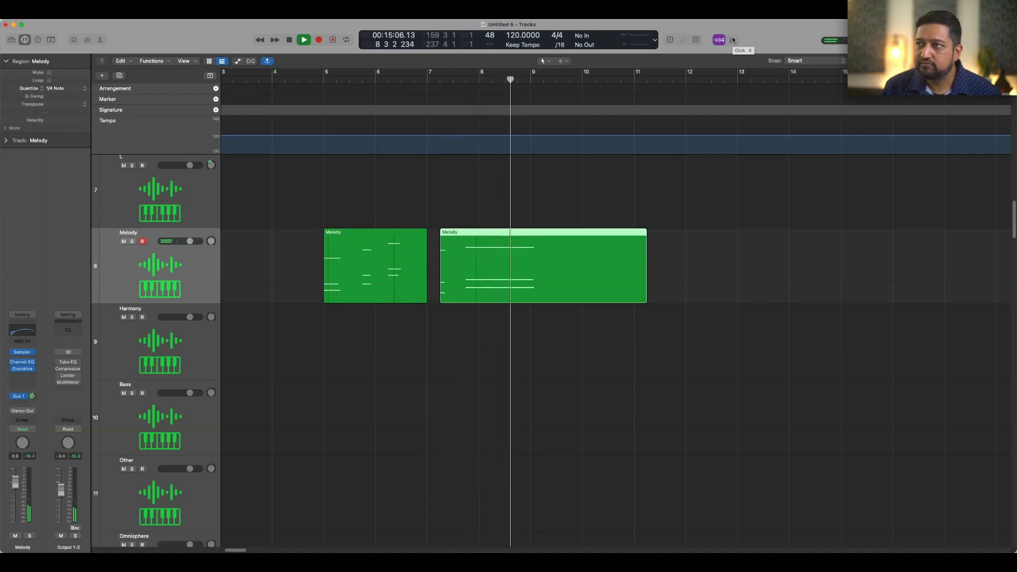
key(space)
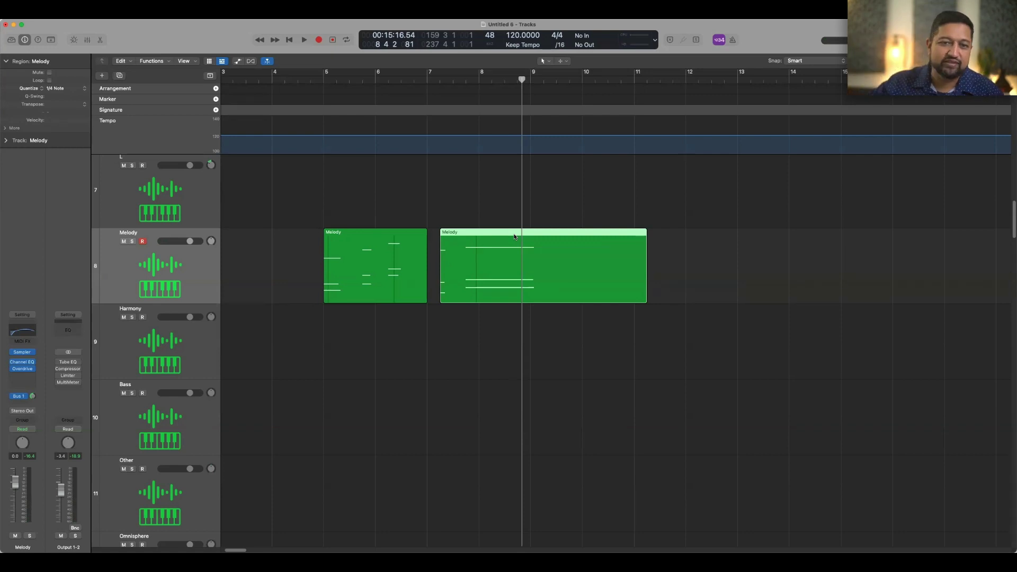
- Turn on the metronome click and play back the two Melody regions against it twice
click(731, 42)
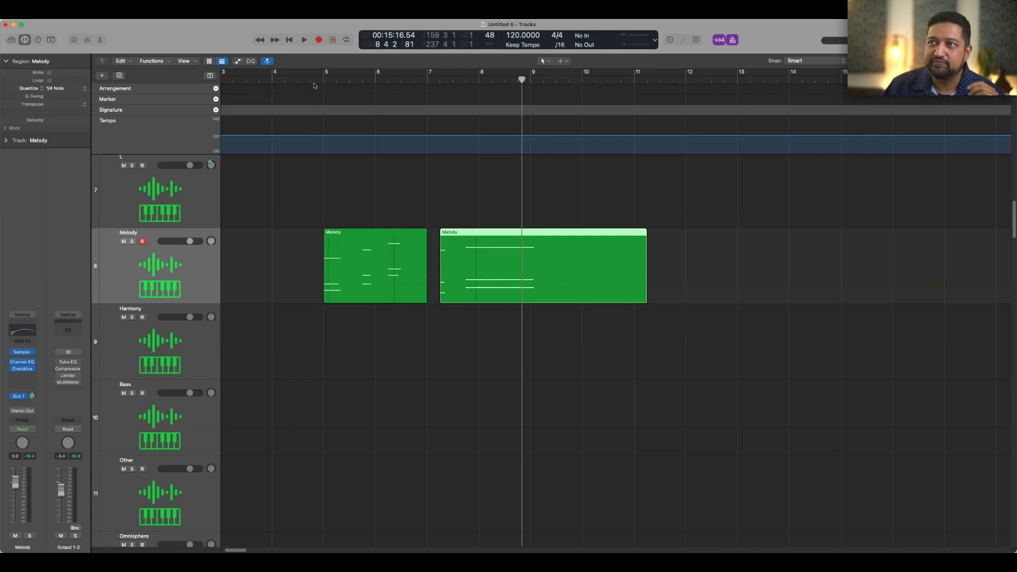
click(313, 81)
key(space)
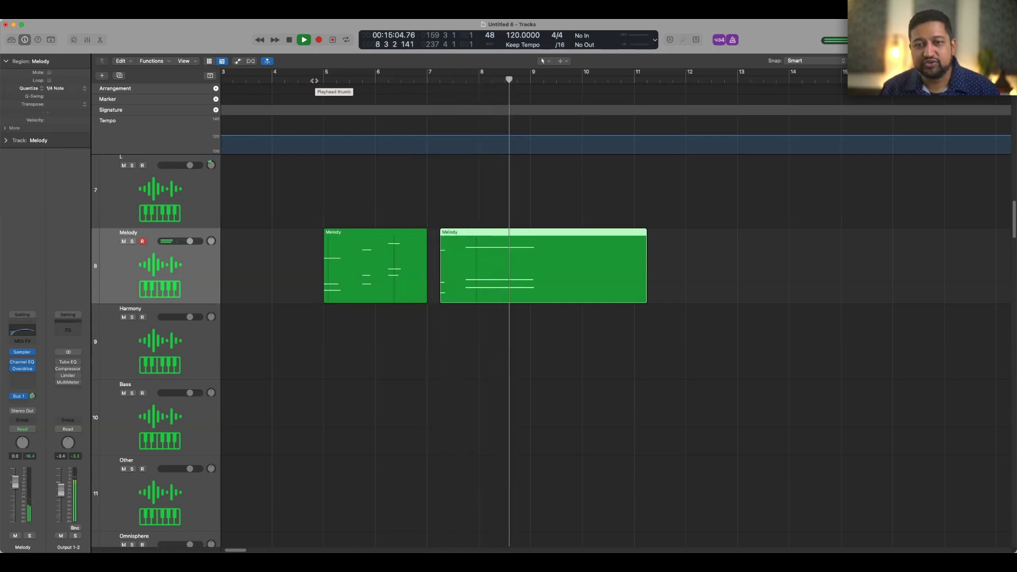
key(space)
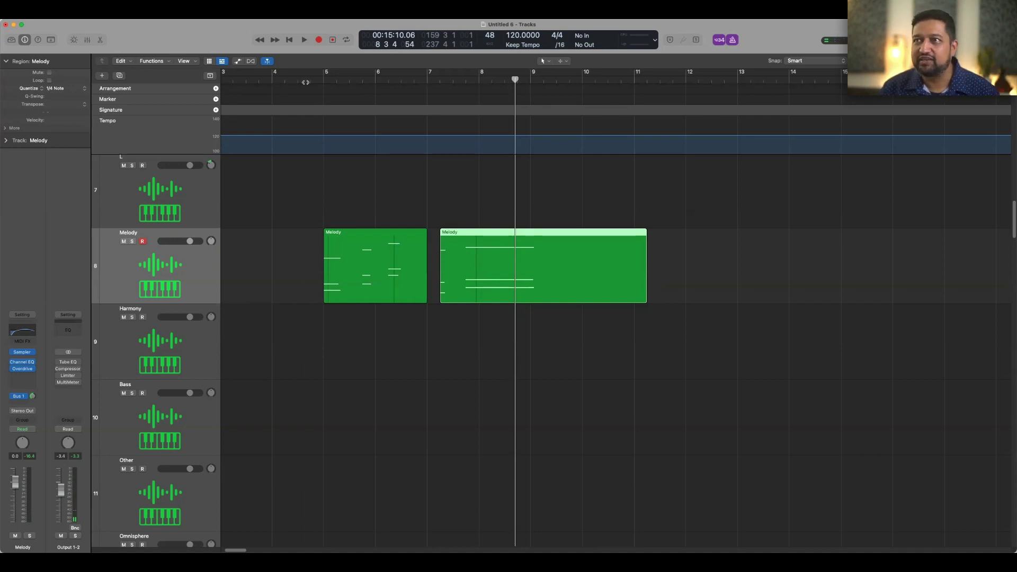
click(306, 82)
key(space)
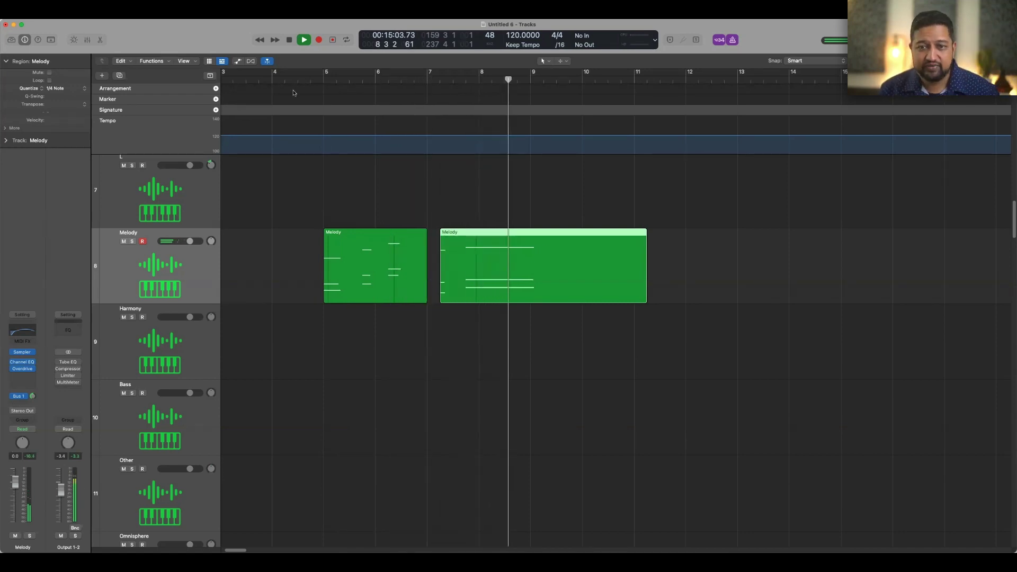
key(space)
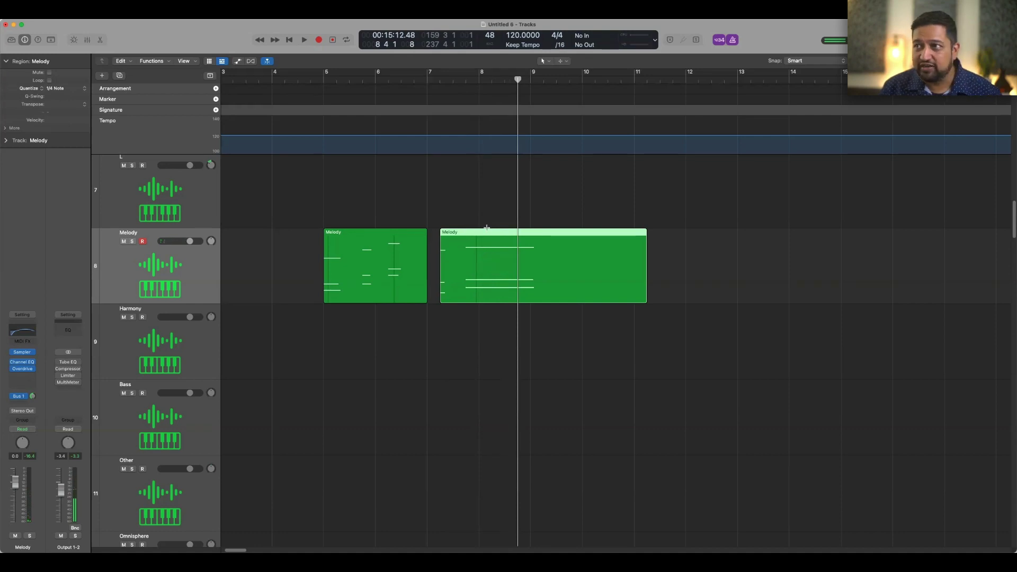
- Shift the second Melody region to bar 7 beat 3 and play both regions back with the click
drag(486, 233, 500, 232)
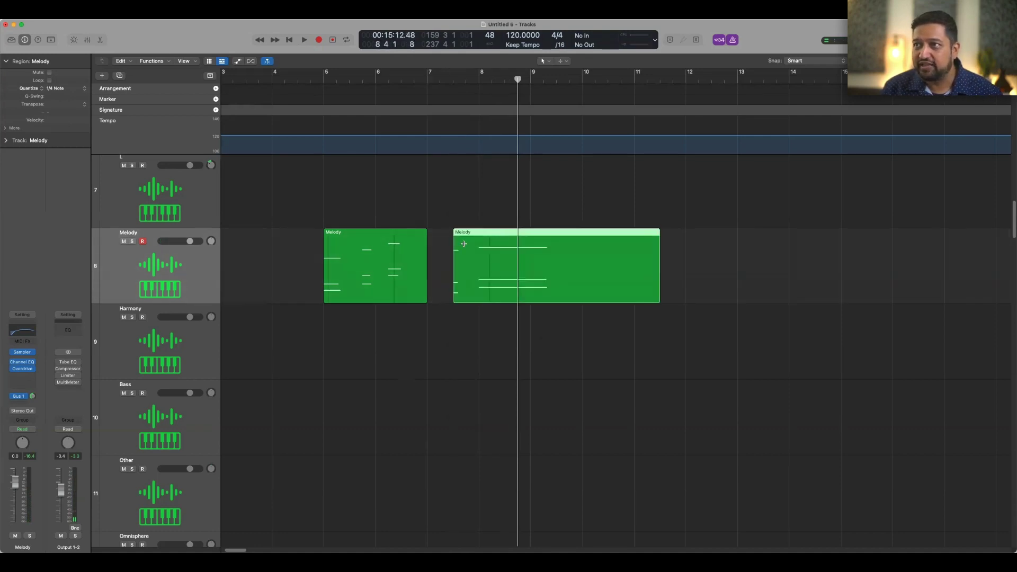
click(320, 82)
key(space)
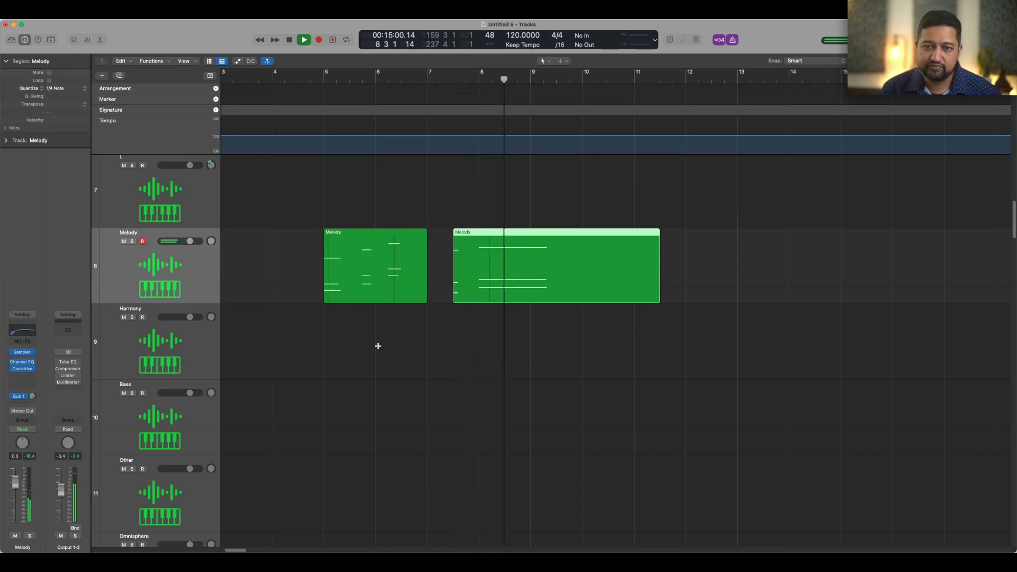
key(space)
- Duplicate the Melody track and copy both Melody regions onto the new track, starting at bar 8
drag(688, 256, 347, 246)
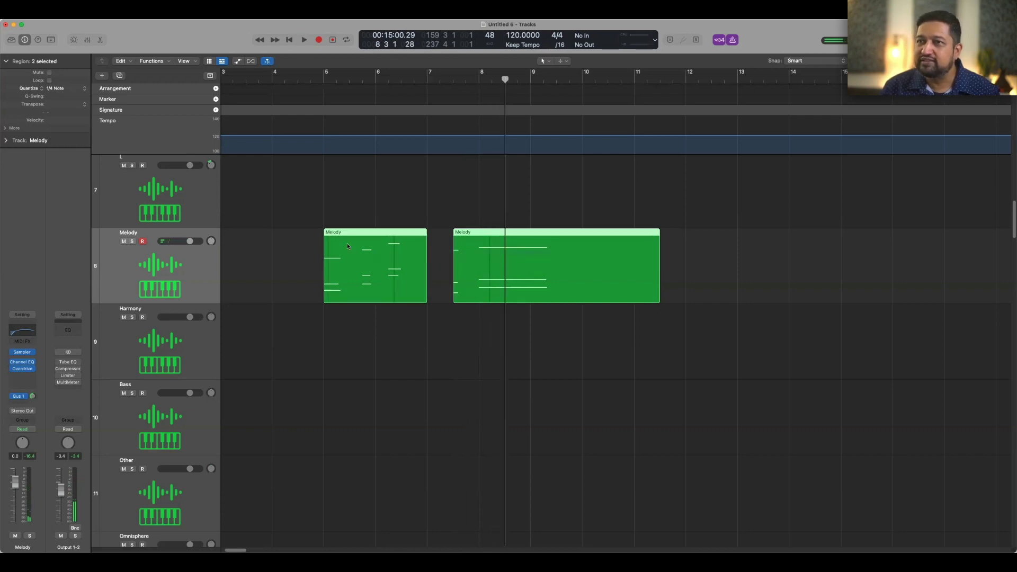
click(119, 76)
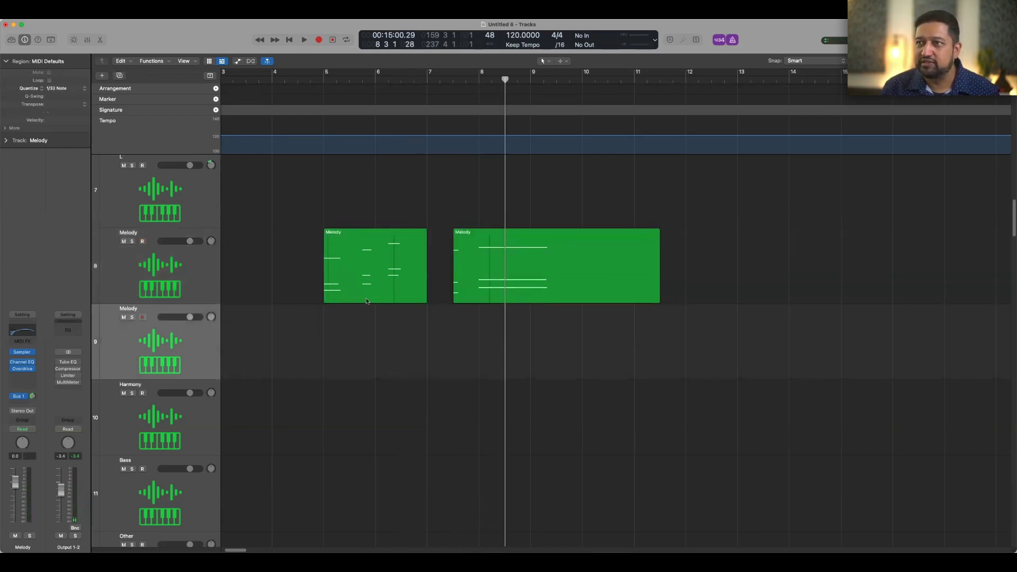
drag(287, 246, 466, 241)
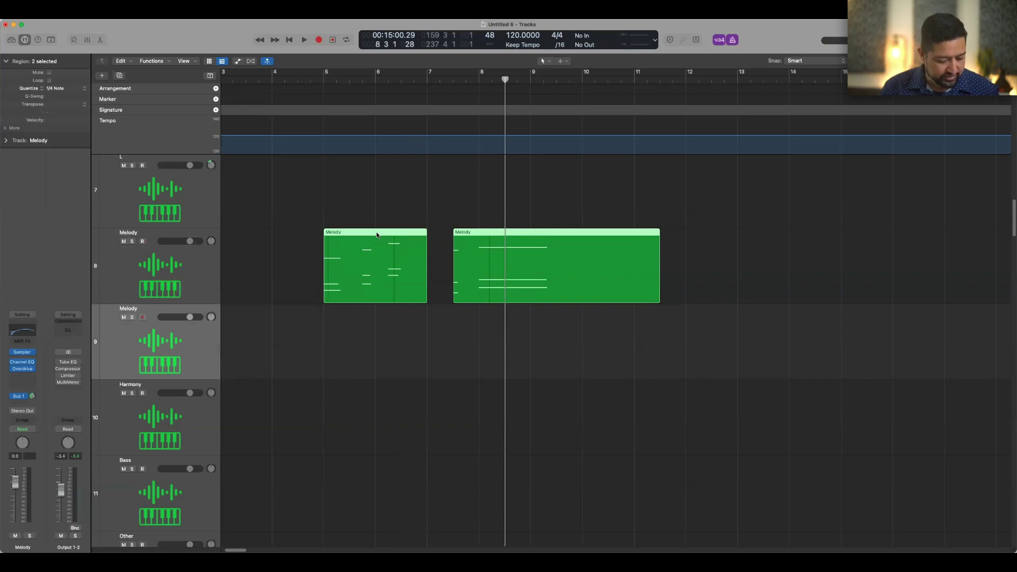
drag(368, 234, 521, 332)
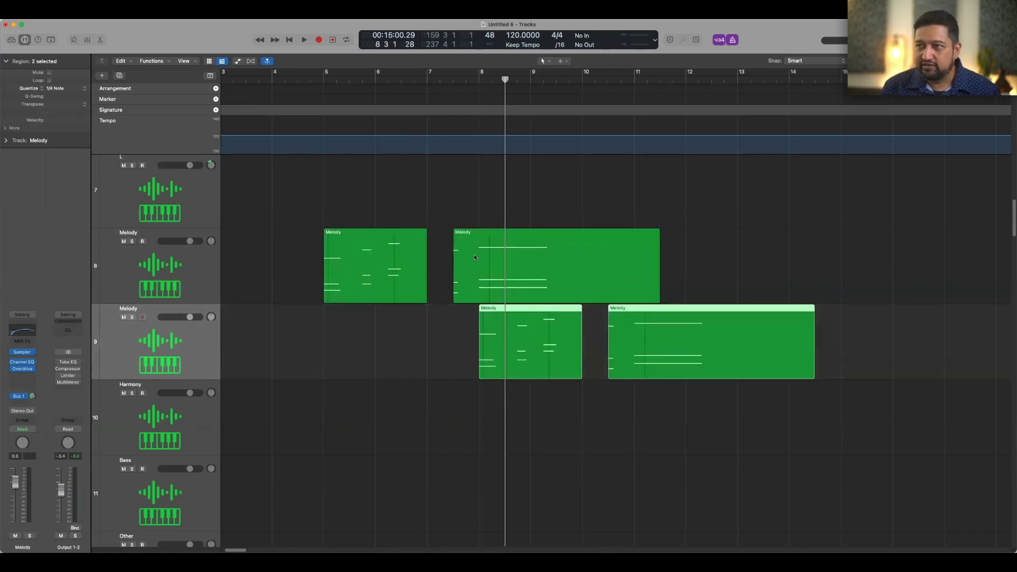
- Play back the original Melody regions together with the overlapping copies from just before bar 5
click(322, 79)
key(space)
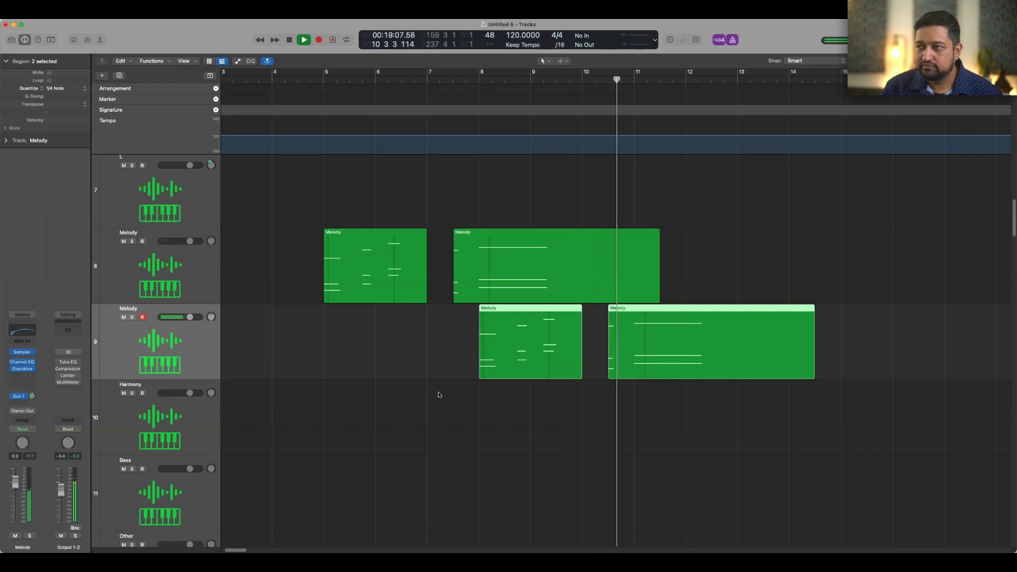
key(space)
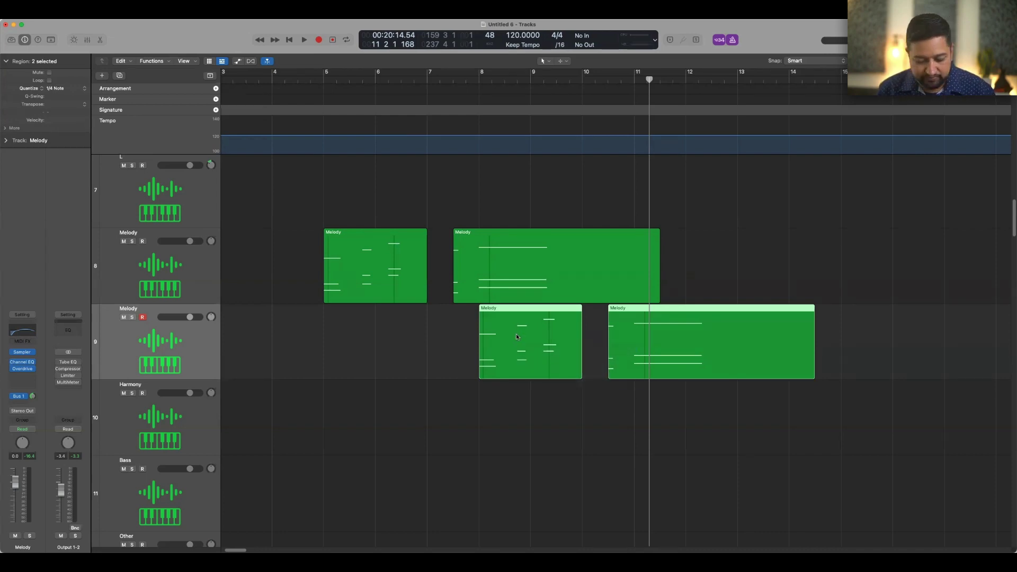
- Delete the copied regions from the duplicate track and move the second original Melody region to bar 7 beat 2
key(Delete)
drag(480, 233, 468, 240)
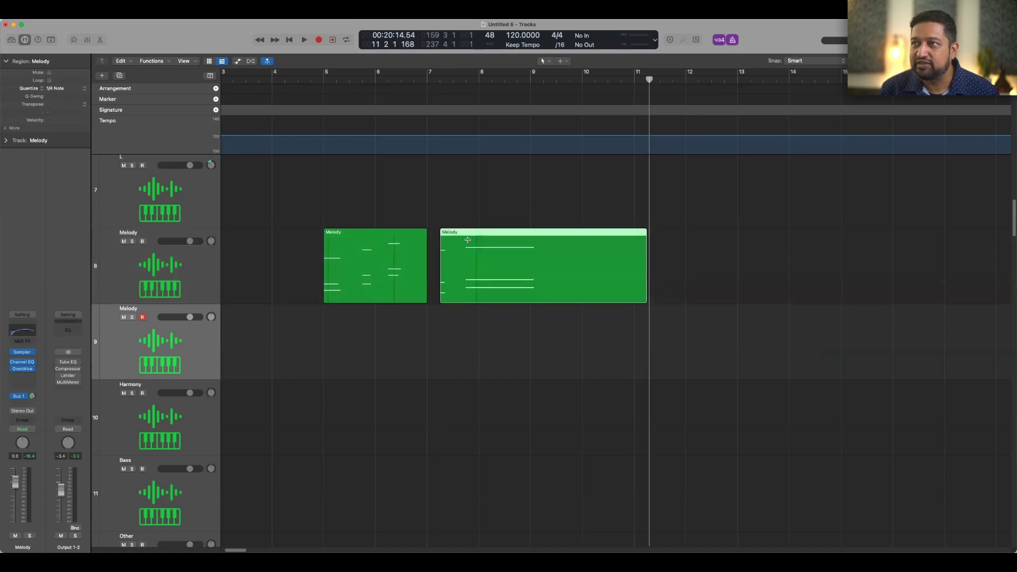
click(474, 304)
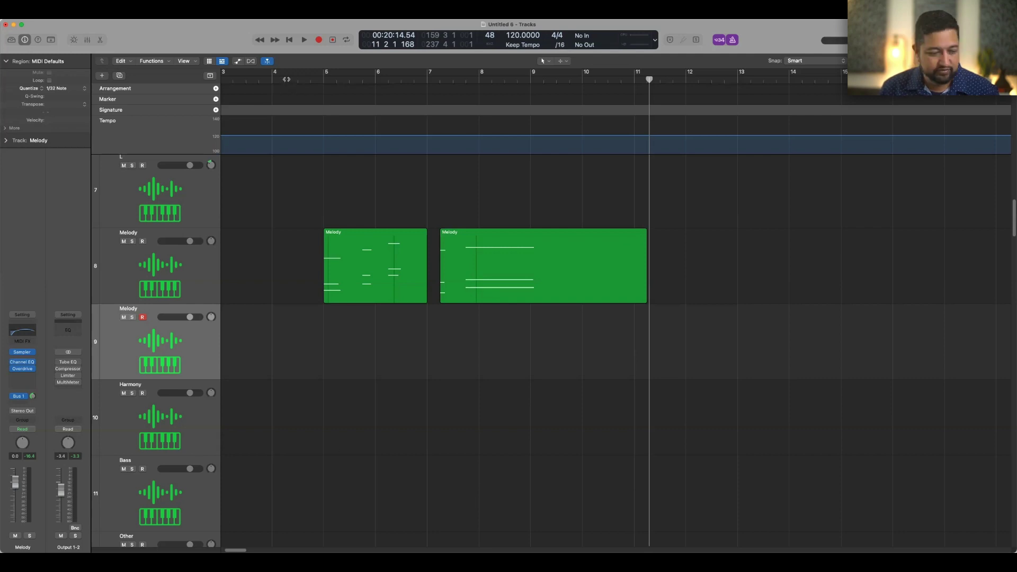
- During playback, play a bass part at bar 8 on the Bass track, and capture it as a region
key(space)
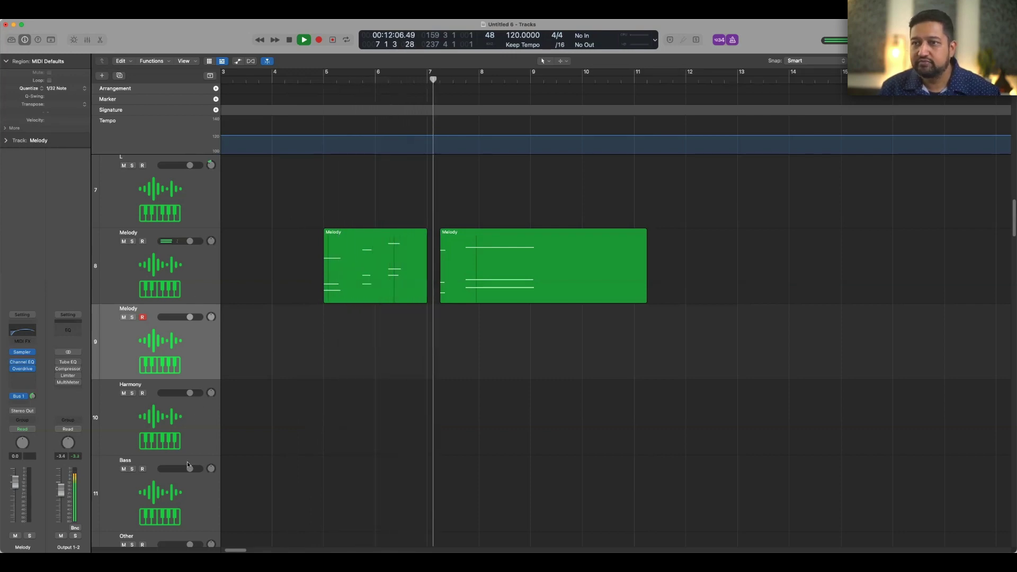
click(196, 486)
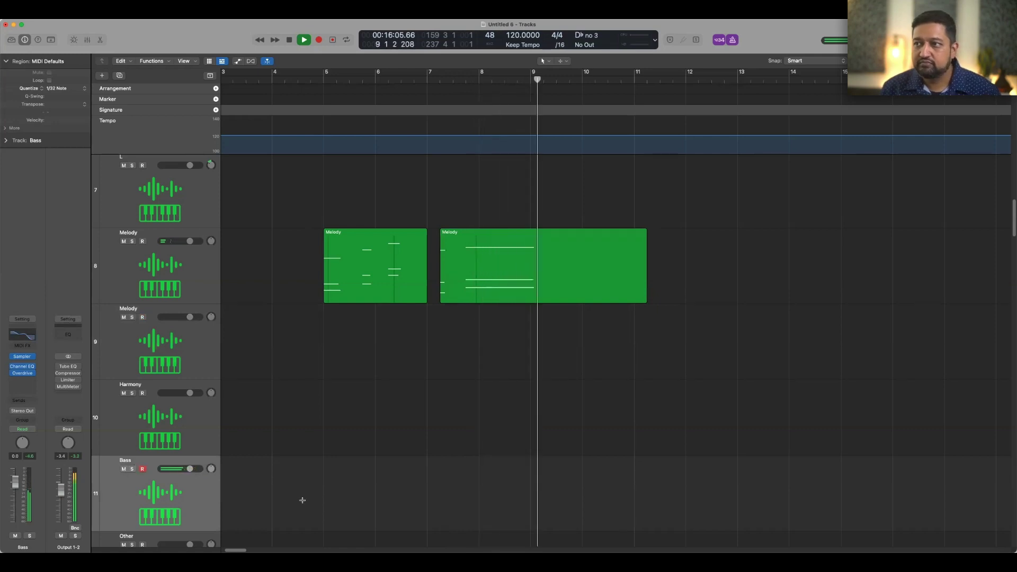
key(space)
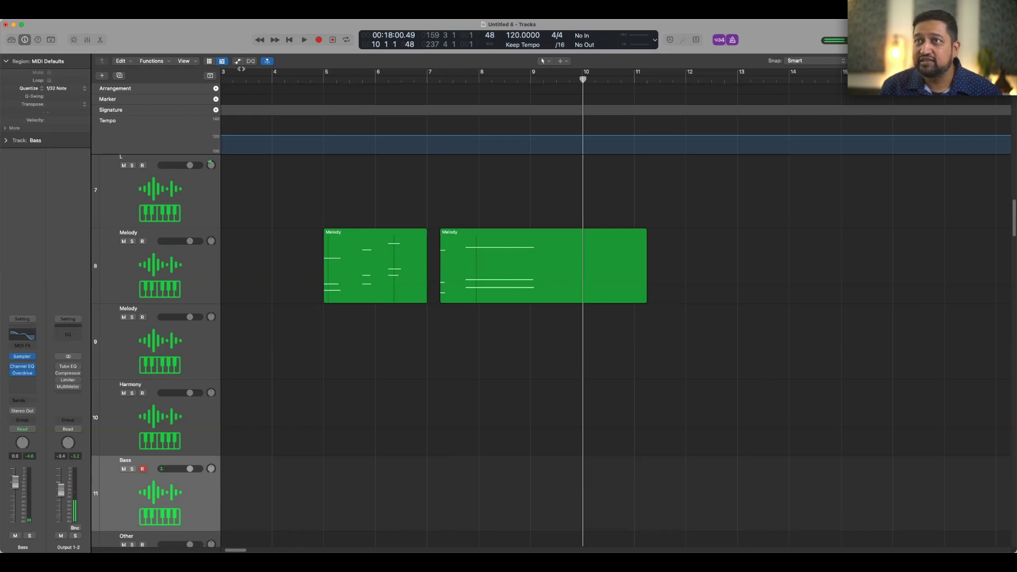
click(333, 41)
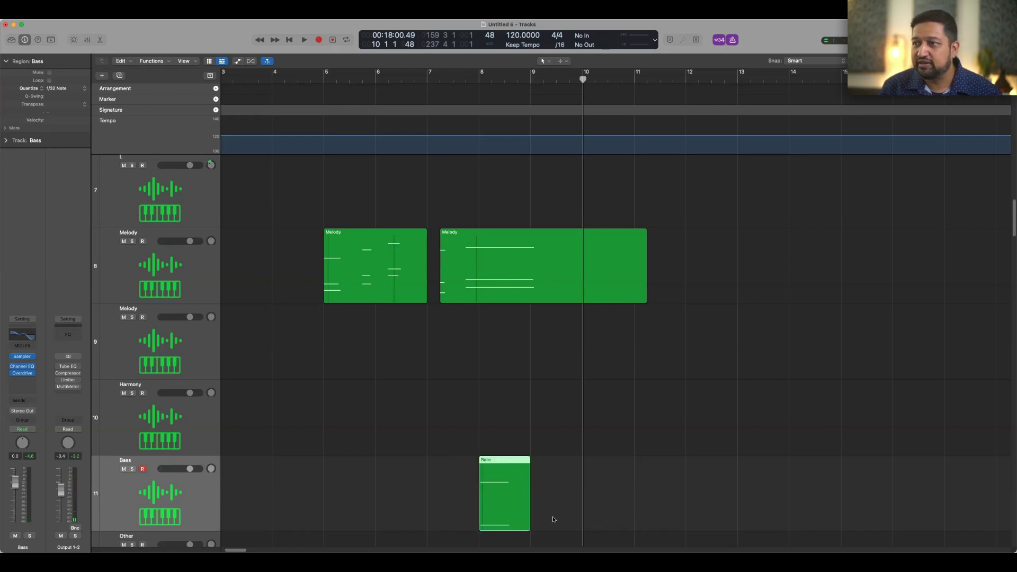
- Quantize the captured Bass region to 1/8 Note and play it back together with the Melody regions
click(63, 88)
click(61, 73)
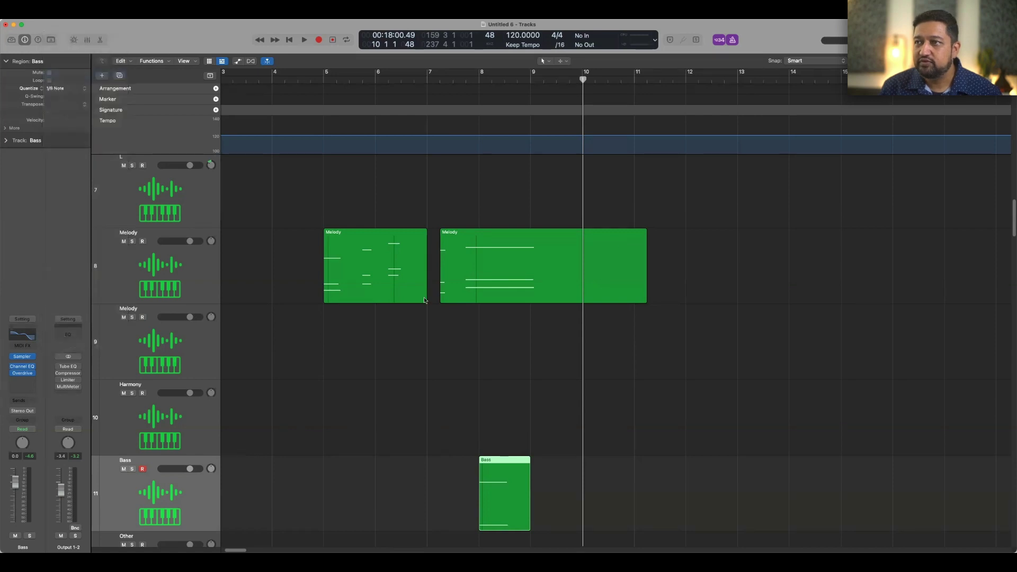
click(318, 77)
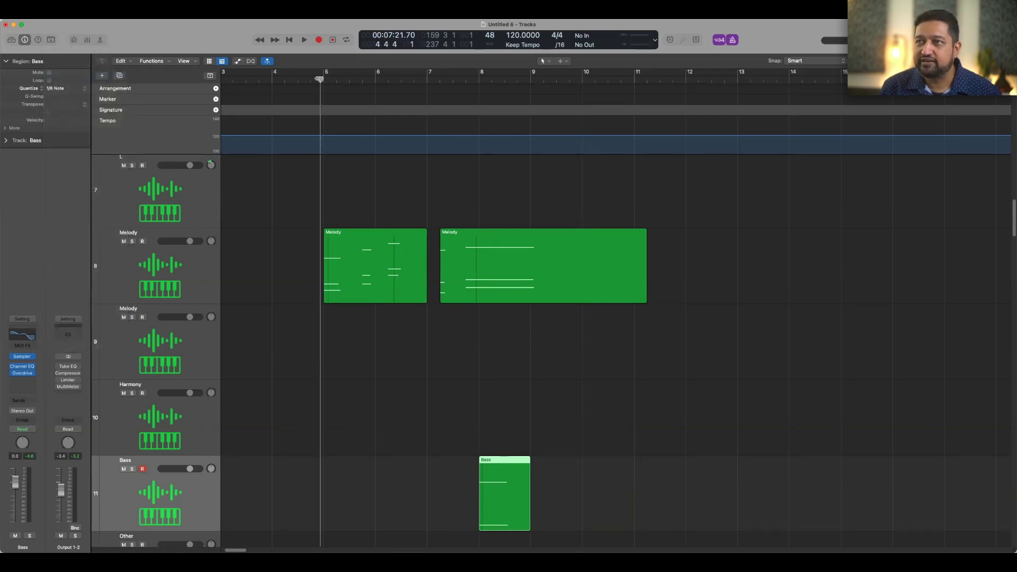
key(space)
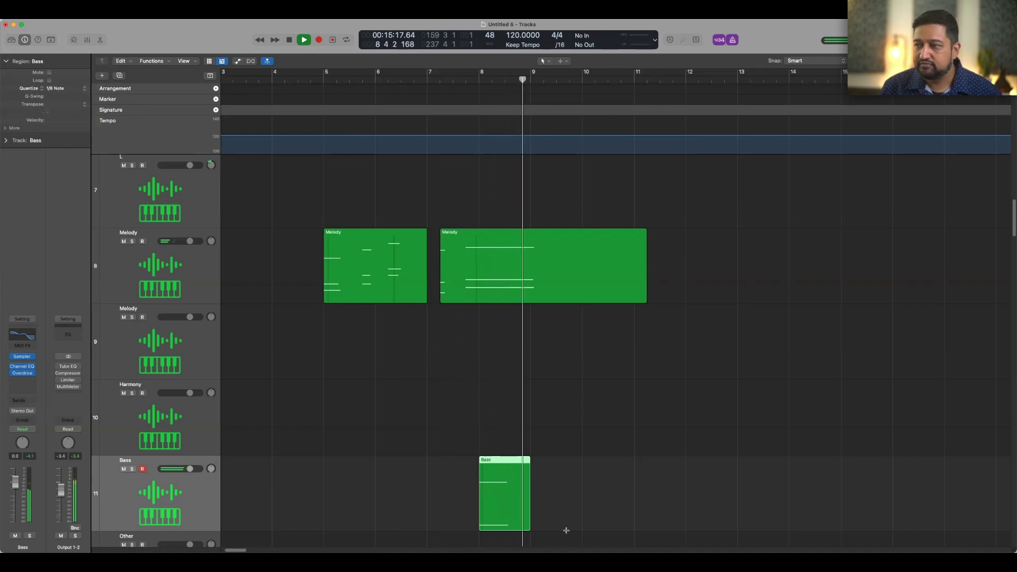
key(space)
- Raise both notes of the Bass region by four semitones and play the result back from bar 7
key(p)
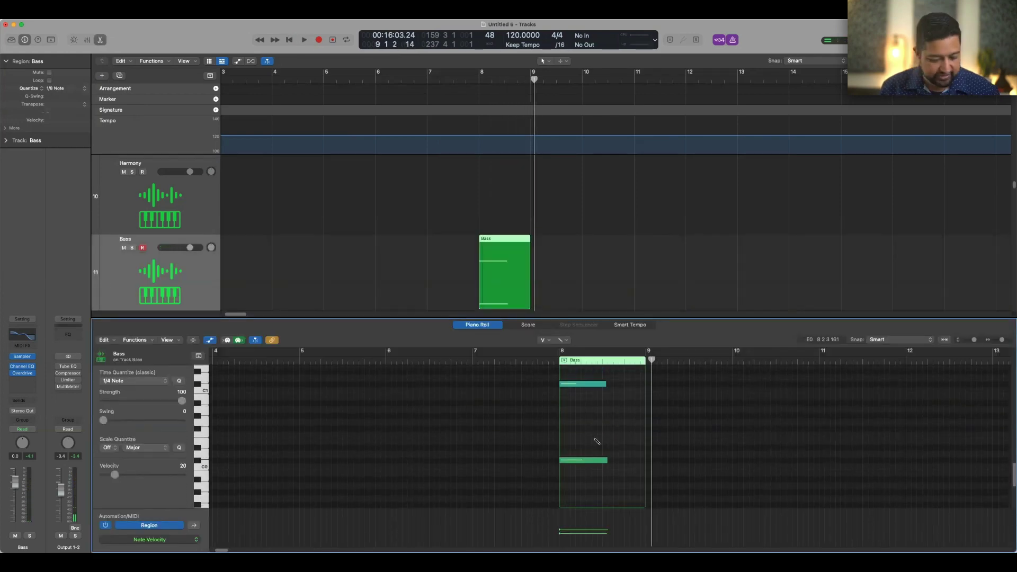
drag(570, 461, 570, 436)
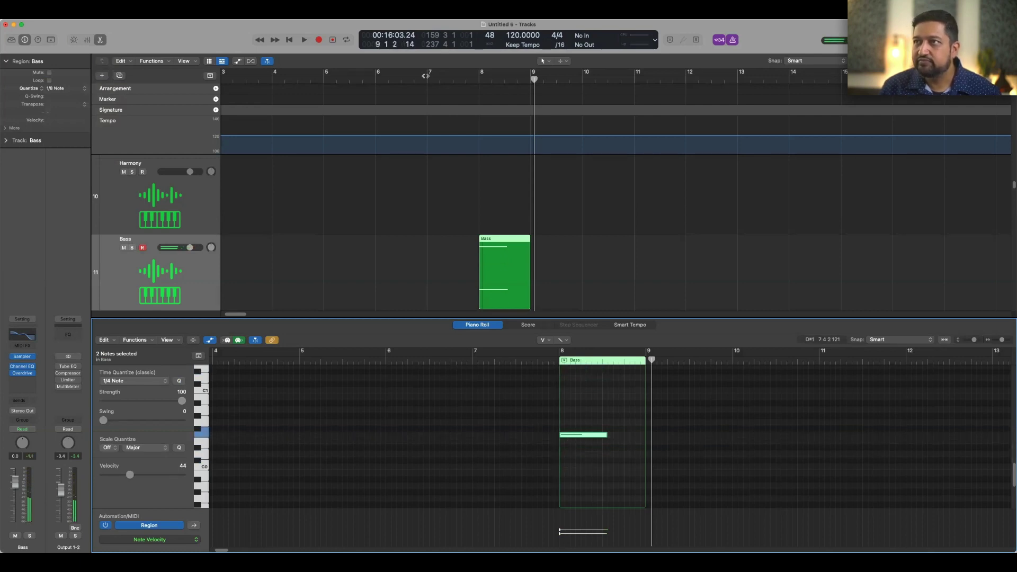
click(425, 76)
key(space)
scroll(464, 205, up, 4)
scroll(465, 205, down, 2)
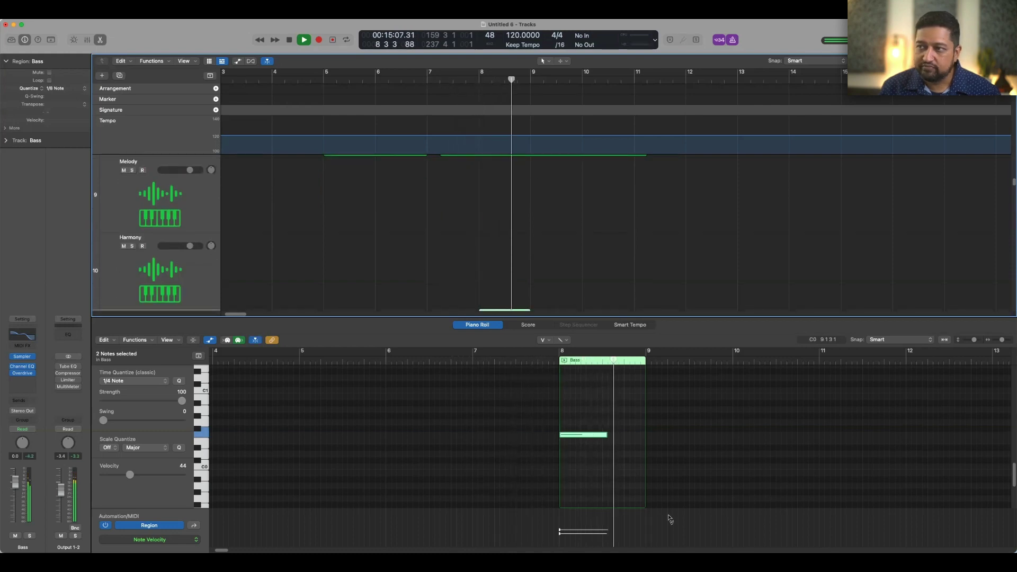
key(space)
click(572, 544)
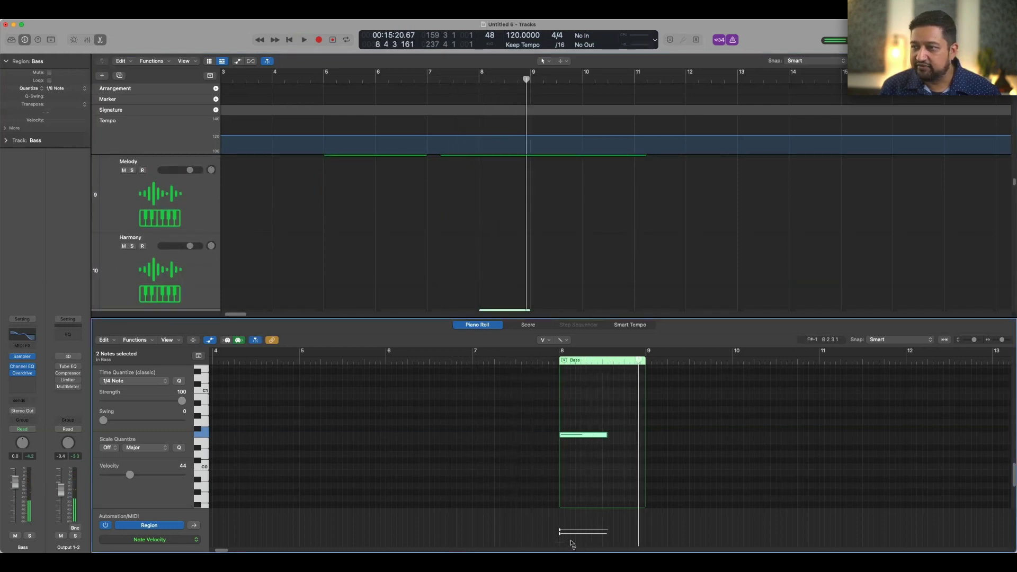
- Play back the Melody and Bass regions together from just before bar 5, with the note editor closed
click(319, 80)
key(space)
double_click(528, 324)
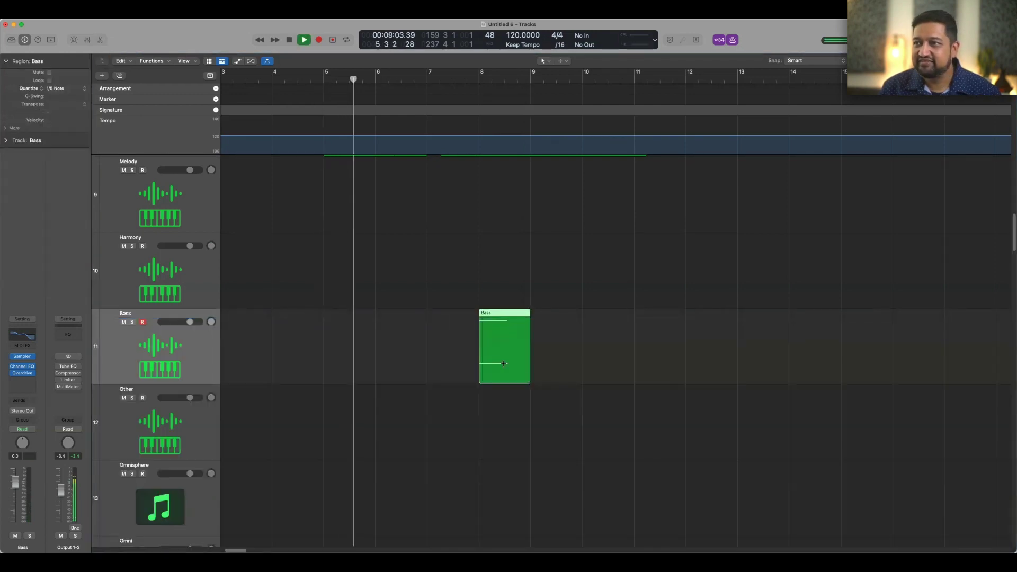
scroll(528, 378, up, 4)
scroll(528, 378, up, 2)
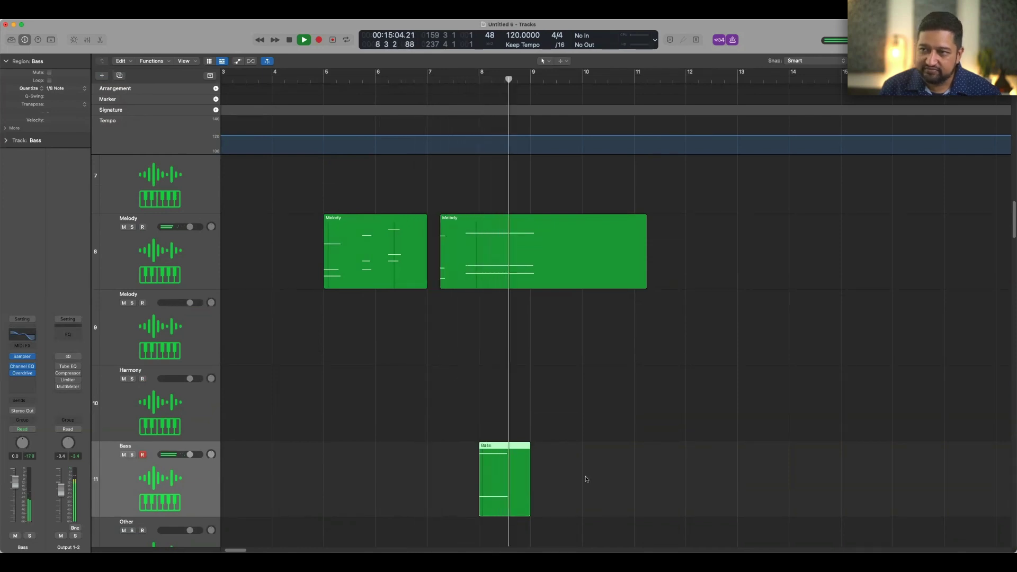
key(space)
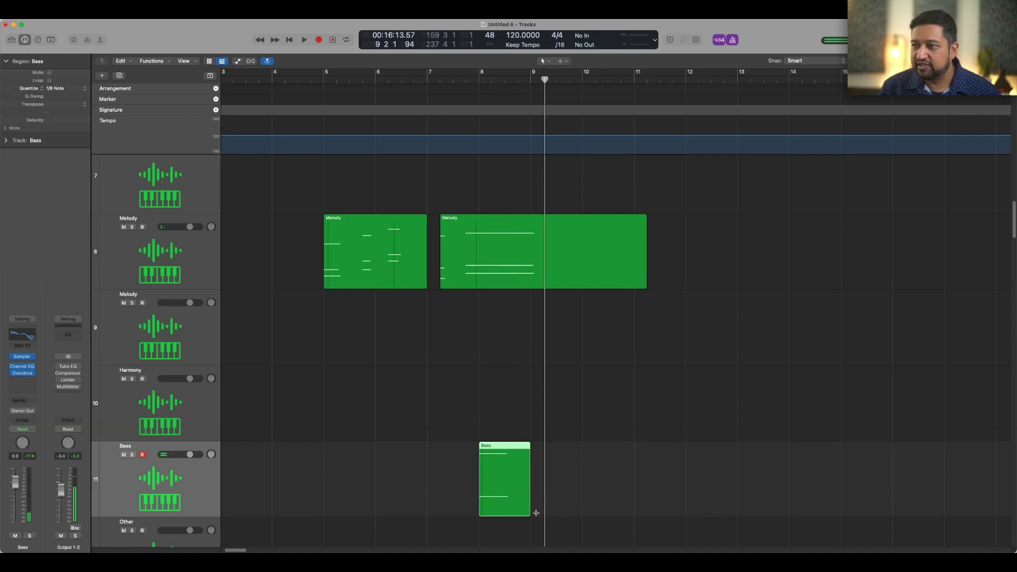
- Extend the end of the Bass region to match the second Melody region and set its notes' velocity to 37
drag(527, 514, 641, 514)
click(438, 445)
double_click(507, 450)
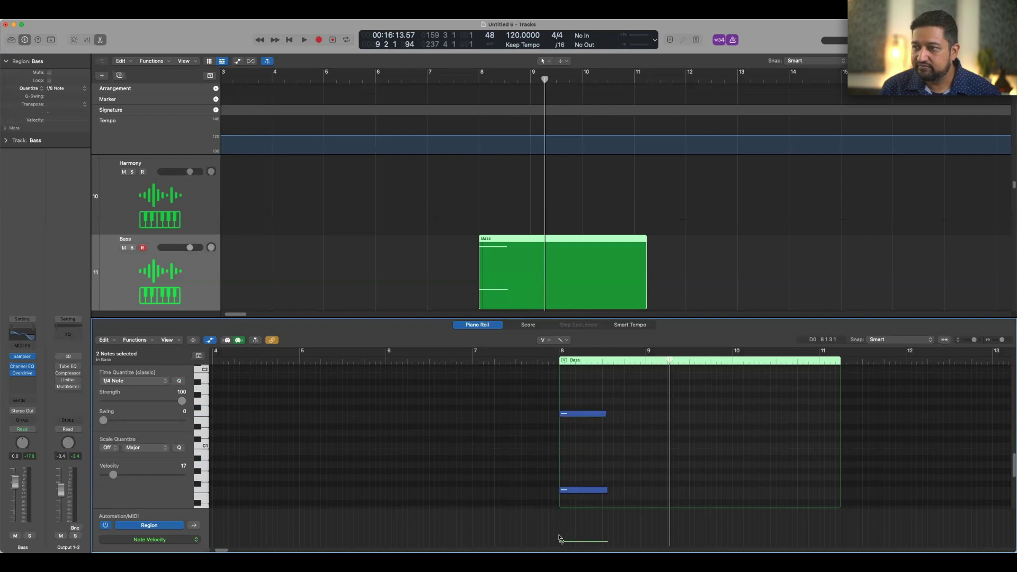
drag(569, 539, 597, 536)
- Lower both notes of the Bass region by four semitones and close the note editor
drag(572, 400, 581, 493)
scroll(571, 451, down, 3)
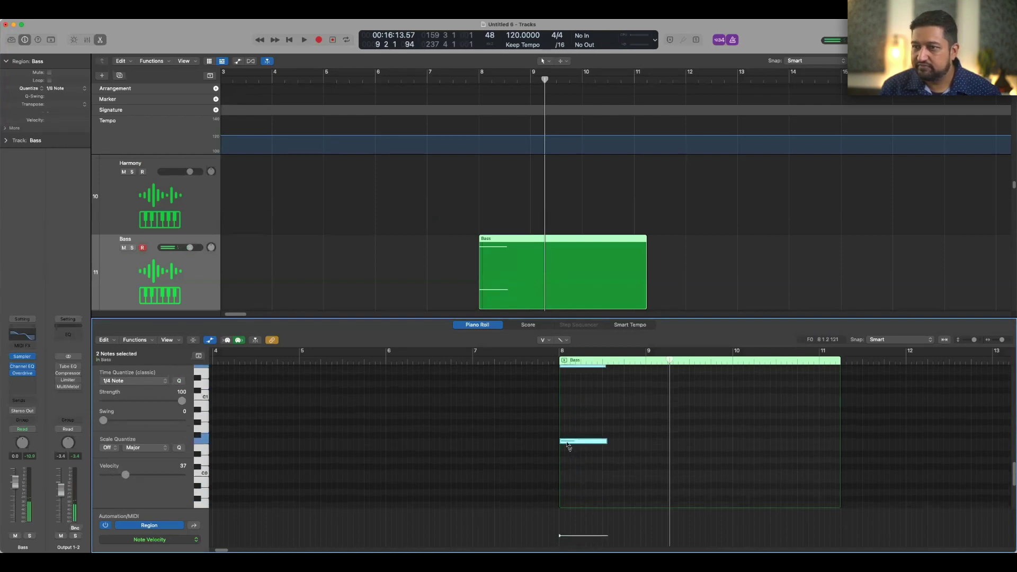
drag(570, 441, 569, 467)
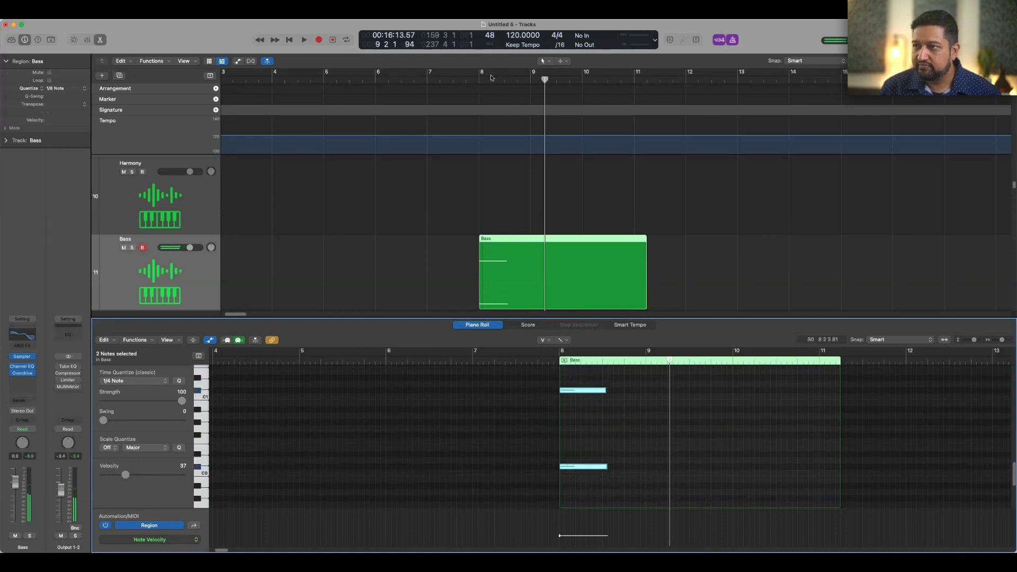
key(n)
key(n)
- Play back the Melody and Bass parts from just before bar 5 and turn off the metronome
scroll(408, 186, up, 6)
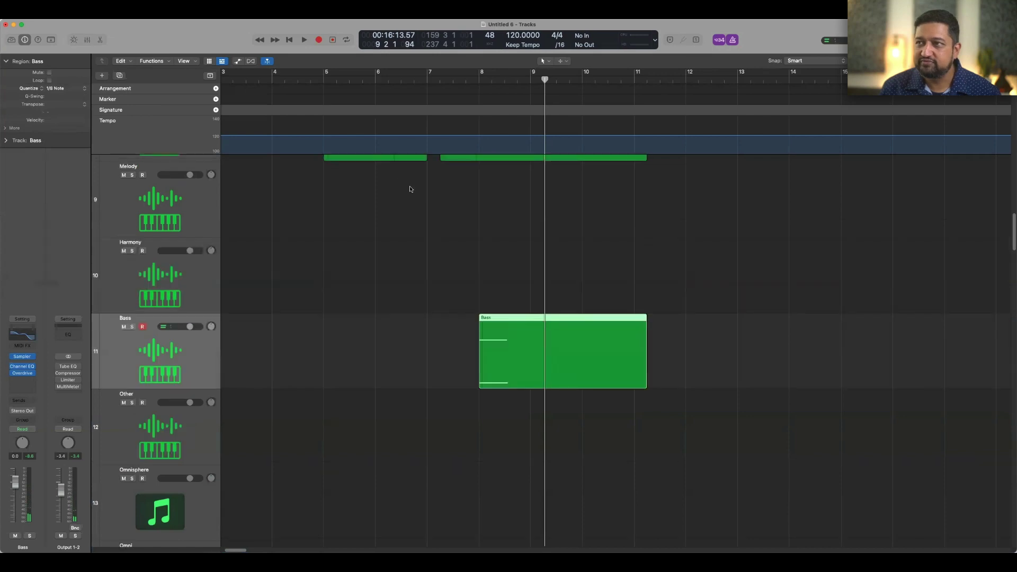
click(316, 80)
key(space)
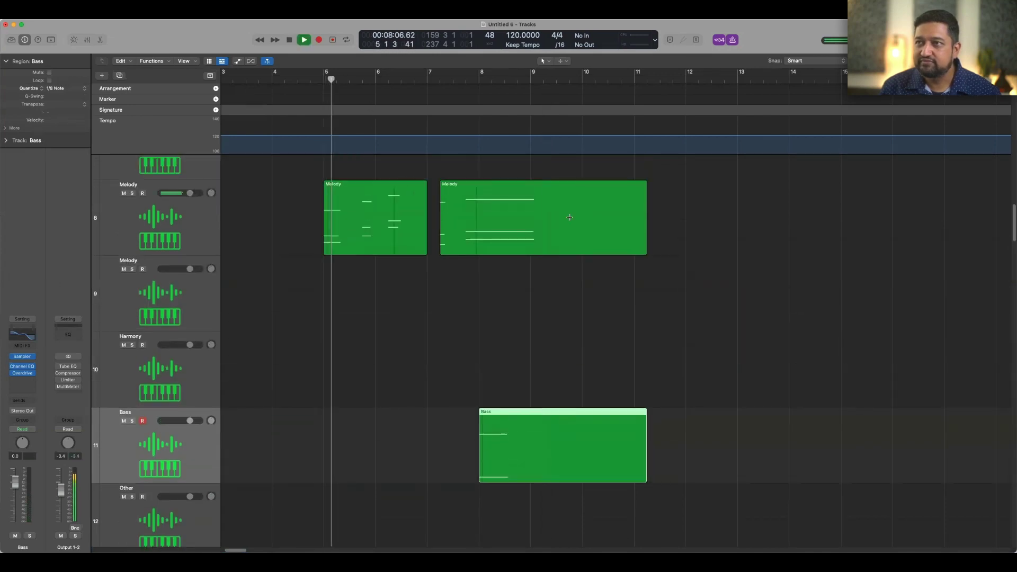
click(732, 41)
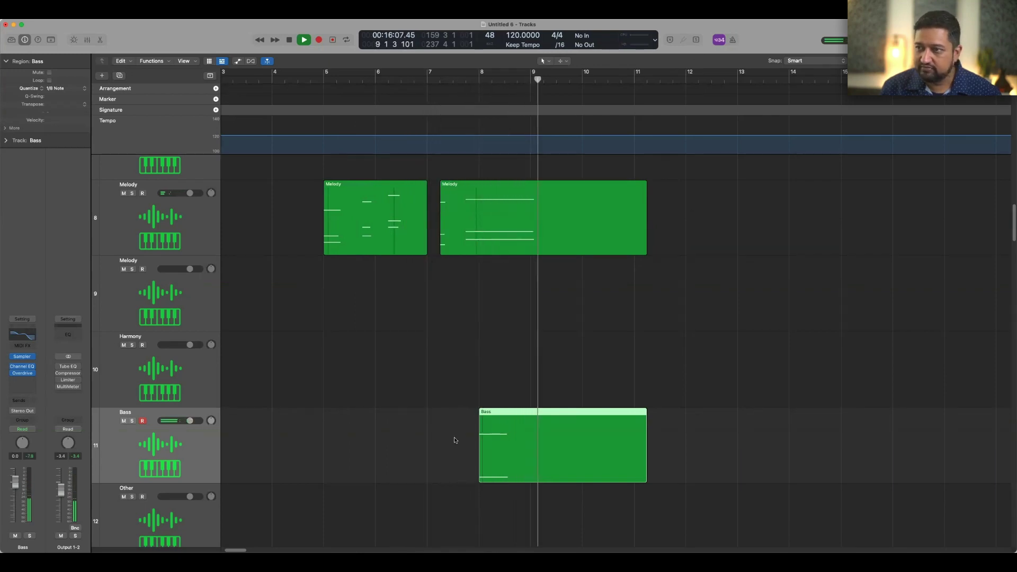
key(space)
- In the Bass track's Channel EQ, set the high shelf band to 750 Hz and -23.0 dB, and close the plug-in
click(487, 422)
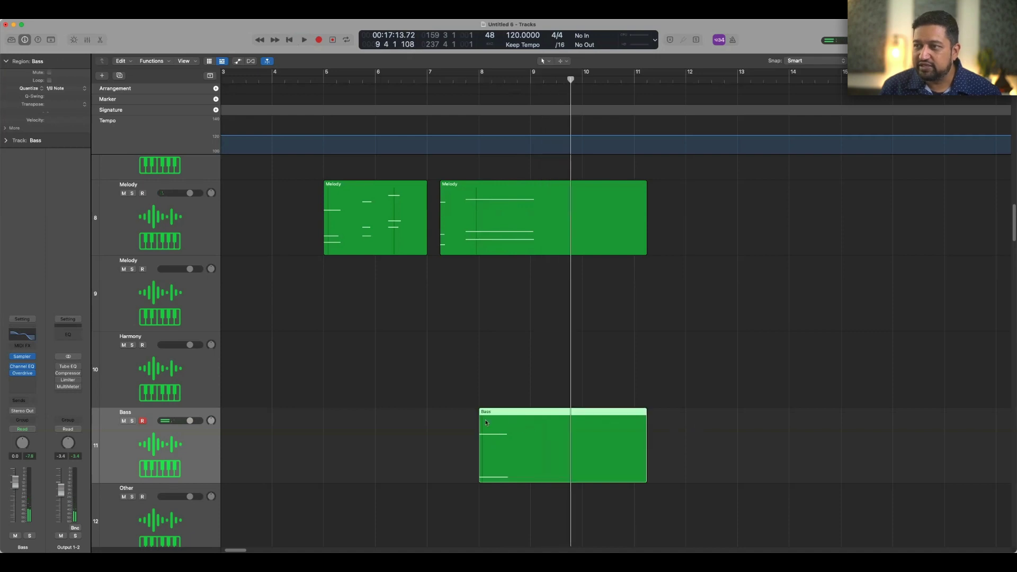
click(23, 334)
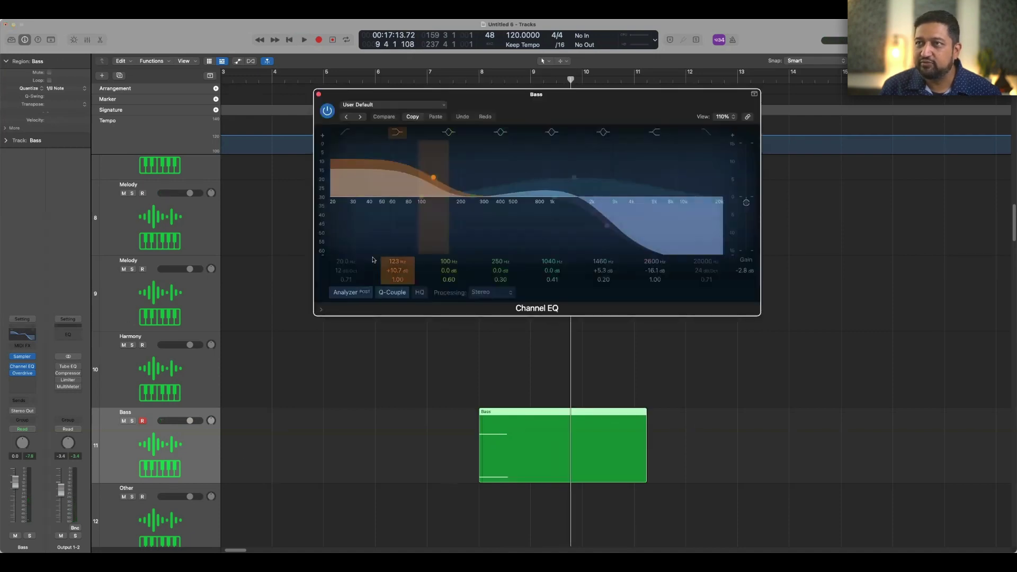
drag(657, 254, 524, 269)
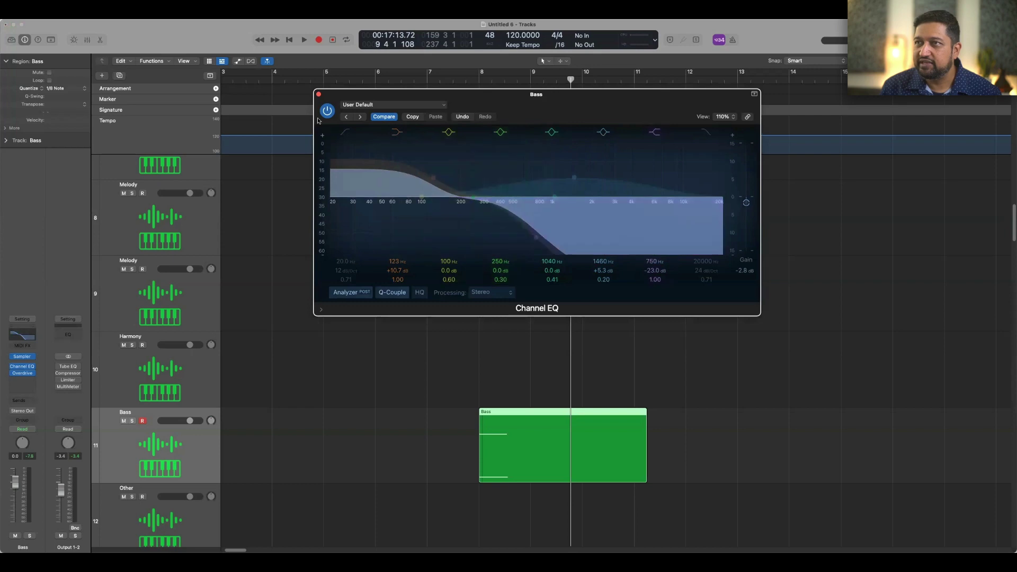
click(319, 94)
- Set the velocity of both notes in the Bass region to 21 and close the note editor
click(464, 430)
double_click(527, 420)
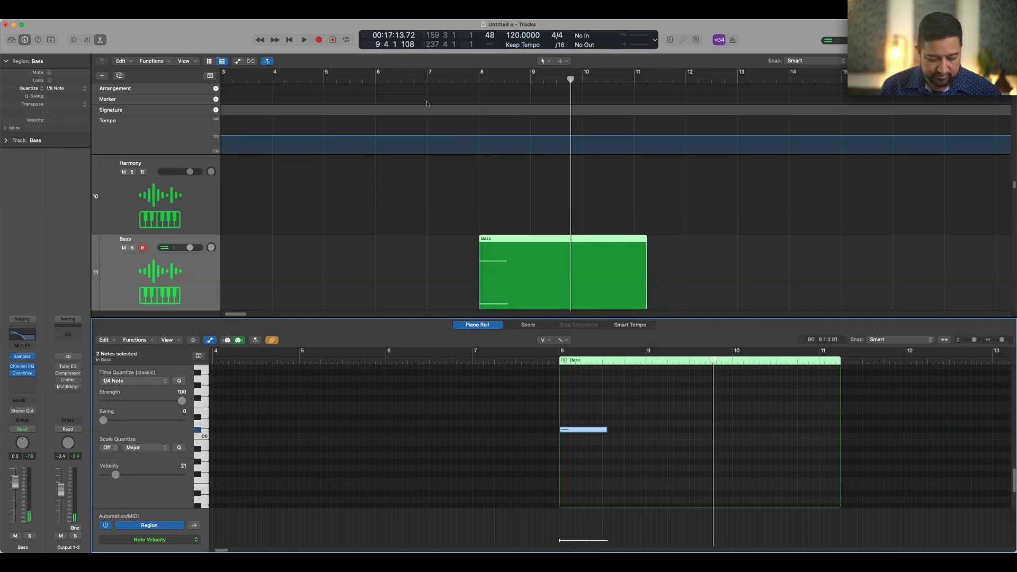
key(e)
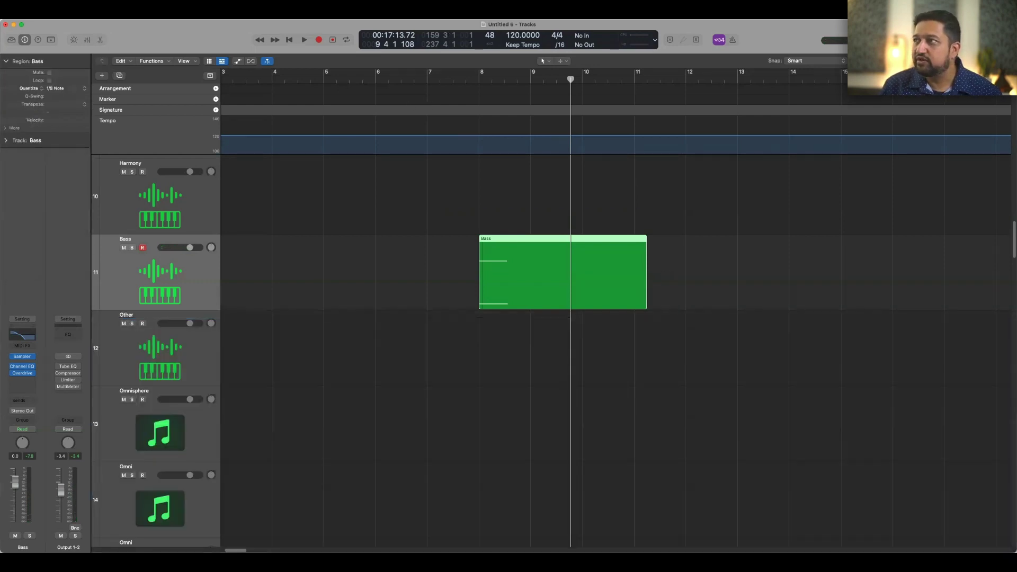
- Play back the arrangement from just before bar 5 while bringing up the Melody track's Bus 1 reverb channel
key(super+Up)
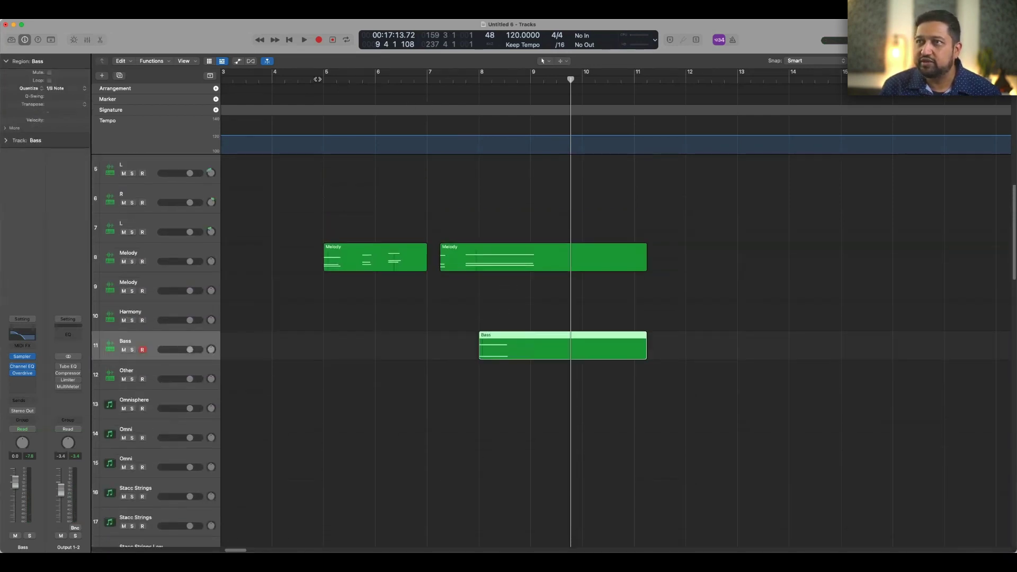
double_click(317, 79)
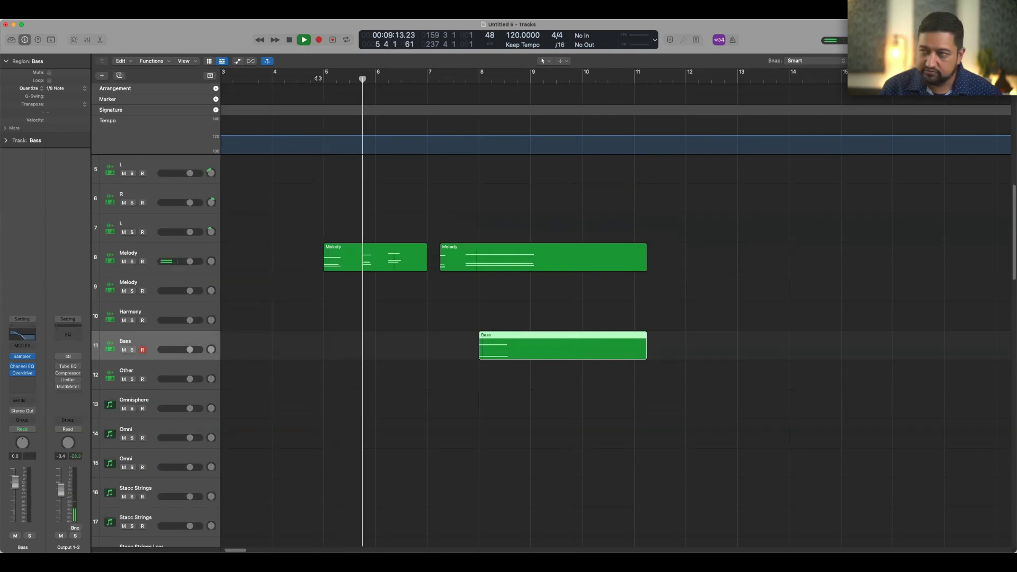
click(153, 257)
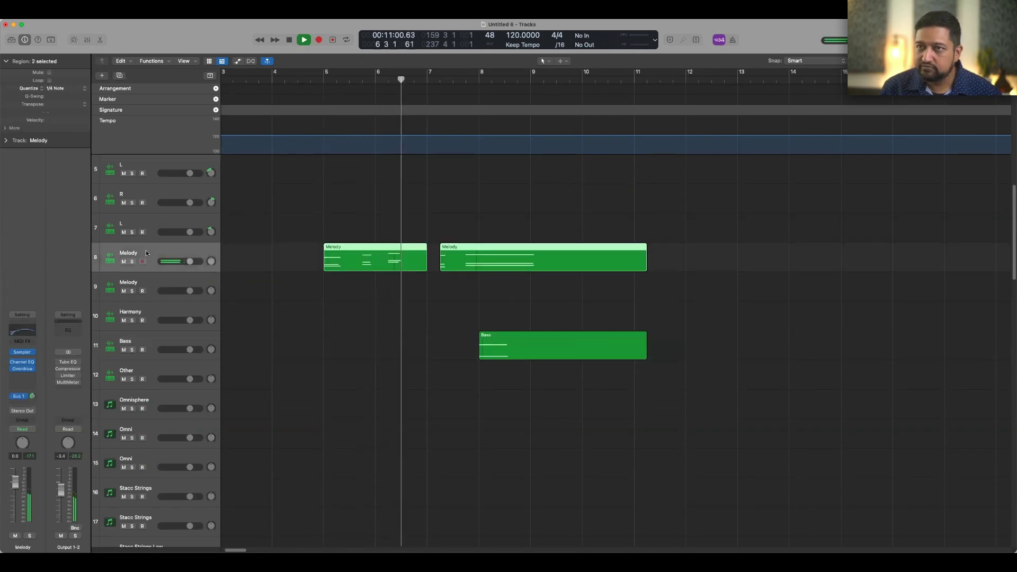
click(22, 396)
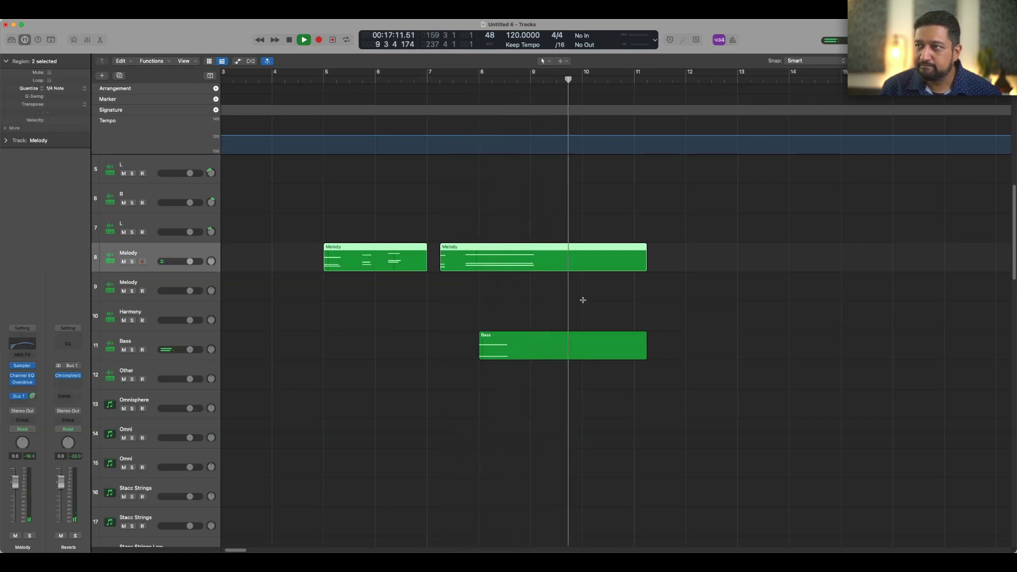
key(space)
- Copy both Melody regions and paste them on the same track from bar 10
click(745, 295)
scroll(391, 290, up, 1)
scroll(582, 304, down, 1)
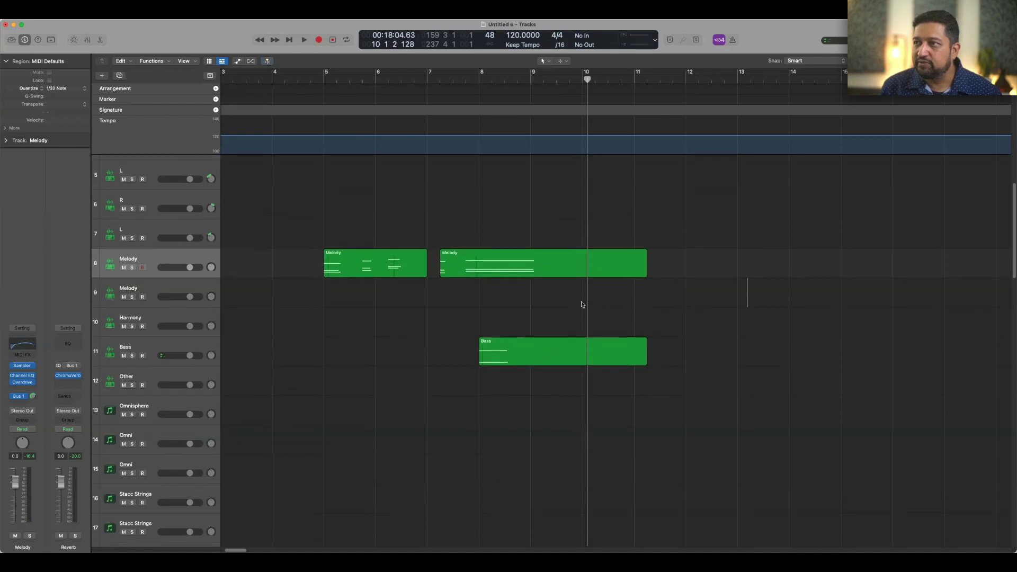
drag(489, 278, 299, 248)
key(super+v)
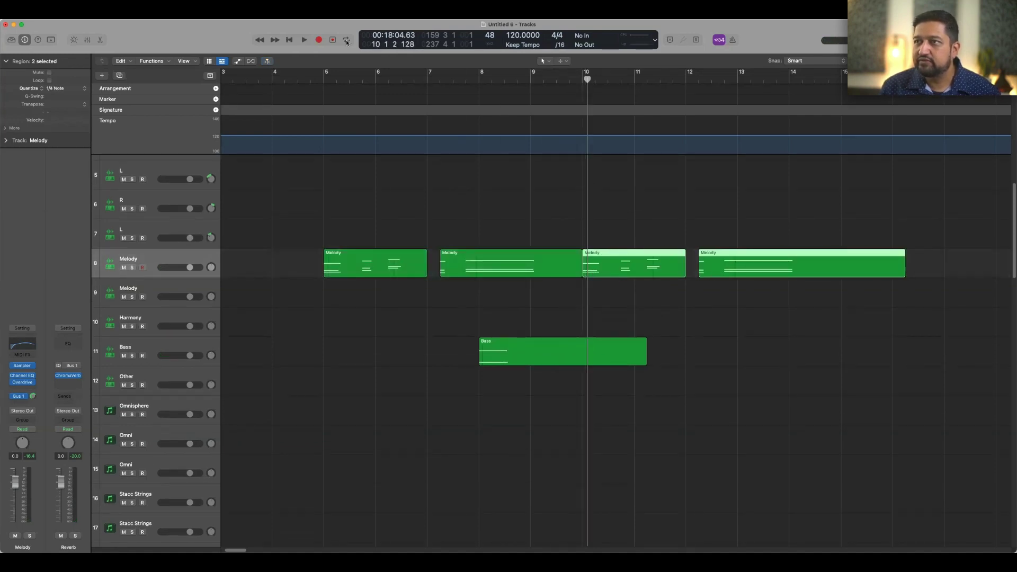
- Play back the arrangement twice from just before bar 5, trying out chords live on the Melody track between and after the passes
click(319, 75)
key(space)
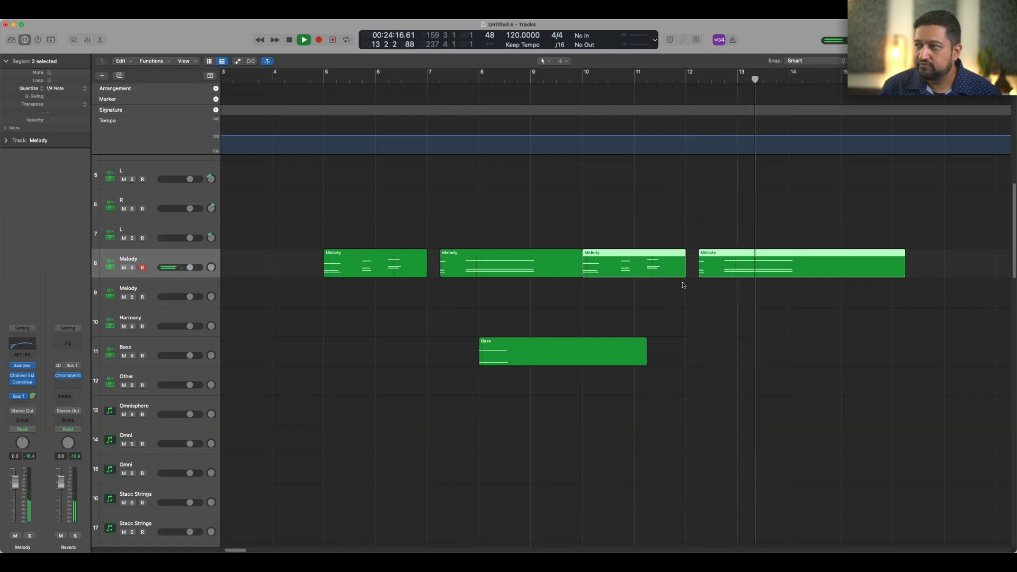
key(space)
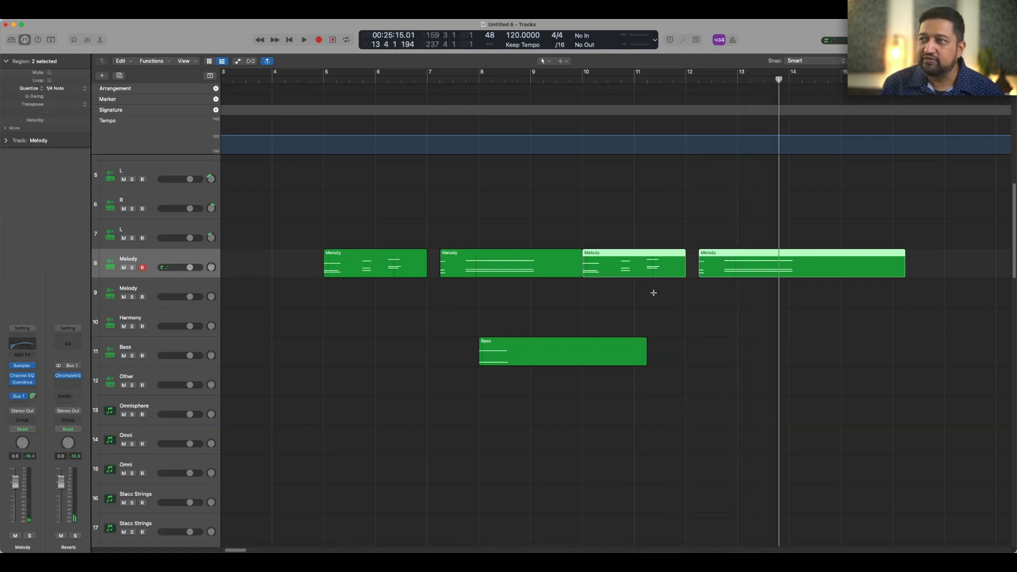
click(626, 291)
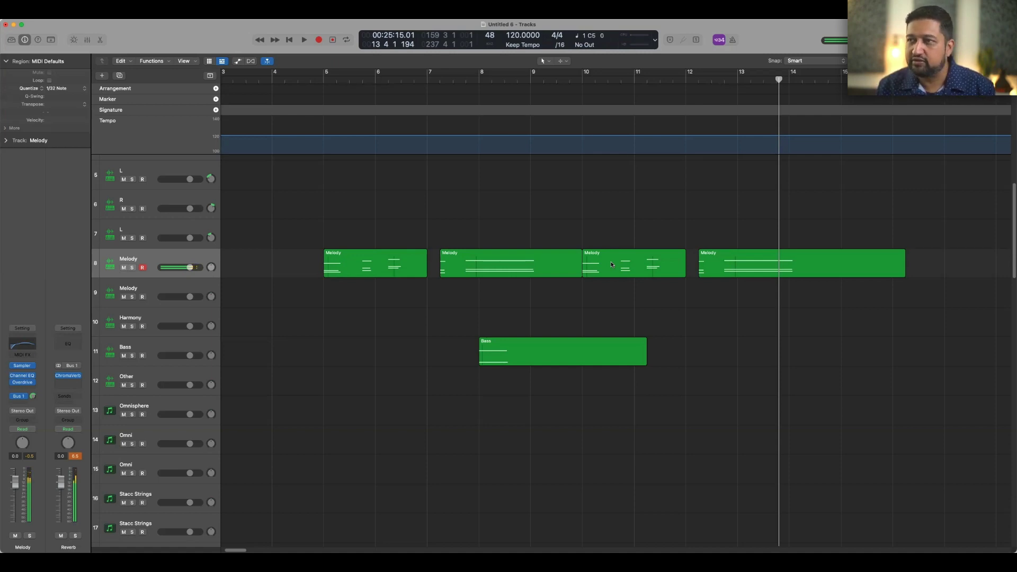
double_click(314, 80)
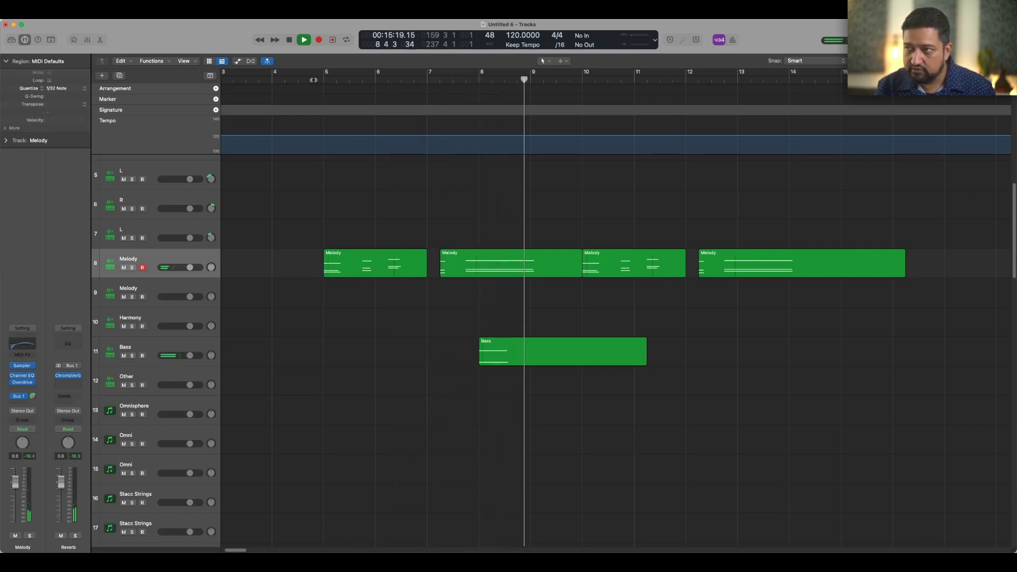
key(space)
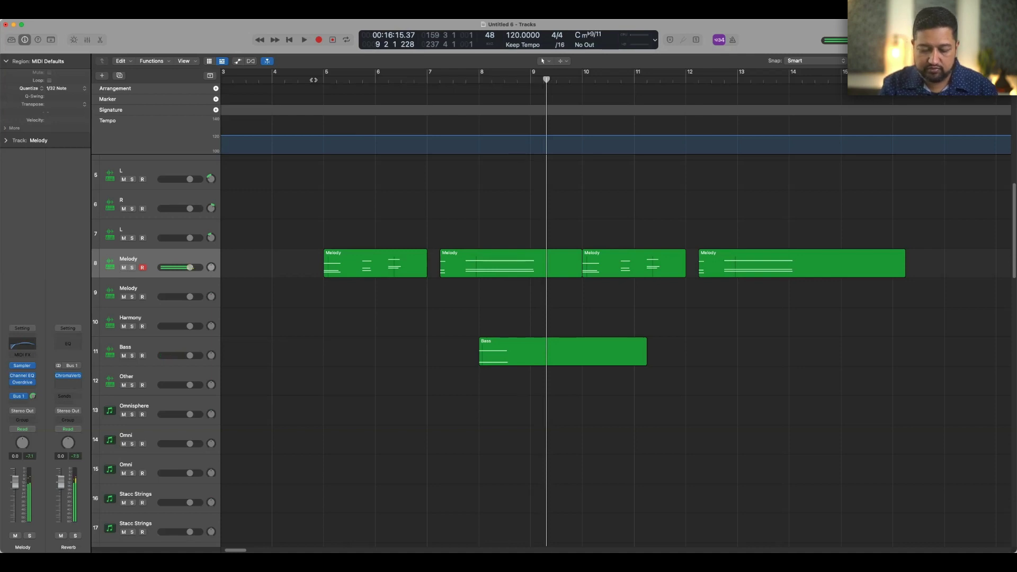
- Delete the two copied Melody regions starting at bar 10
drag(609, 276, 773, 263)
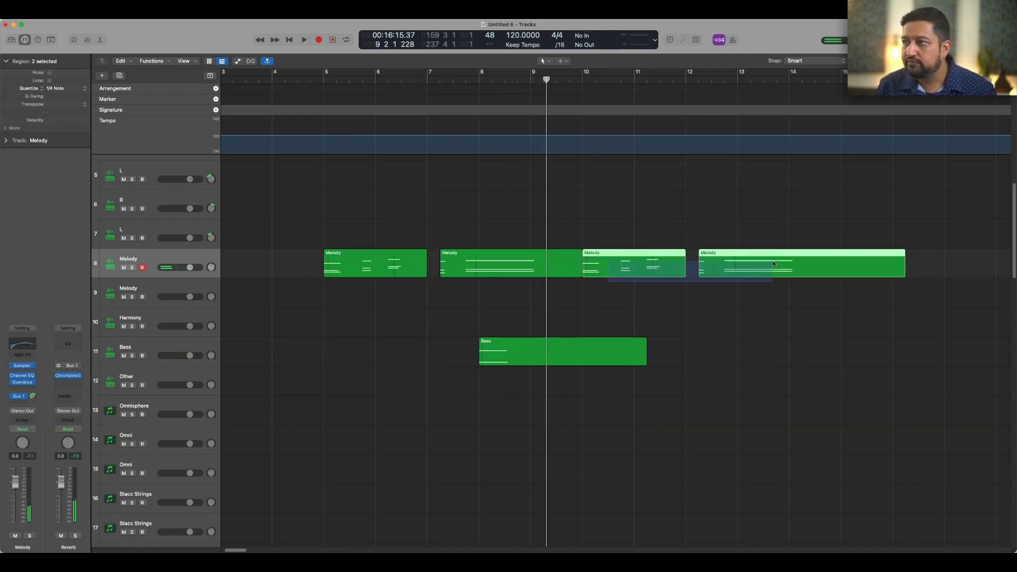
key(Delete)
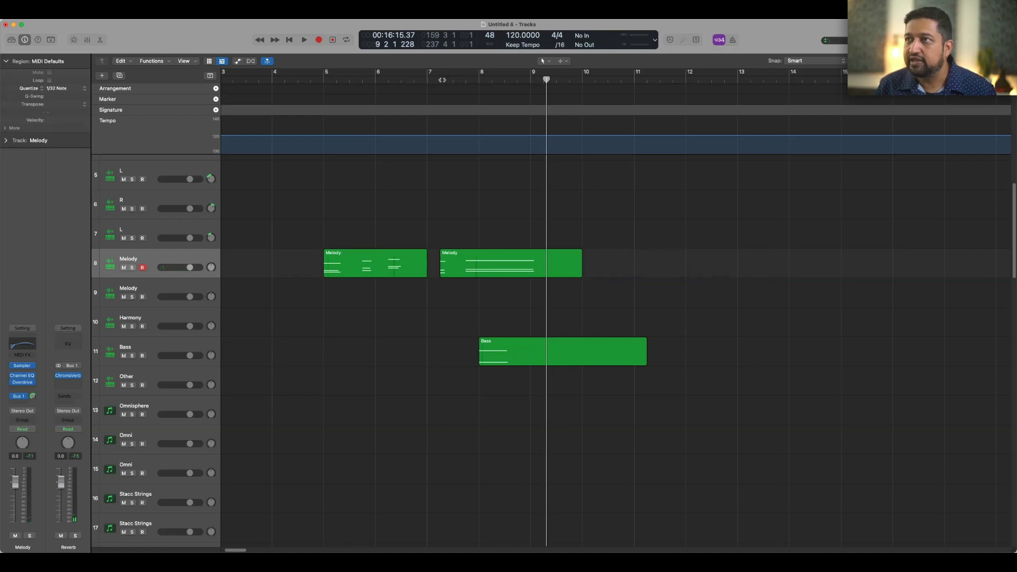
- Turn on the metronome and play a further chord part live on the Melody track during playback from bar 7
key(space)
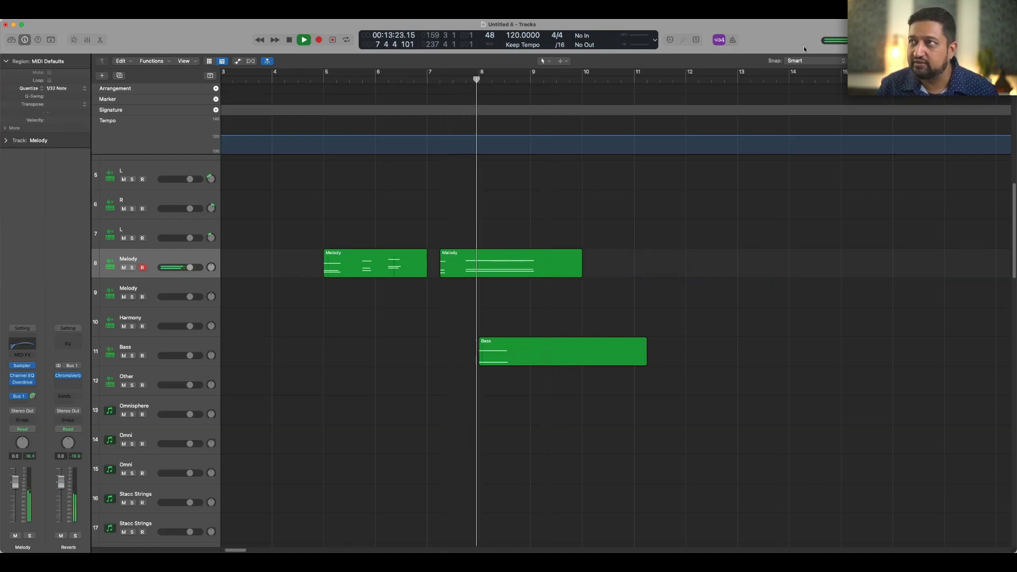
click(732, 40)
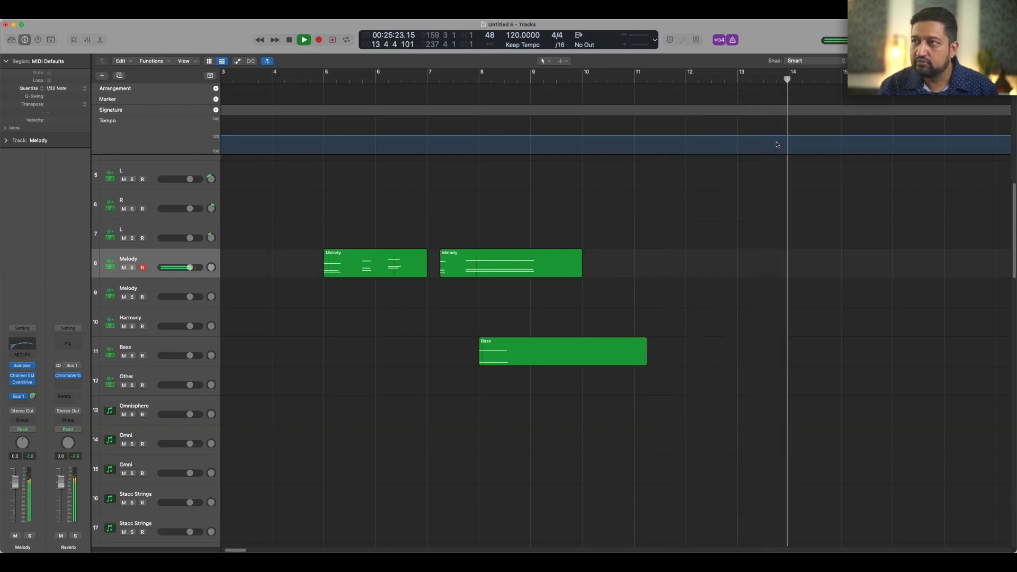
click(435, 77)
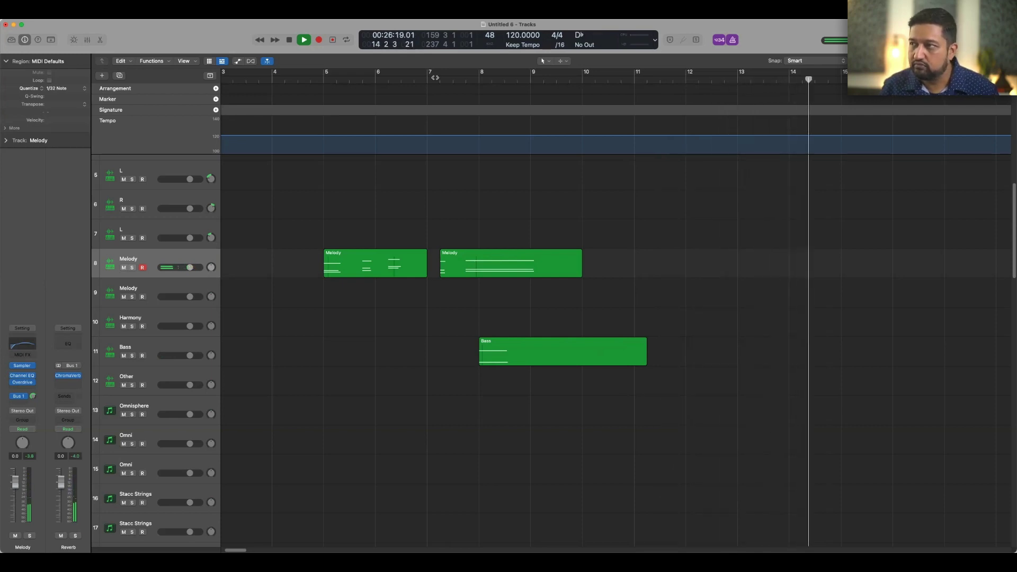
key(space)
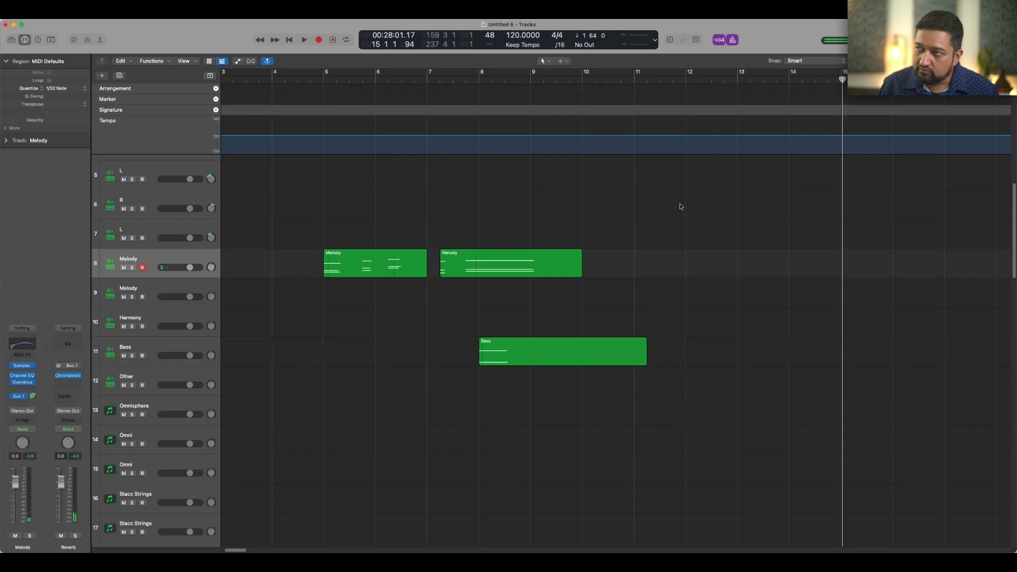
- Capture the just-played chords as a recording on the Melody track and quantize the region to 1/8 notes during playback
click(332, 41)
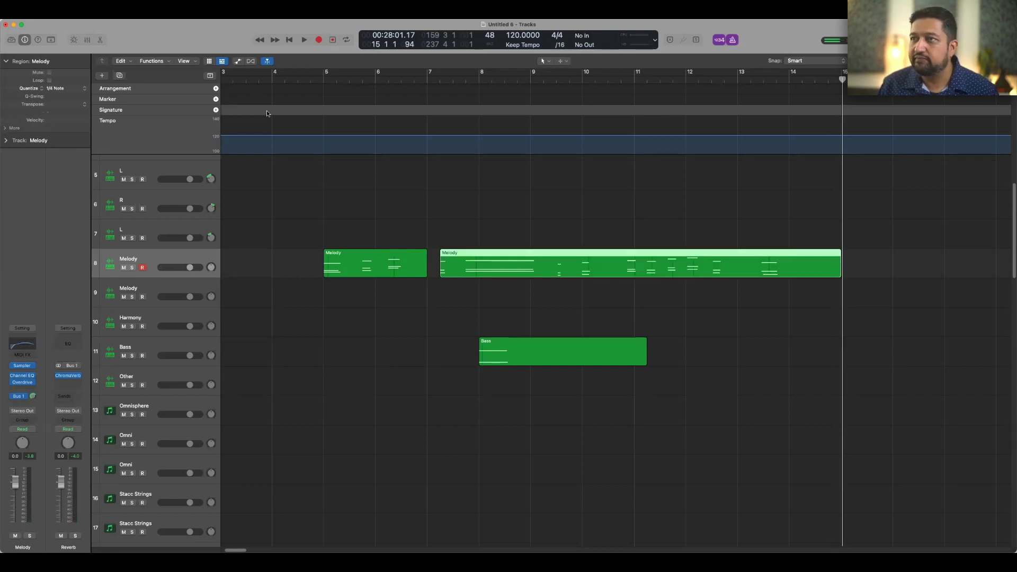
key(space)
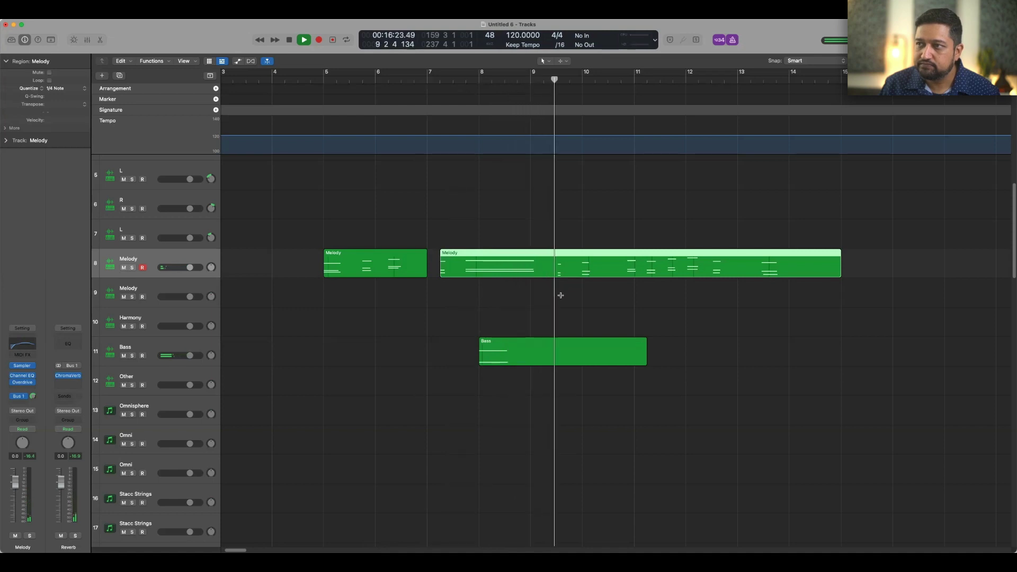
click(62, 89)
click(63, 90)
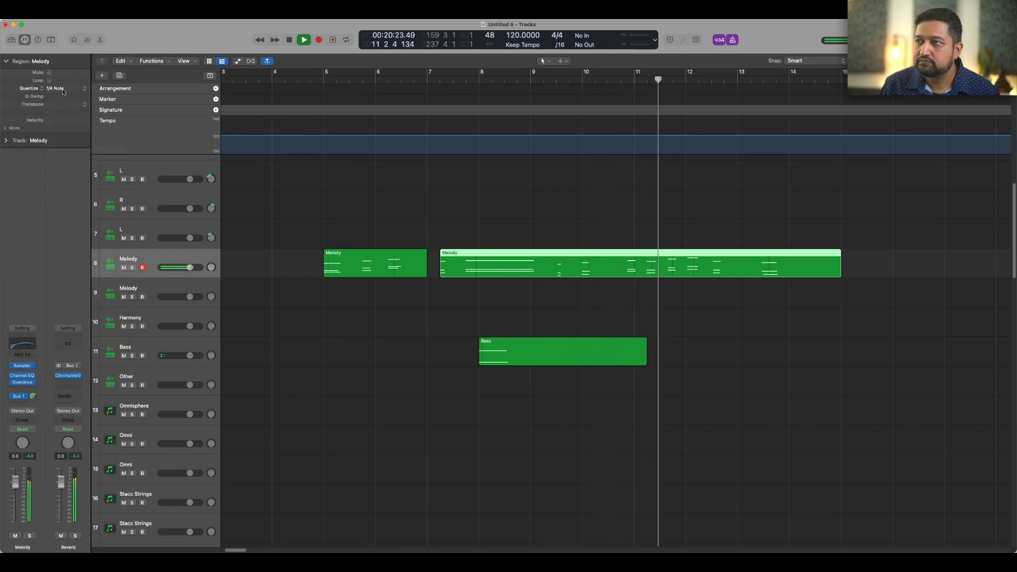
click(63, 91)
click(63, 97)
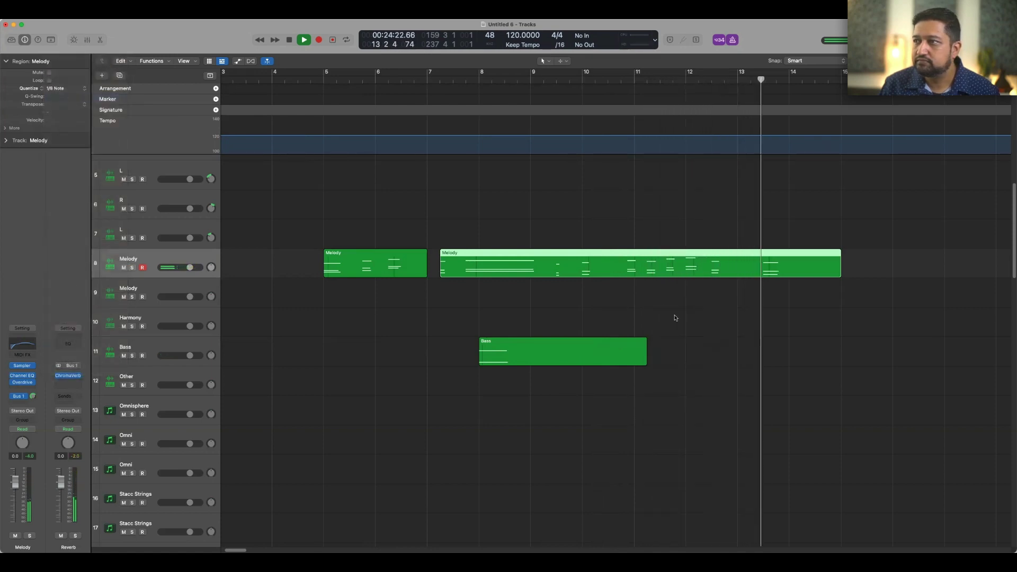
key(space)
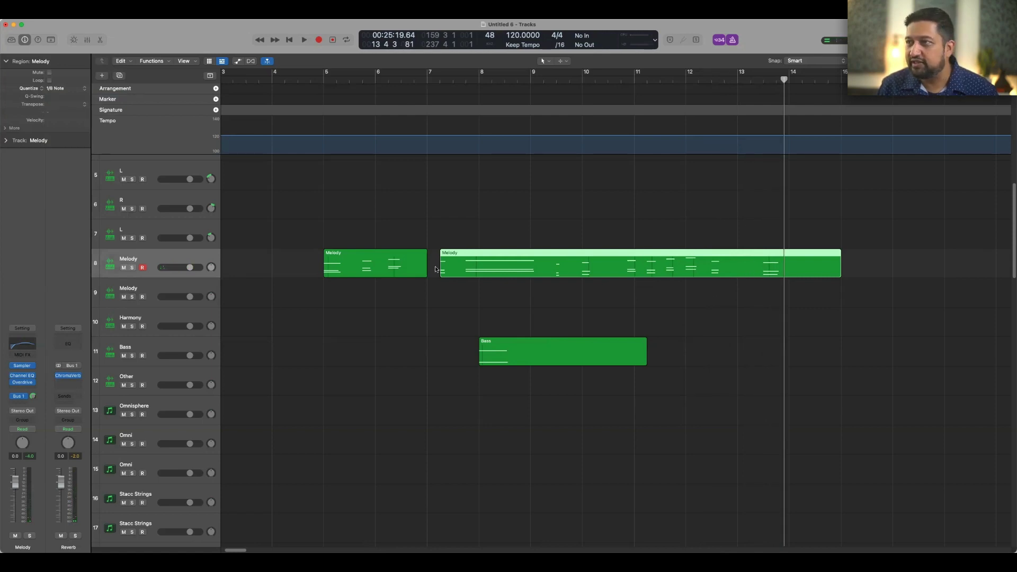
- Play back the long Melody region from early in bar 9 to check the quantized chords
click(650, 306)
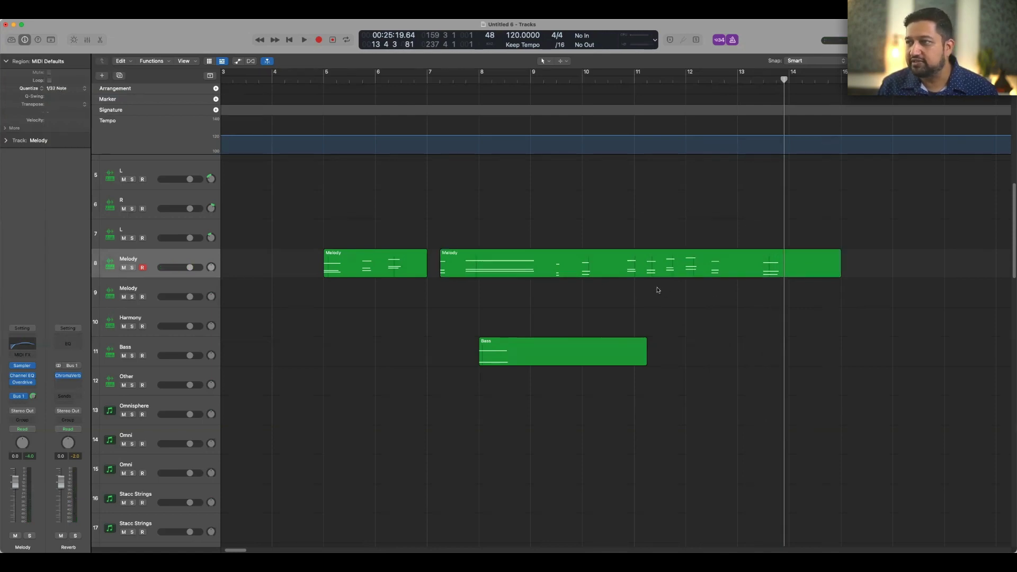
click(597, 259)
click(546, 78)
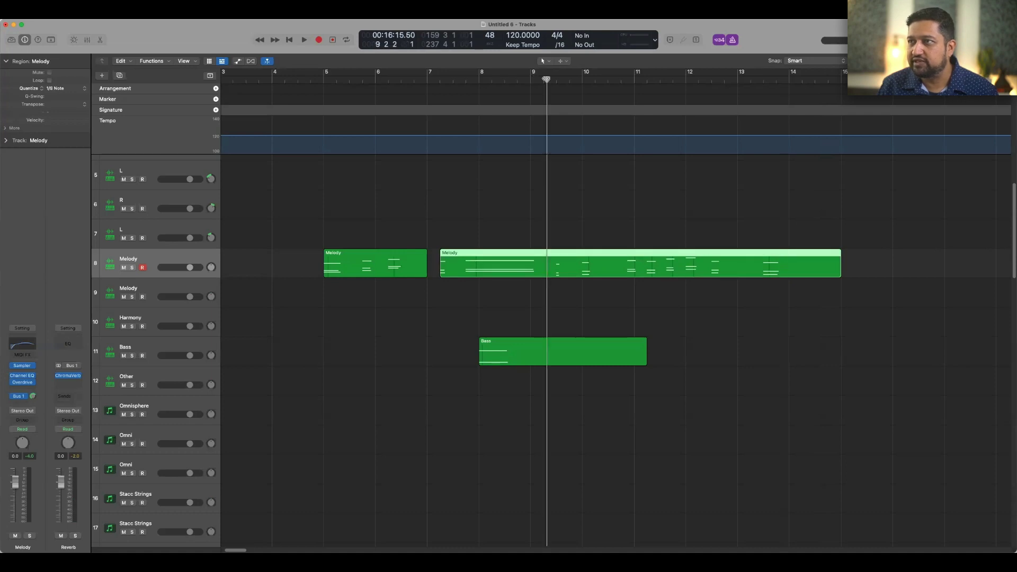
key(space)
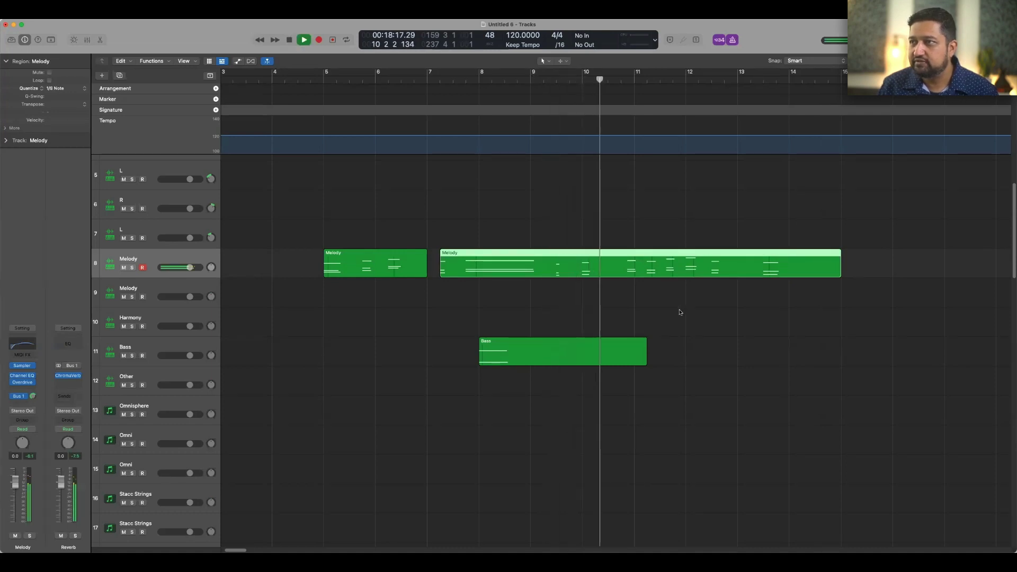
key(space)
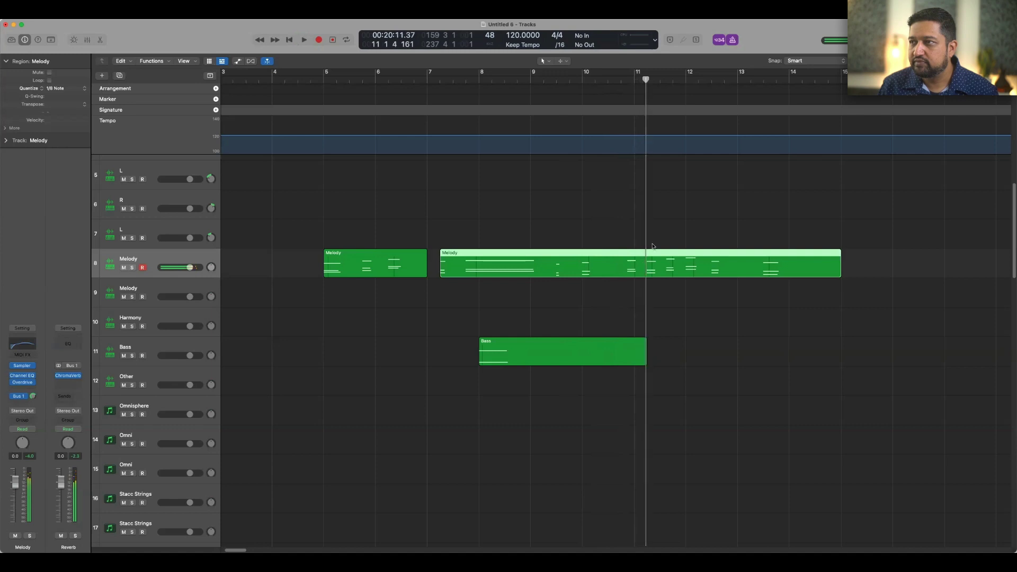
- Open the long Melody region's notes, audition from bar 9, and move the three-note chord just before bar 11 two beats earlier
click(619, 283)
double_click(620, 268)
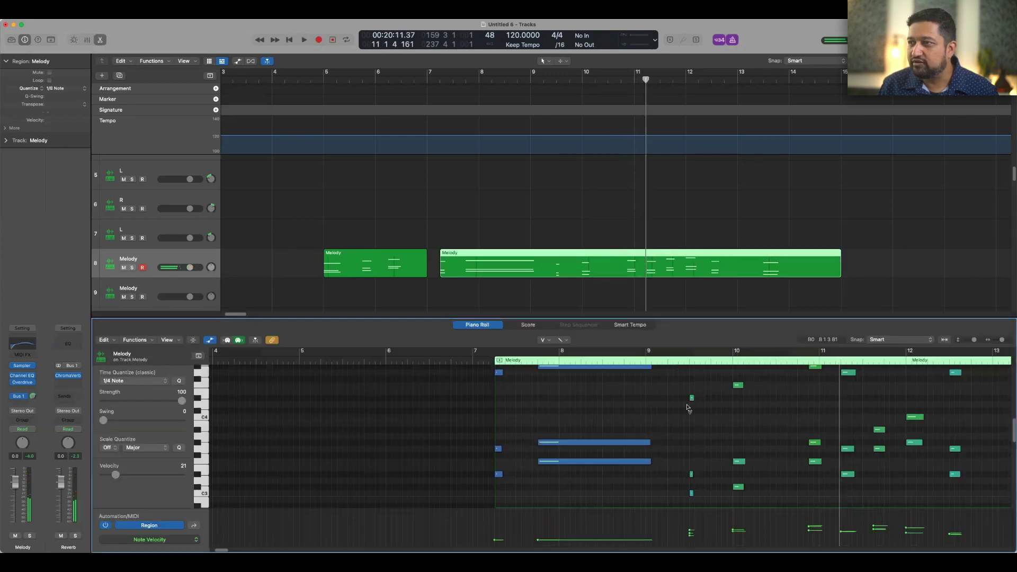
scroll(687, 408, up, 1)
click(559, 361)
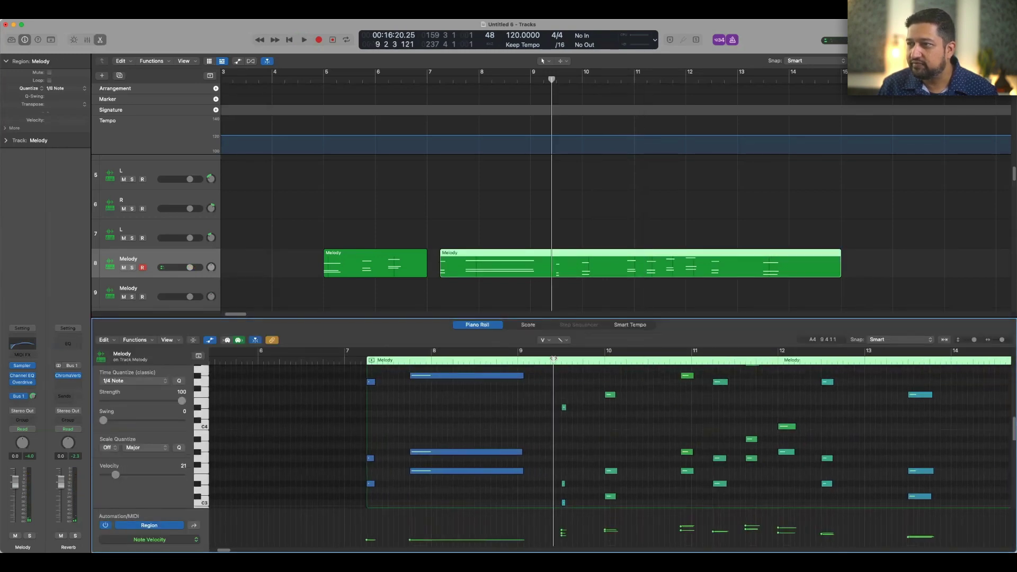
key(space)
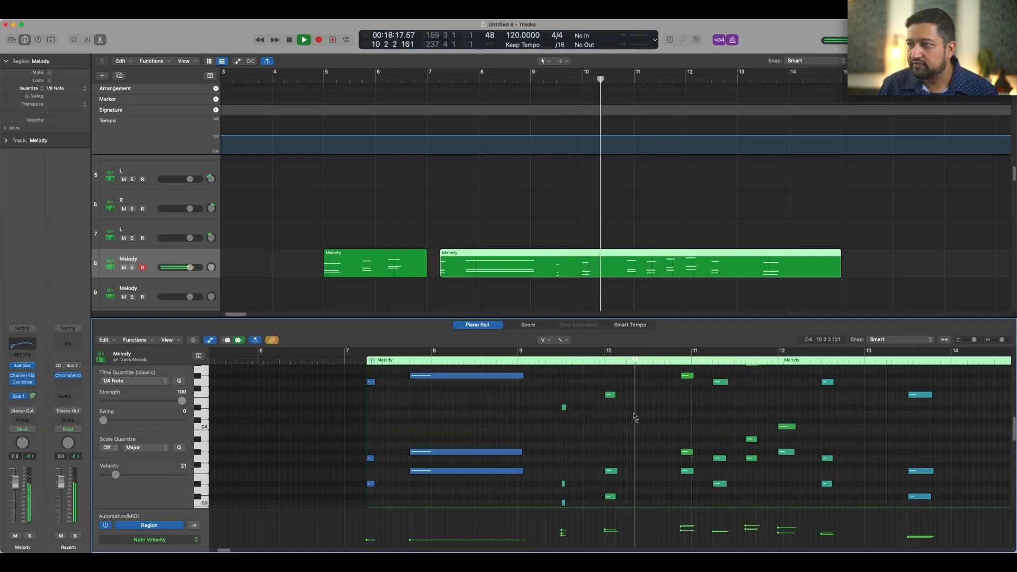
key(space)
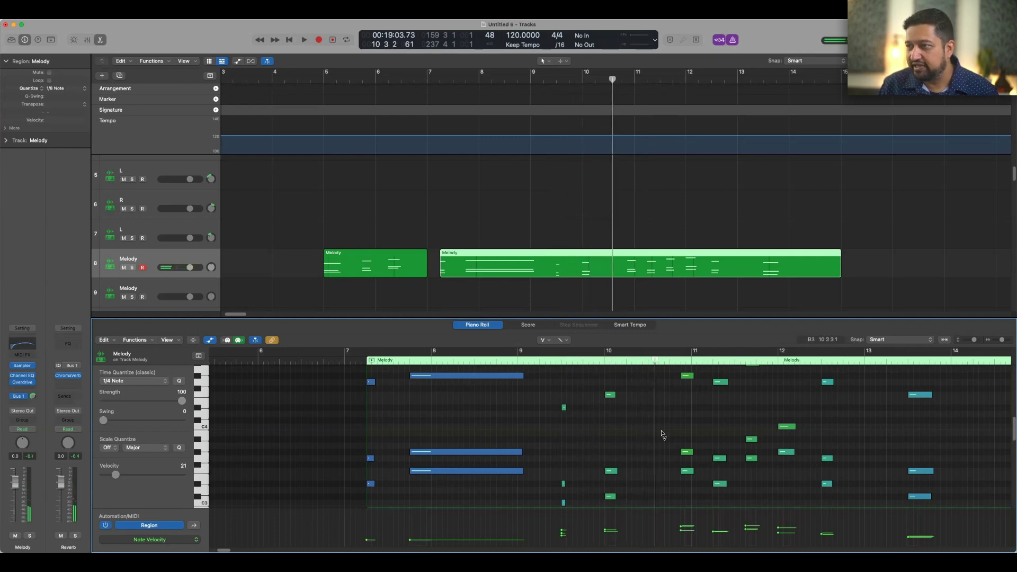
drag(662, 363, 704, 511)
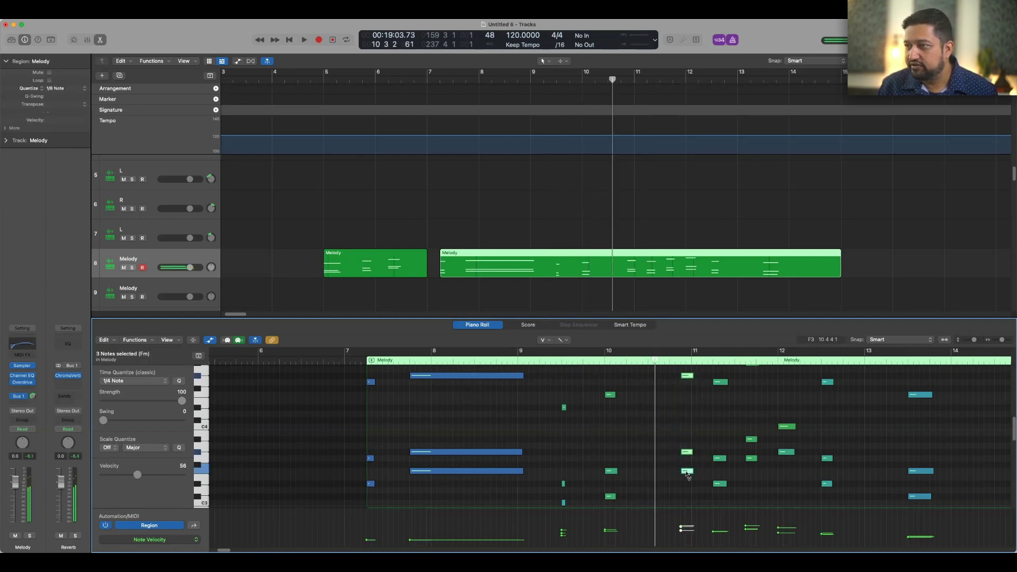
drag(685, 474, 645, 473)
- Audition the moved chord from bar 9 and shift the next three-note chord, early in bar 11, one beat earlier to bar 11
click(557, 363)
key(space)
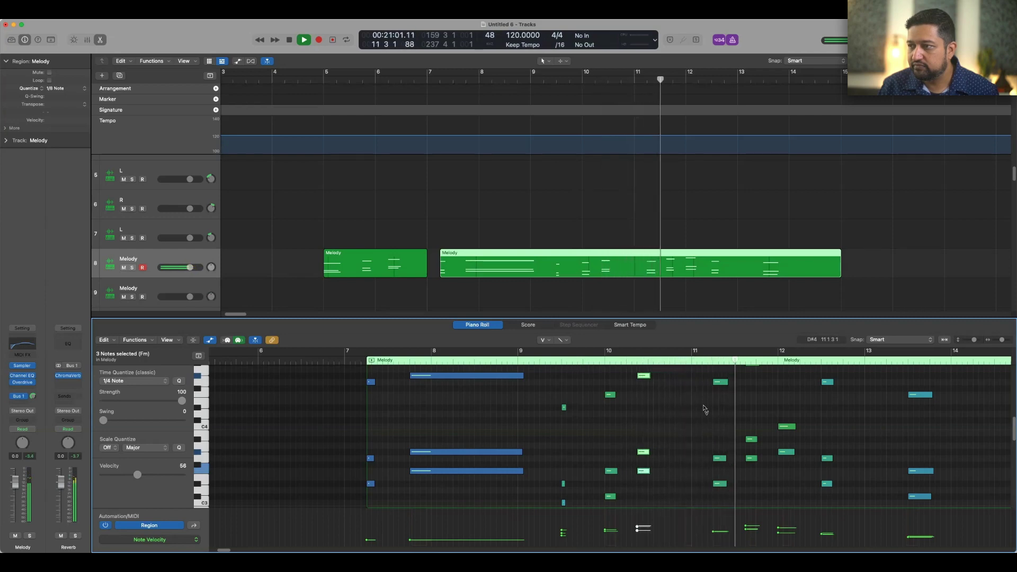
scroll(700, 409, up, 3)
key(space)
scroll(705, 409, down, 4)
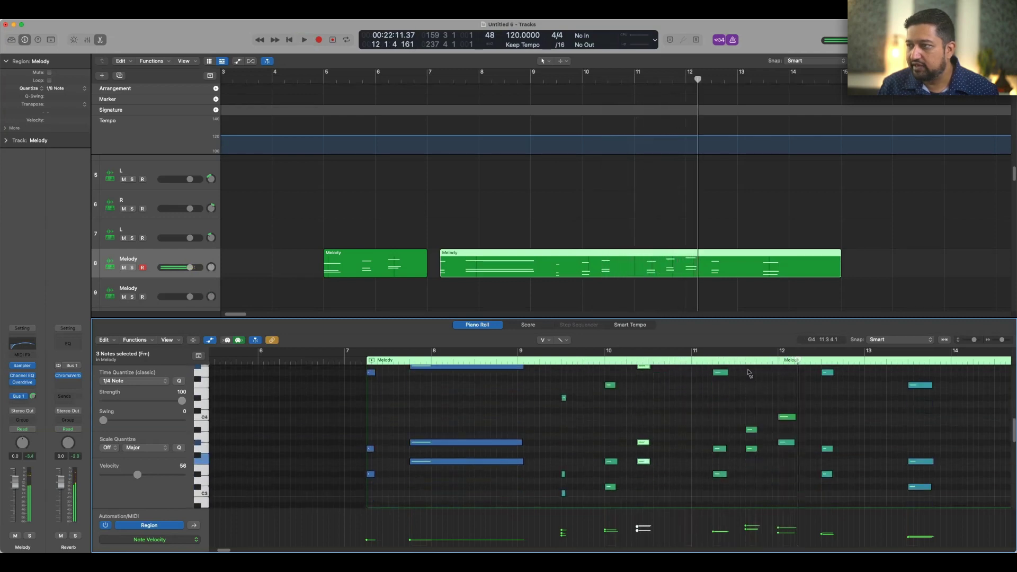
drag(717, 377, 694, 373)
scroll(722, 397, up, 1)
scroll(720, 393, up, 1)
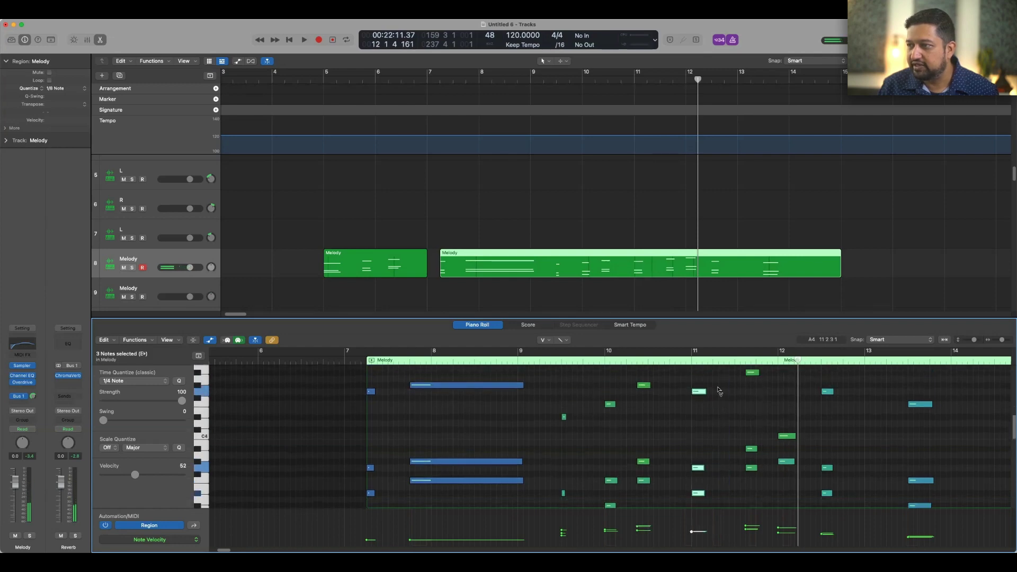
- Play back the retimed Melody chords from just before bar 10 through the final chord
click(593, 360)
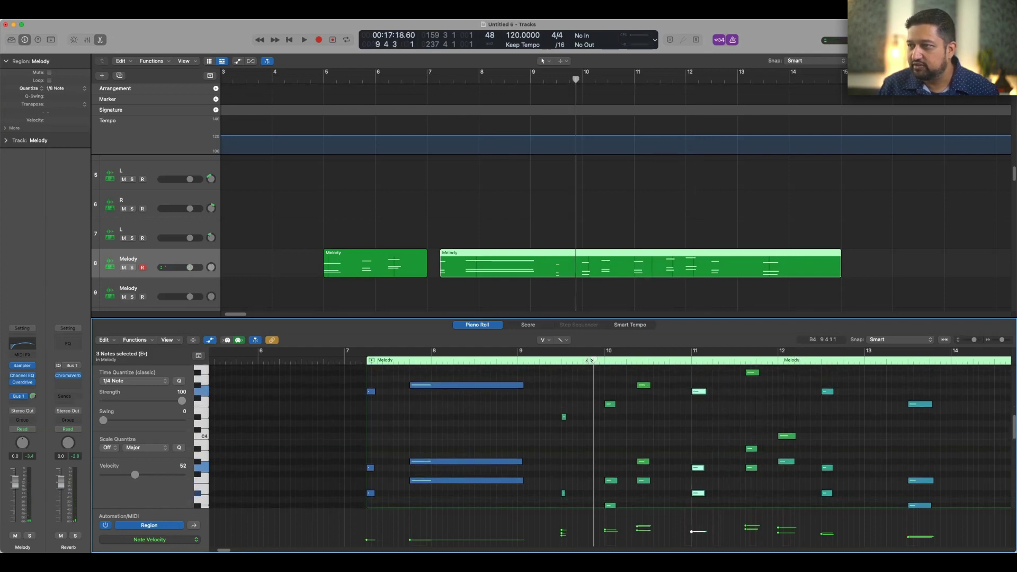
key(space)
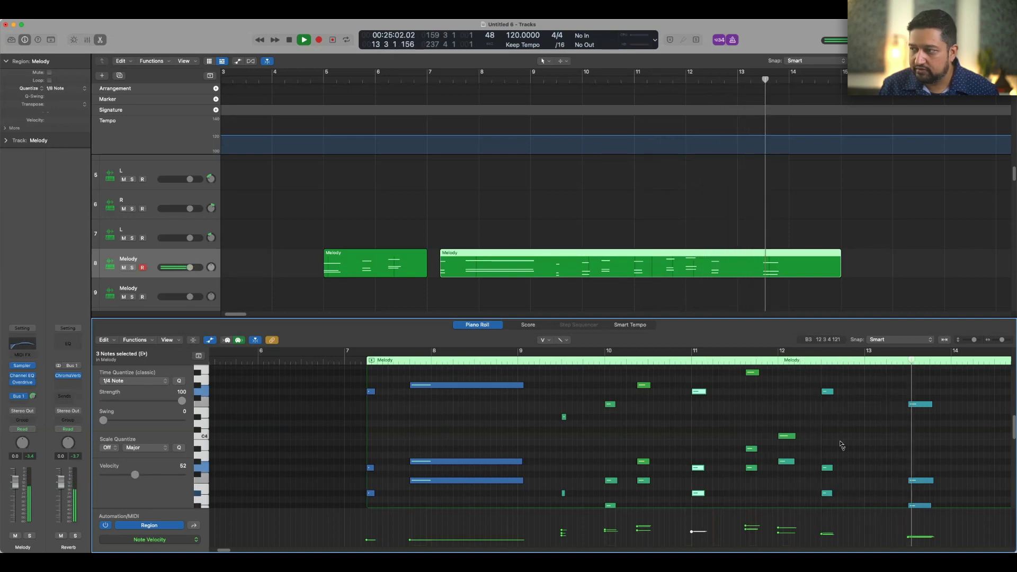
key(space)
scroll(781, 306, down, 2)
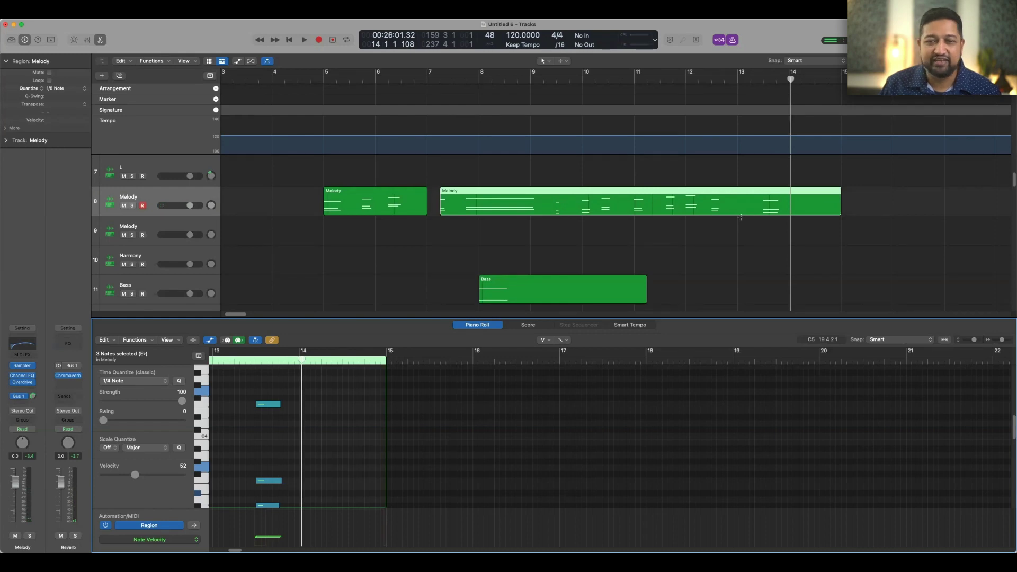
- Copy the Bass region from bar 8 to bar 13 on the same track and play it back
drag(508, 290, 763, 288)
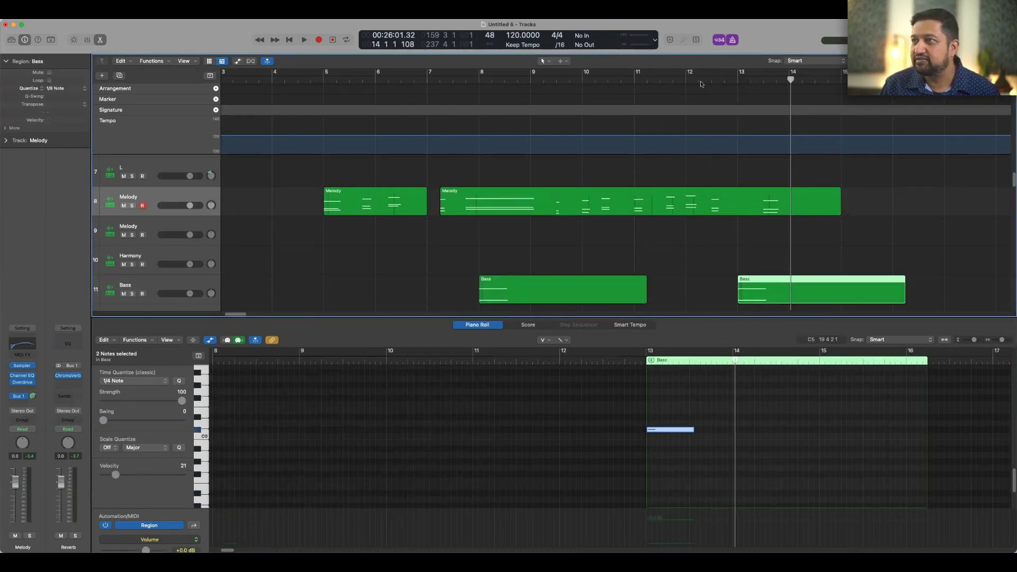
key(space)
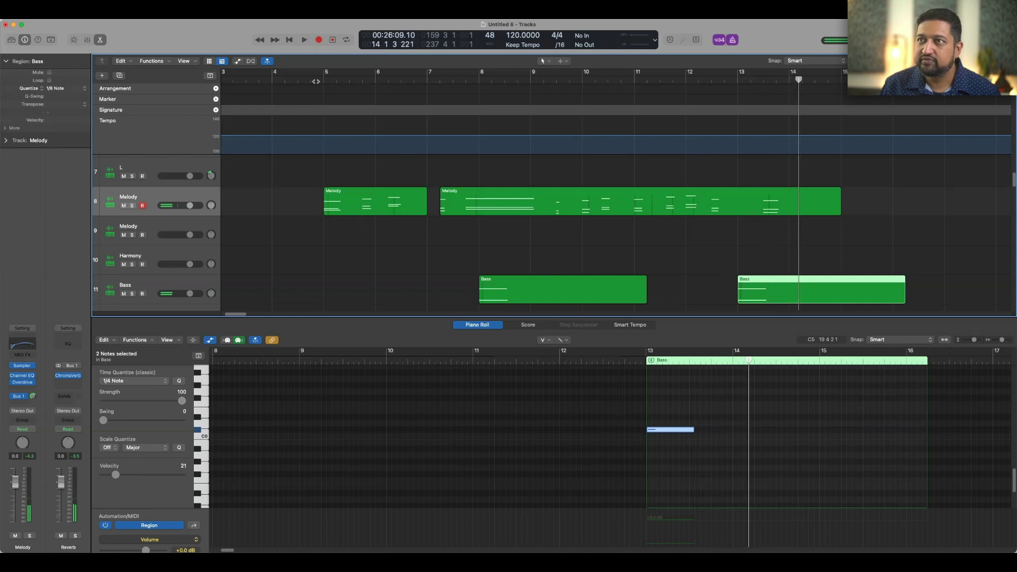
- Turn off the metronome and play back the arrangement from bar 5 to about bar 9
click(392, 244)
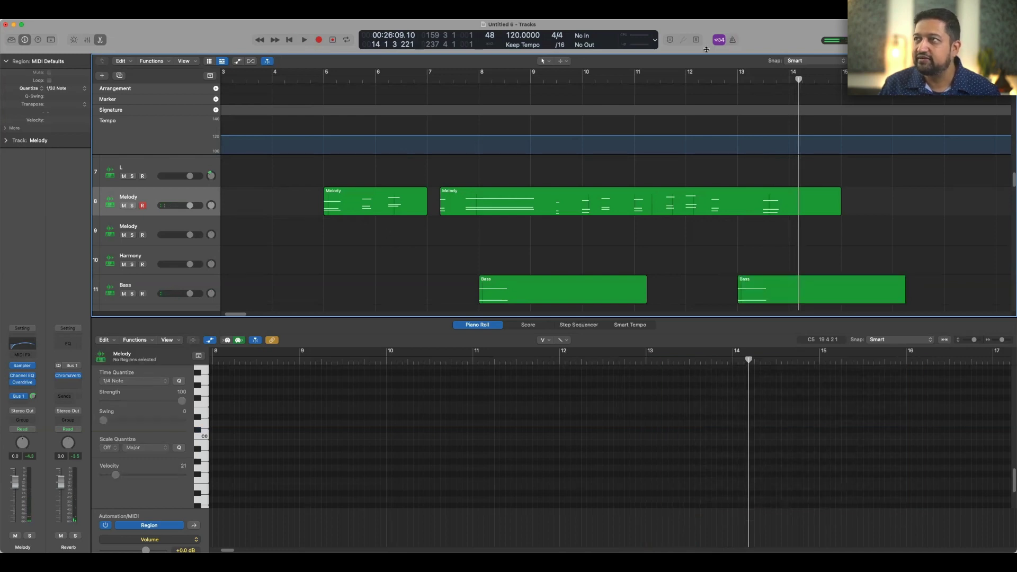
click(324, 80)
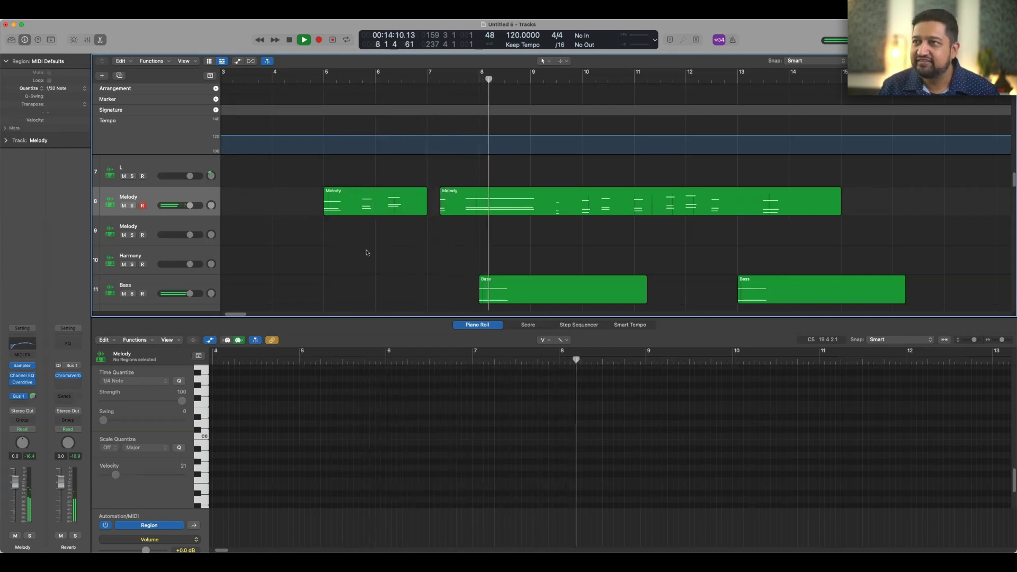
key(space)
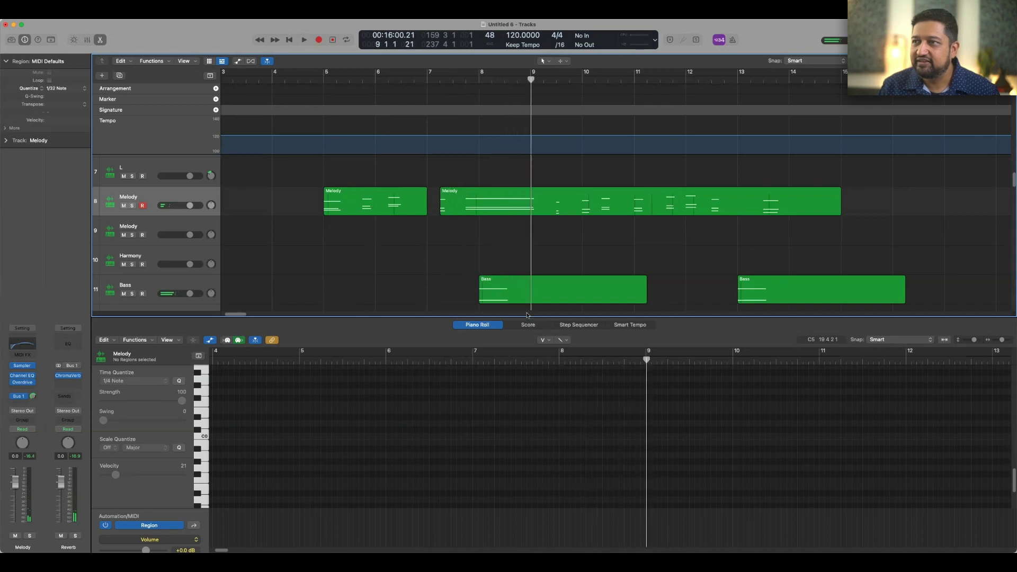
- Move the first Bass region half a bar later, to the middle of bar 8, and play back from just before bar 5
drag(506, 279, 532, 279)
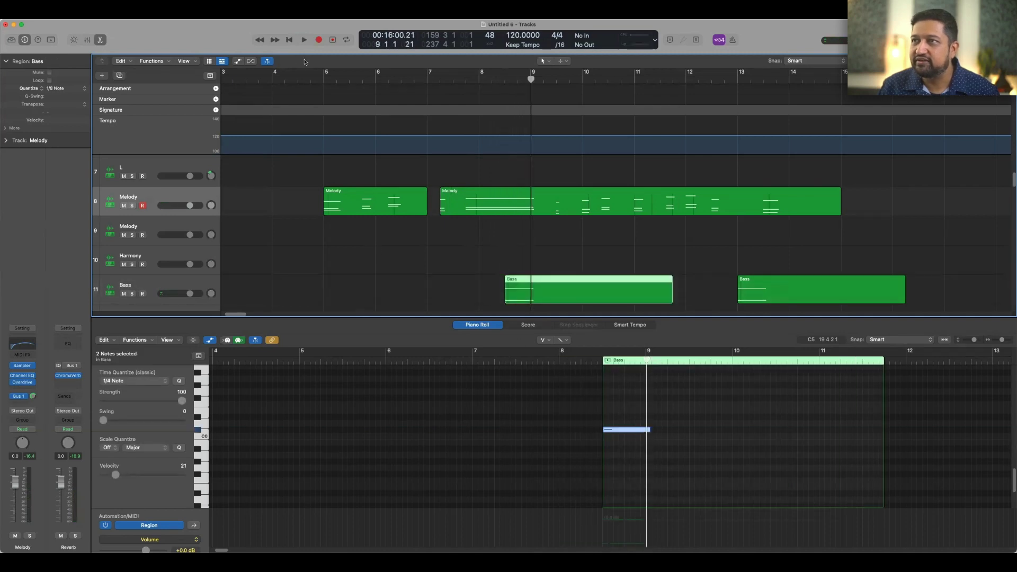
double_click(311, 82)
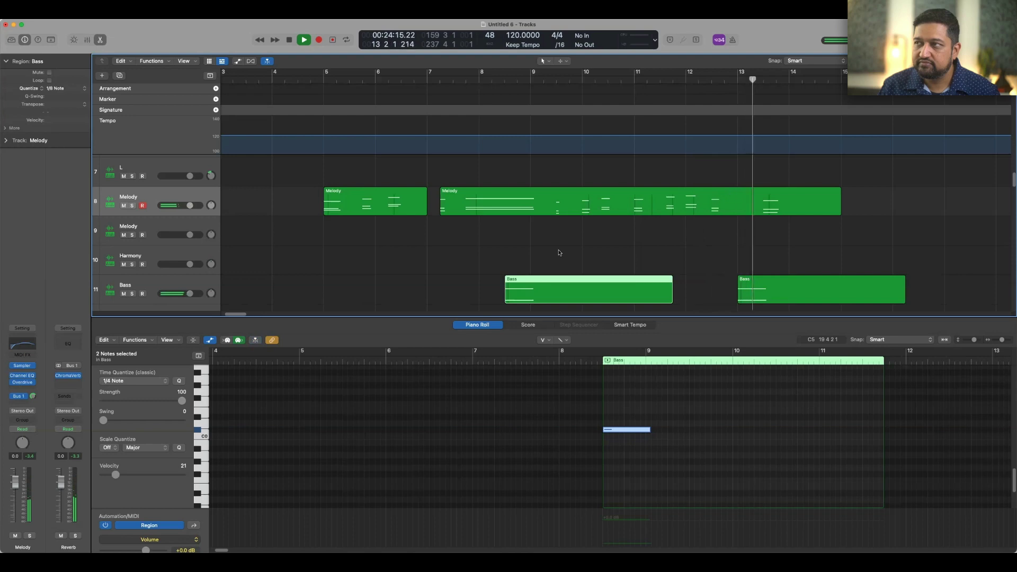
click(816, 225)
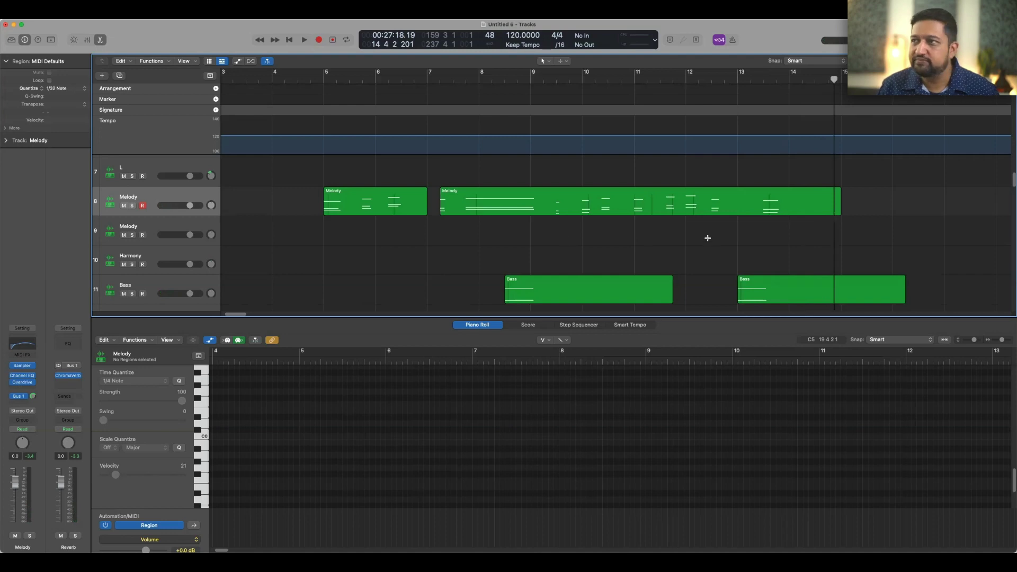
- Reshape the long Melody region's note velocities with lines rising into the mid-bar 10 chord and falling from bar 11 to bar 14
click(635, 191)
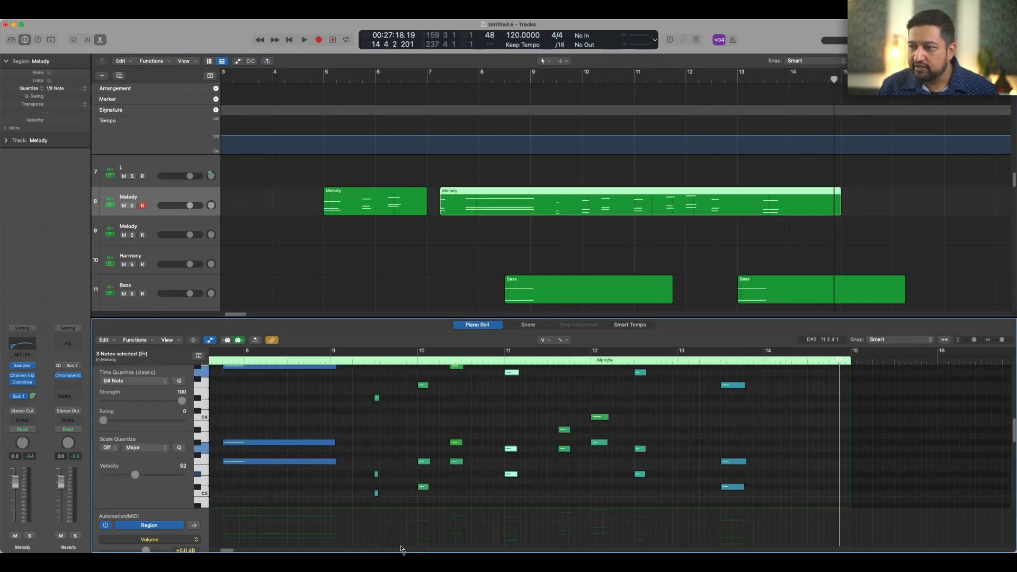
click(164, 540)
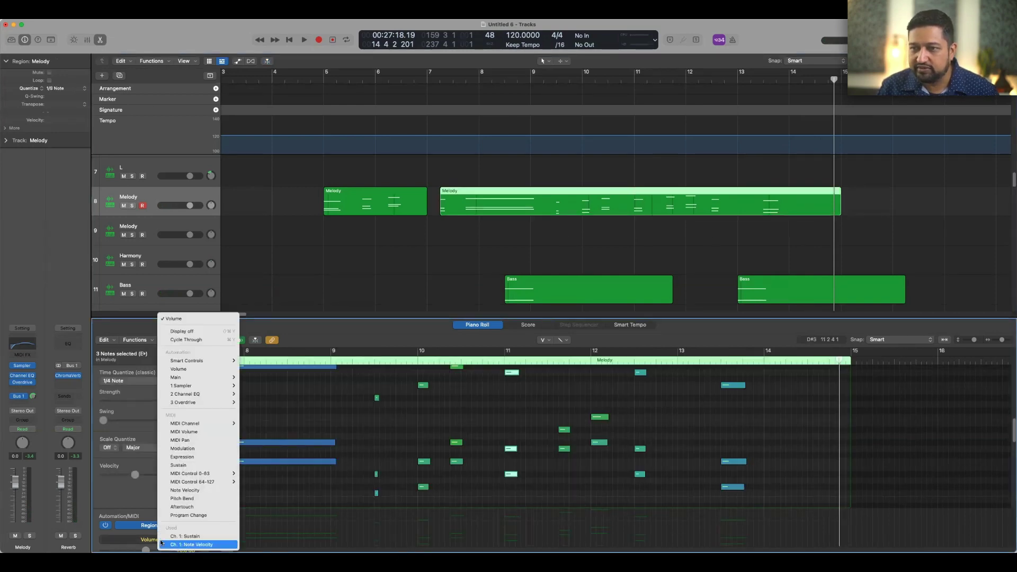
click(170, 547)
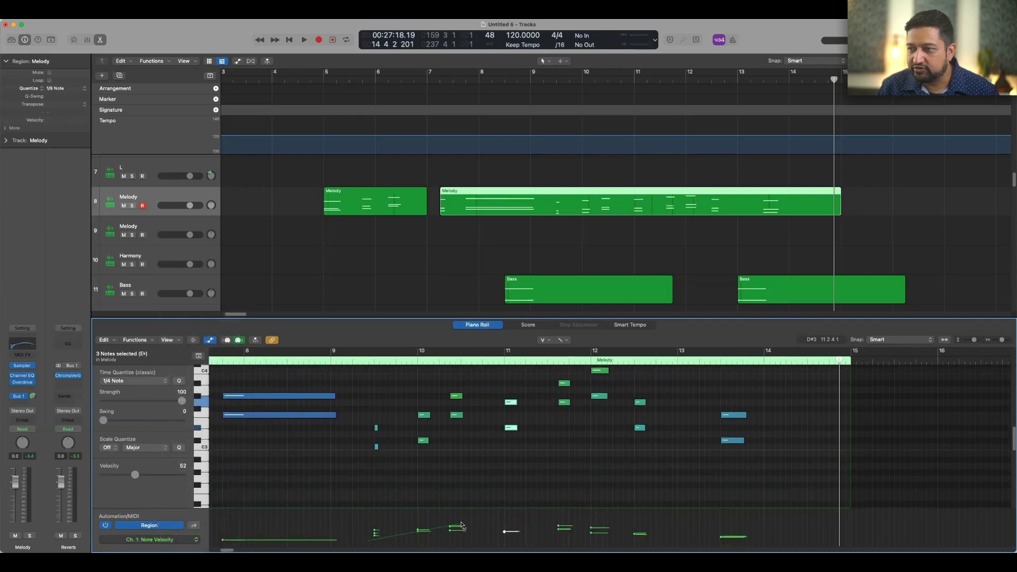
drag(461, 526, 463, 526)
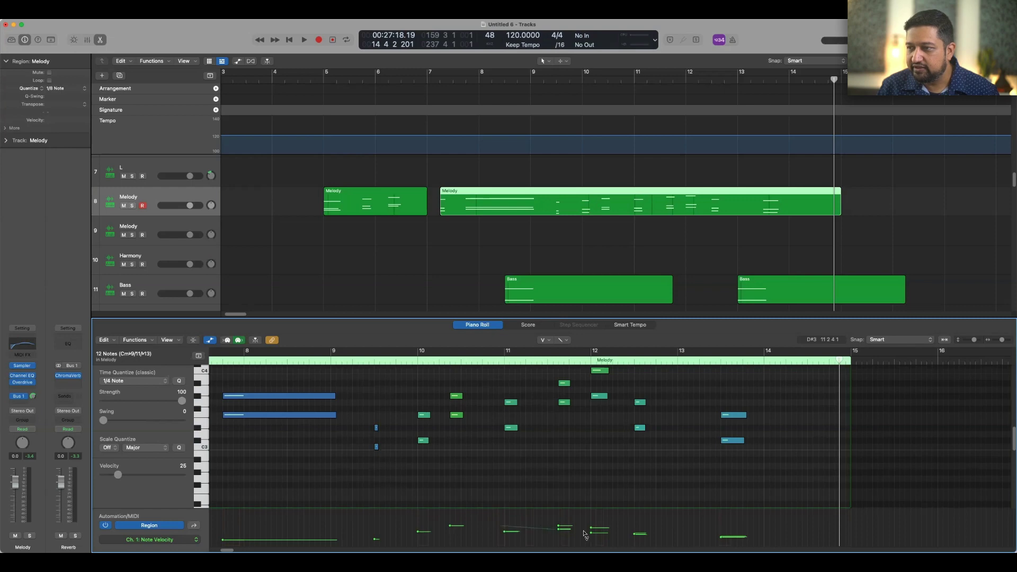
drag(653, 539, 697, 531)
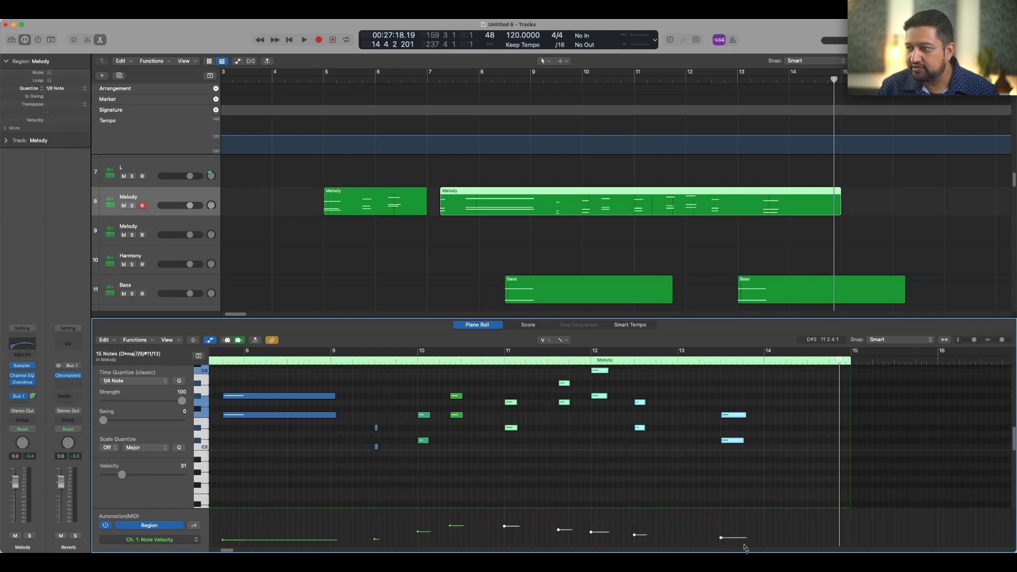
click(500, 231)
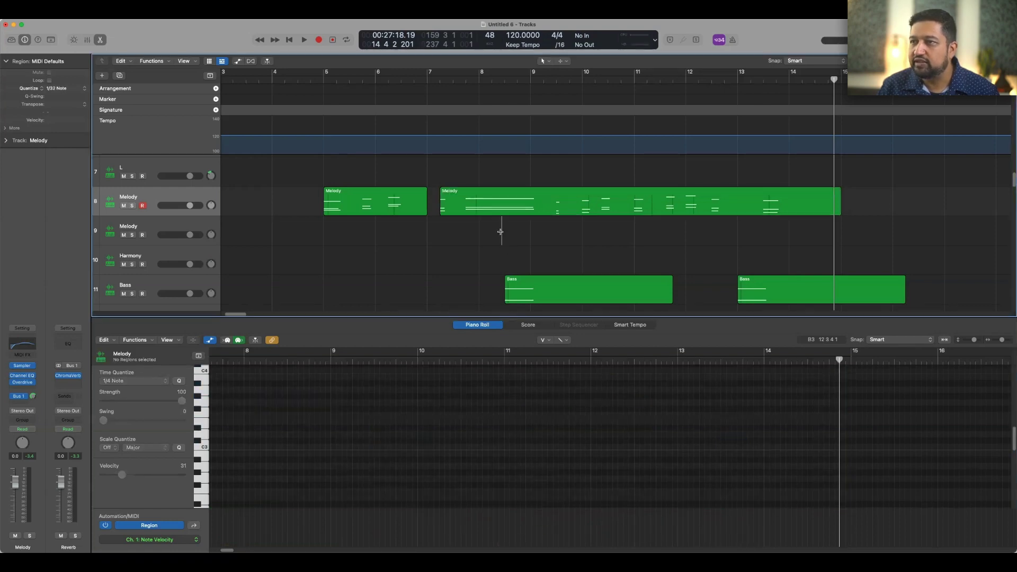
key(super+Up)
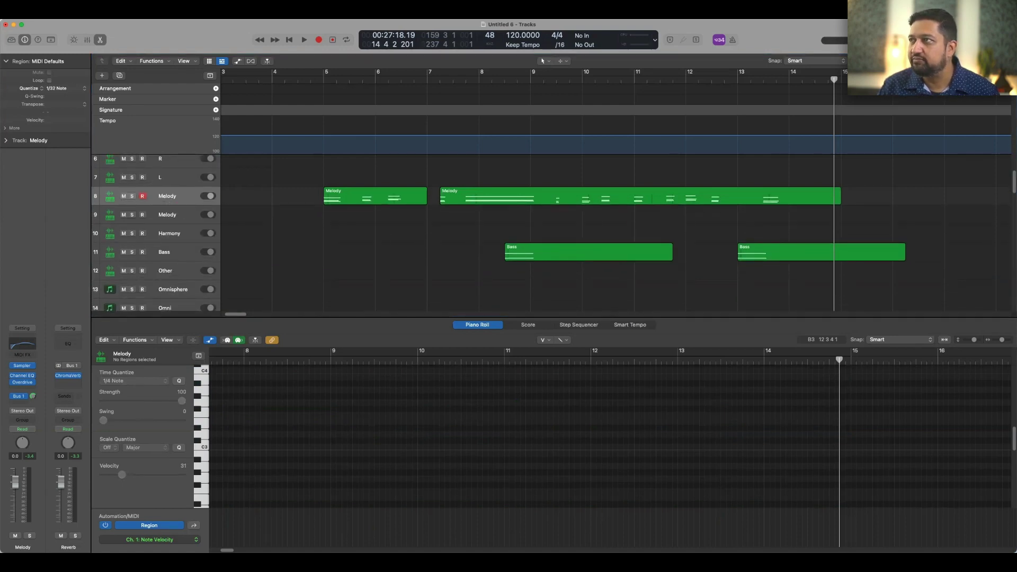
- Move all four Melody and Bass regions four bars earlier to start at bar 1, and play back from the beginning to about bar 10
key(super+Left)
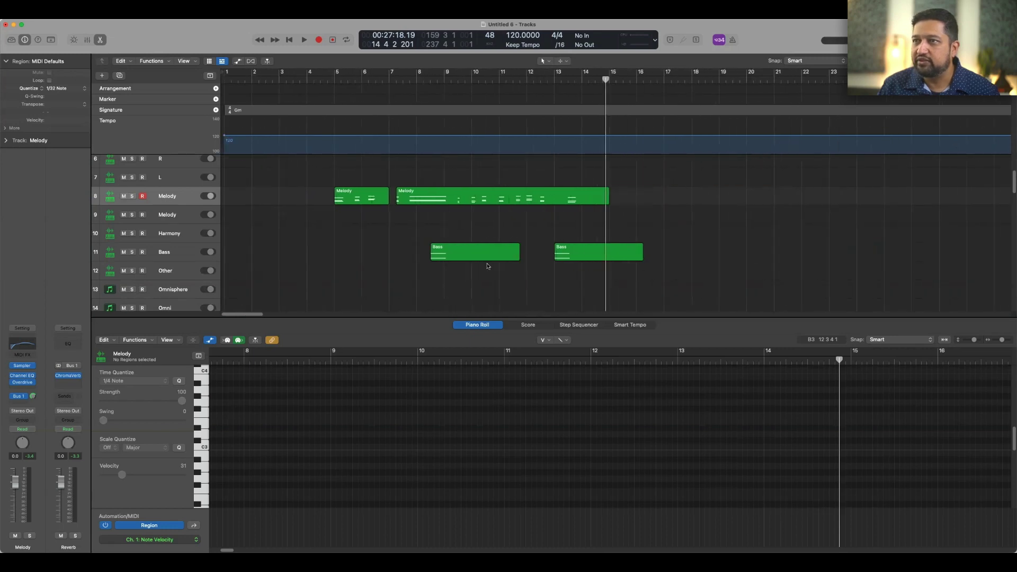
drag(585, 273, 240, 194)
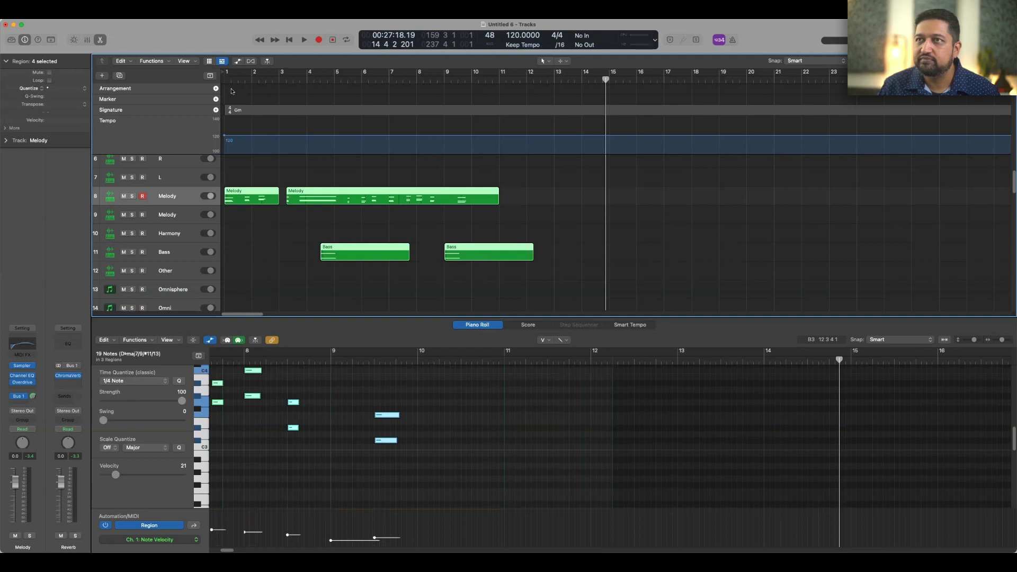
key(Return)
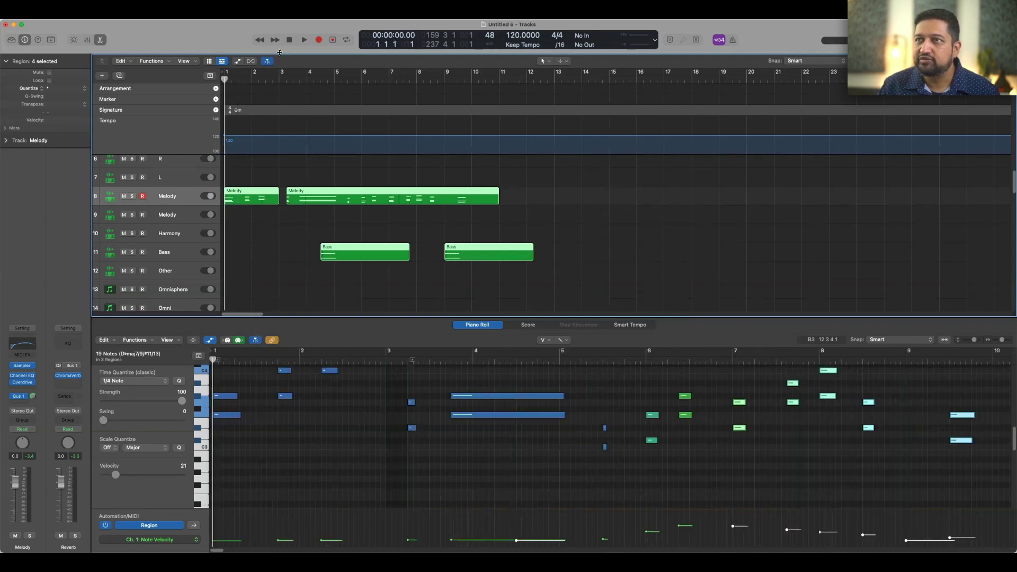
drag(390, 81, 526, 79)
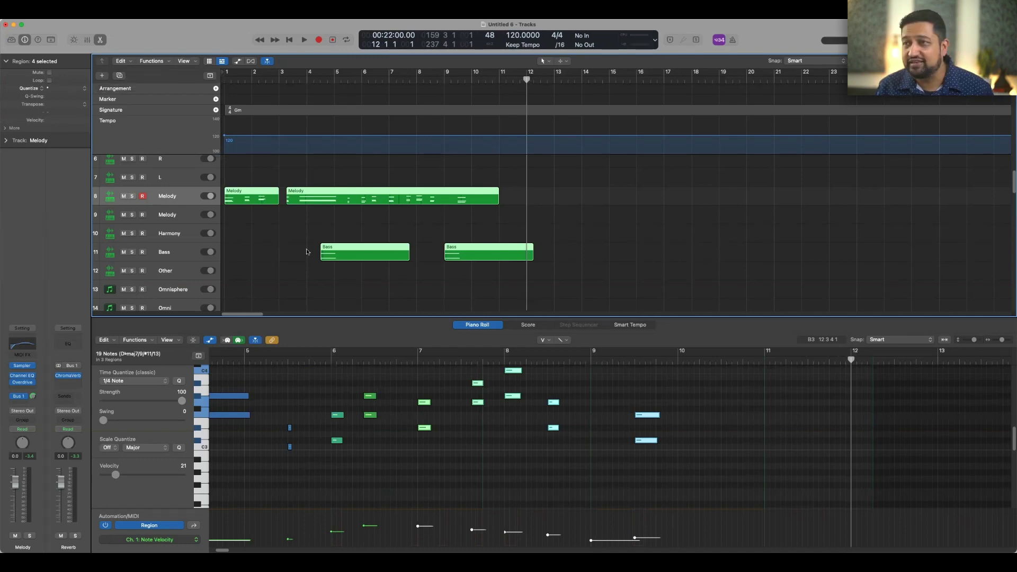
click(354, 214)
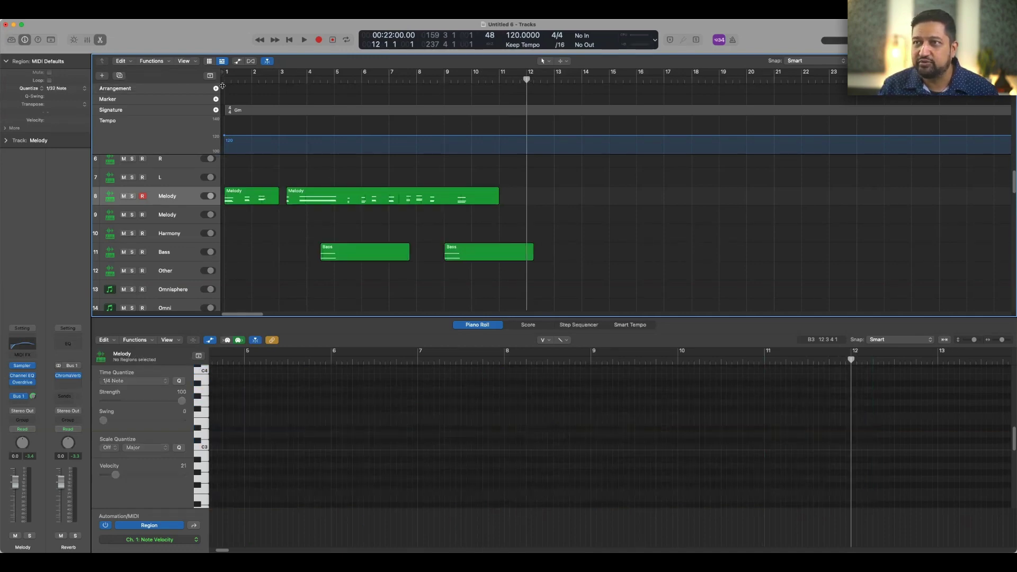
drag(240, 79, 222, 78)
key(space)
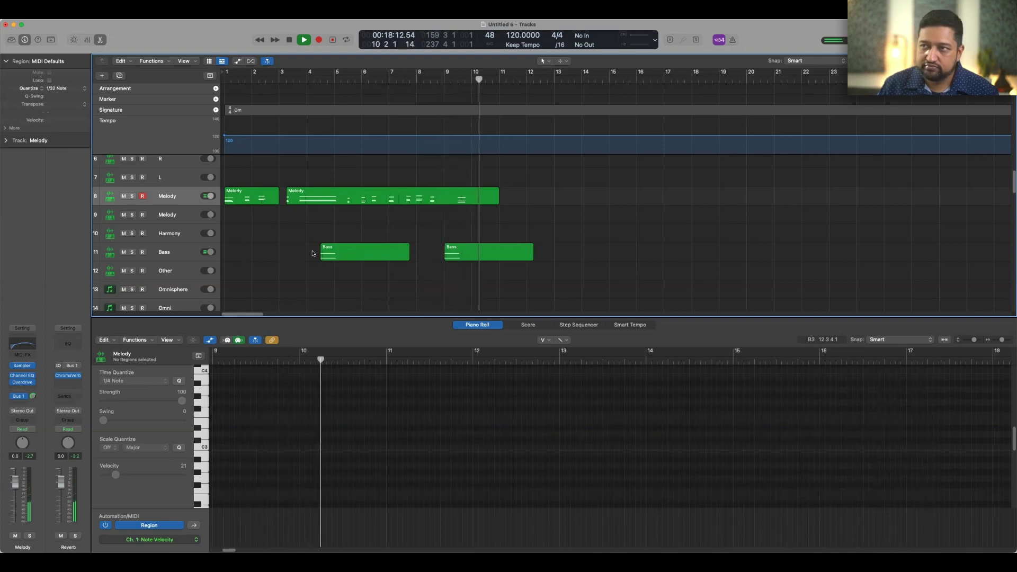
key(space)
- Move the second Bass region one and a half bars later, to the middle of bar 10, and play back from about bar 8
drag(460, 247, 503, 247)
double_click(415, 81)
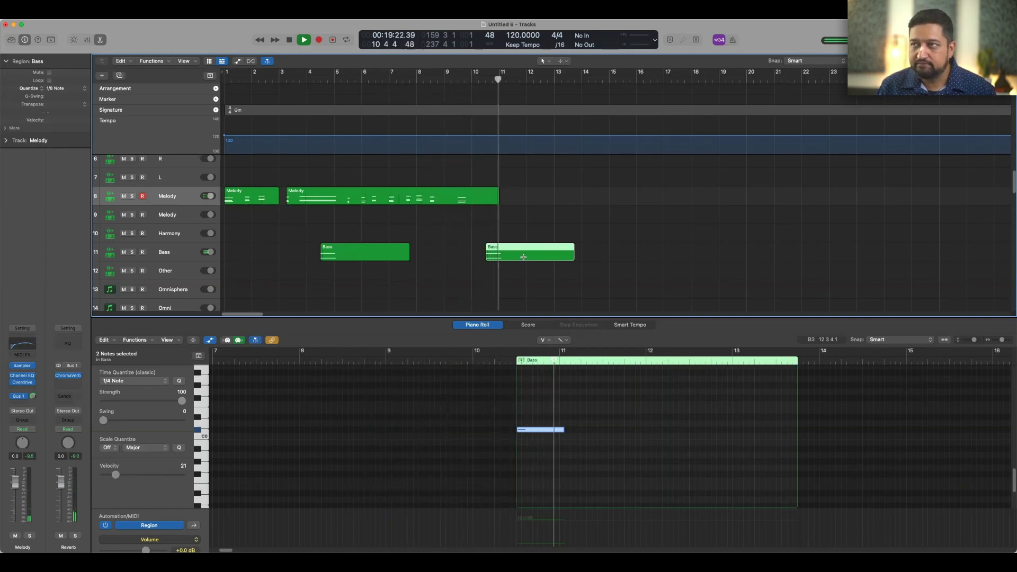
click(611, 232)
key(space)
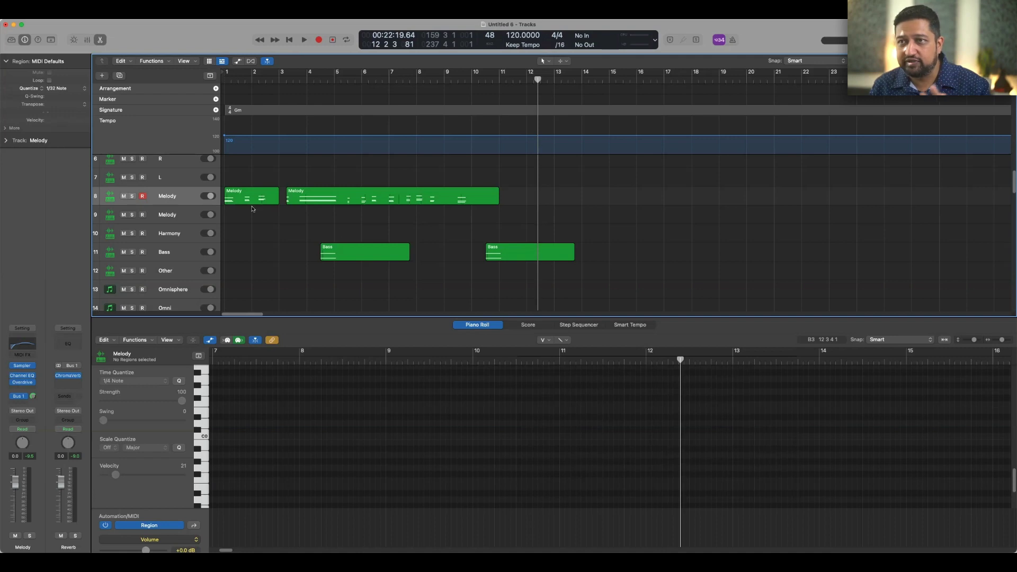
- Copy both Melody regions onto the Omnisphere track at the same bar positions, and play back from bar 1 to about bar 5
click(176, 289)
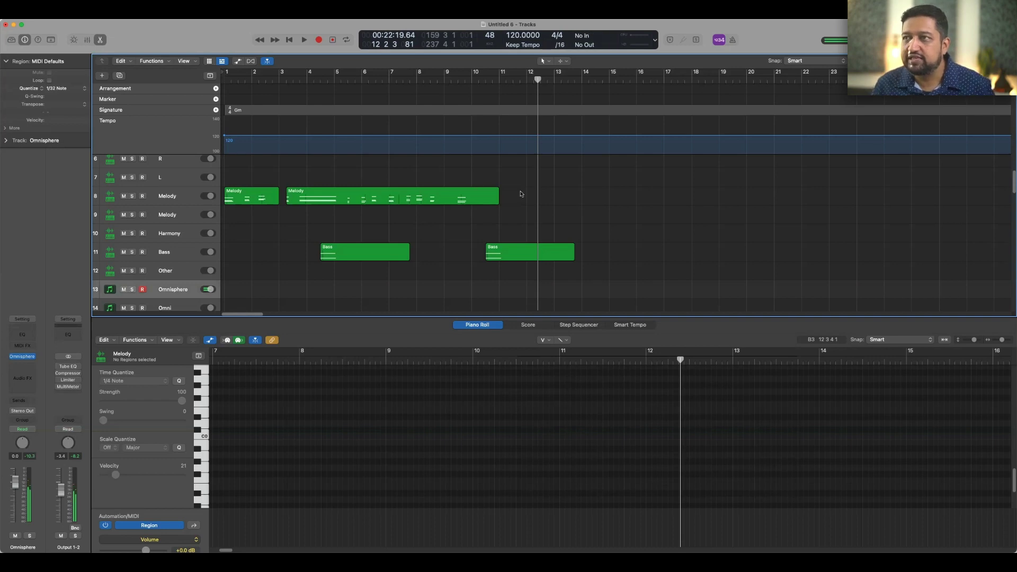
click(296, 203)
shift+click(244, 196)
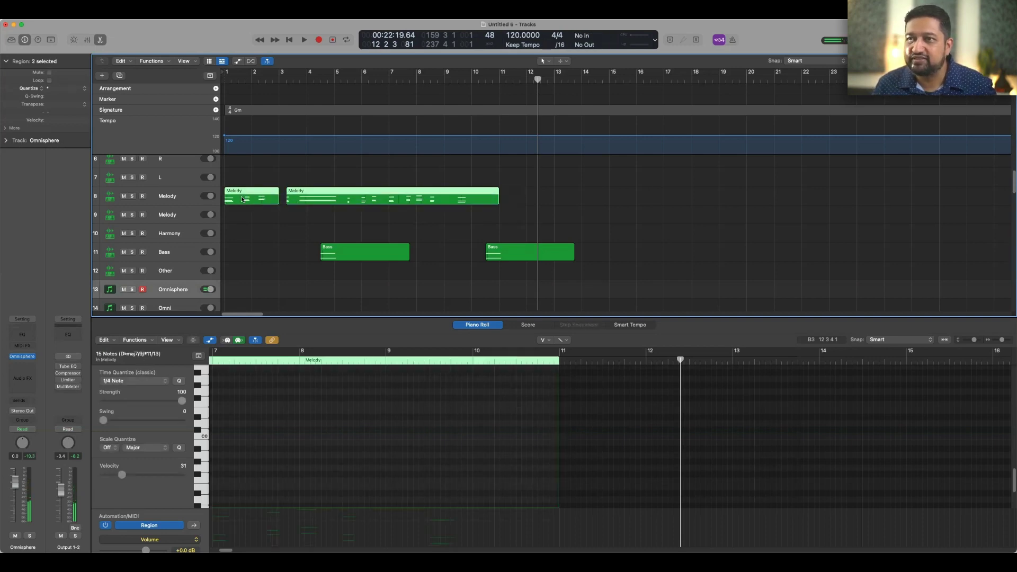
drag(242, 195, 241, 284)
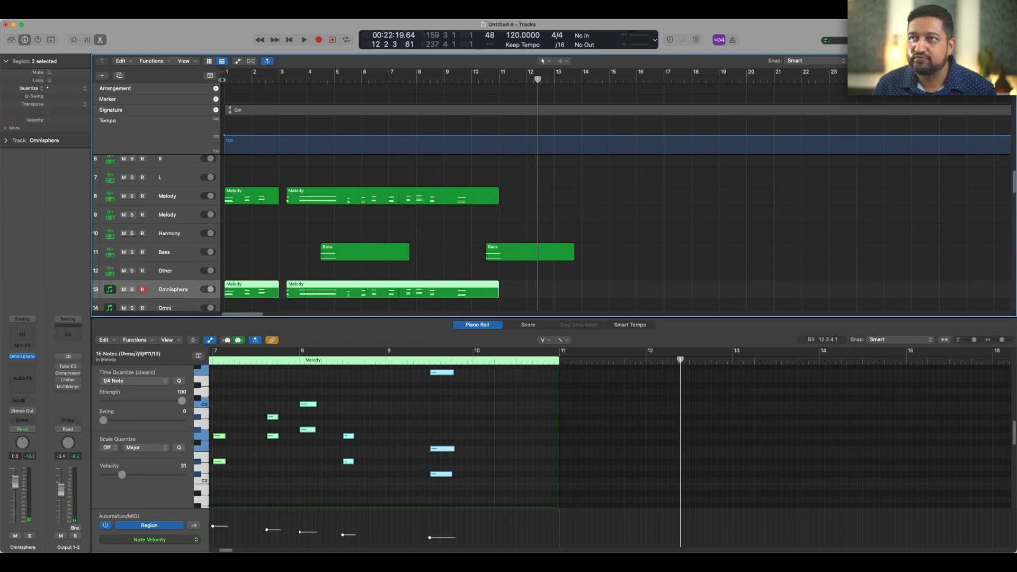
click(221, 79)
key(space)
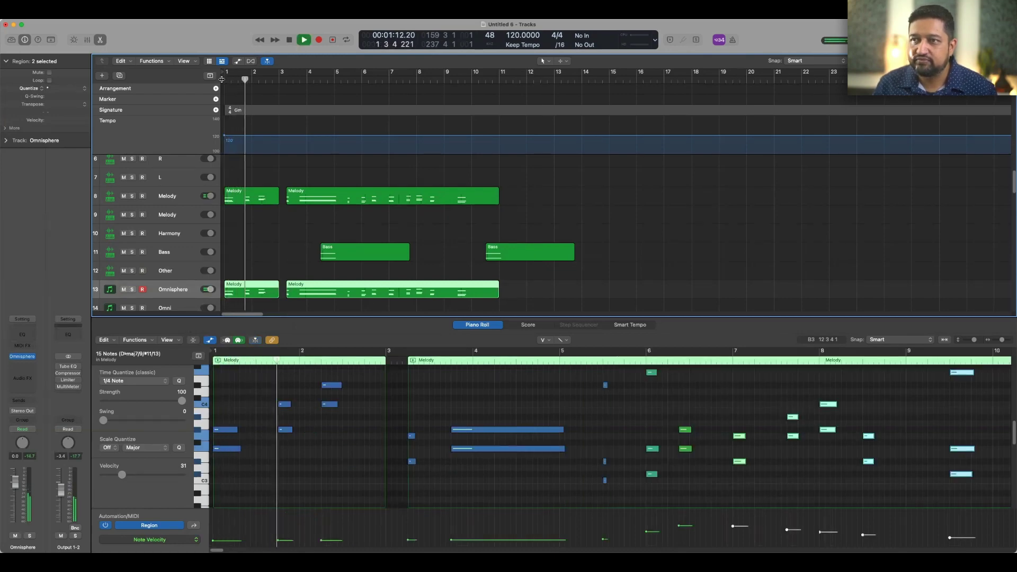
scroll(357, 216, down, 1)
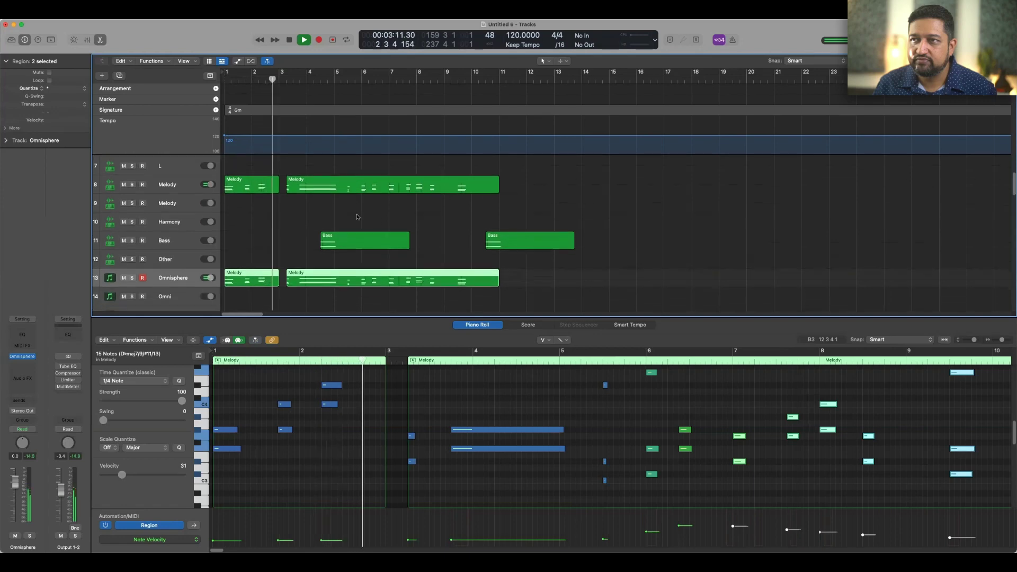
scroll(358, 216, down, 1)
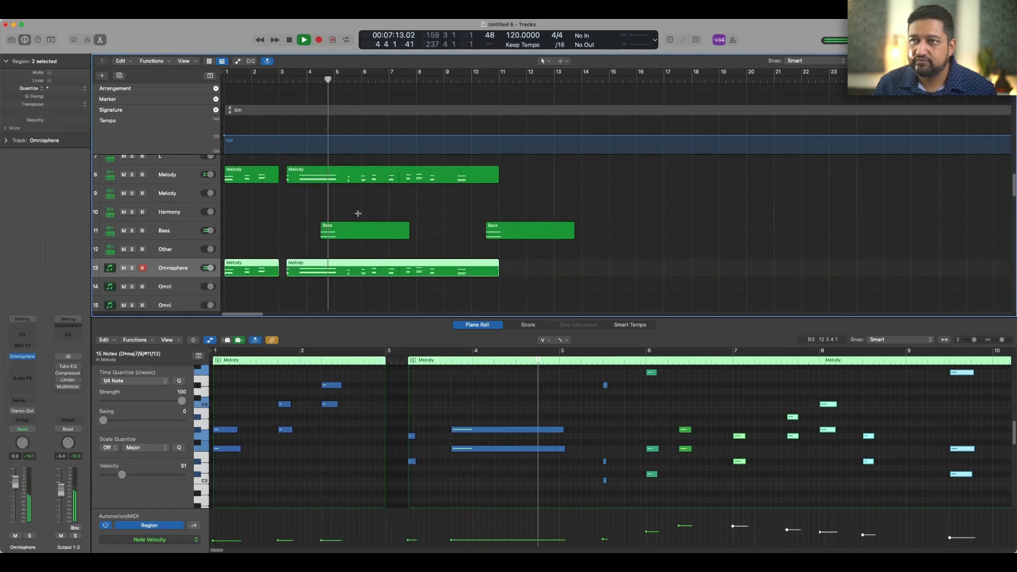
key(space)
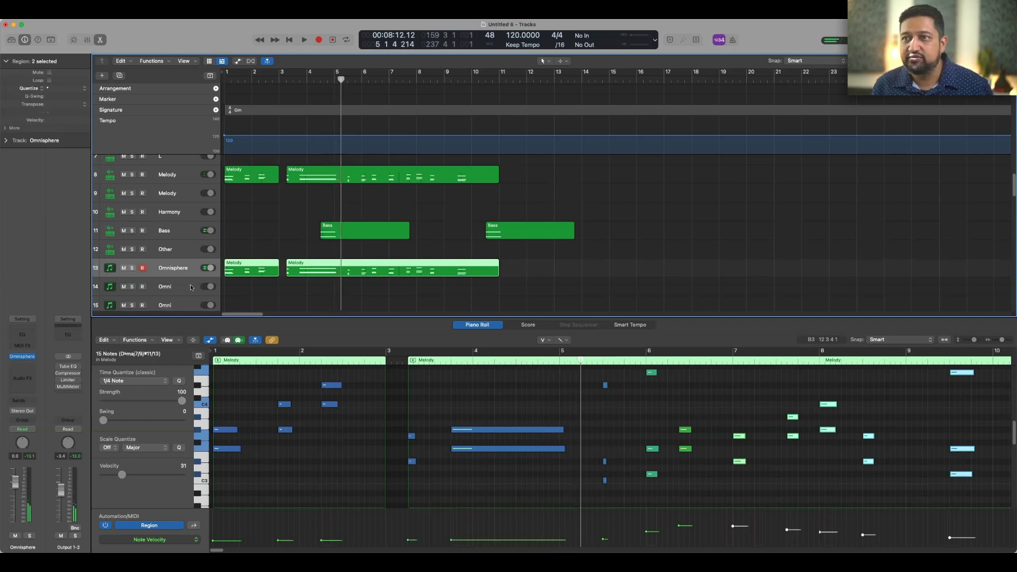
- Try the copied Melody regions on the first Omni track by moving them there, and play back from bar 1
click(273, 290)
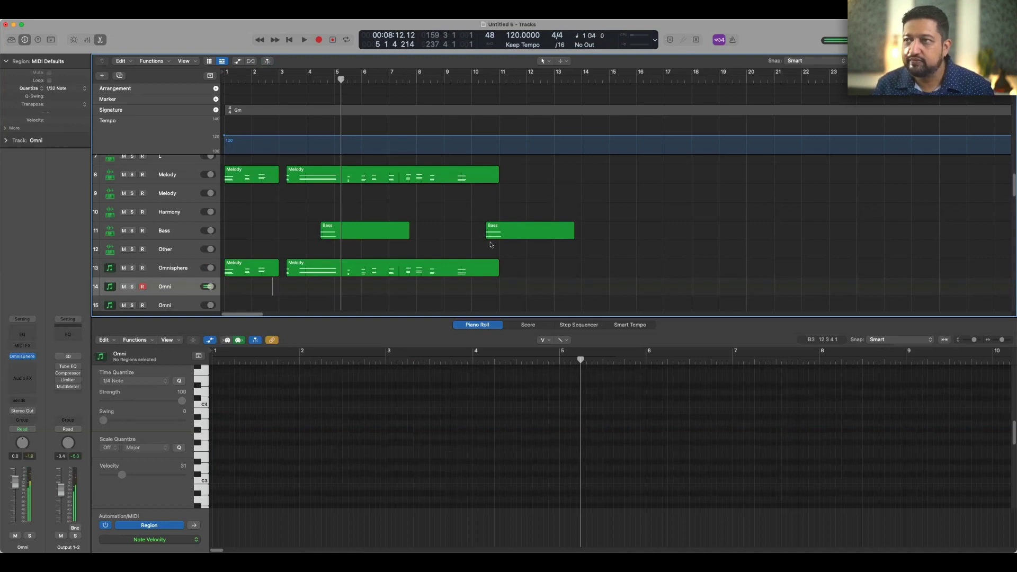
drag(507, 263, 236, 298)
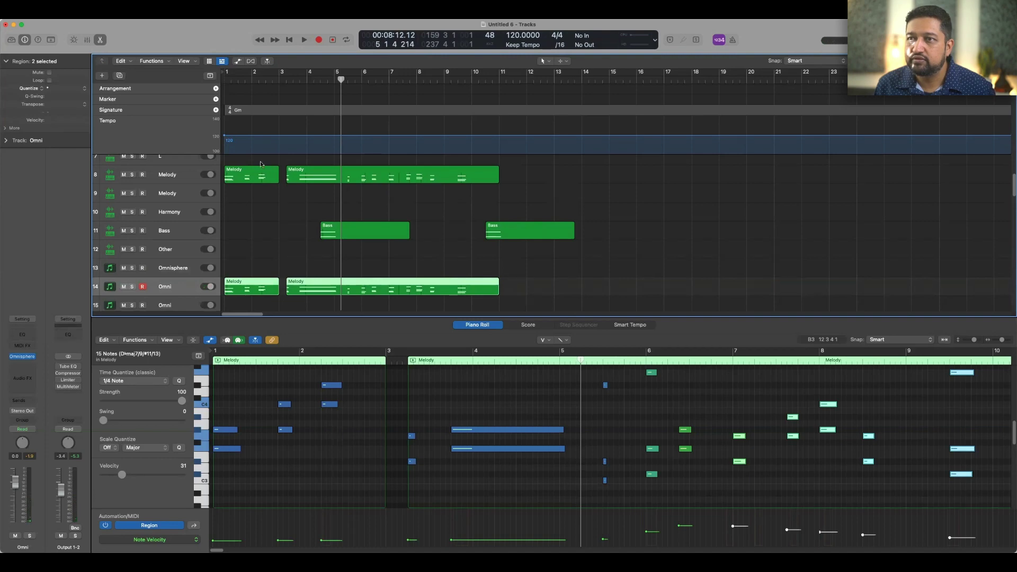
click(224, 78)
key(space)
scroll(295, 250, down, 1)
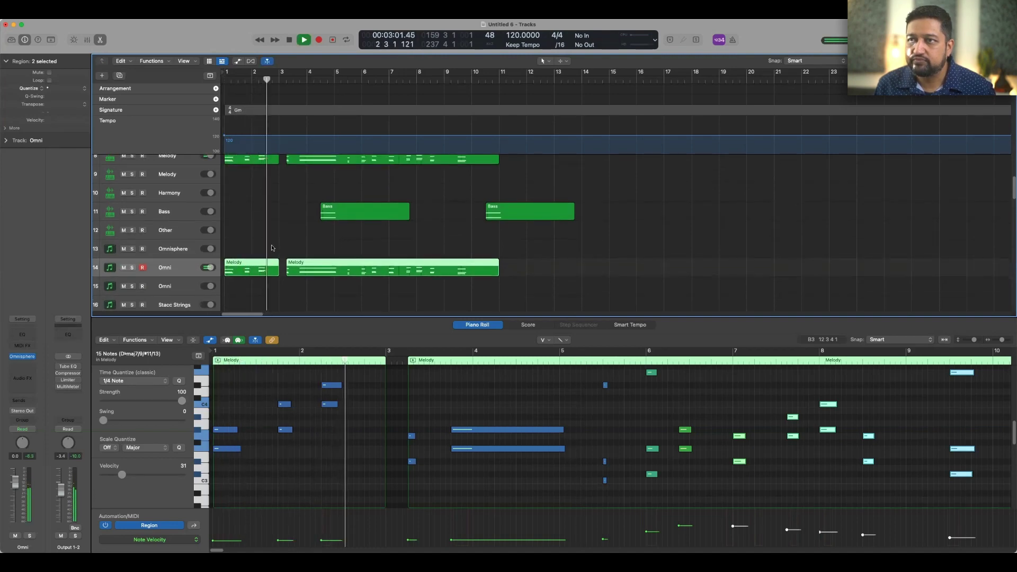
key(space)
- Move the two copied Melody regions onto the second Omni track and start playback from bar 1
scroll(163, 271, down, 1)
click(163, 276)
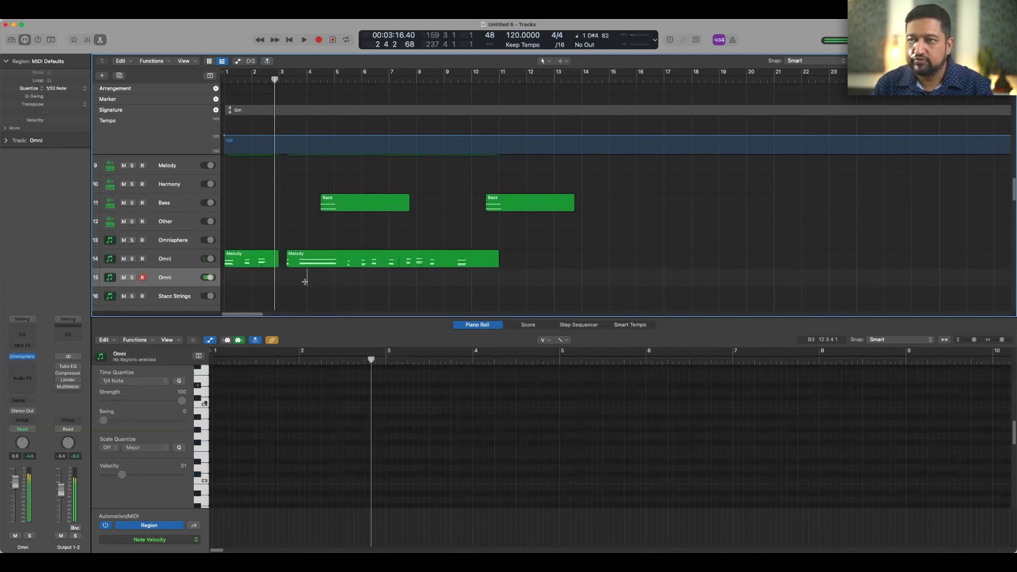
drag(518, 258, 254, 278)
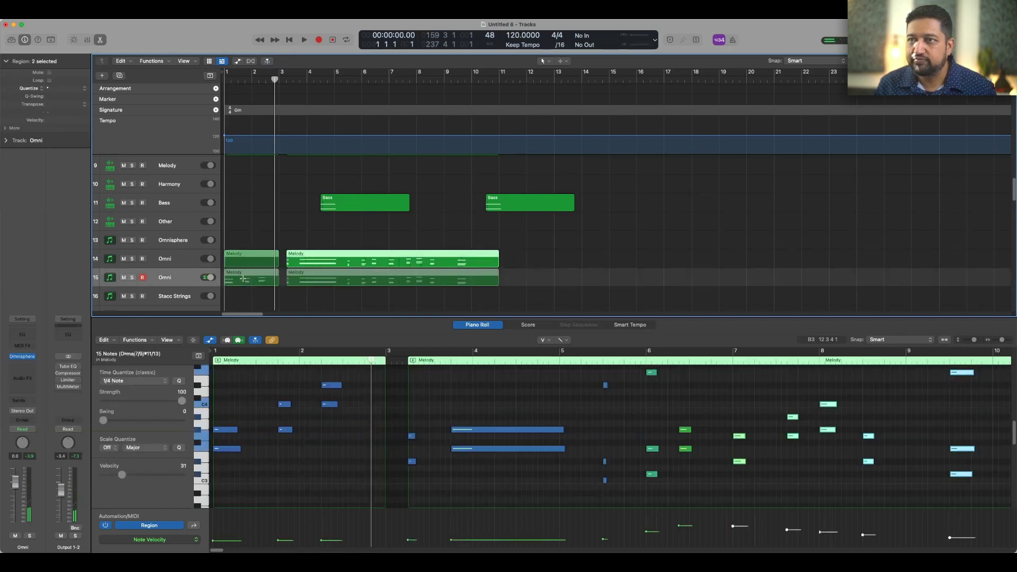
click(223, 80)
key(space)
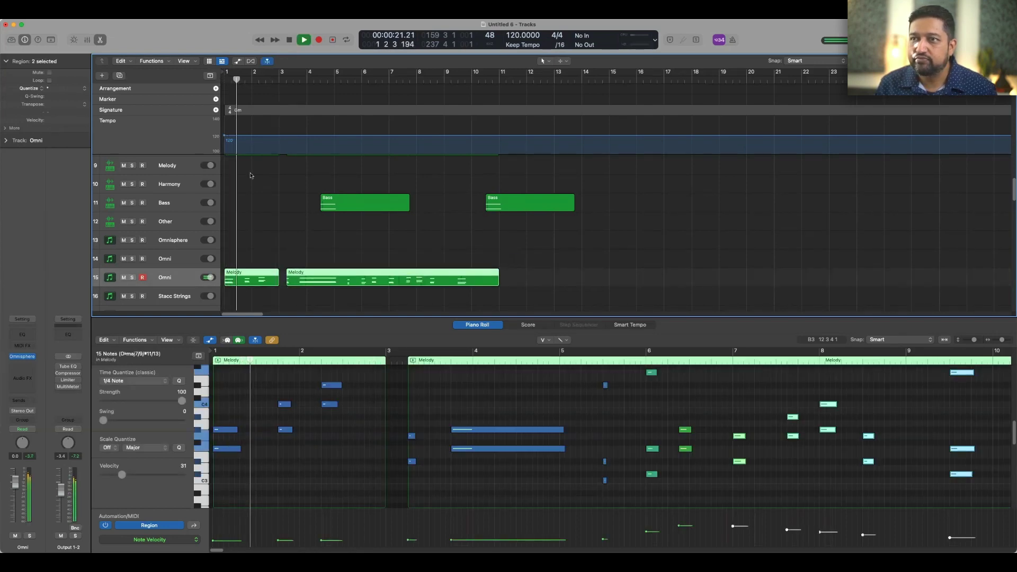
- Lower the second Omni track's volume automation to -15.1 dB, and let the arrangement play on to about the middle of bar 11
key(a)
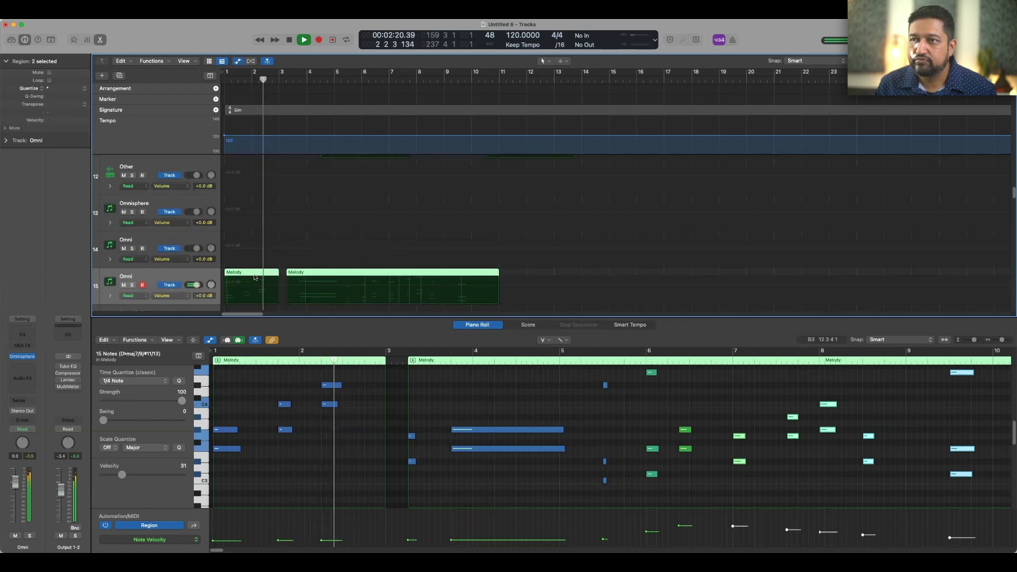
drag(245, 281, 264, 300)
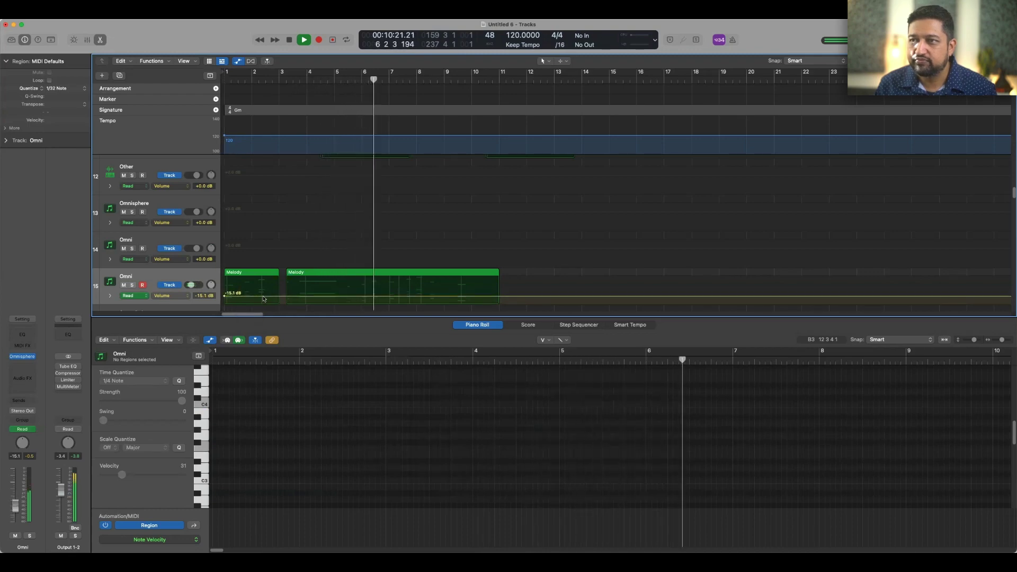
key(a)
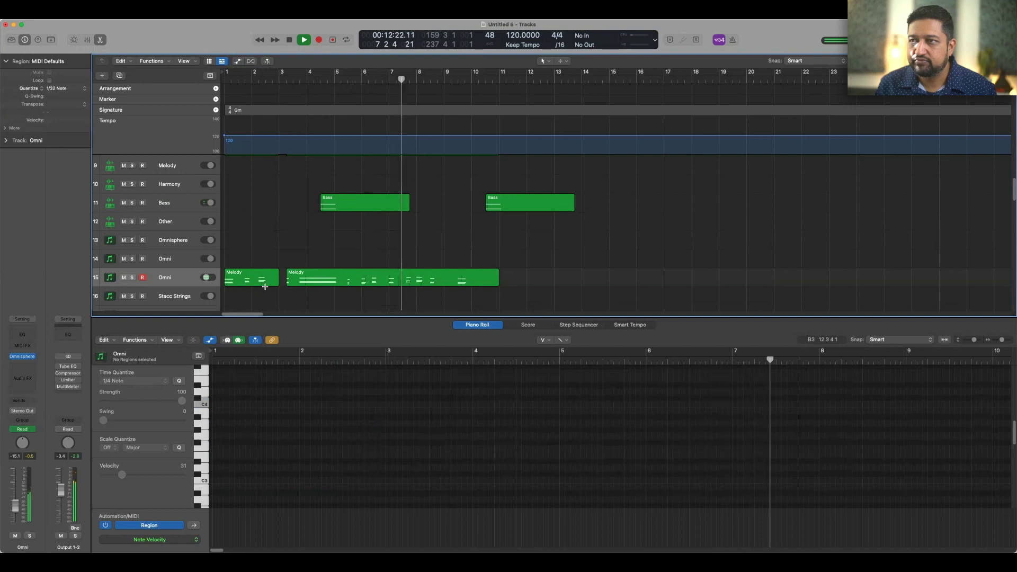
key(super+Up)
key(super+Up)
key(super+Up)
key(super+Up)
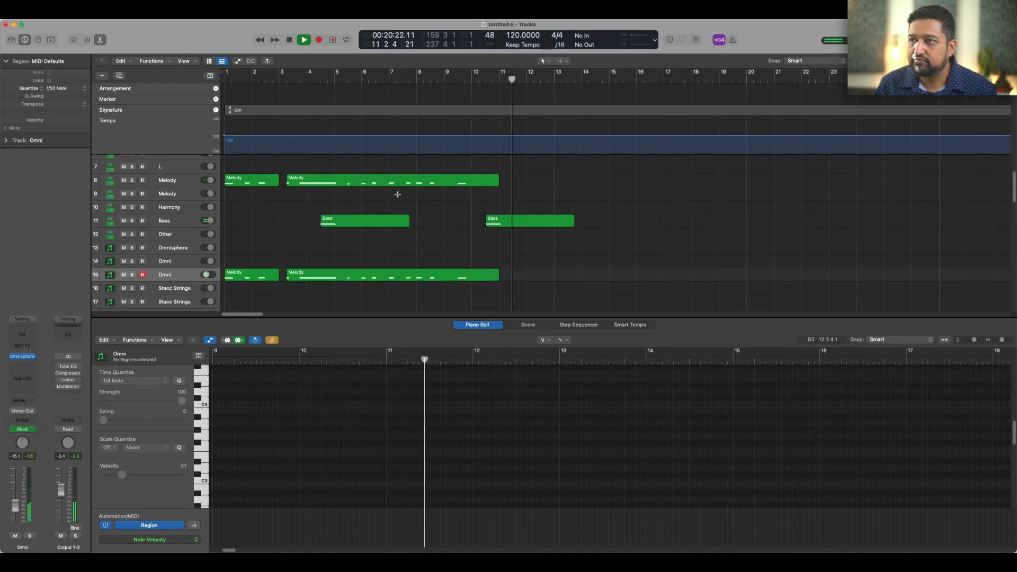
key(space)
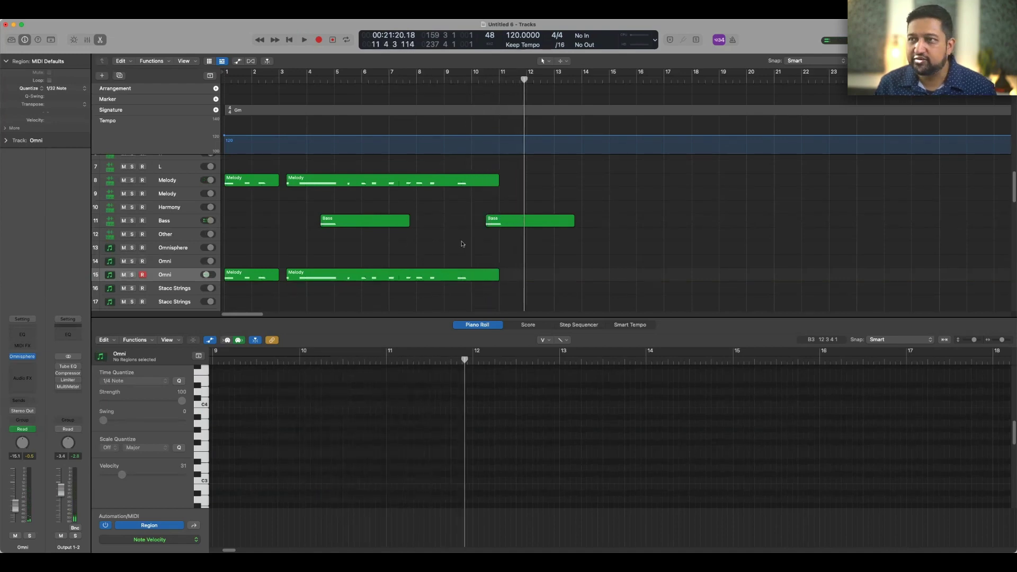
- Open the second Omni track's Omnisphere instrument to check its loaded patch, and close its window
scroll(471, 232, down, 2)
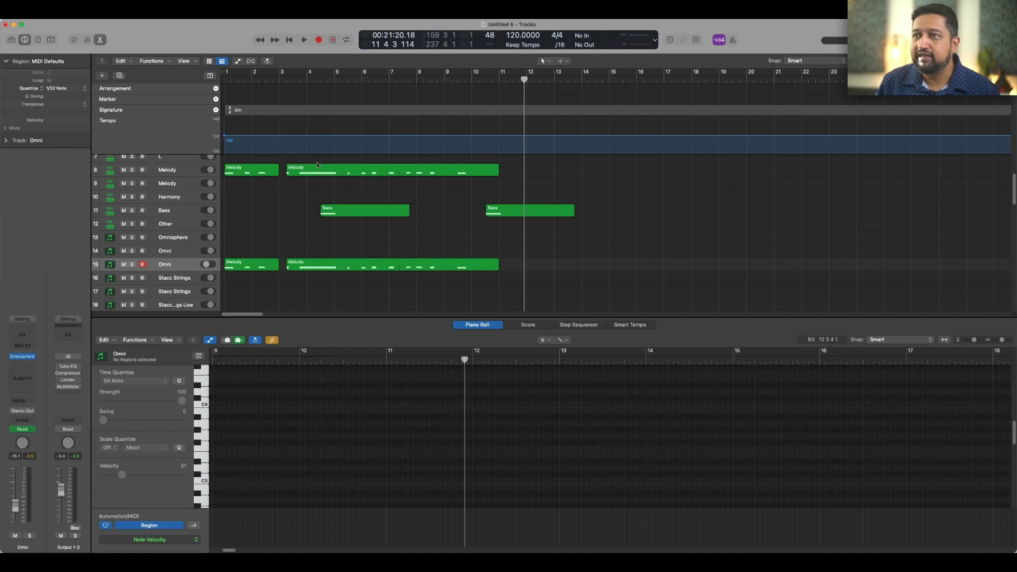
click(272, 278)
click(23, 357)
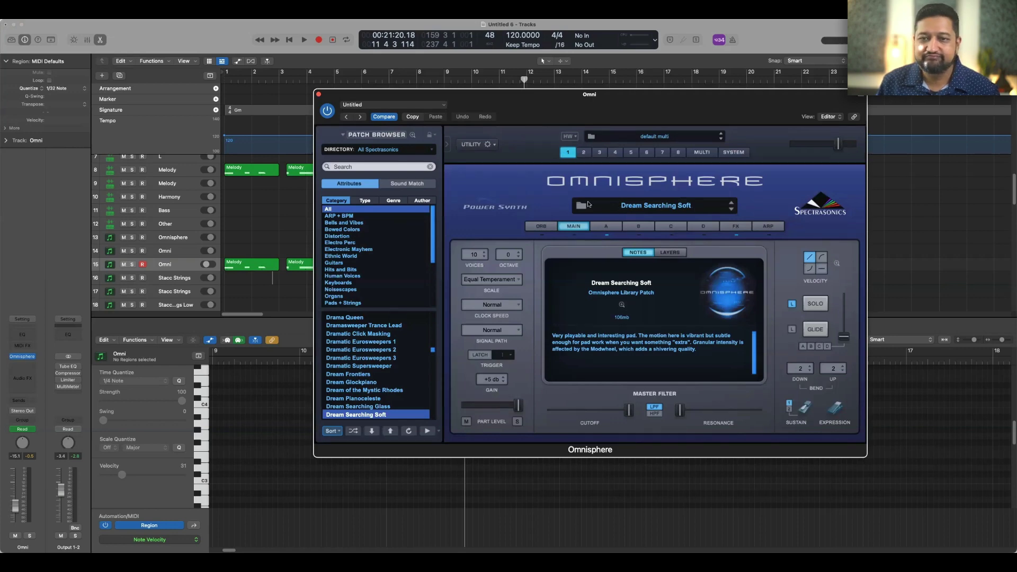
click(270, 278)
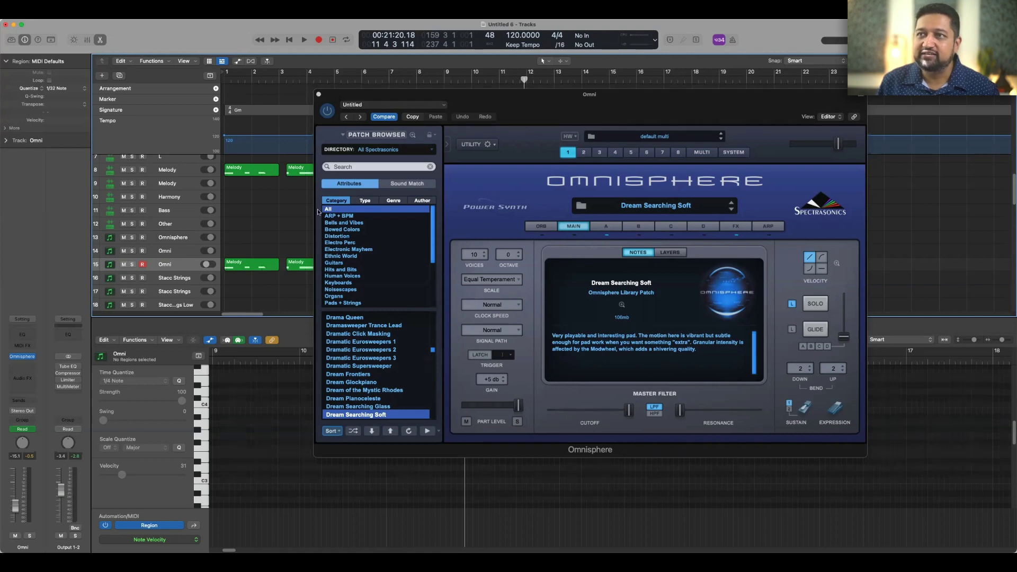
key(super+w)
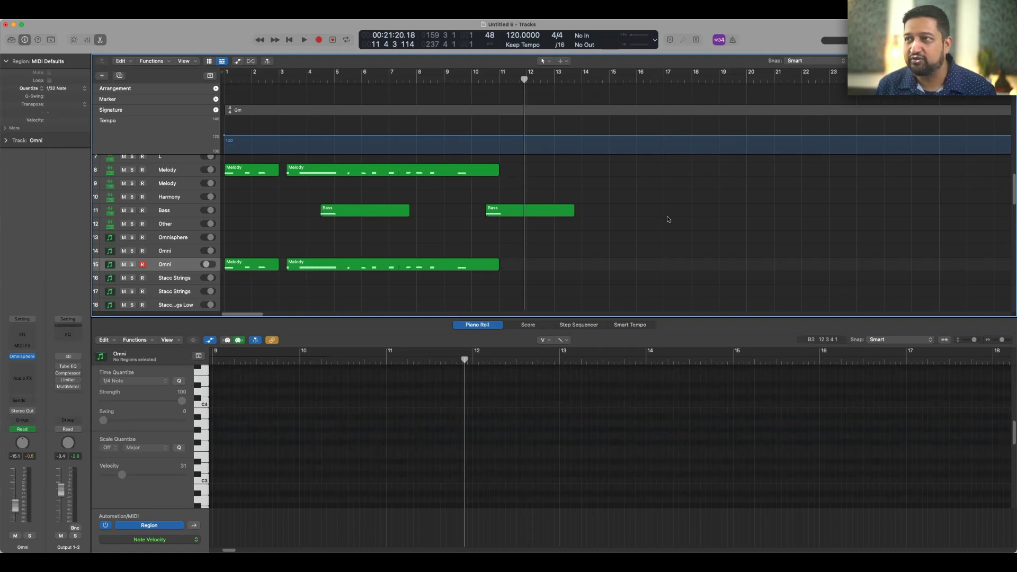
- Review the R and L tracks above the Melody track by selecting tracks 2 to 7 in turn
key(super+Down)
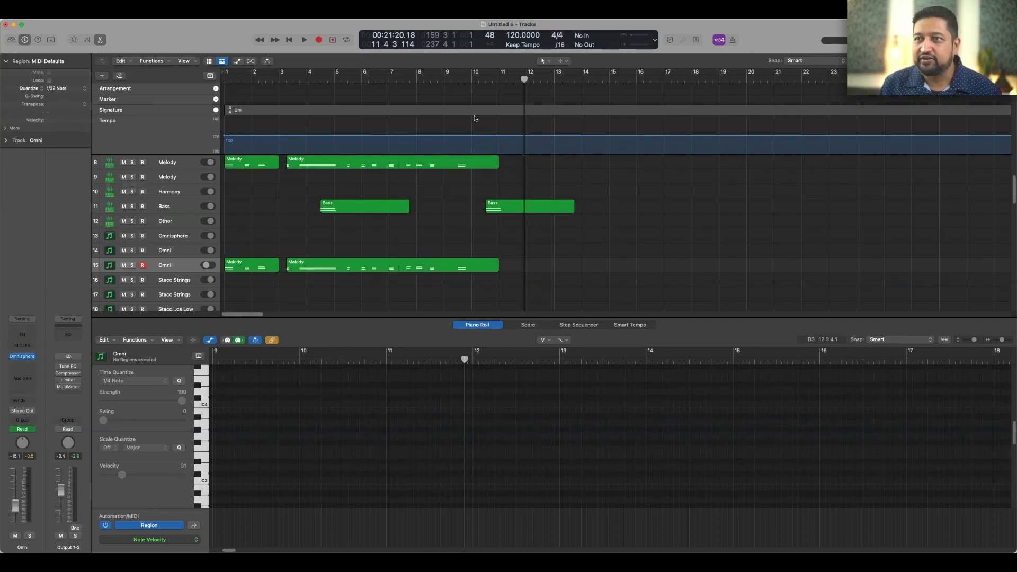
scroll(279, 226, up, 5)
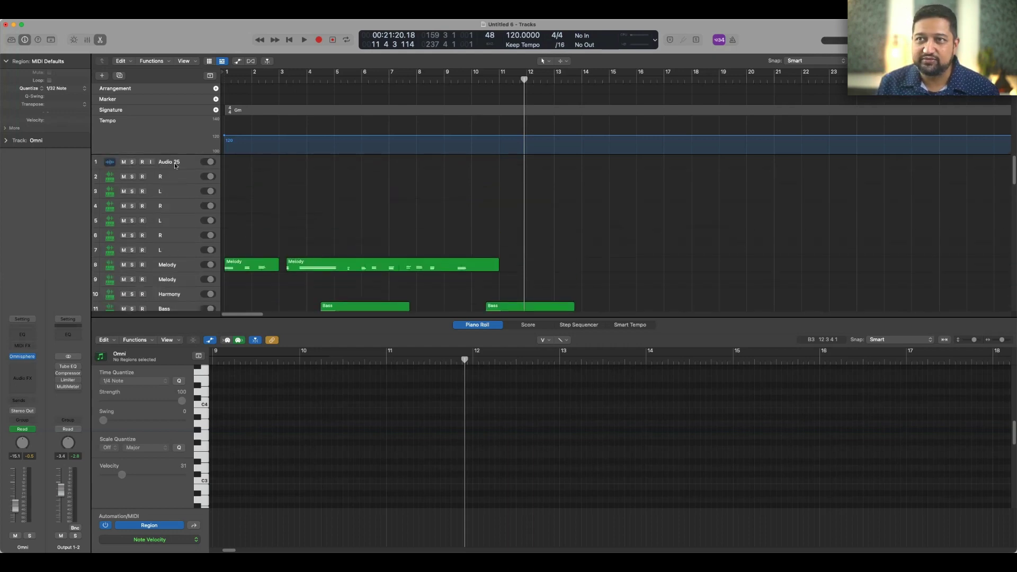
click(171, 177)
click(172, 192)
click(175, 207)
click(178, 222)
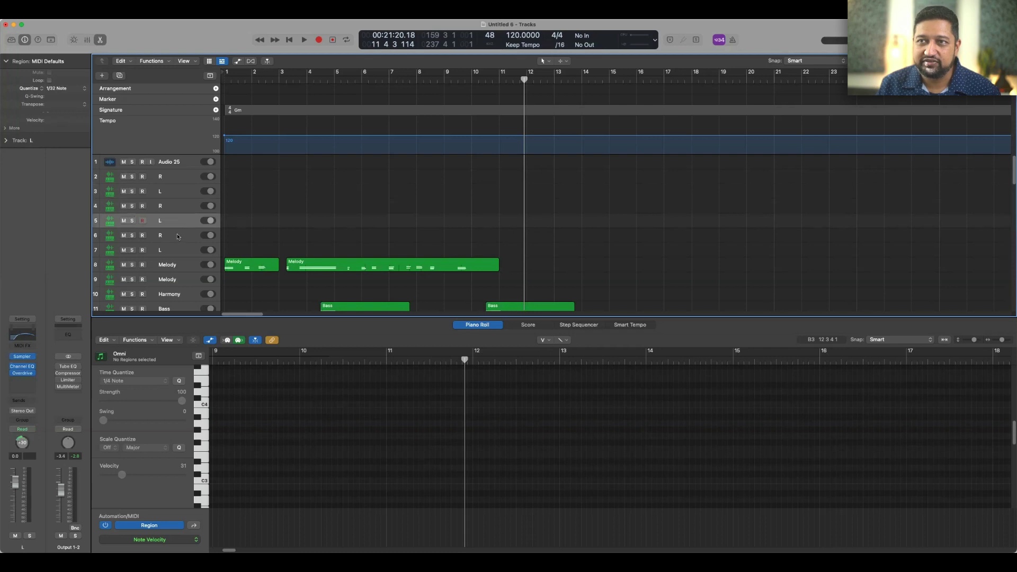
click(177, 236)
click(176, 248)
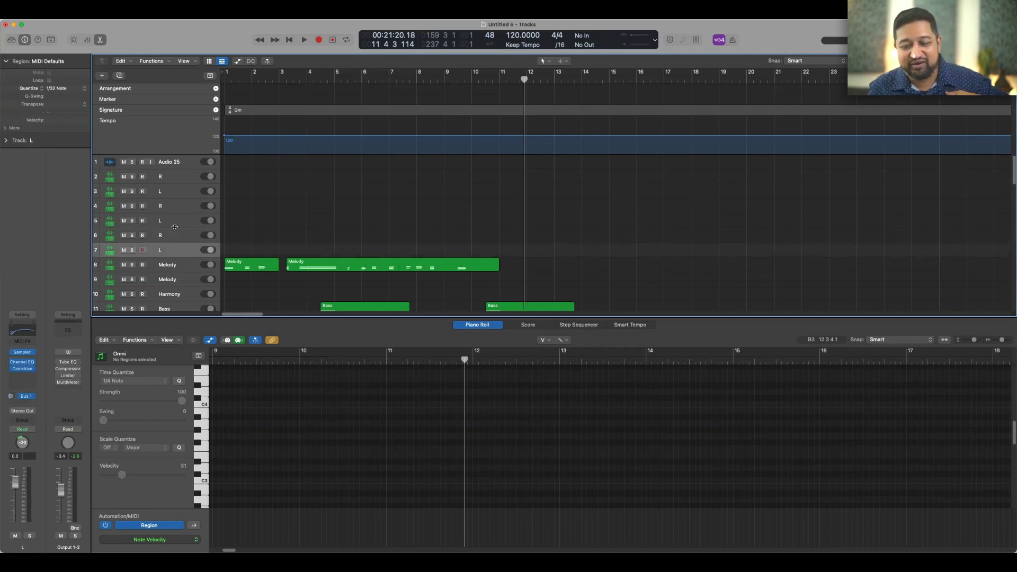
scroll(540, 231, down, 2)
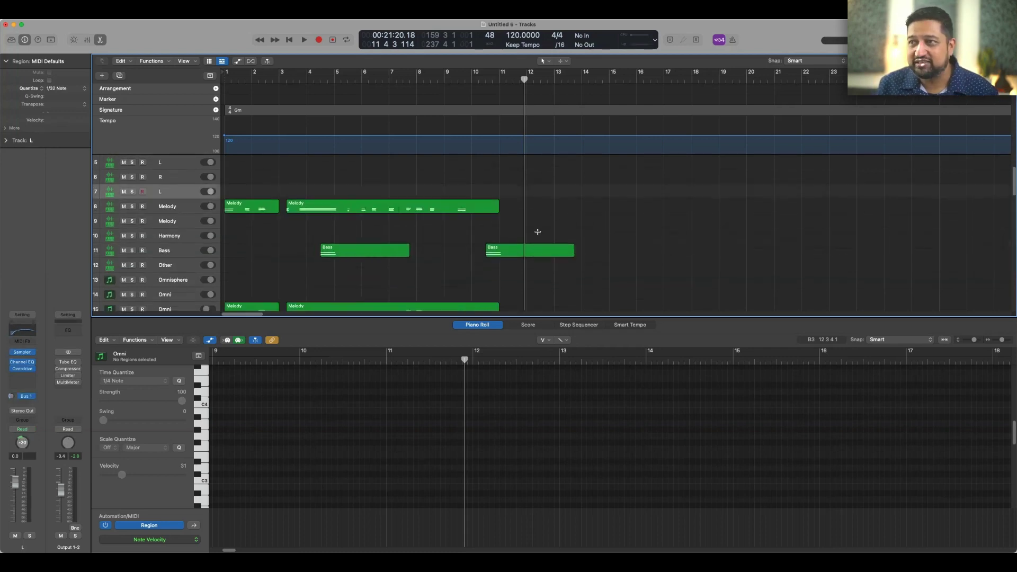
- Return the playhead to bar 1 and select track 6, the R track above Melody, so it is record-enabled
scroll(536, 231, up, 2)
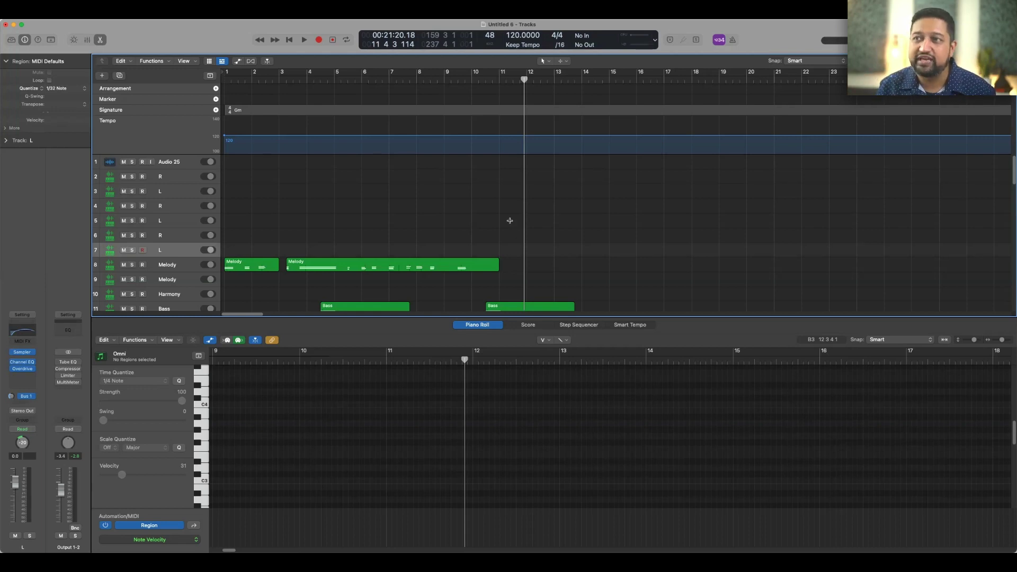
scroll(417, 195, down, 2)
scroll(310, 179, up, 2)
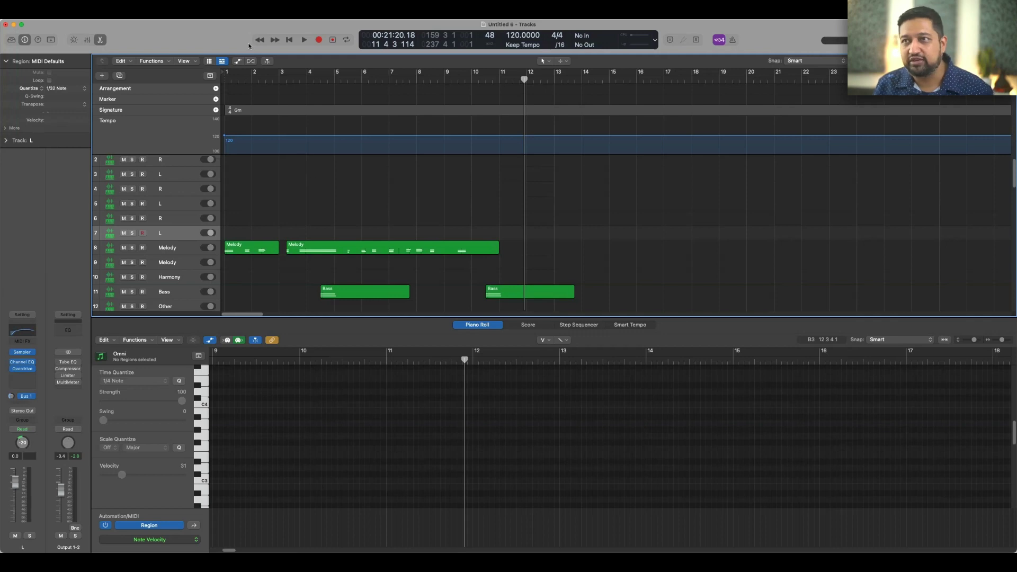
key(Return)
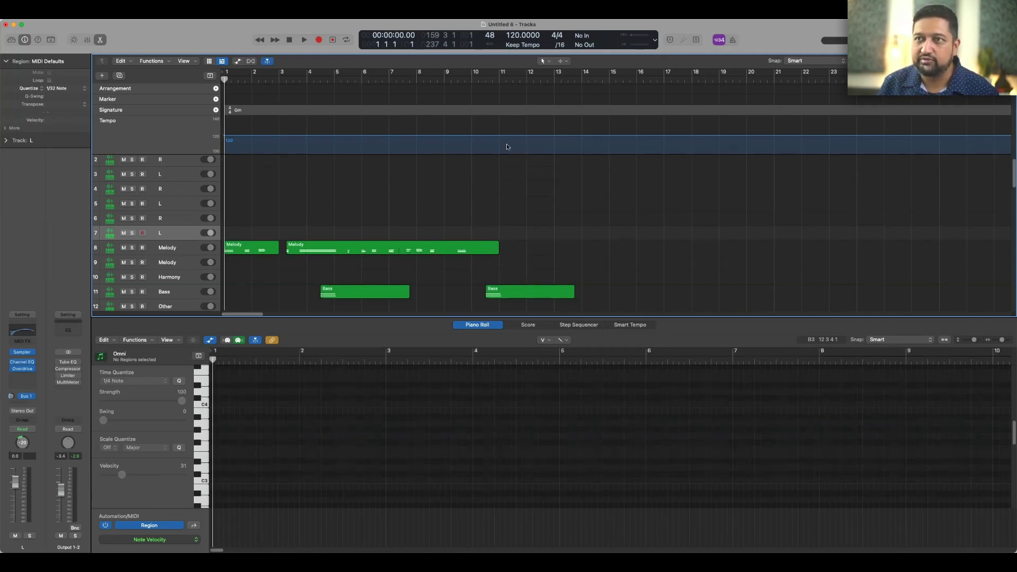
click(165, 218)
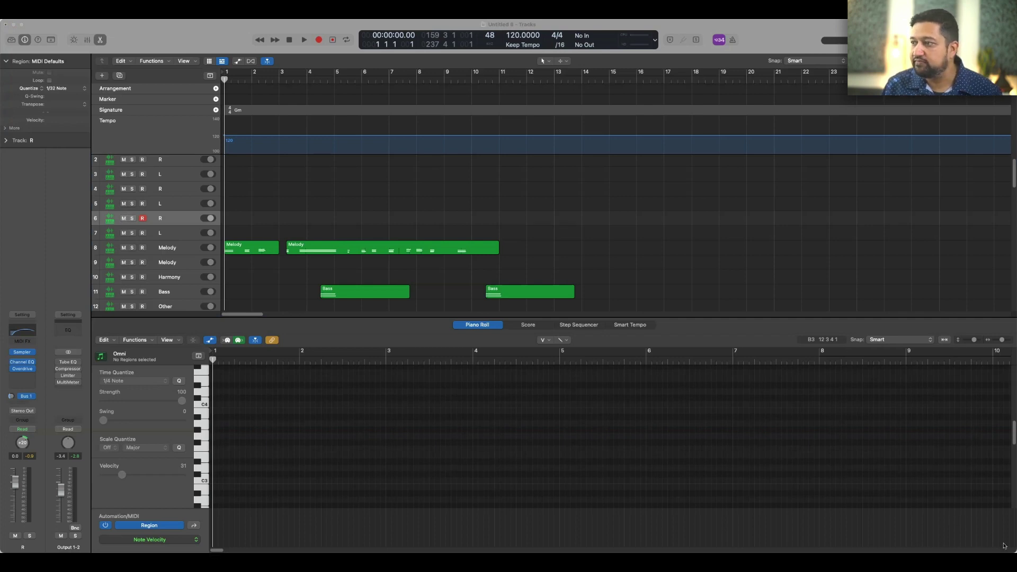
- Reduce the height of the project window and test the armed R track by playing a few notes
drag(1011, 551, 1012, 426)
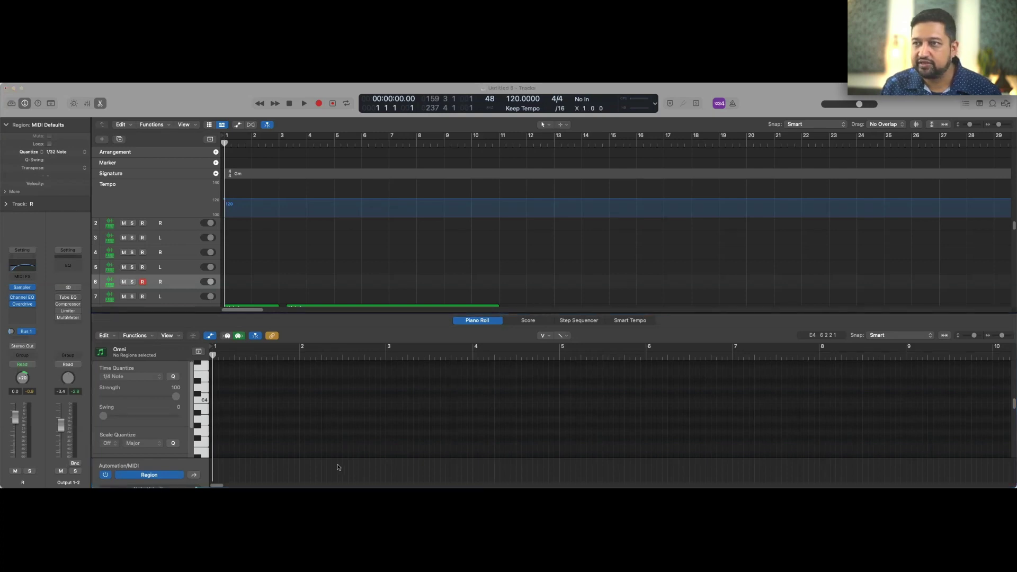
click(269, 441)
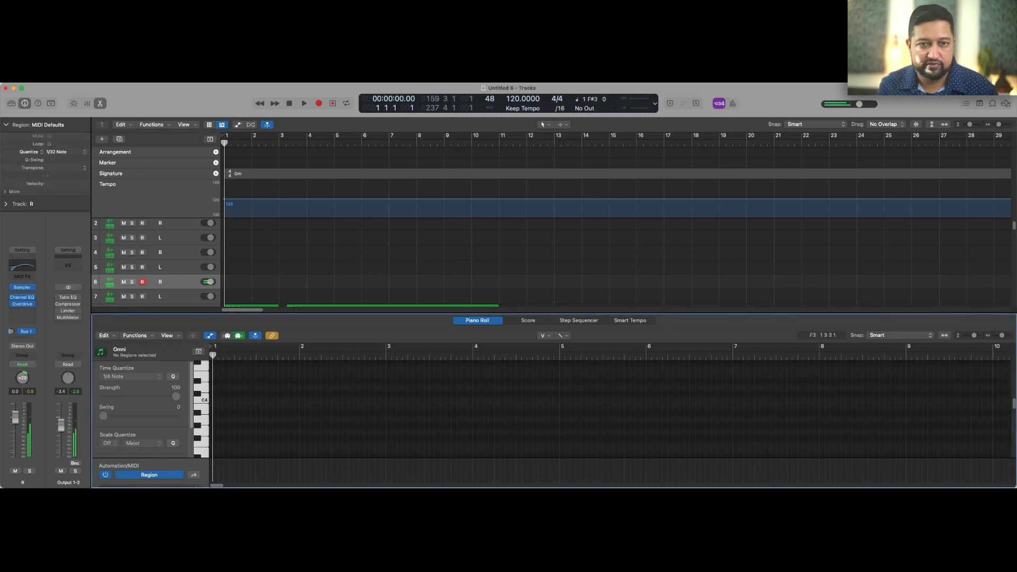
key(super+Tab)
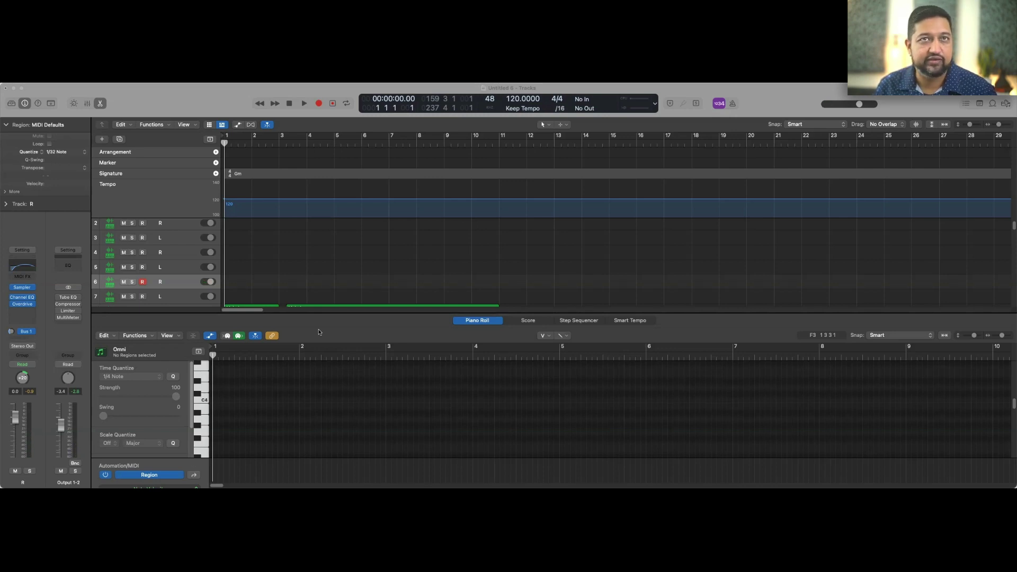
- Play from bar 1 with the metronome on, perform a part live on track 6 from bar 10, and capture it as a region
scroll(352, 250, down, 5)
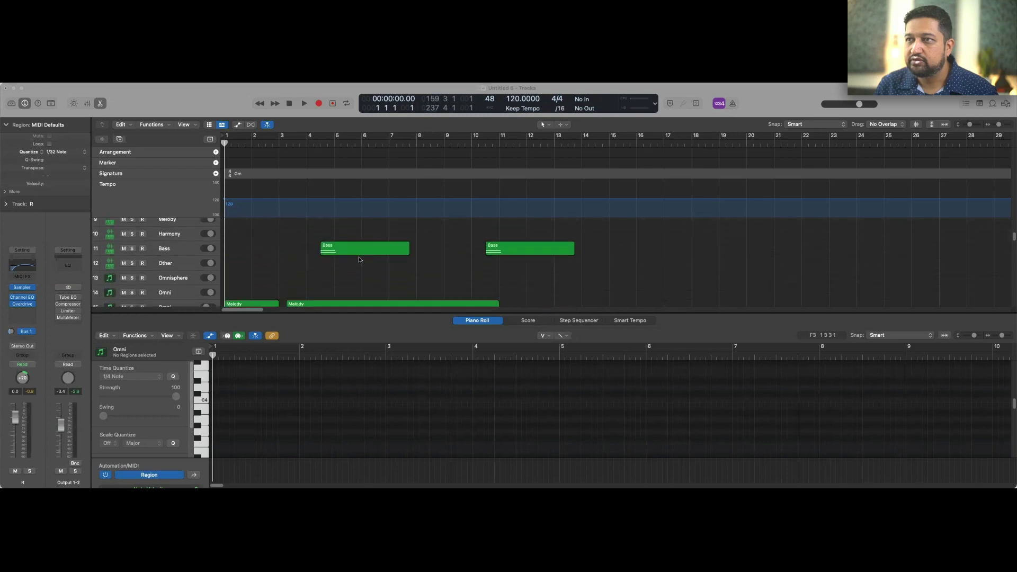
scroll(359, 259, up, 2)
key(space)
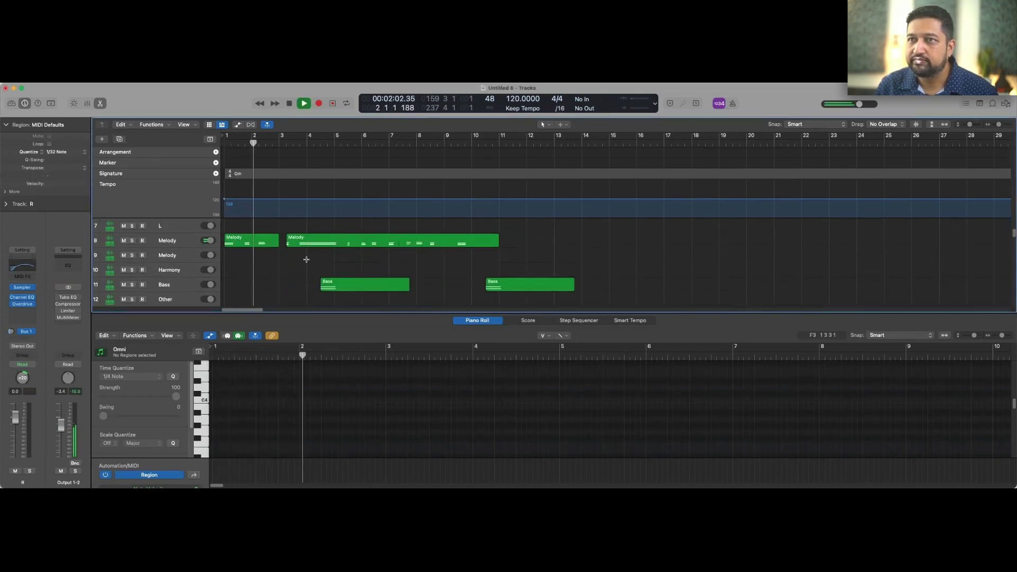
scroll(307, 259, up, 2)
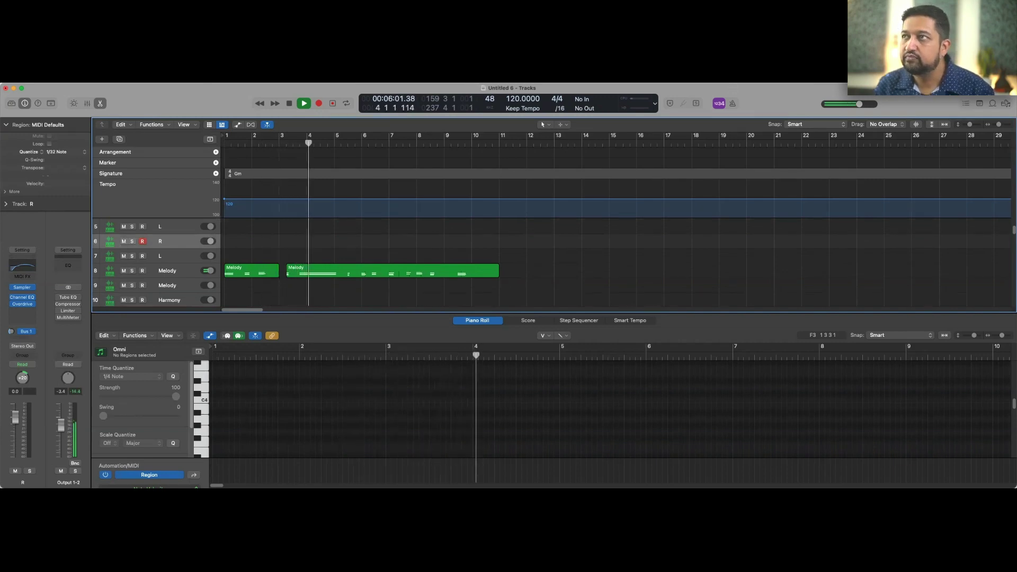
key(k)
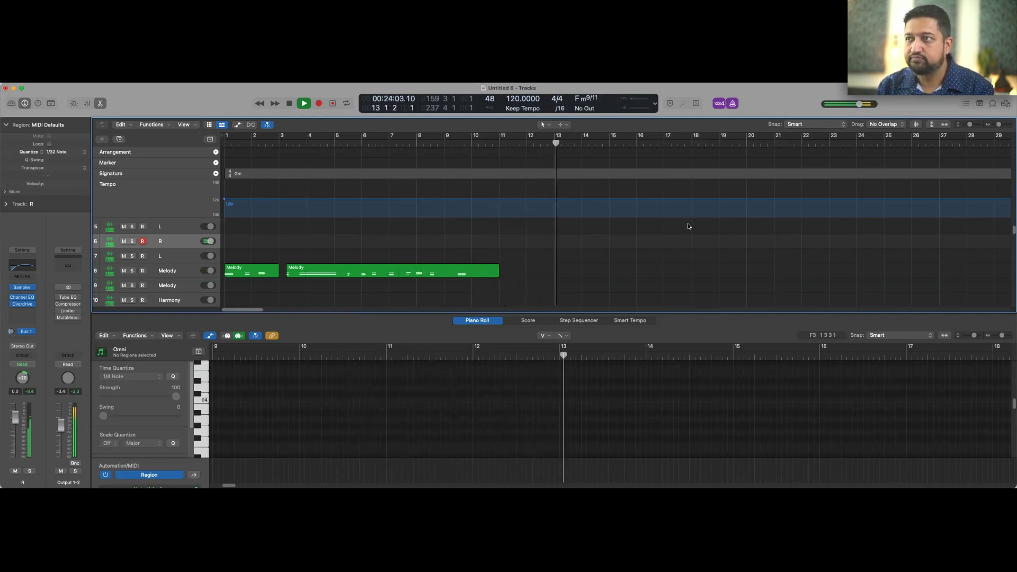
key(space)
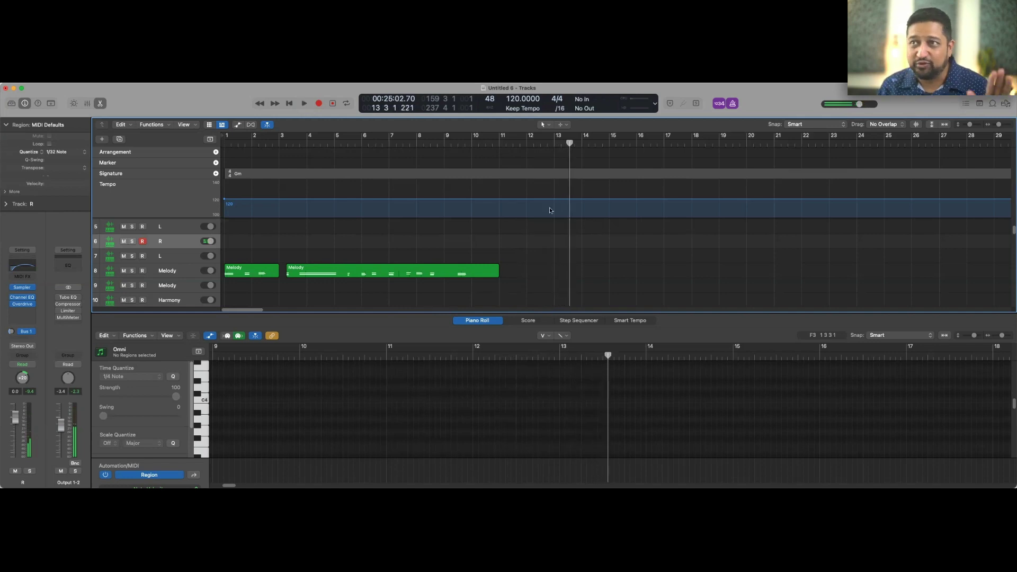
click(333, 104)
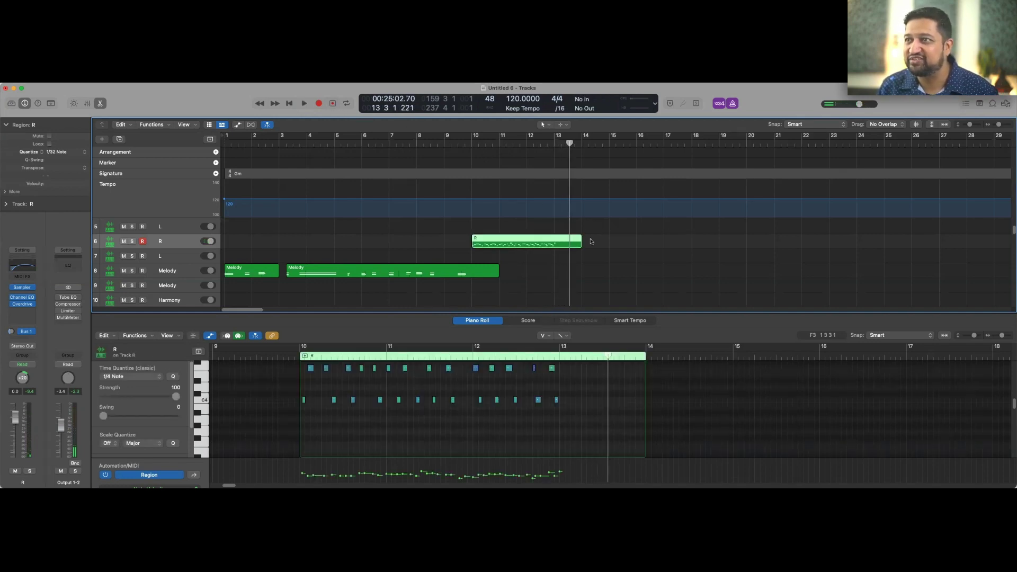
- Quantize the captured R region to 1/16 Note and play it back from just before bar 10
click(68, 152)
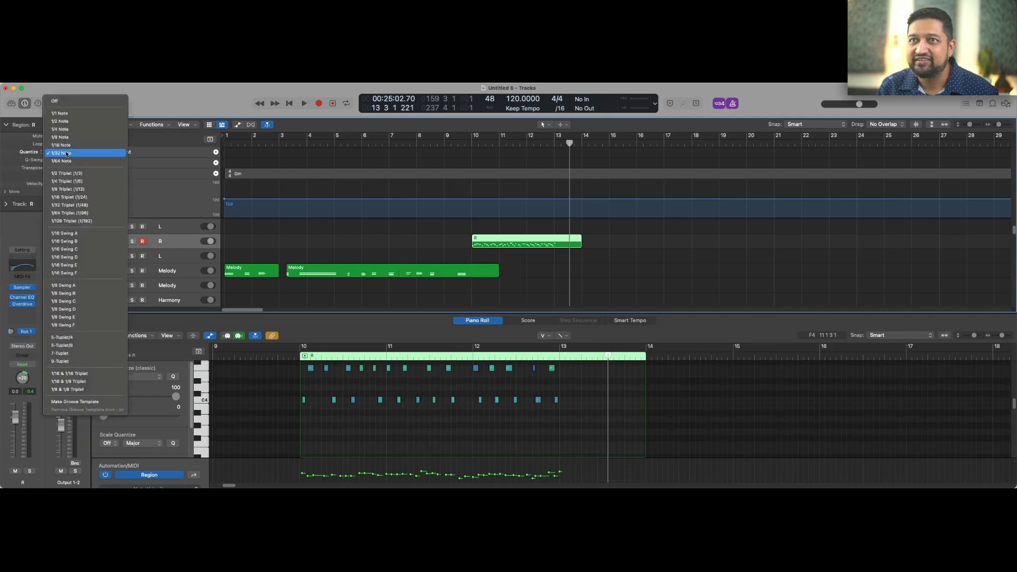
click(68, 145)
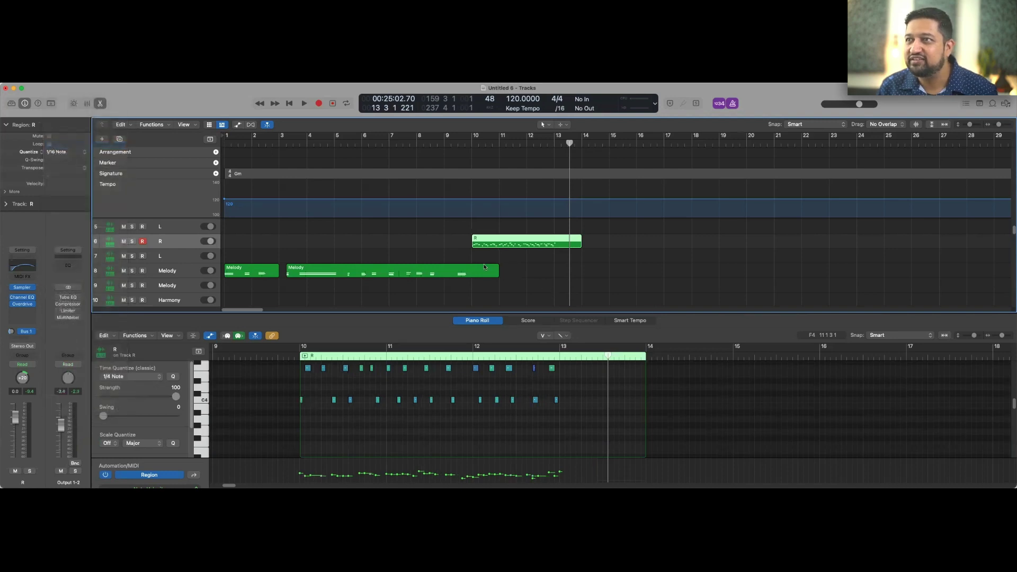
drag(456, 258, 671, 228)
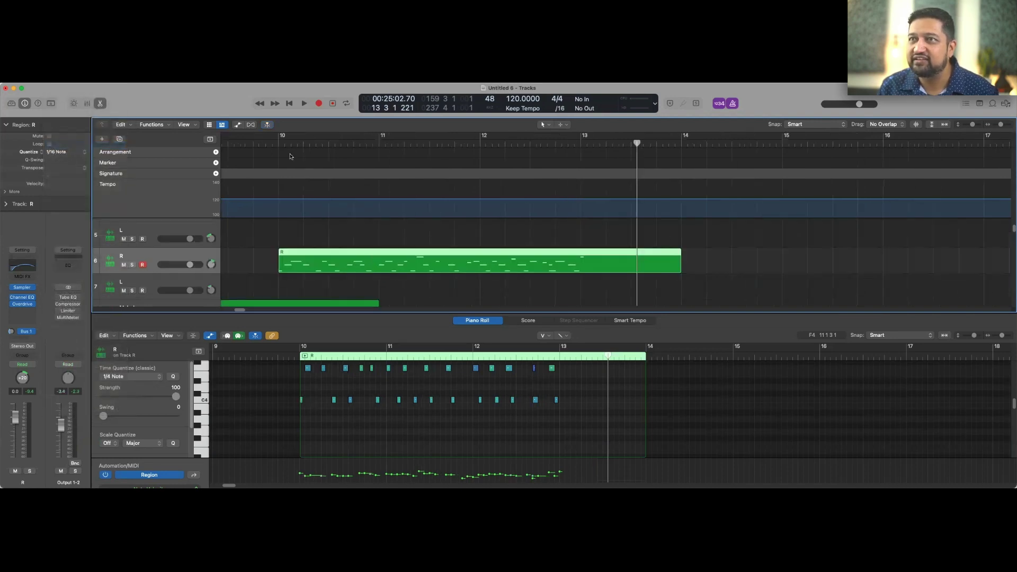
click(257, 143)
key(space)
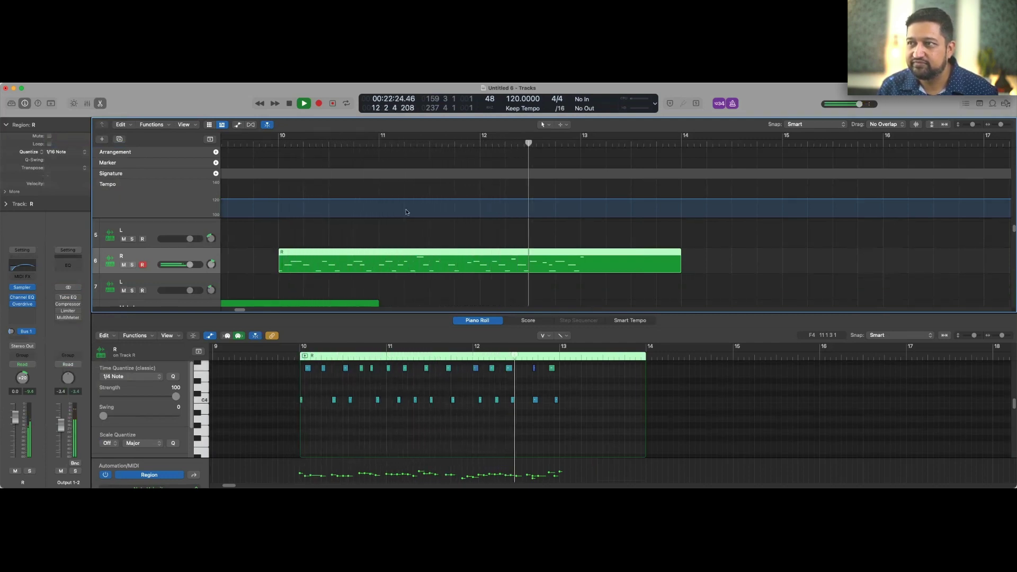
key(space)
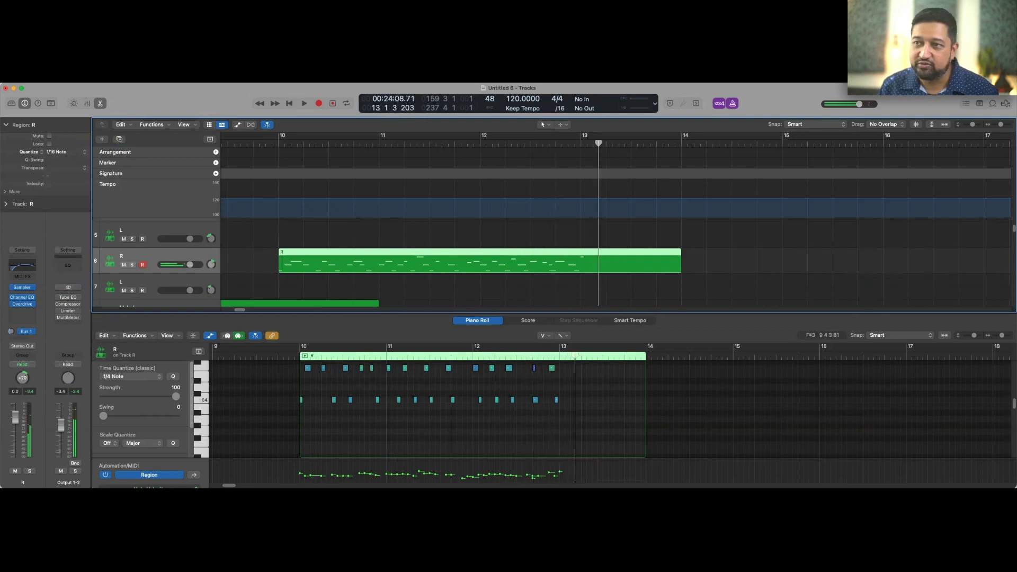
- Reshape the R region's note velocities into a steady rising ramp from a lowered first note to its last note, and close the Piano Roll
click(304, 479)
scroll(304, 479, right, 5)
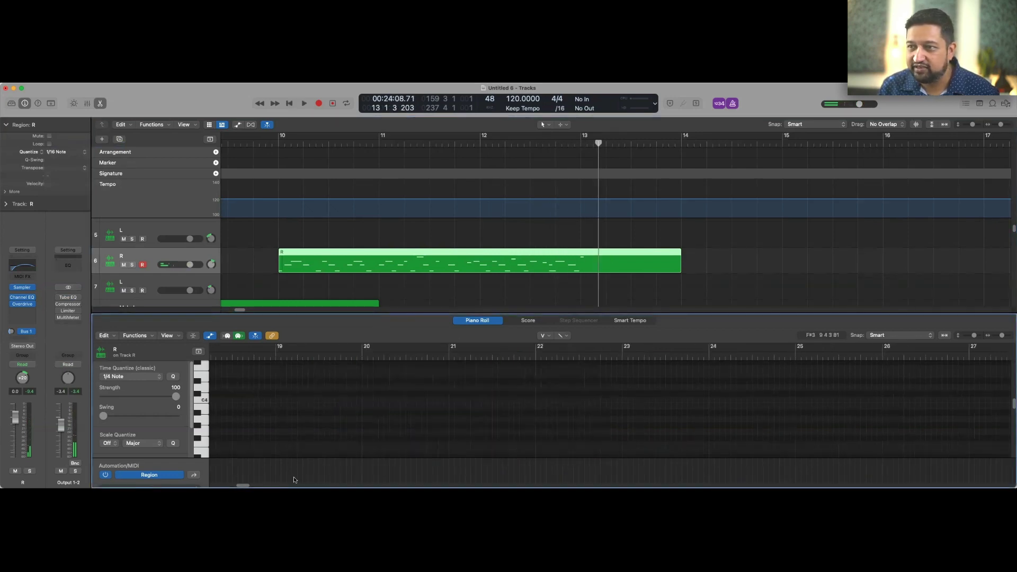
scroll(283, 475, left, 6)
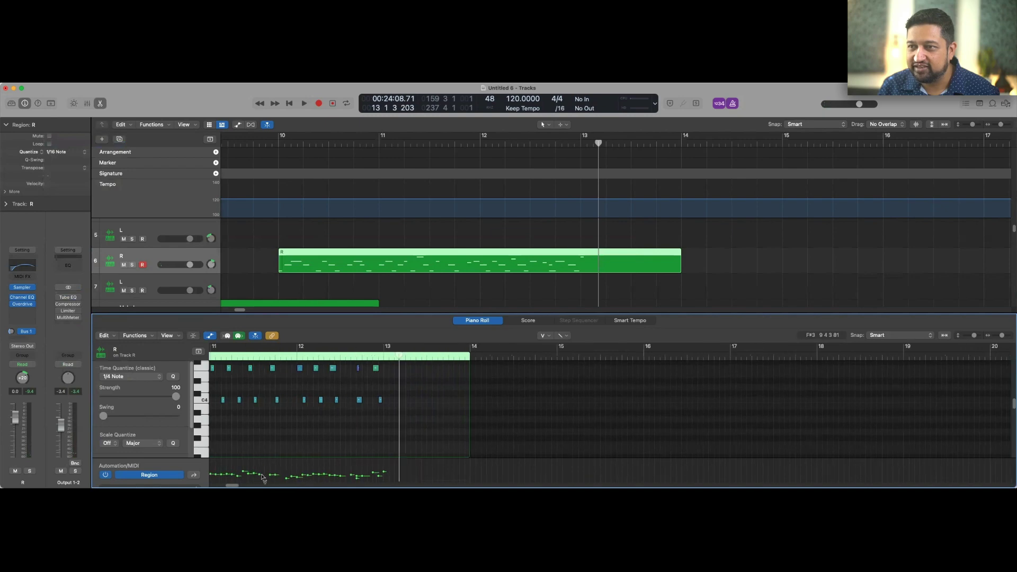
scroll(262, 476, left, 2)
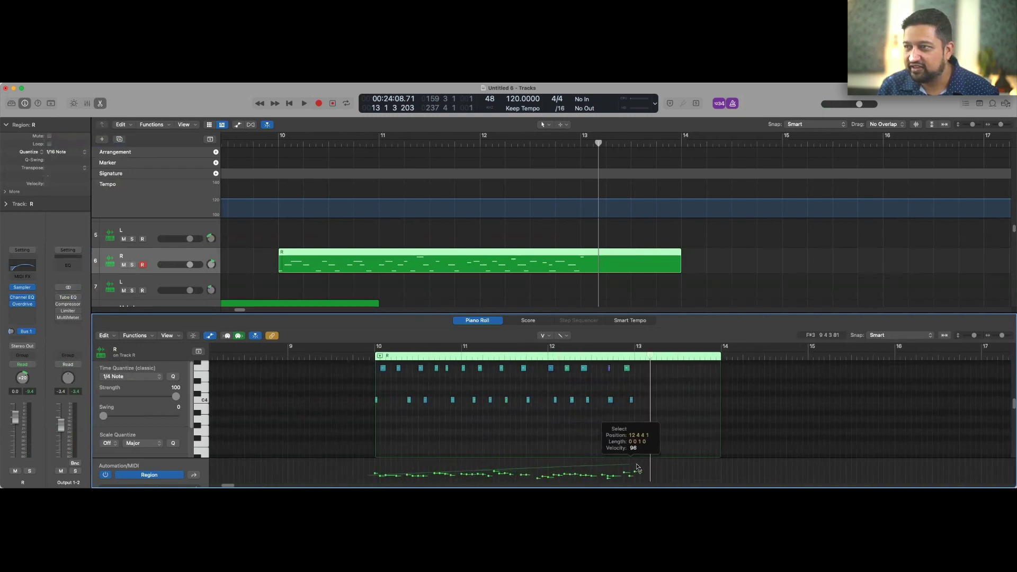
key(super+a)
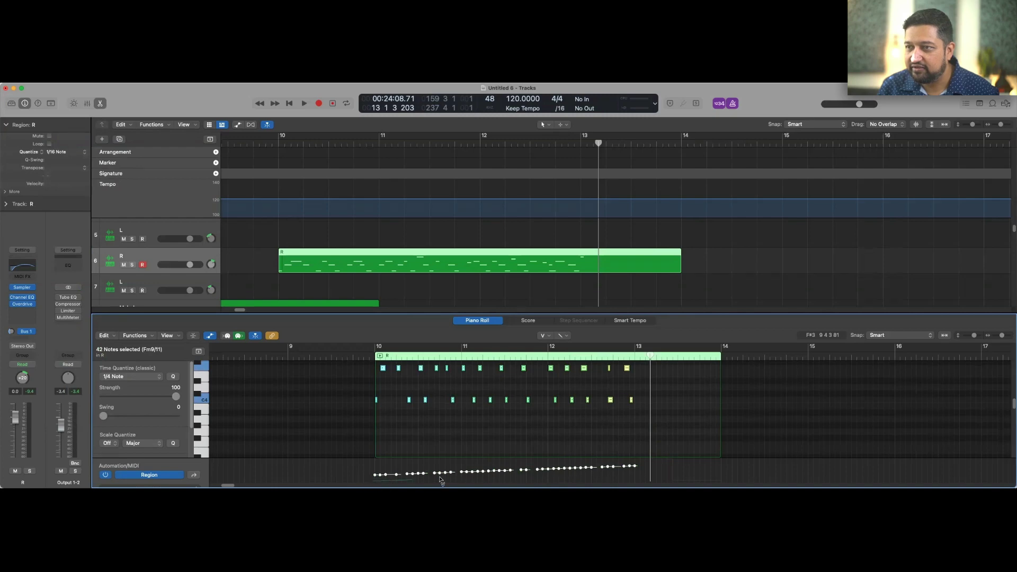
drag(621, 467, 636, 465)
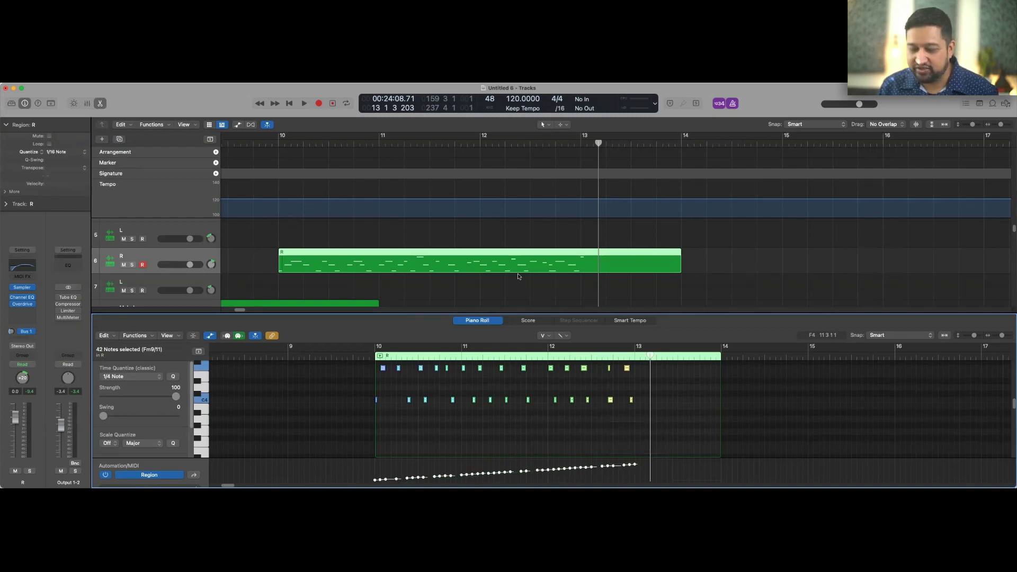
key(n)
key(n)
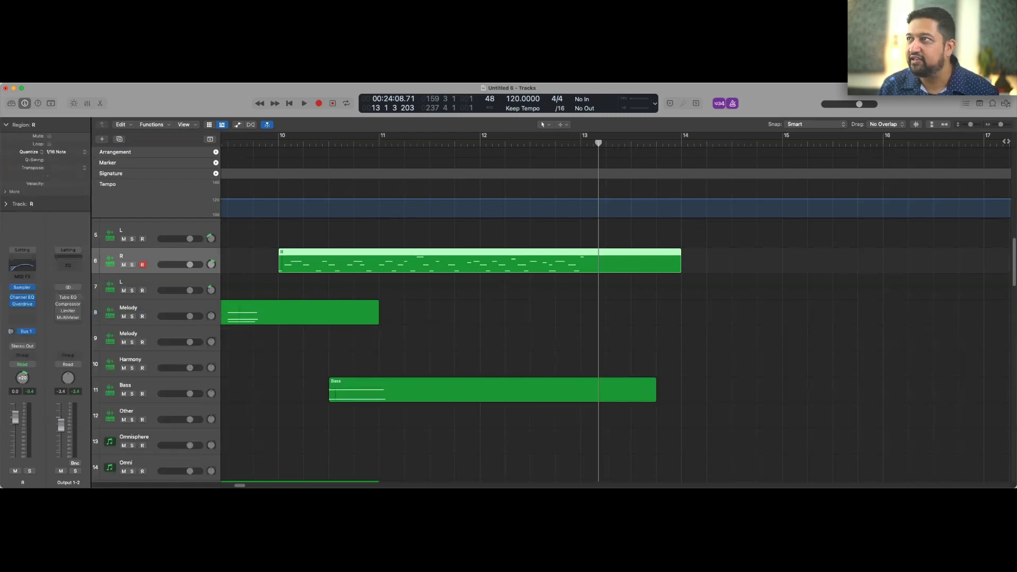
- Play the arrangement from about the middle of bar 9 to hear the R region's crescendo against the Bass region
mouse_move(1002, 125)
mouse_down()
mouse_move(969, 126)
mouse_move(999, 125)
mouse_up()
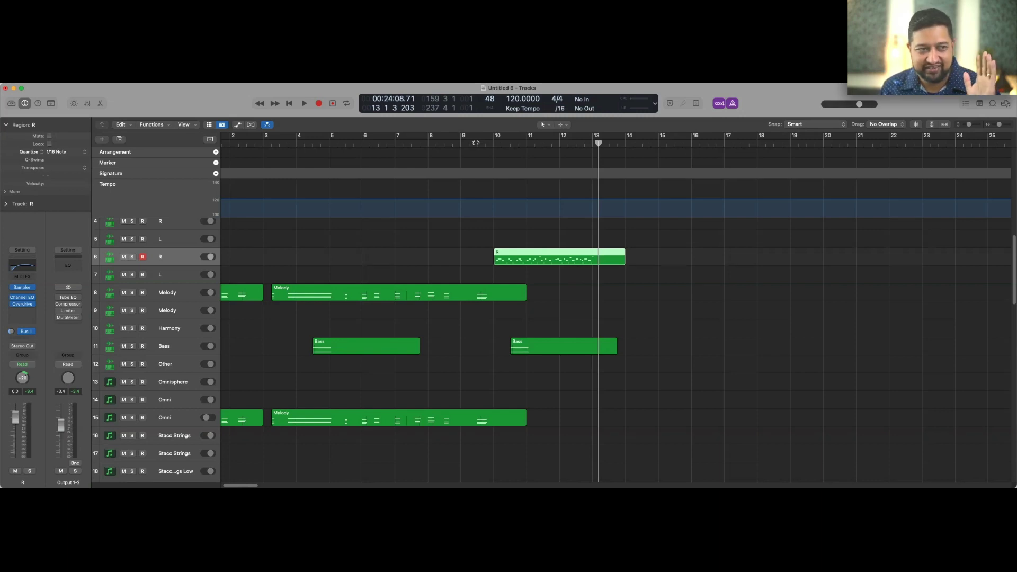
click(476, 143)
key(space)
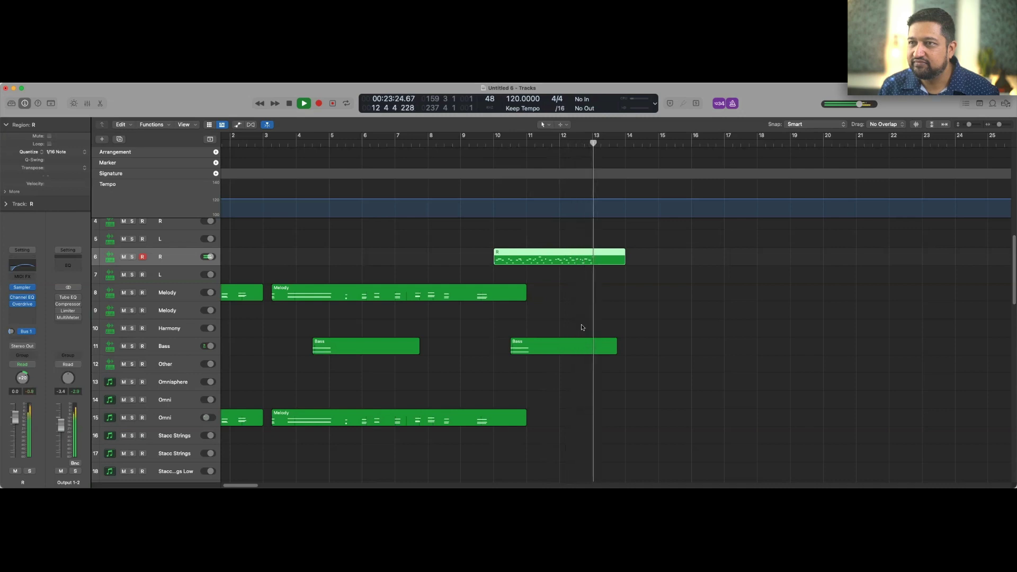
key(space)
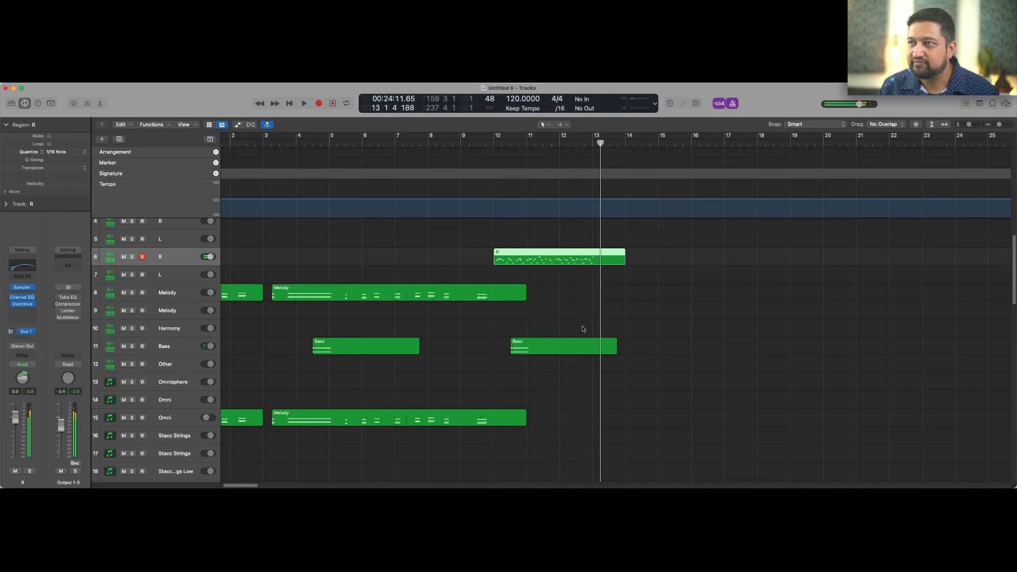
click(481, 307)
click(524, 249)
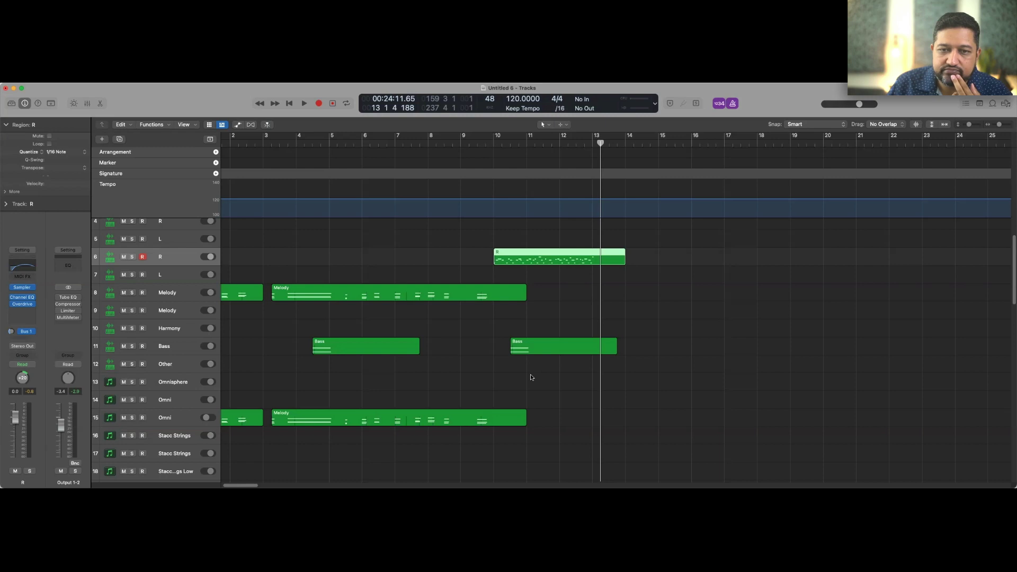
- Play the arrangement from just before bar 6 to the end of bar 13 to hear the R region in context
click(358, 143)
key(space)
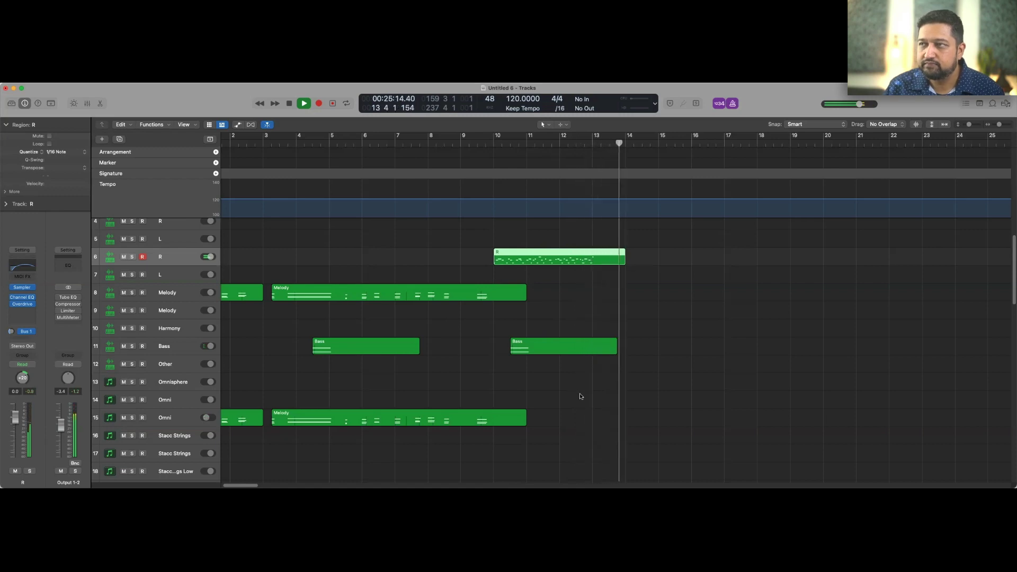
key(space)
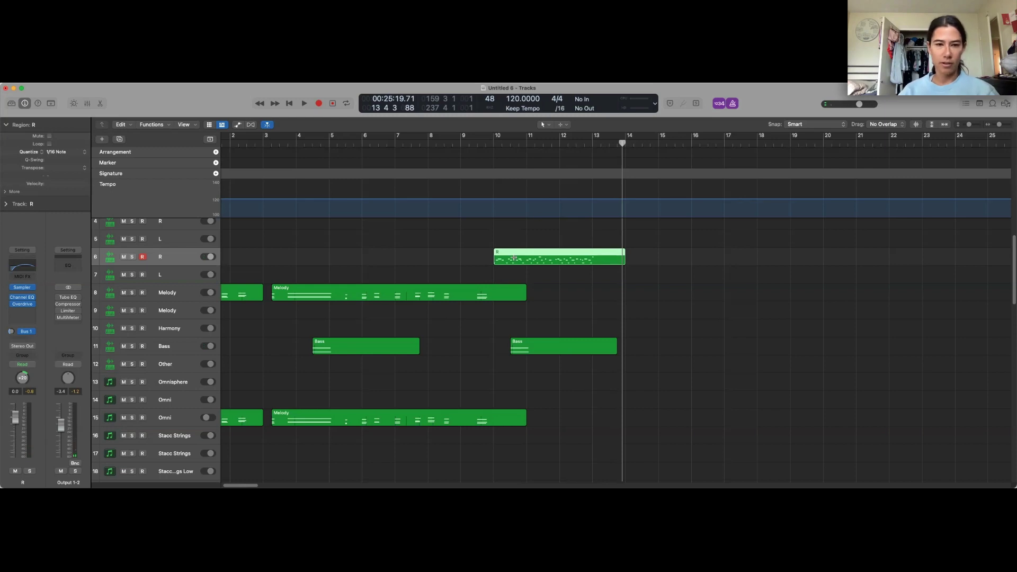
- Move the R region half a bar earlier to the middle of bar 9, and audition it from about the middle of bar 7
drag(512, 254, 494, 254)
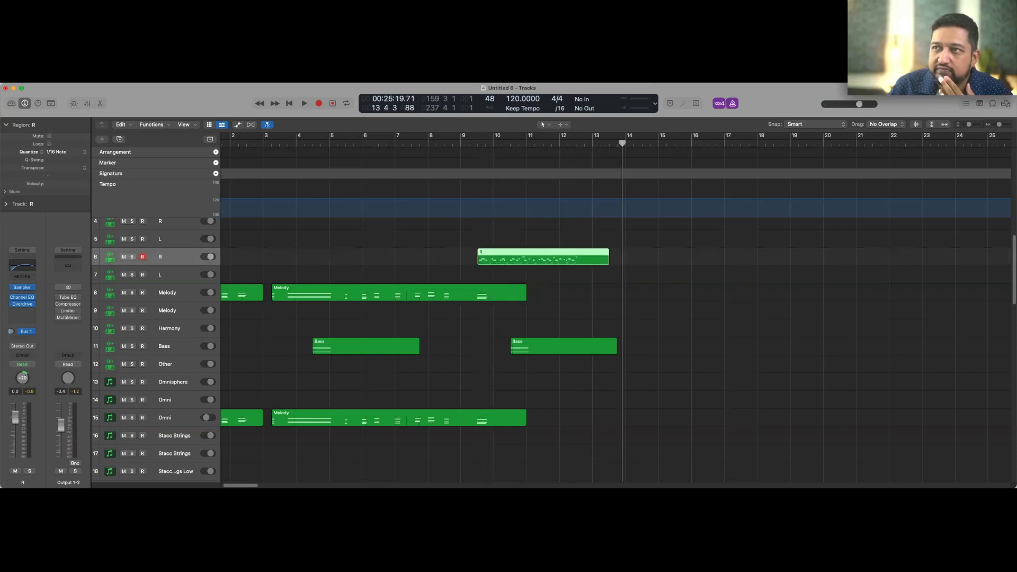
click(410, 144)
key(space)
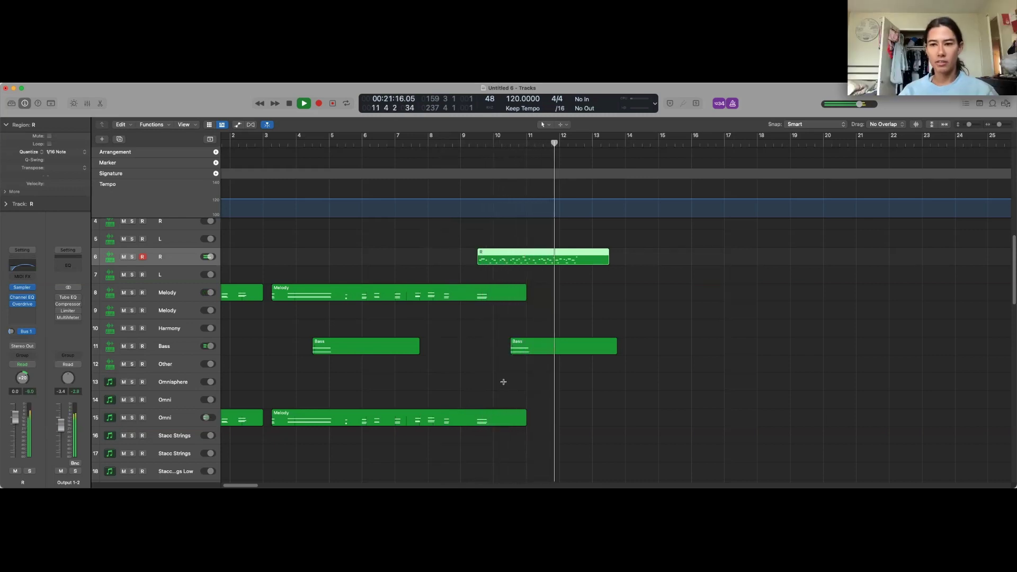
key(space)
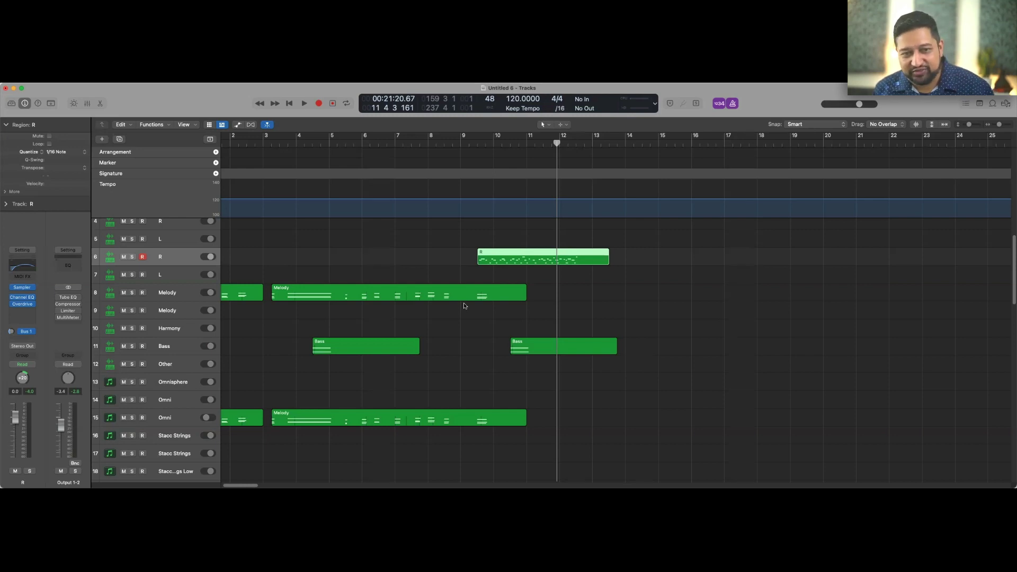
- Move the playhead back near the start of bar 1
scroll(563, 344, left, 2)
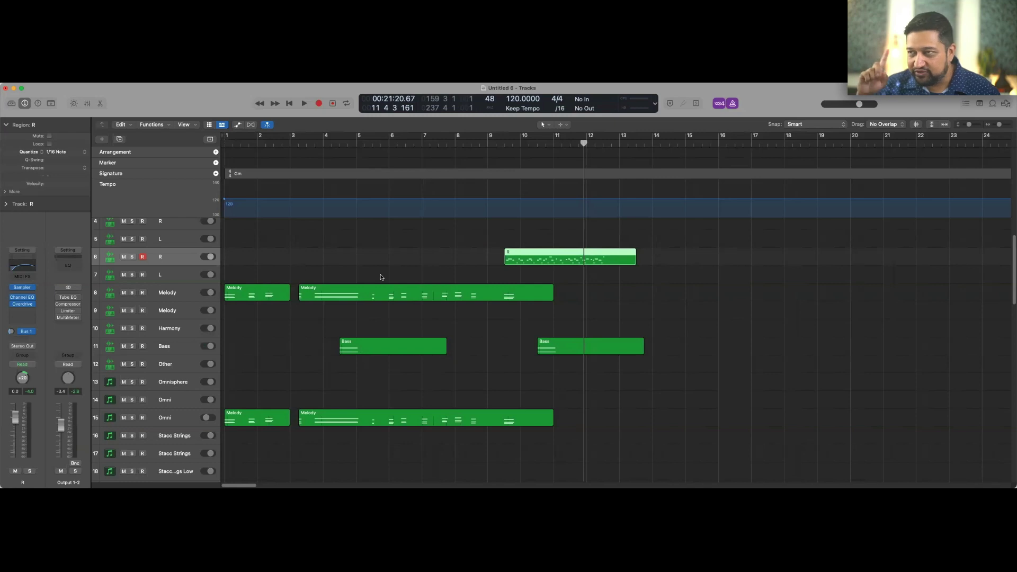
click(231, 142)
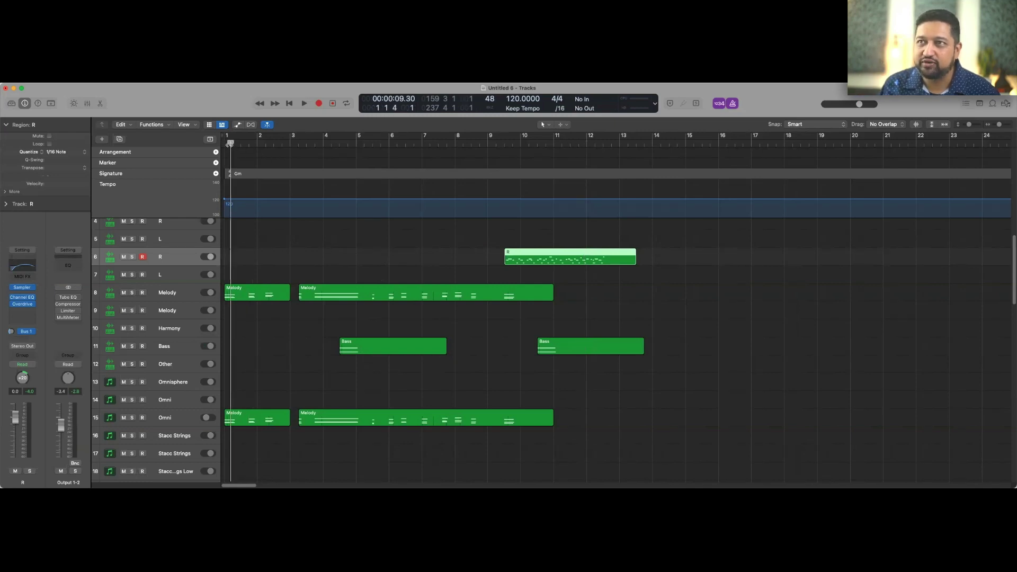
- Play the arrangement from the start of bar 1 to the beginning of bar 13 to hear all parts together
drag(230, 143, 225, 143)
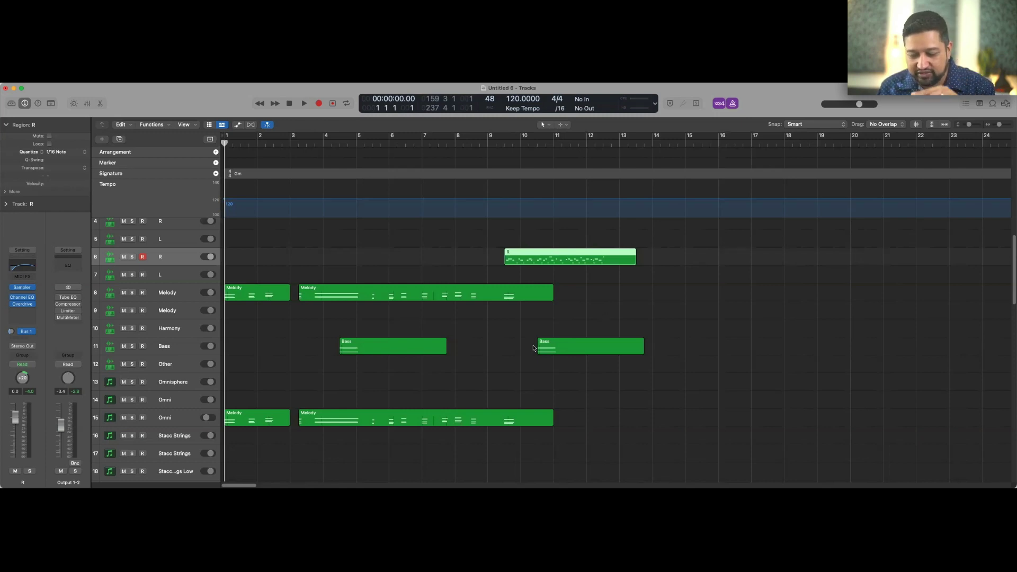
key(space)
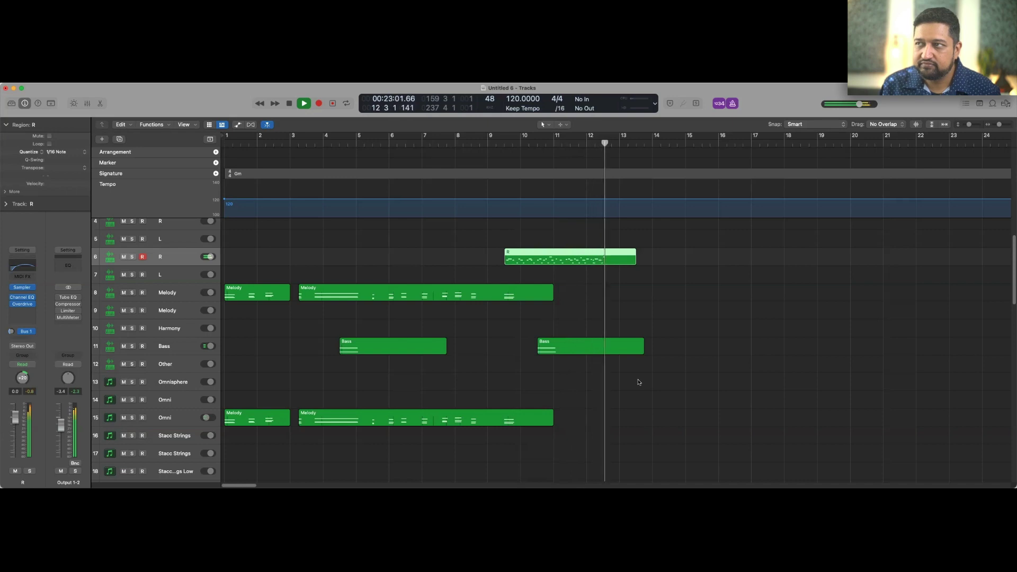
key(space)
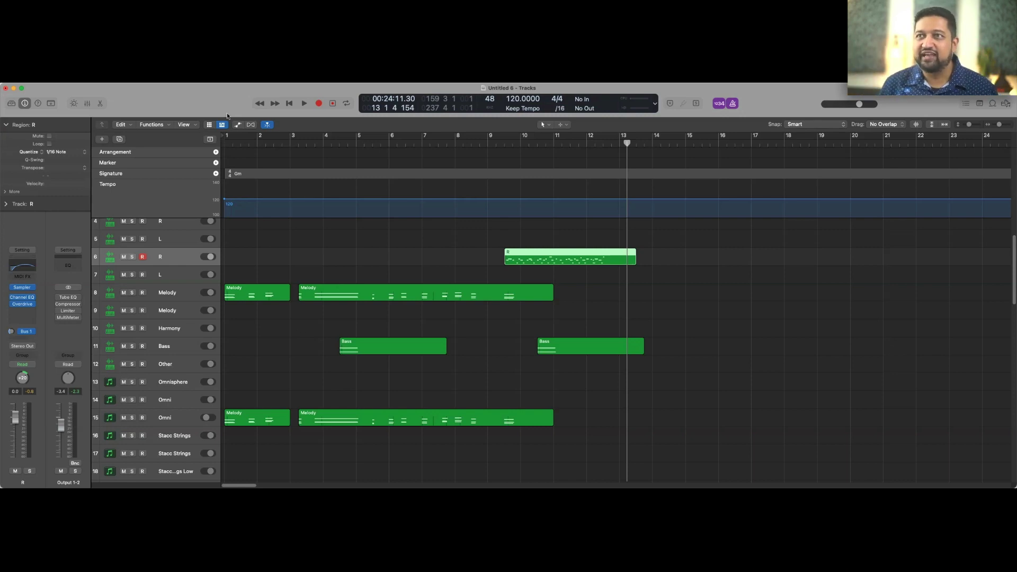
- Turn off the metronome and play the opening Melody chords from bar 1 until late in bar 2
click(224, 141)
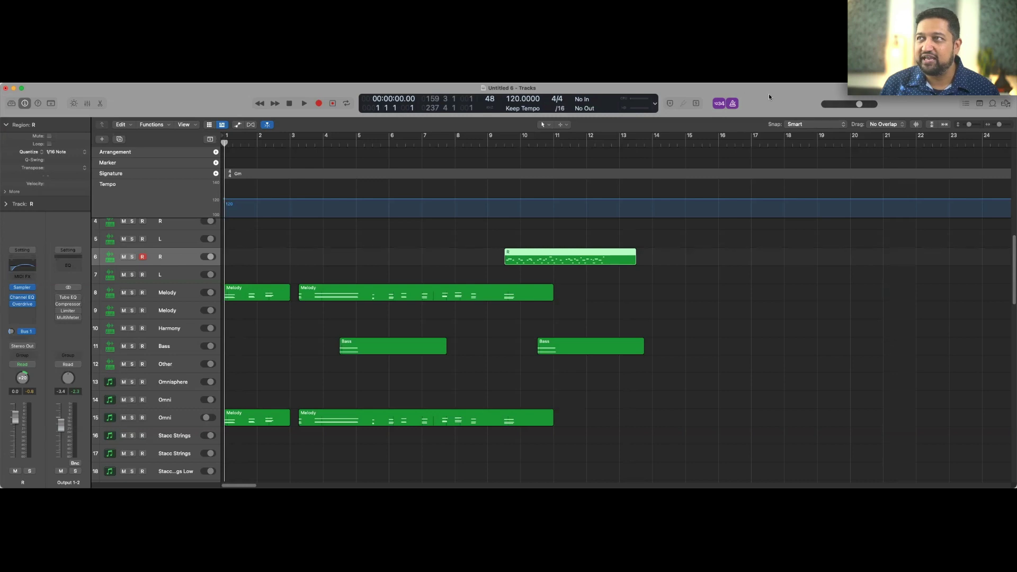
key(space)
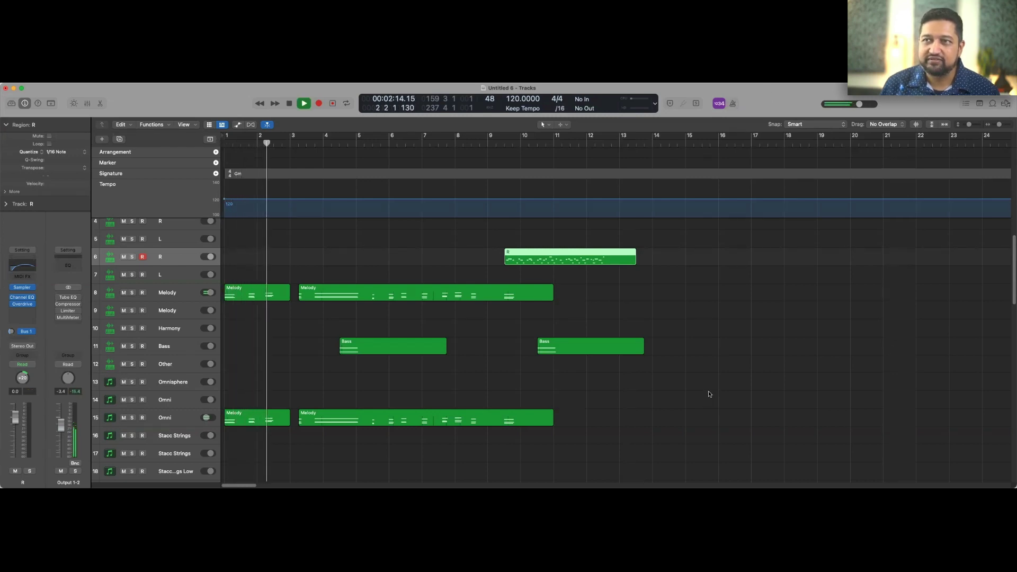
key(space)
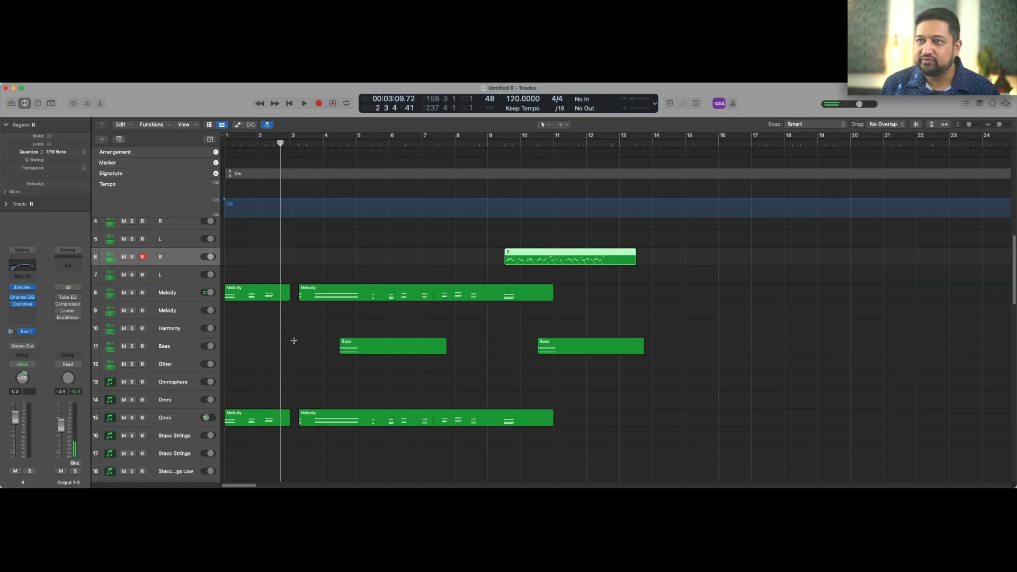
- Split the first Melody region on both the Melody and Omni tracks at beat 4 of bar 1, and move all following regions half a bar later
drag(249, 435, 250, 300)
click(248, 422)
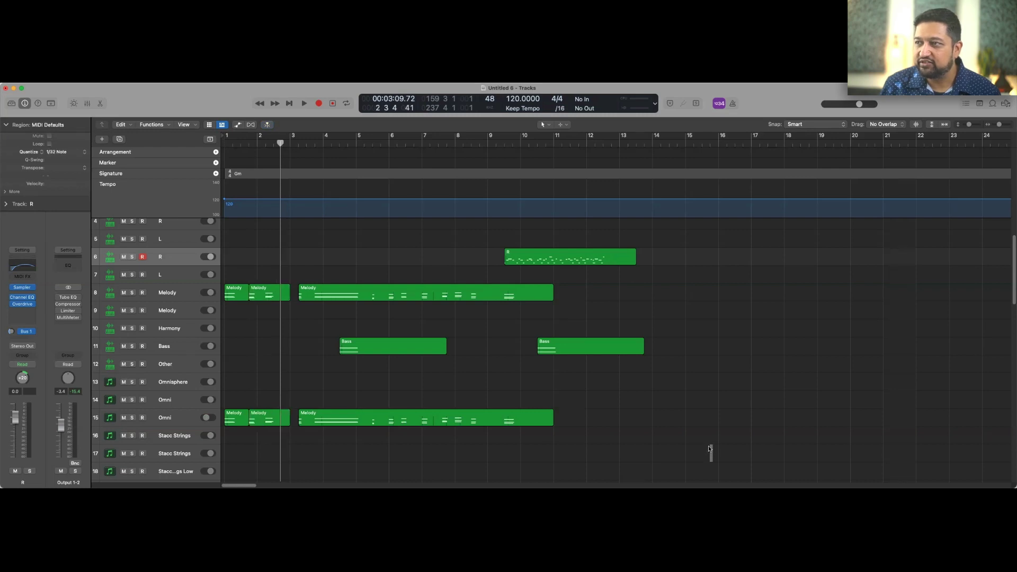
drag(705, 449, 264, 236)
drag(266, 288, 282, 288)
- Play the arrangement from bar 1 to the end of bar 5 to check the new gap between the opening chords
click(222, 141)
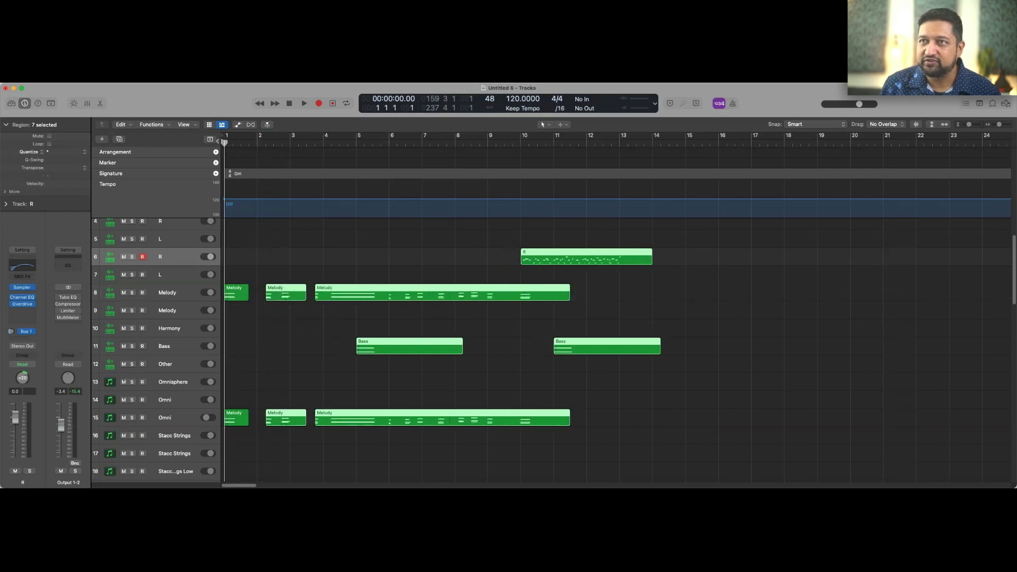
key(space)
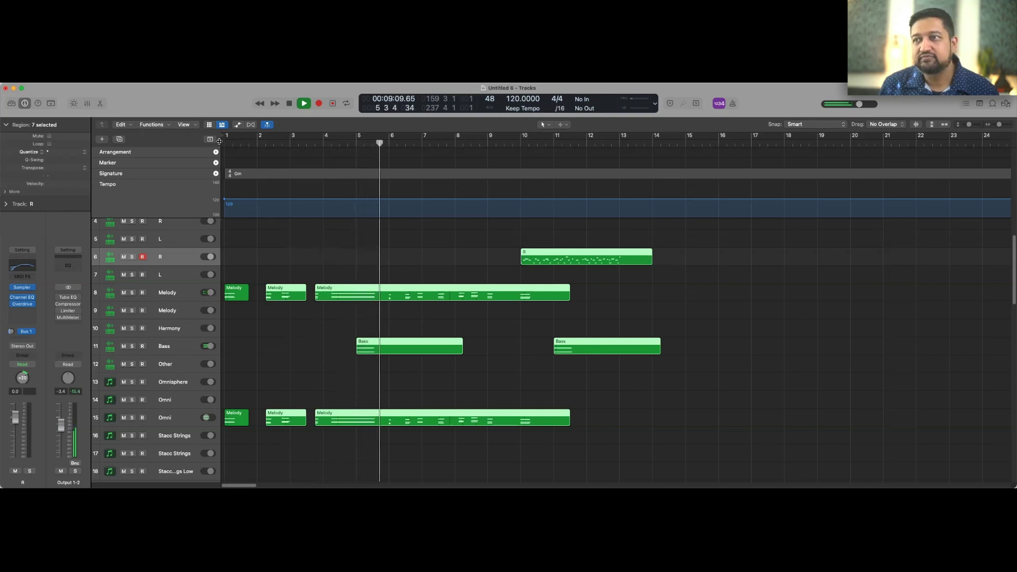
key(space)
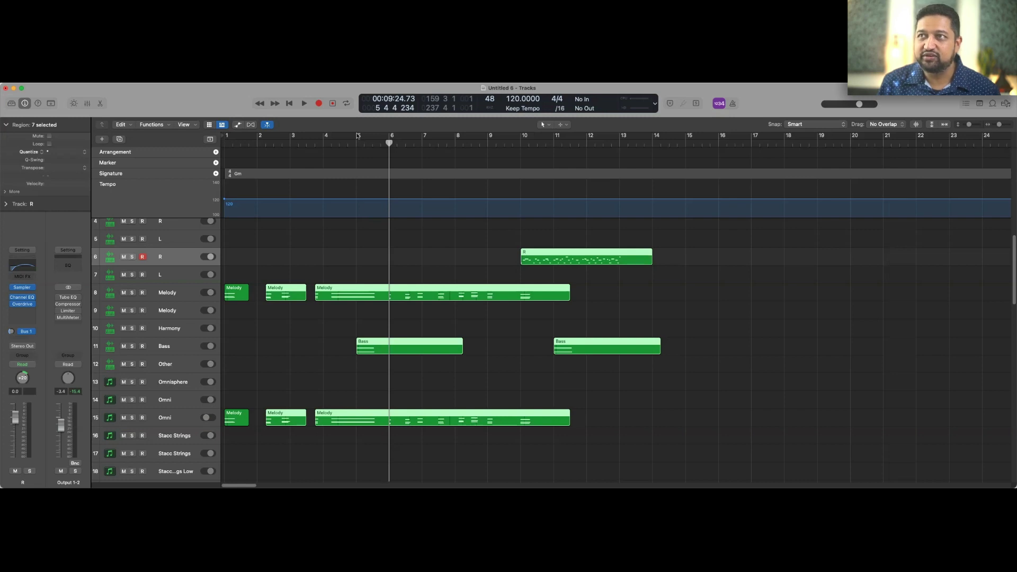
- Mark bar 5 to the middle of bar 6 as a cycle range, switch cycling off, and play from bar 1 to the end of bar 11
drag(358, 136, 407, 137)
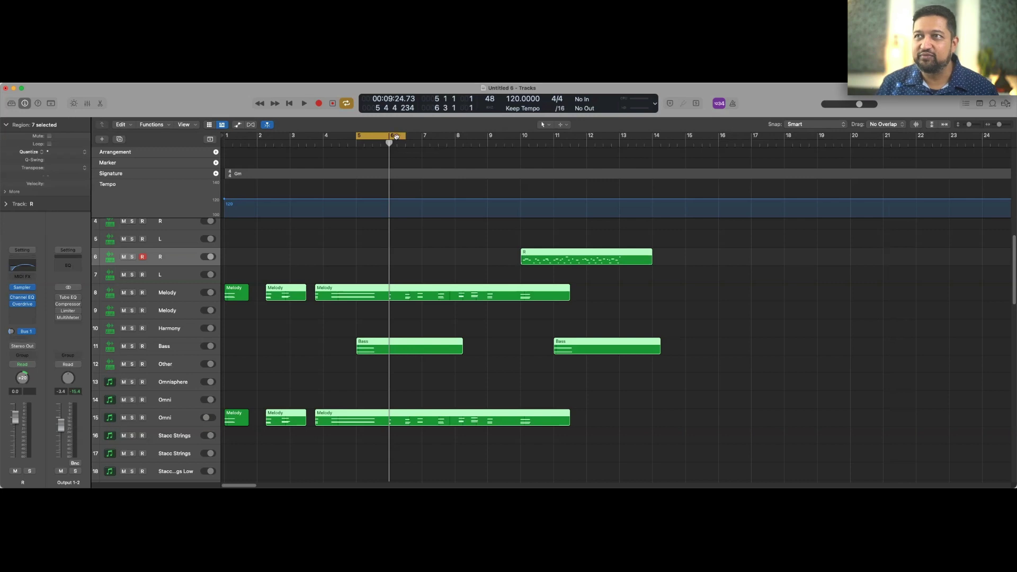
click(397, 137)
drag(300, 141, 224, 136)
key(space)
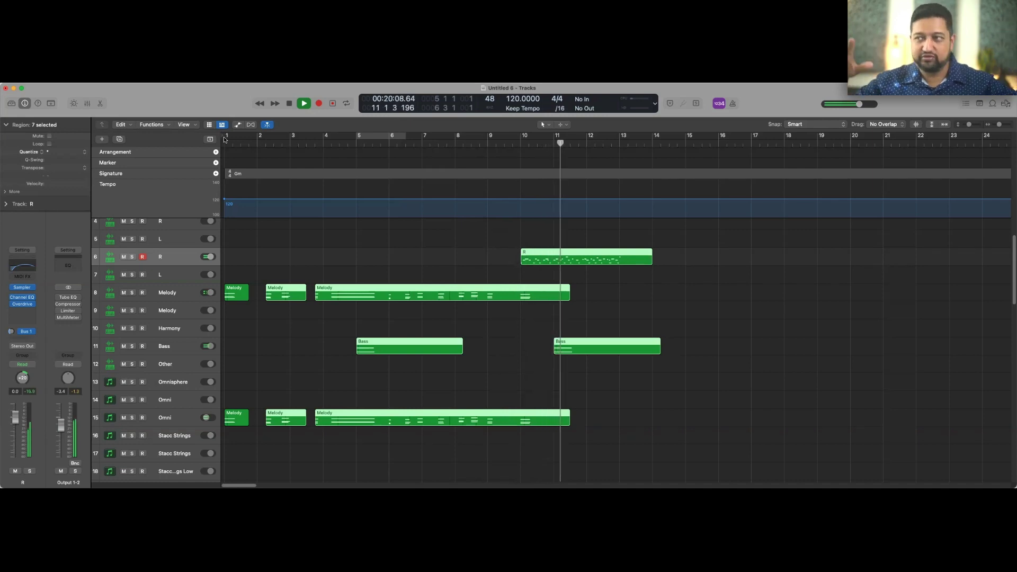
key(space)
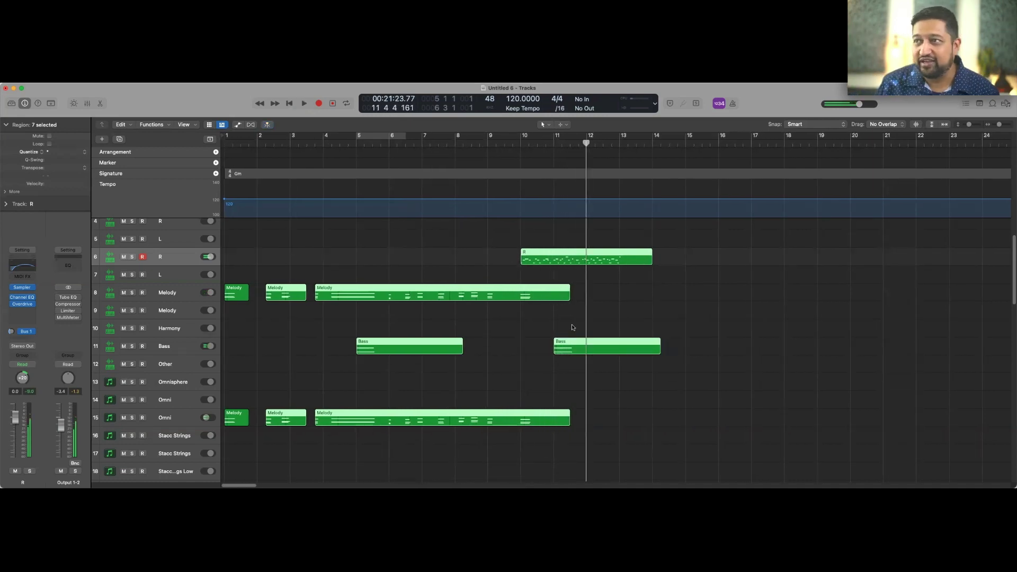
- Move only the R region one bar later so it starts at bar 11 with the second Bass region
click(530, 313)
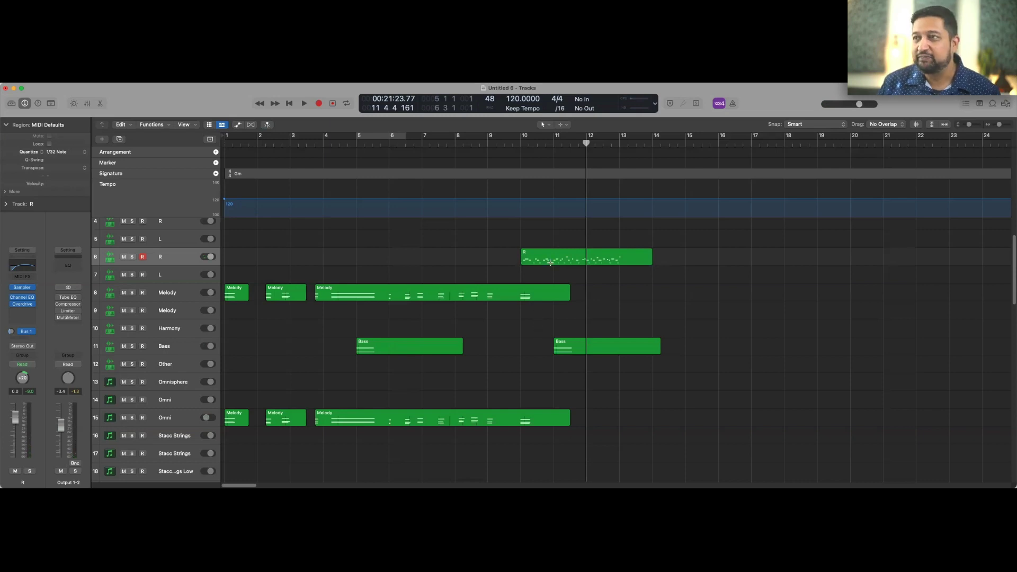
drag(543, 255, 577, 256)
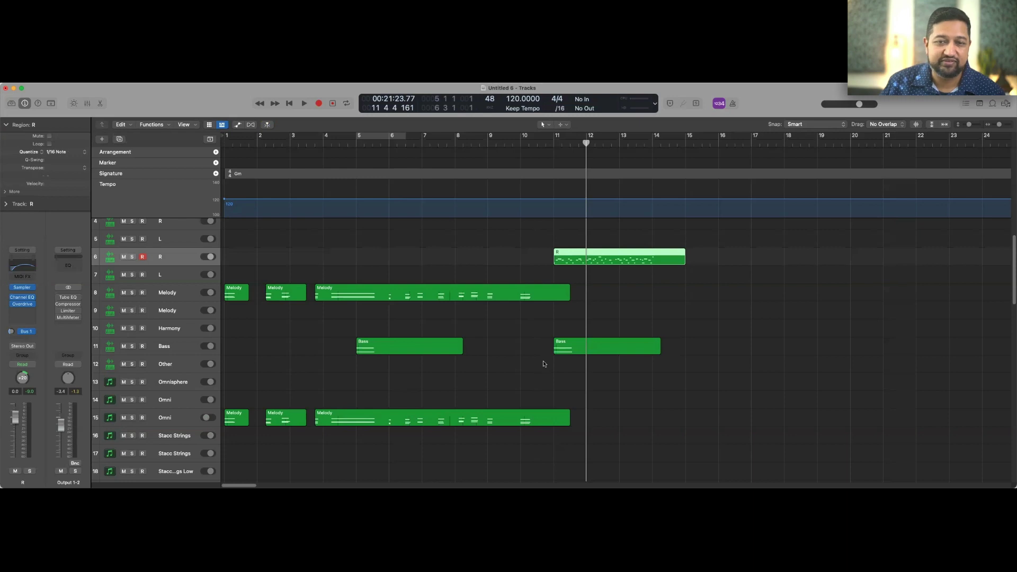
- Play the arrangement from bar 9 through bar 13 to review how the melody leads into the R region
click(486, 142)
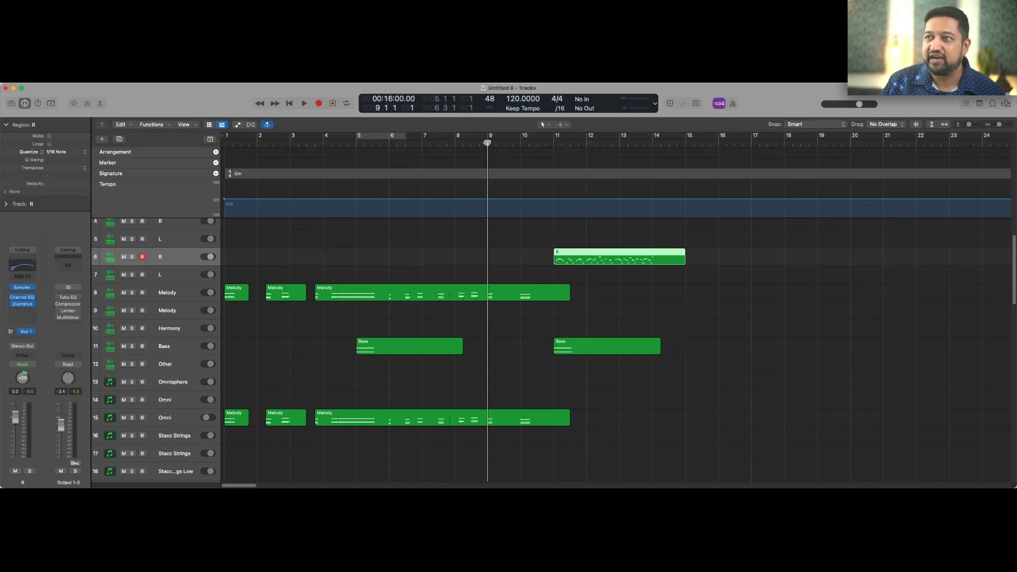
key(space)
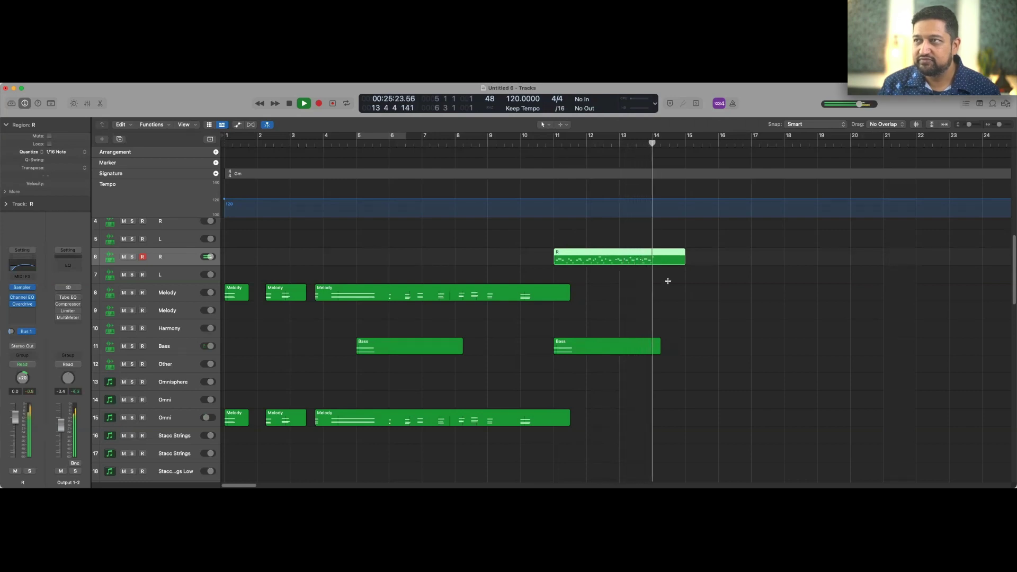
key(space)
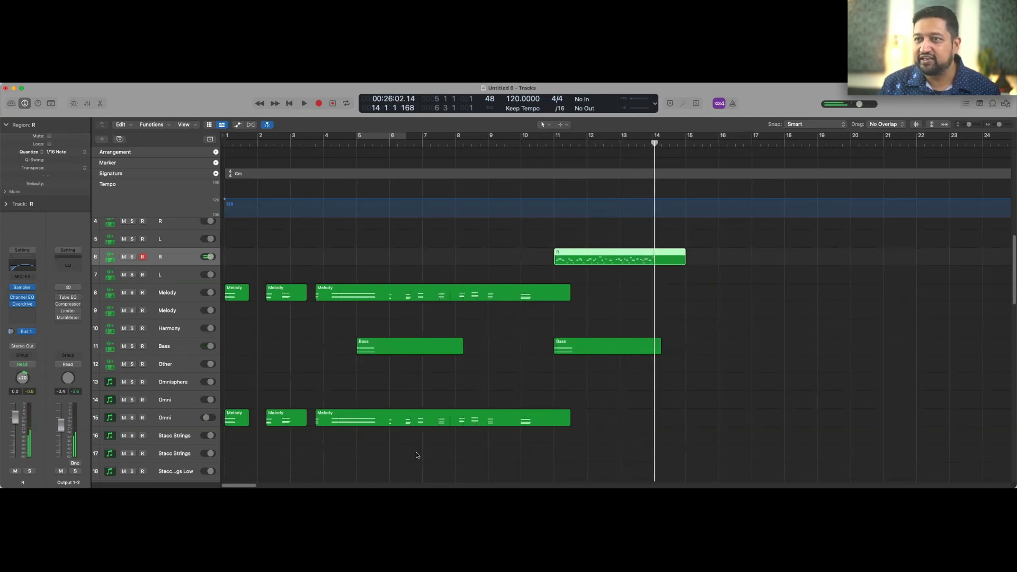
- Copy the opening Melody regions on tracks 8 and 15, together with the bar 5 Bass region, so the copies start at bar 14
drag(238, 436, 411, 291)
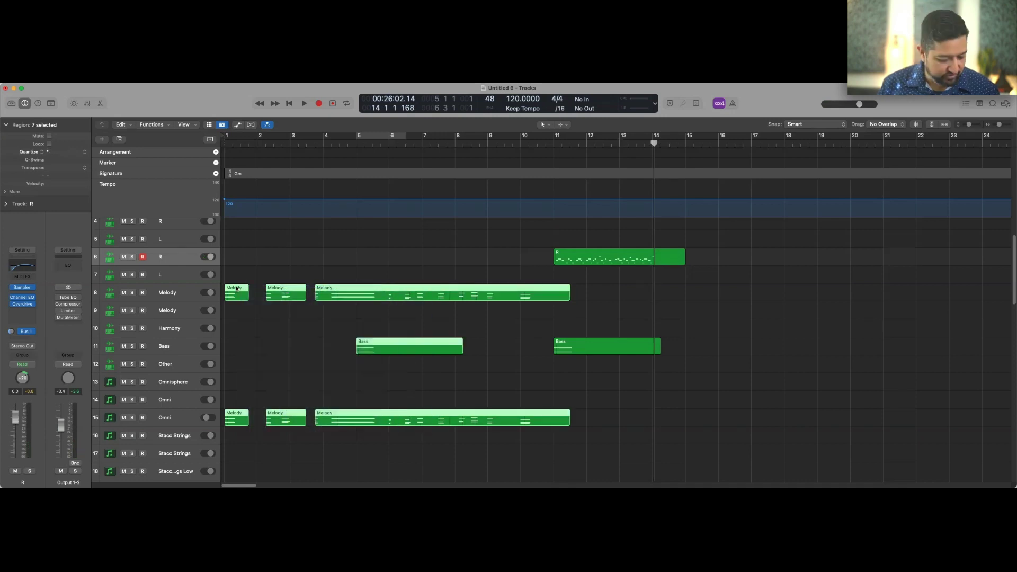
drag(237, 288, 668, 294)
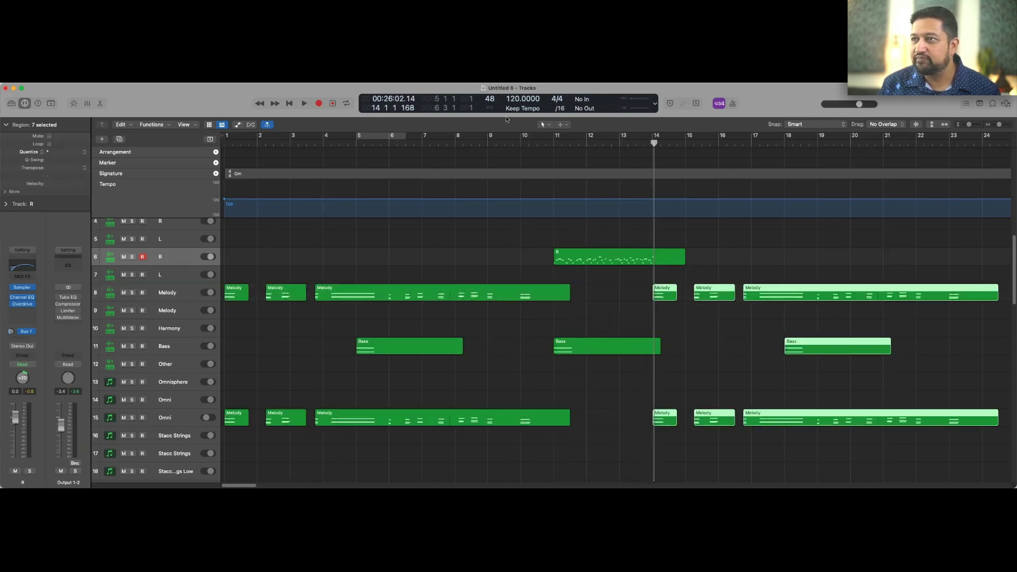
click(646, 300)
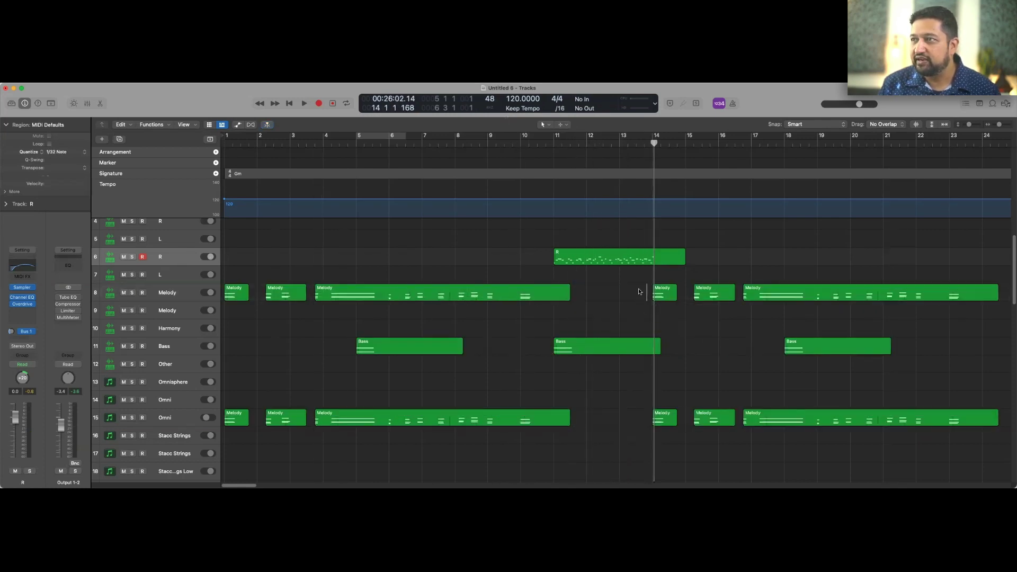
- Join the three copied Melody regions on track 8 into one region starting at bar 14
drag(638, 279, 861, 292)
right_click(865, 291)
click(865, 291)
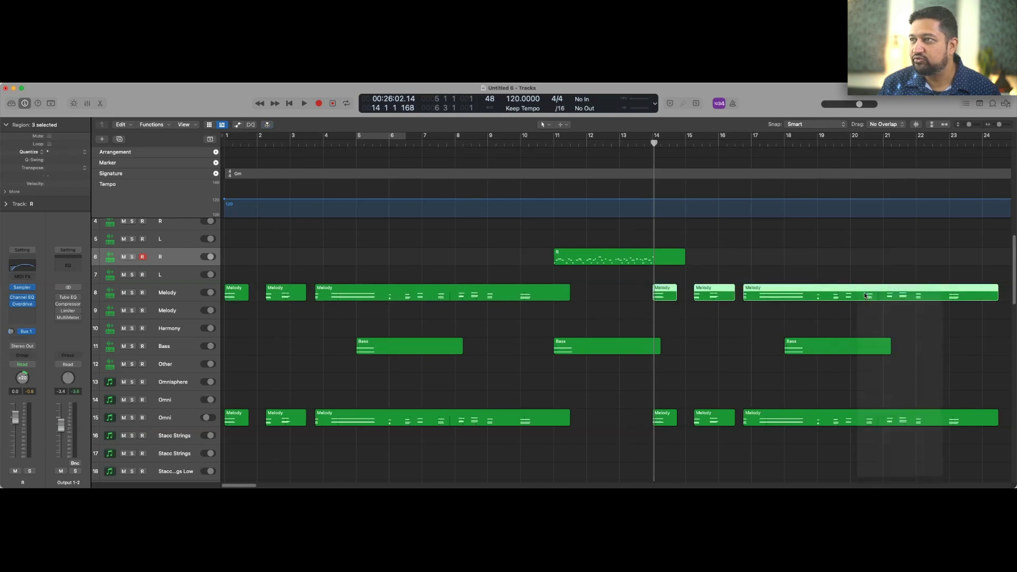
click(413, 460)
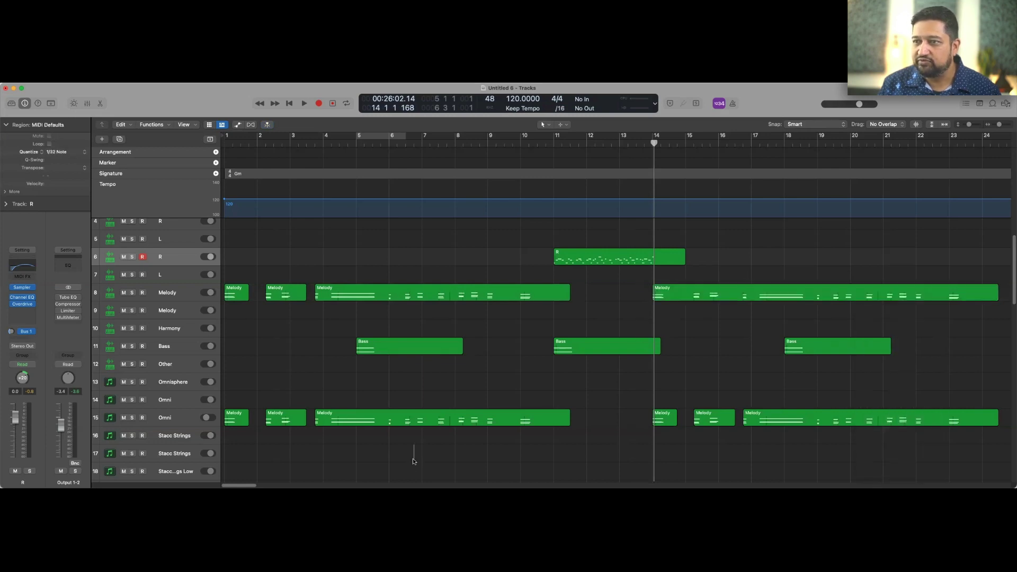
- Raise the velocity of all notes in the joined Melody region at bar 14
double_click(740, 292)
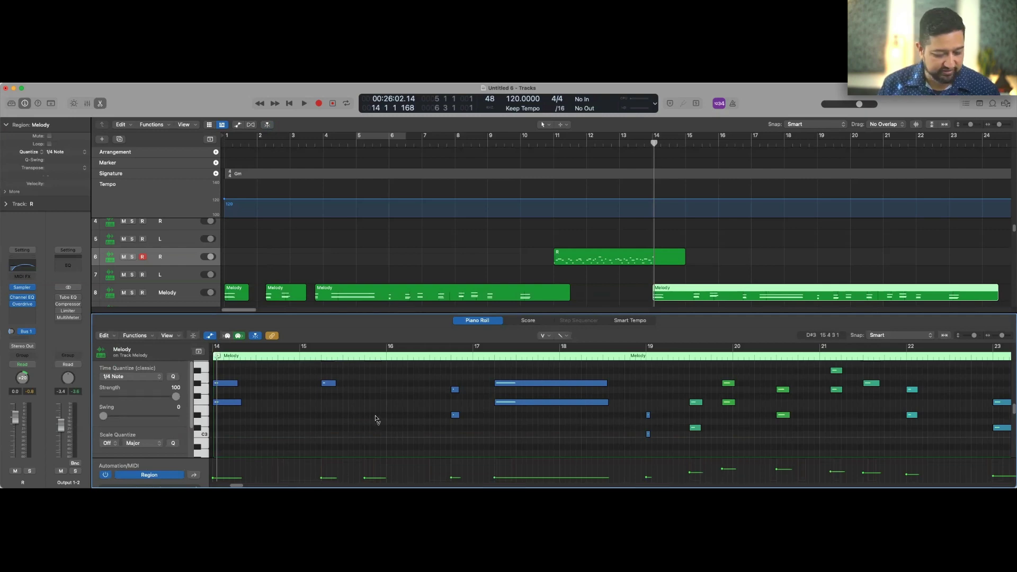
key(super+a)
drag(558, 403, 559, 365)
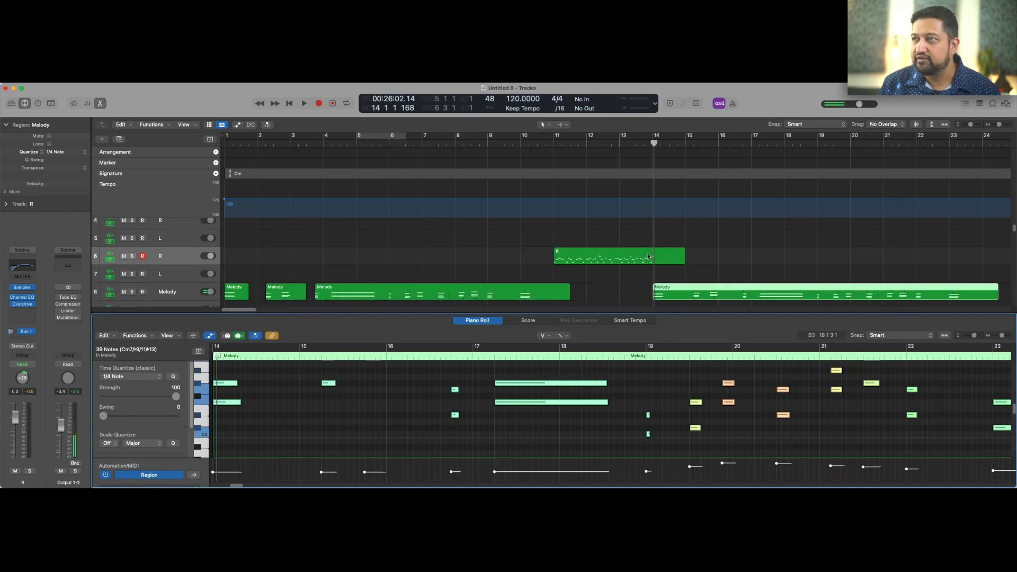
key(e)
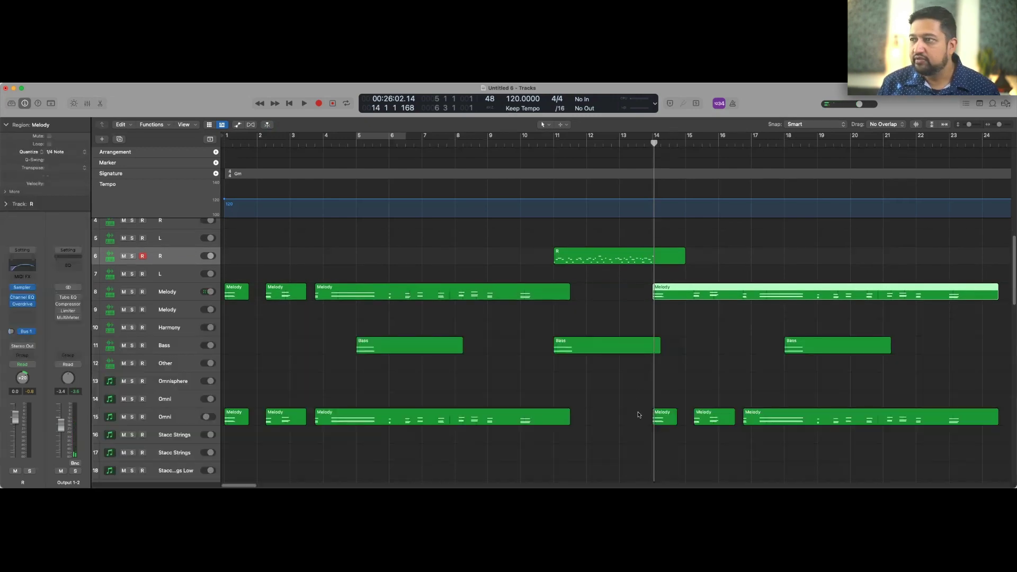
- Play the arrangement from just before bar 11 to bar 15 and inspect the notes of the Bass region at bar 11
click(540, 142)
key(space)
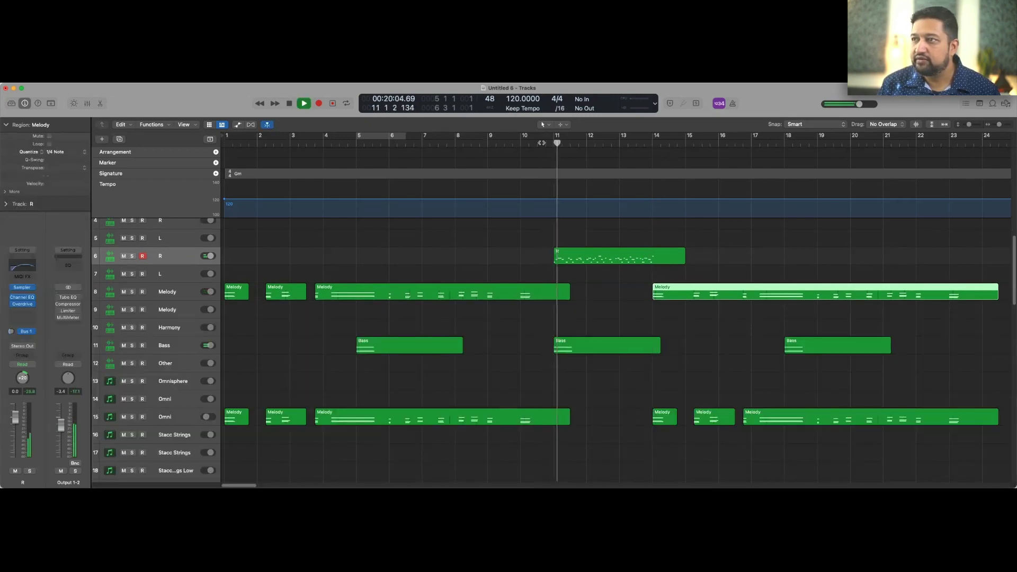
click(589, 341)
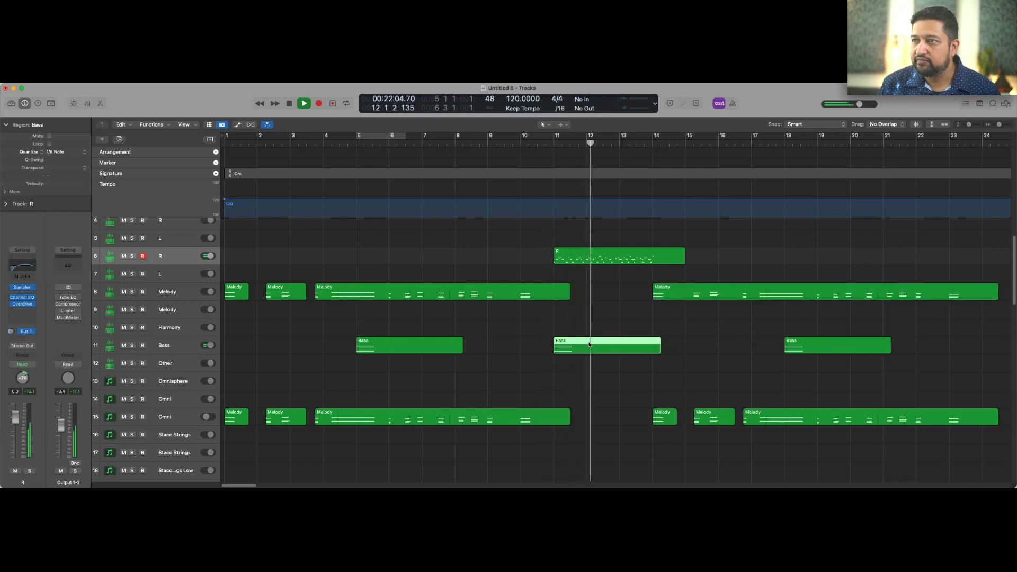
double_click(589, 342)
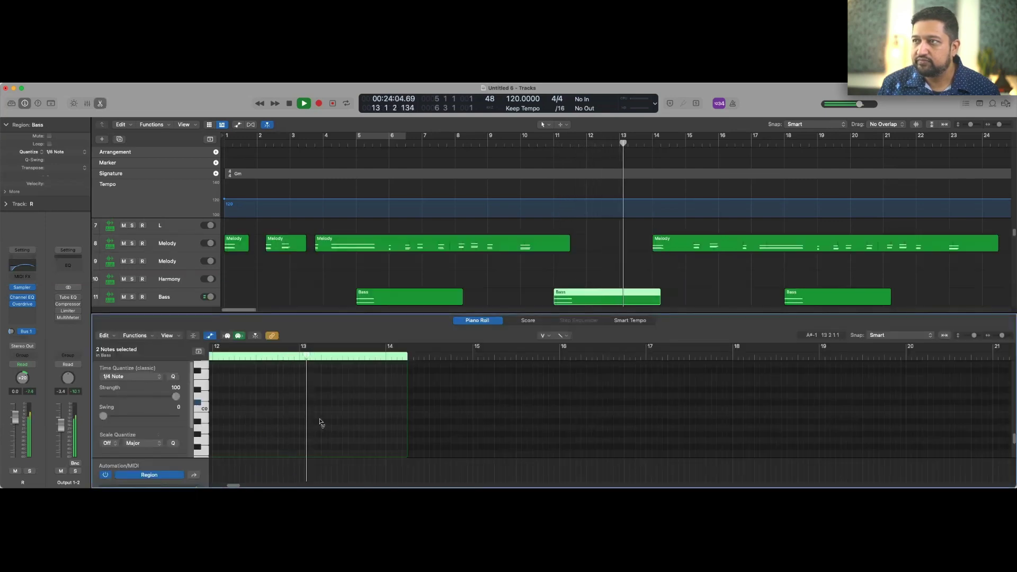
key(n)
key(n)
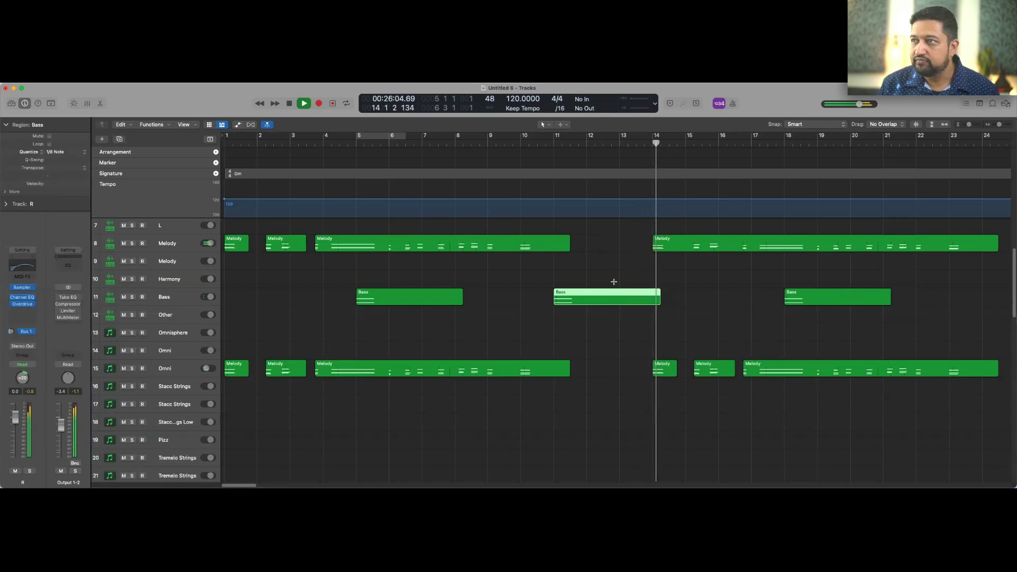
scroll(694, 344, up, 4)
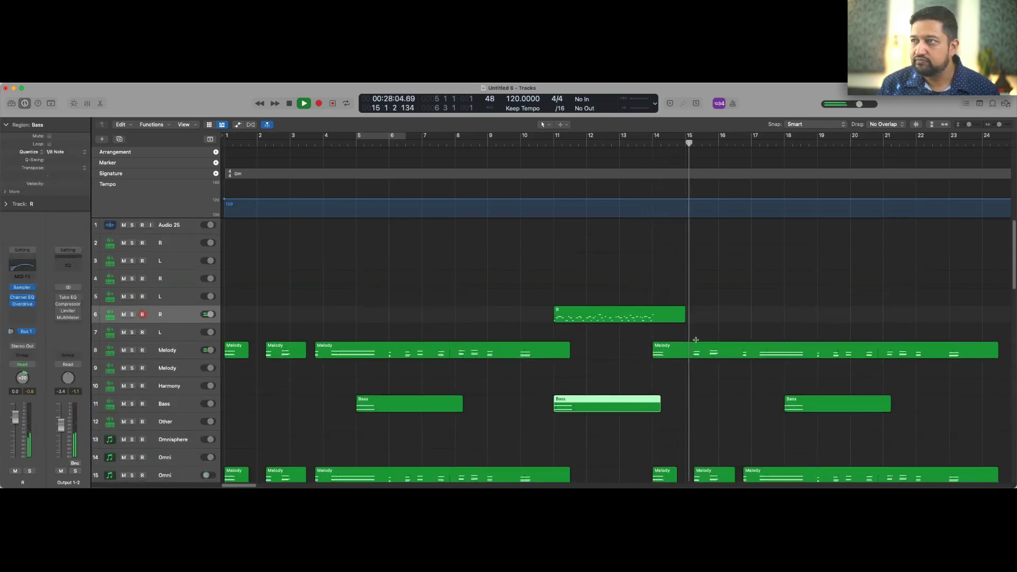
key(space)
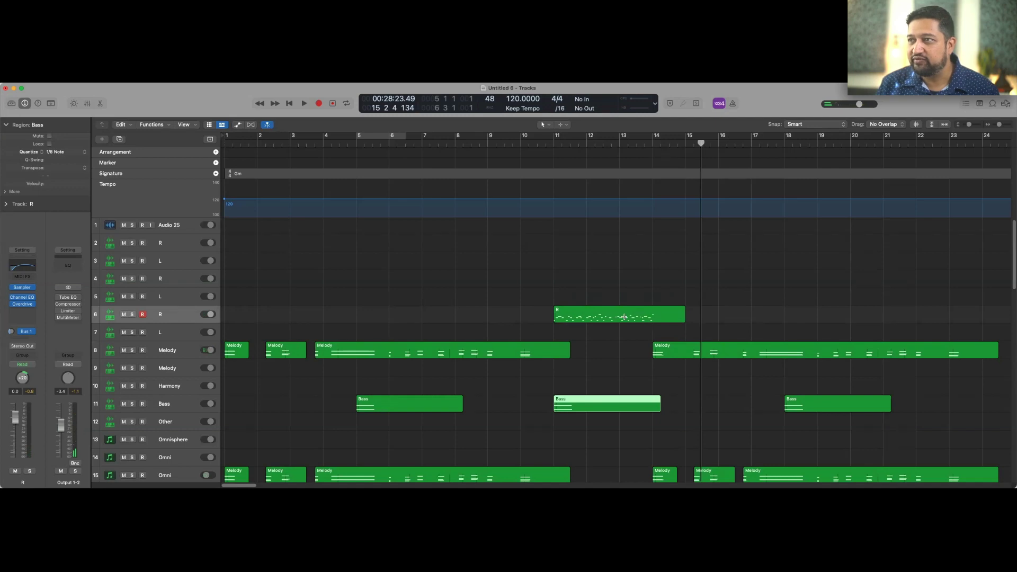
- Select the L track (track 7) and add a tempo change to 60 BPM at bar 11
click(625, 317)
click(214, 335)
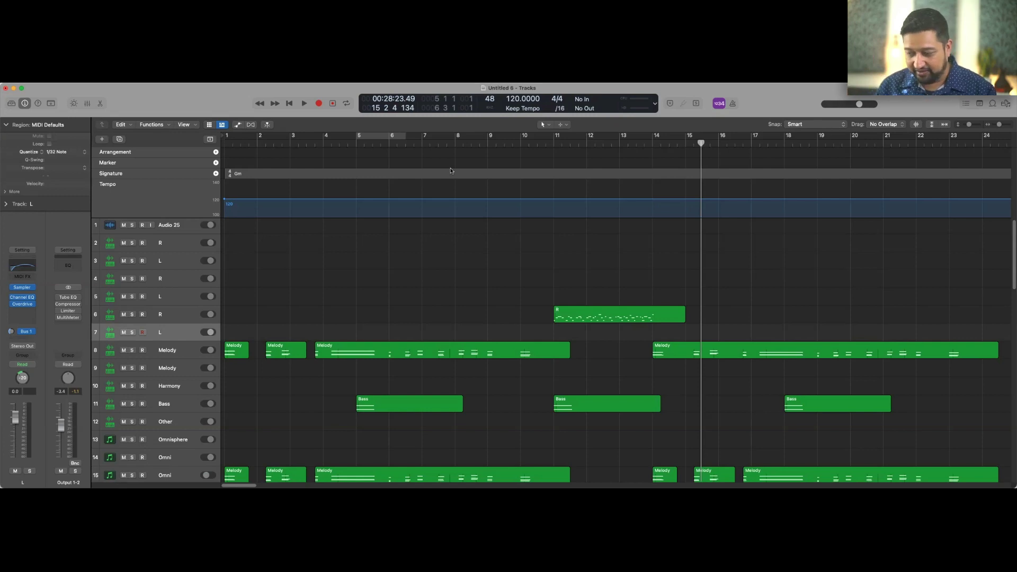
click(554, 199)
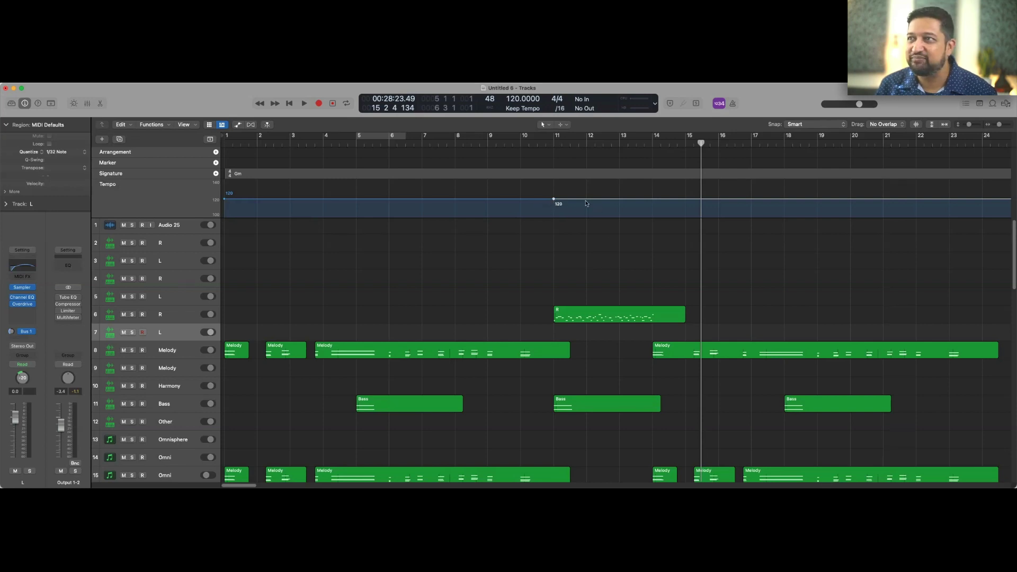
drag(586, 203, 582, 227)
drag(581, 233, 582, 258)
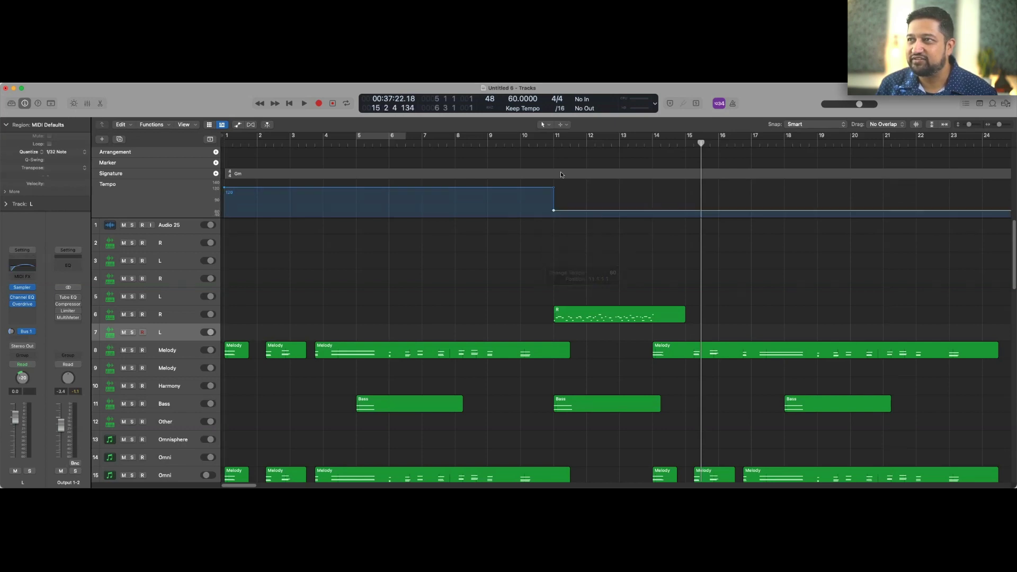
- Turn on the metronome during a playback from just before bar 11 through bar 14
click(550, 143)
key(space)
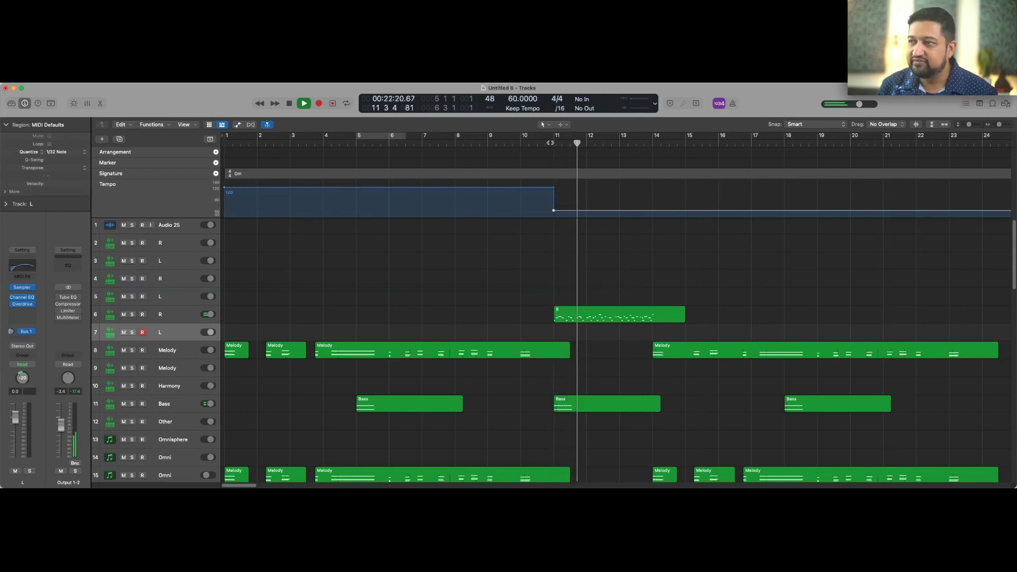
click(733, 103)
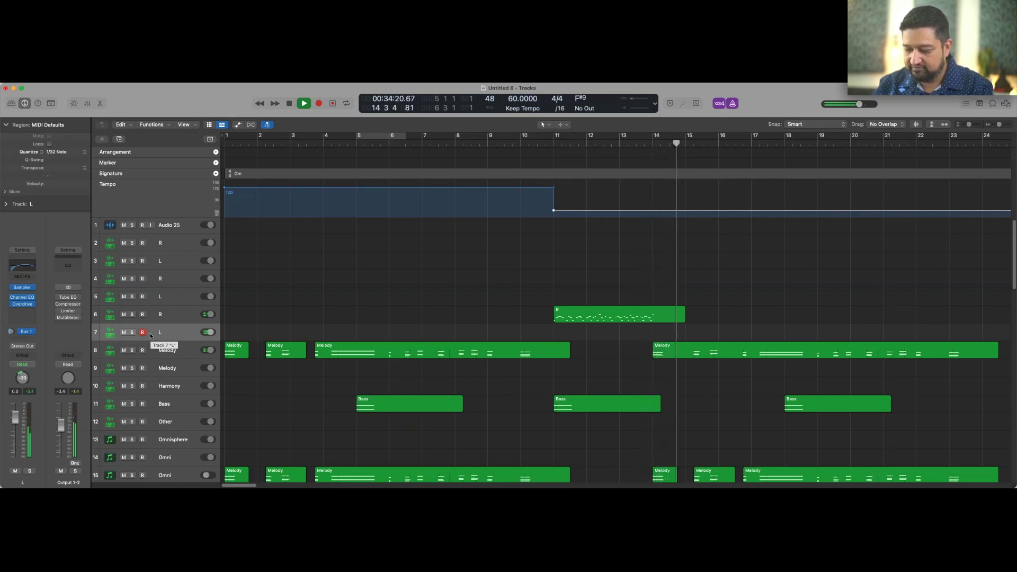
key(space)
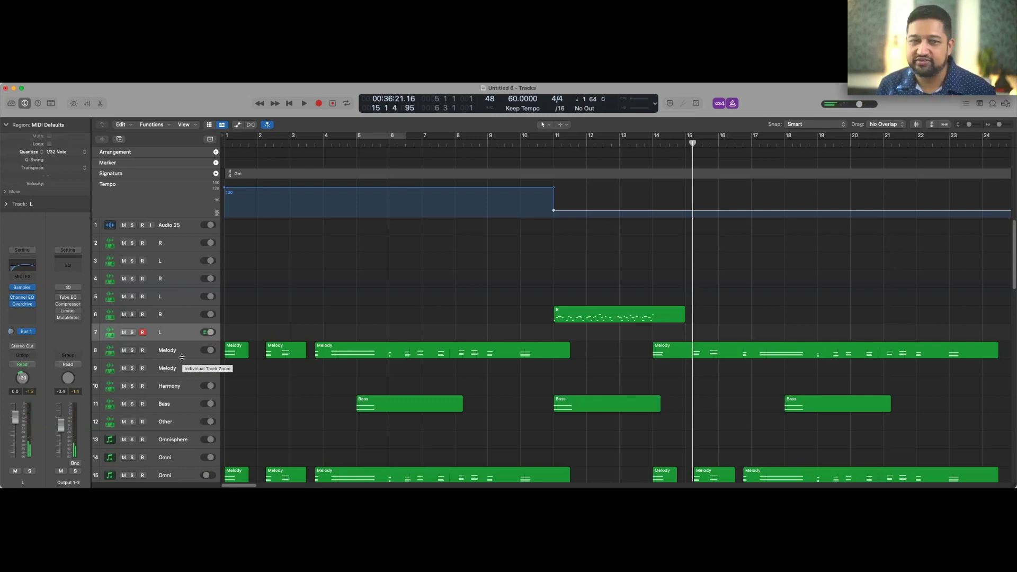
- Play a part on track 7 during playback from bar 11, capture it as a region, and quantize it to 1/16 Note
click(551, 142)
key(space)
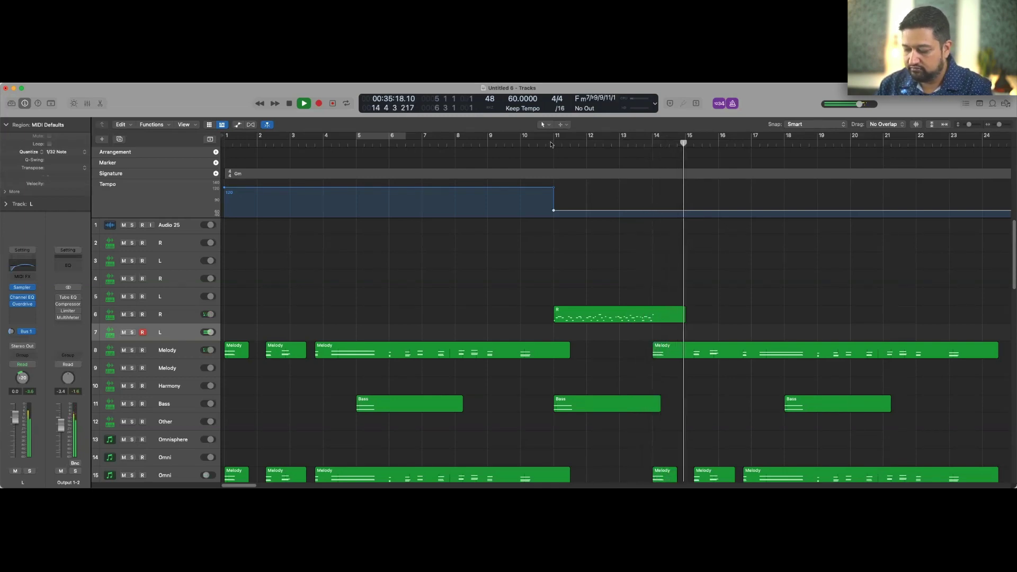
key(space)
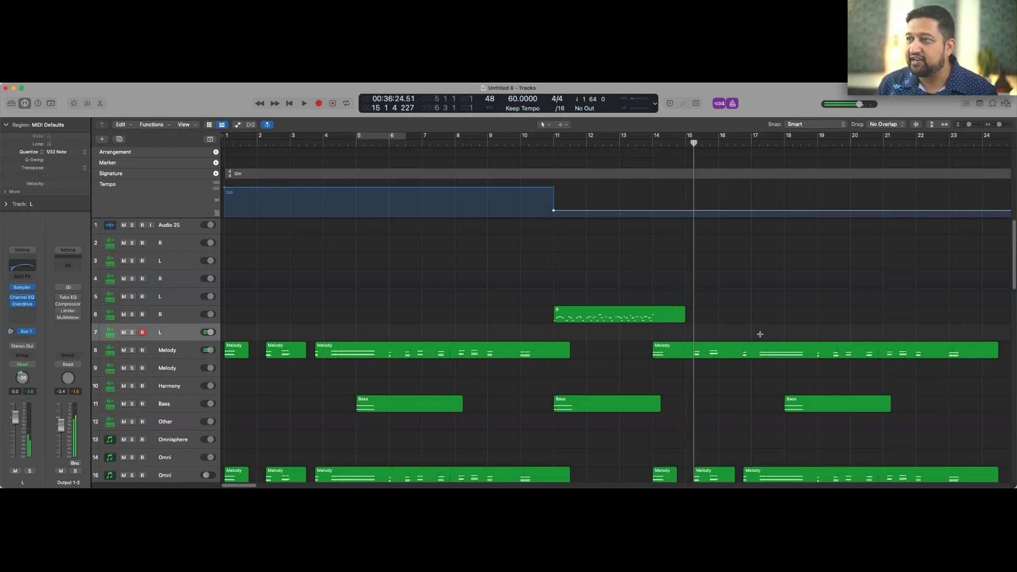
click(333, 104)
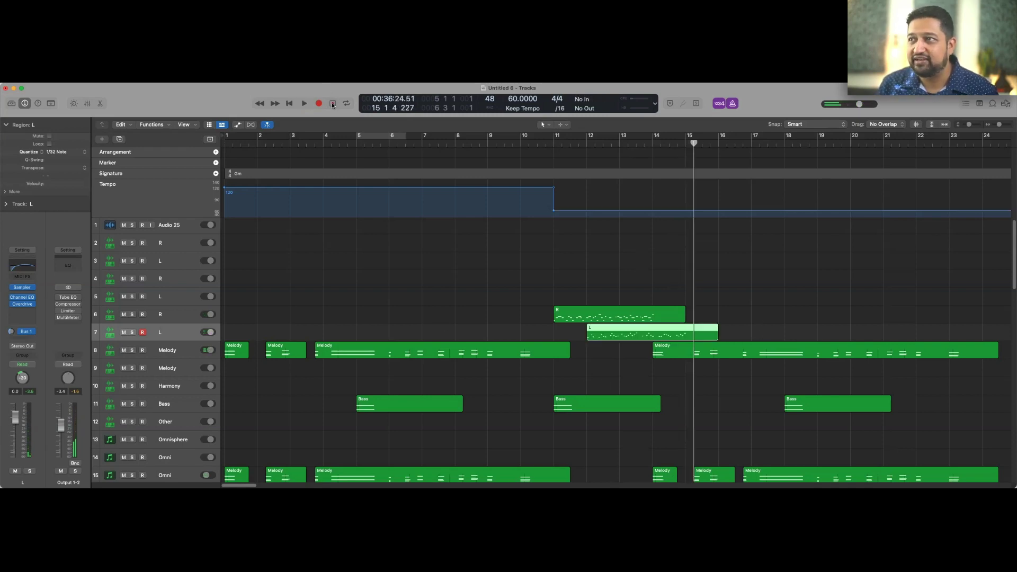
click(57, 153)
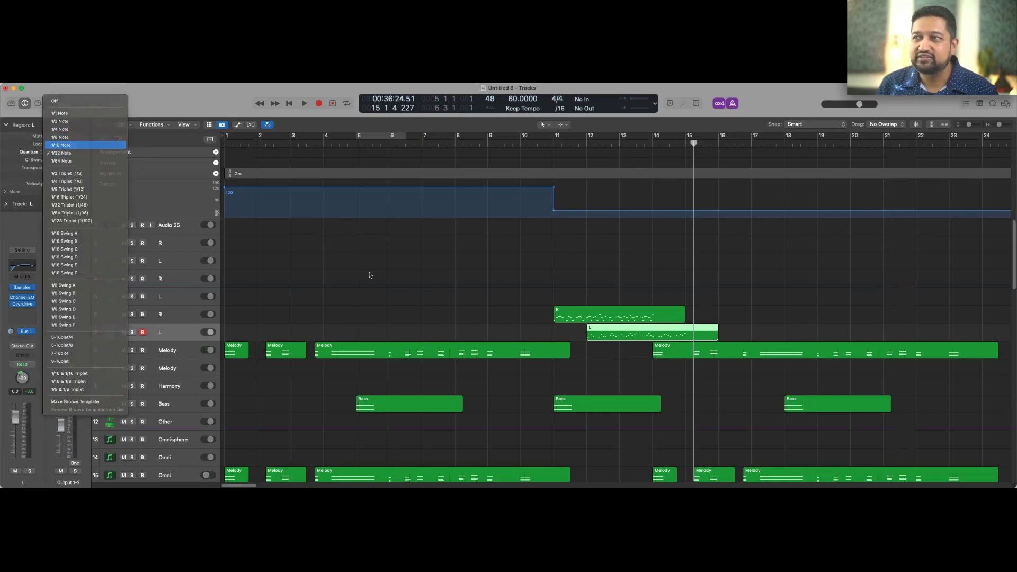
key(Return)
- Open the L region on track 7 in the Piano Roll and play its notes from bar 12 to bar 13
double_click(615, 331)
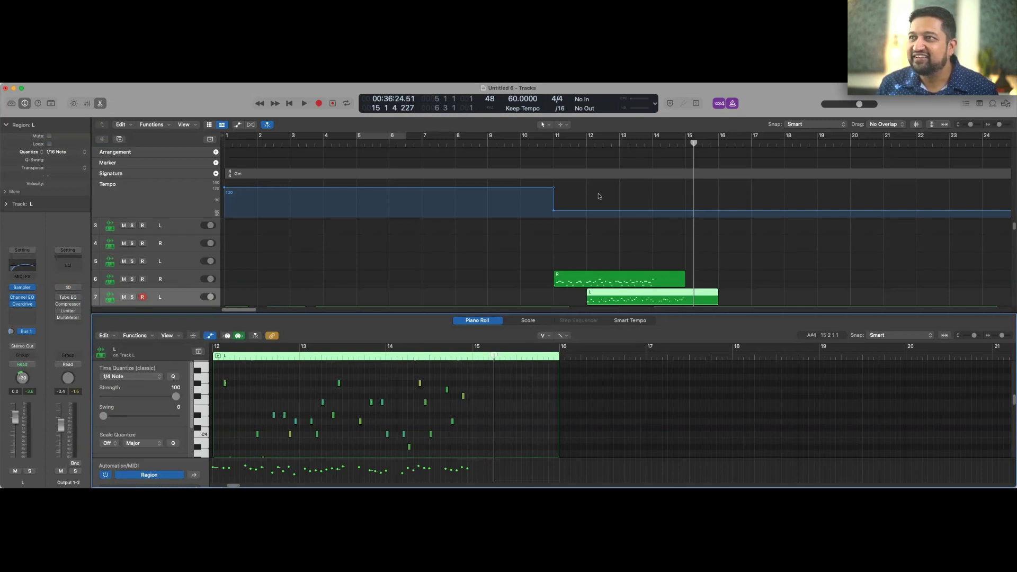
drag(482, 436, 148, 359)
scroll(699, 424, right, 8)
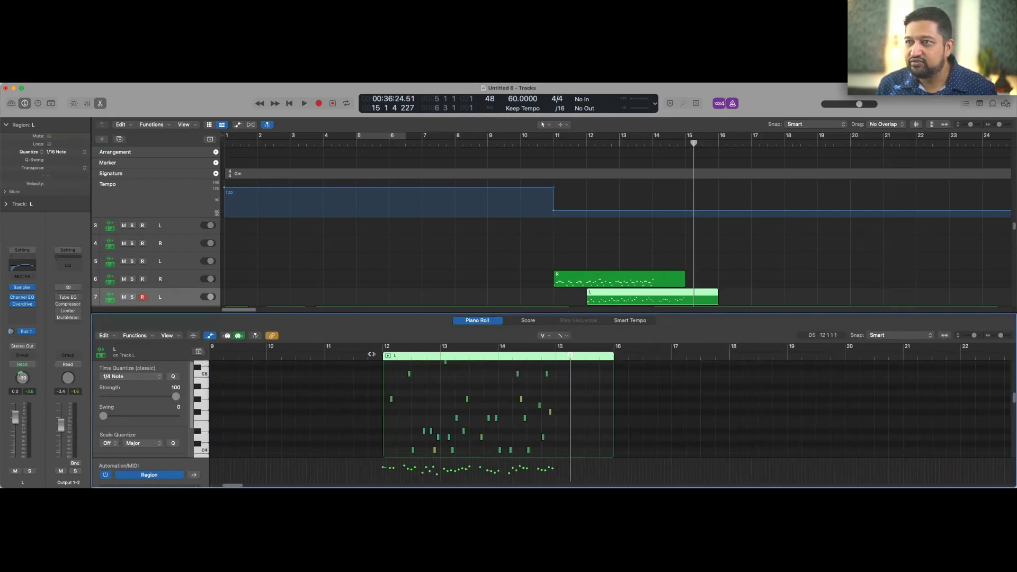
click(371, 354)
key(space)
scroll(454, 393, up, 3)
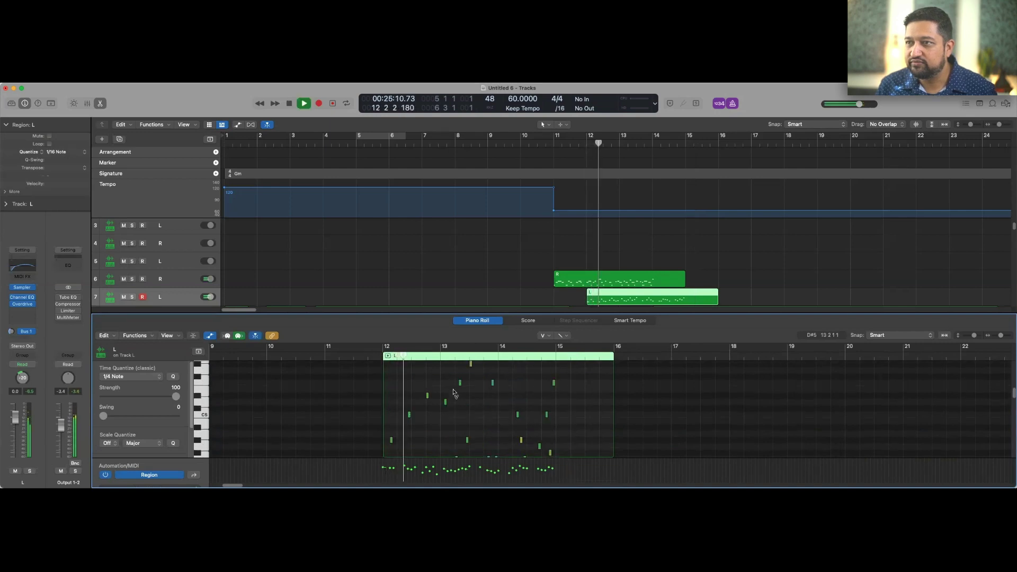
scroll(455, 393, up, 1)
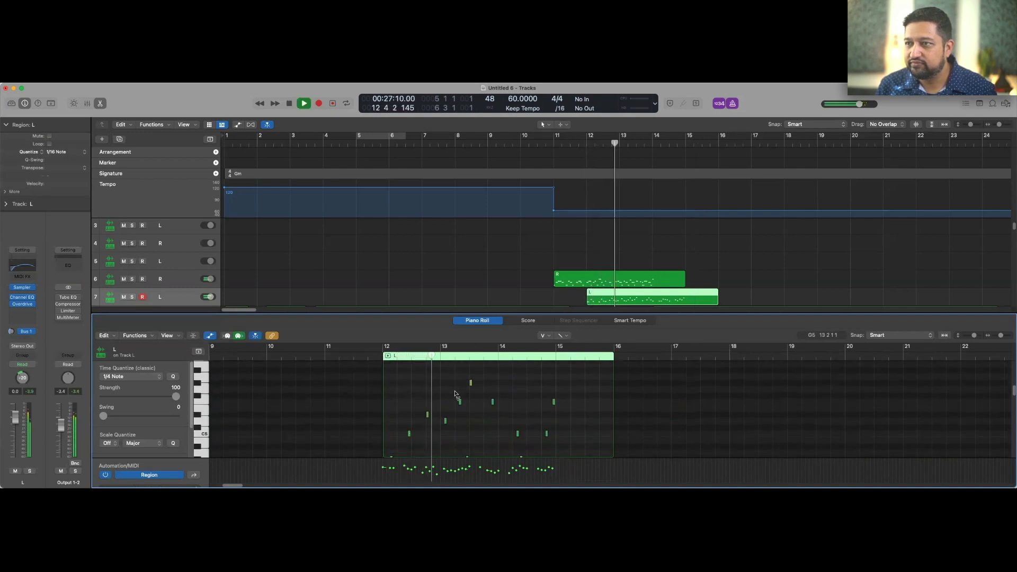
scroll(454, 393, down, 1)
key(space)
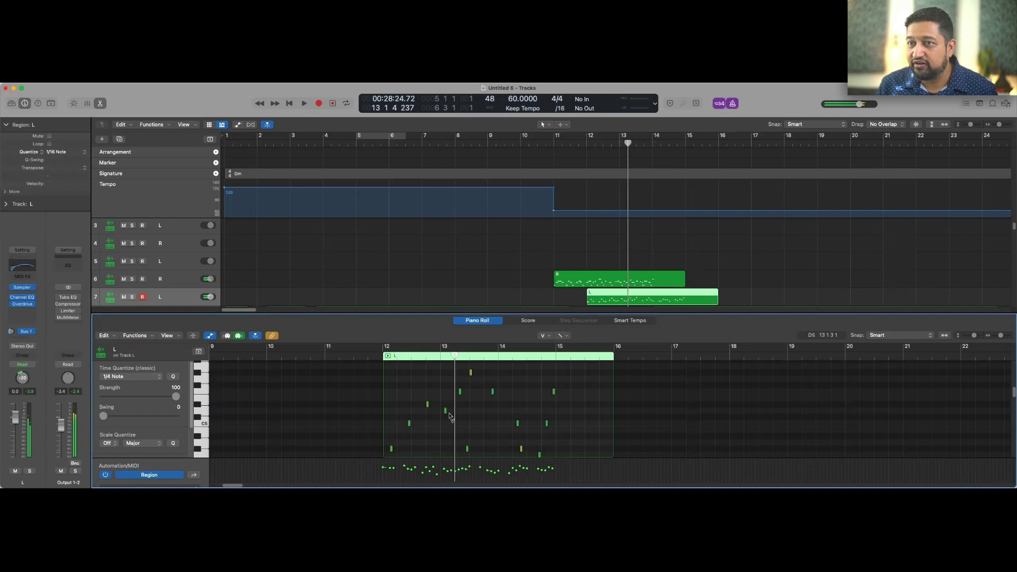
- Continue playback of the L region from bar 13 to just before bar 15 while examining its upper and lower notes
scroll(451, 411, down, 3)
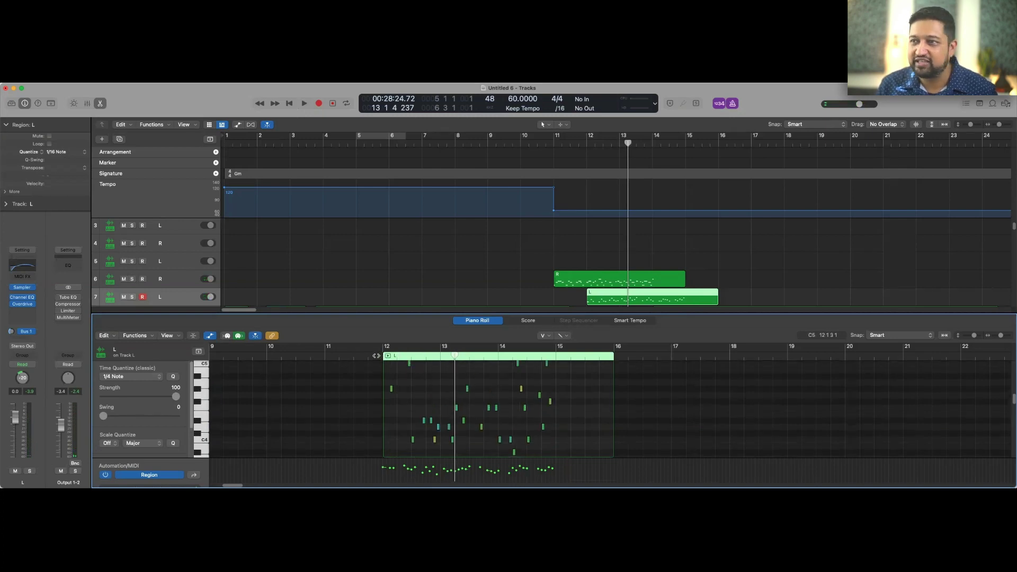
key(space)
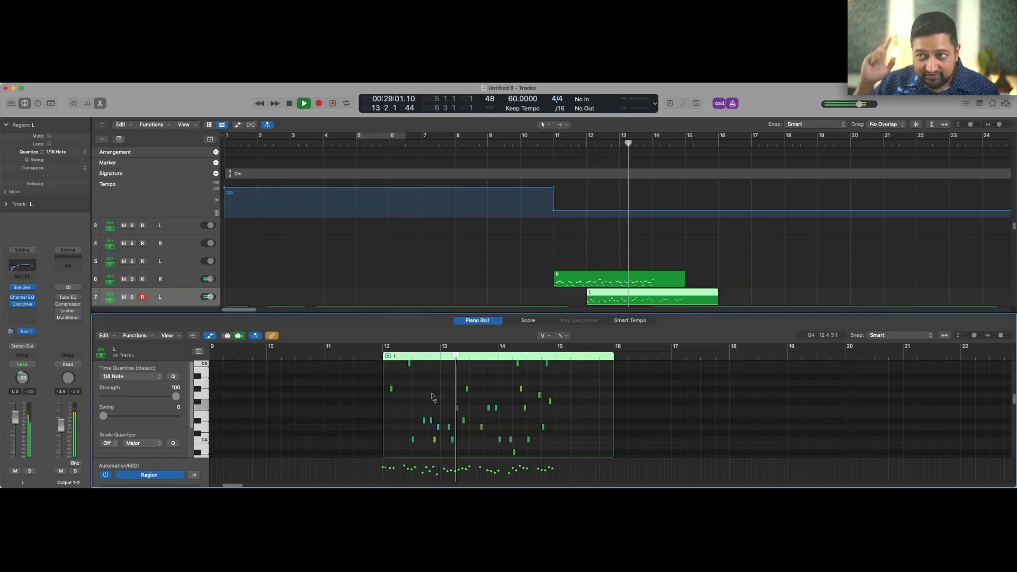
scroll(466, 403, up, 3)
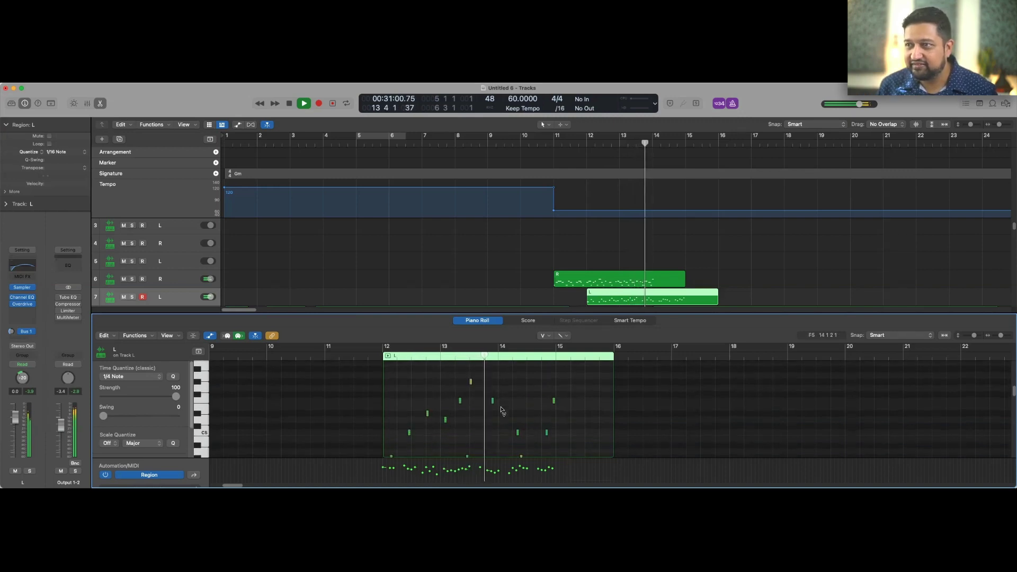
scroll(502, 409, down, 1)
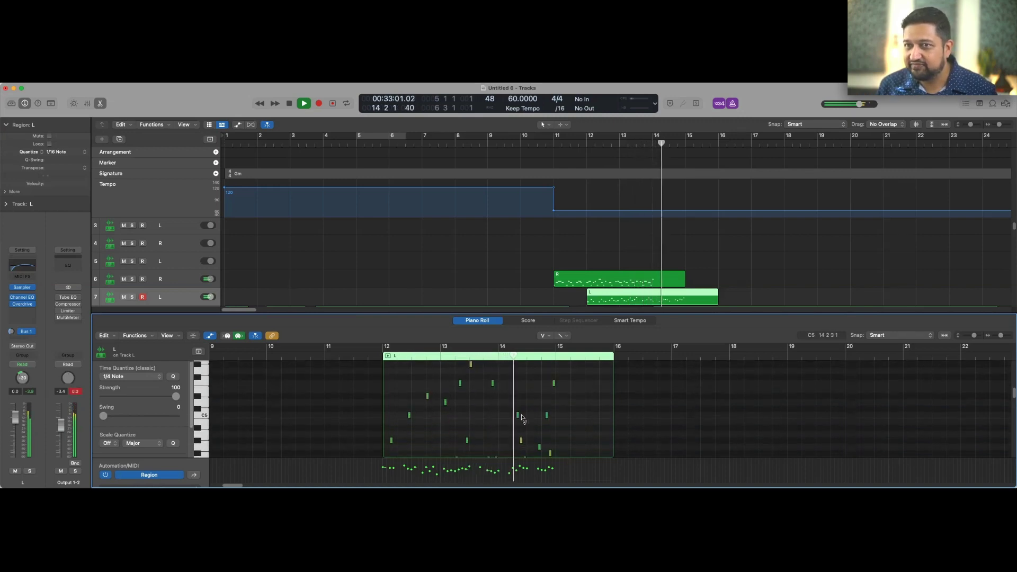
scroll(534, 417, down, 1)
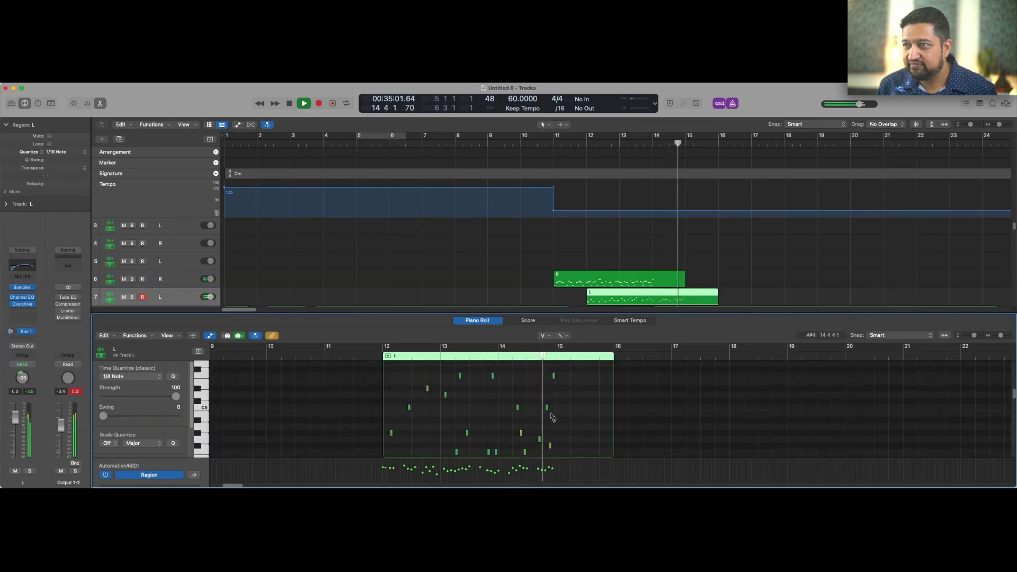
key(space)
scroll(583, 392, down, 3)
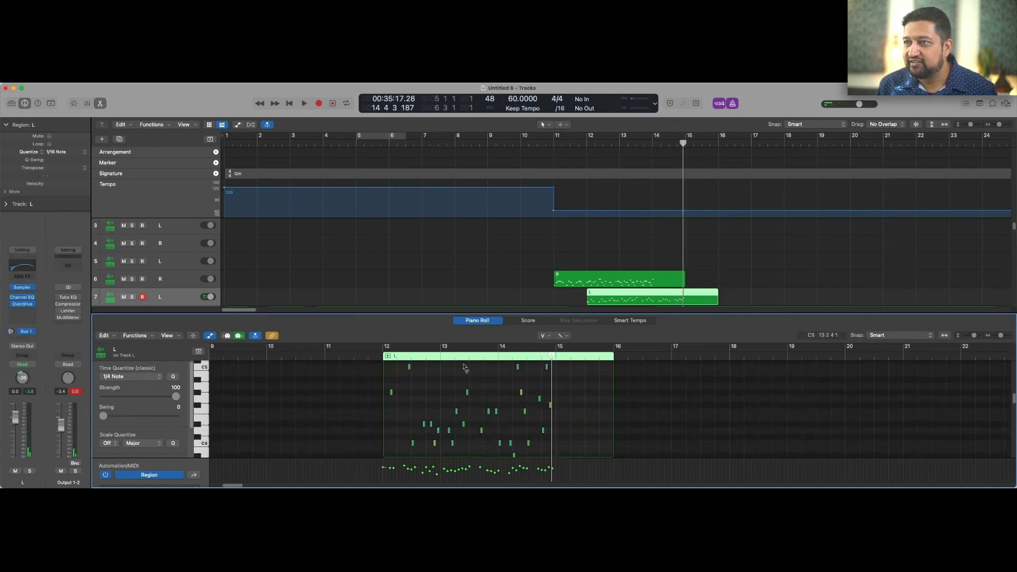
- Split the L and R regions on tracks 7 and 6 at bar 14 and delete the portions after it
click(654, 301)
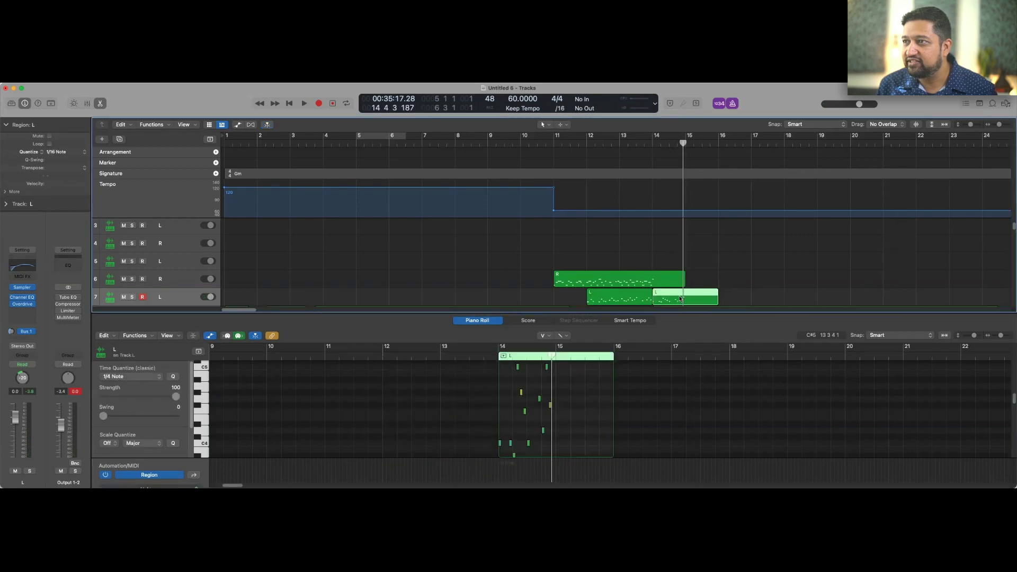
key(Delete)
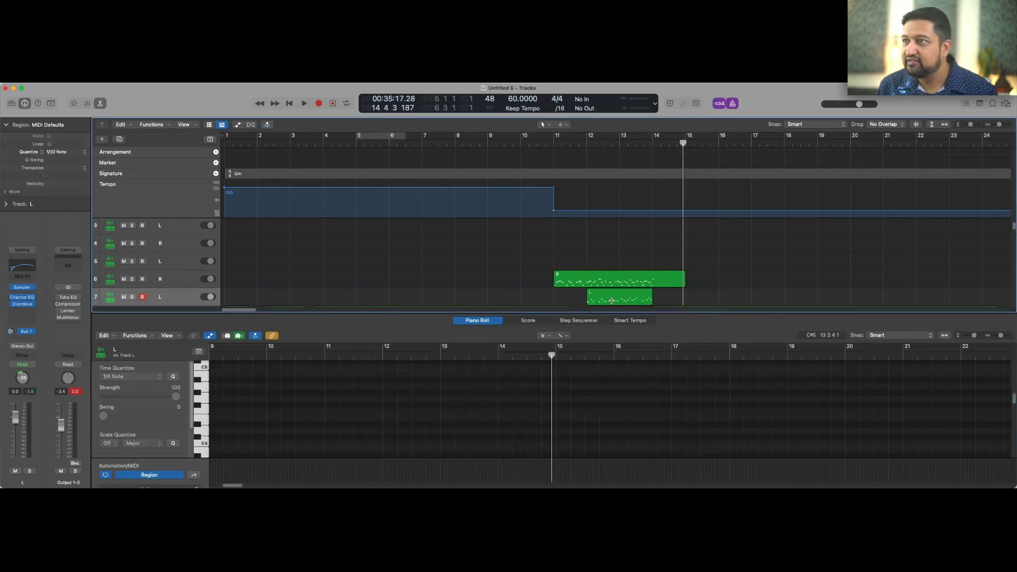
click(653, 282)
key(Delete)
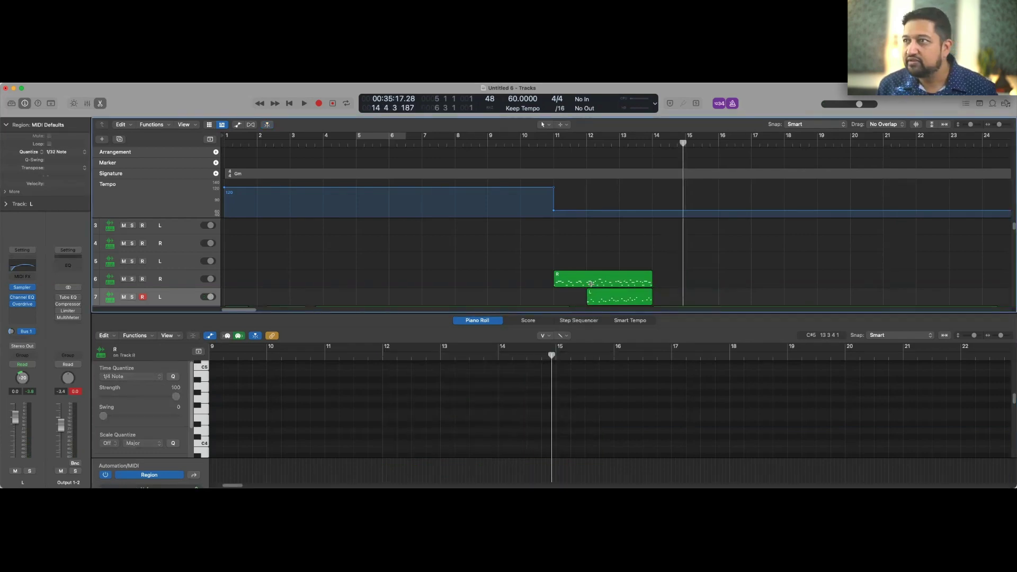
- Split the R region at bar 12 and copy the bar 12–14 R and L regions to bar 14
click(586, 285)
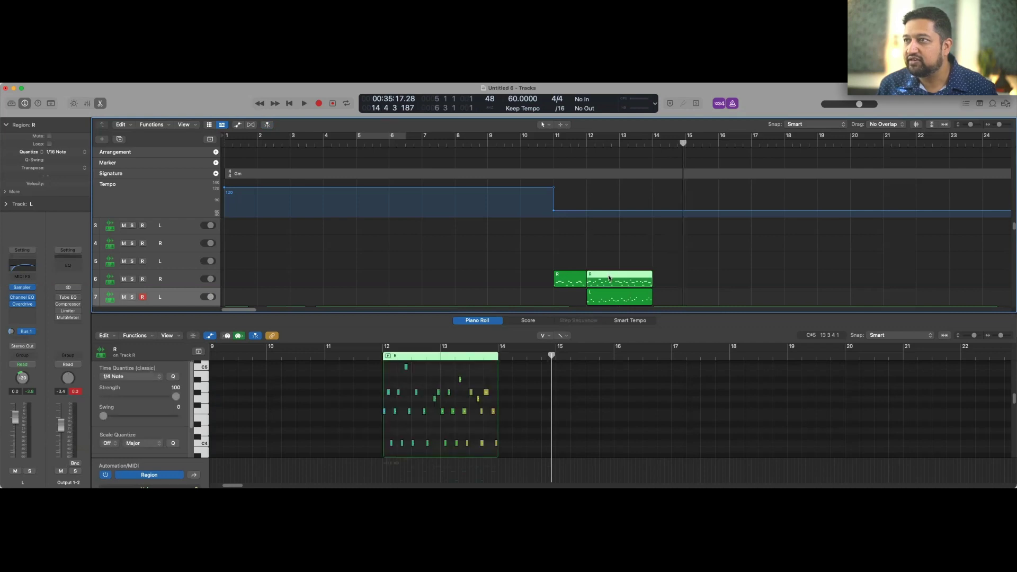
drag(609, 277, 686, 293)
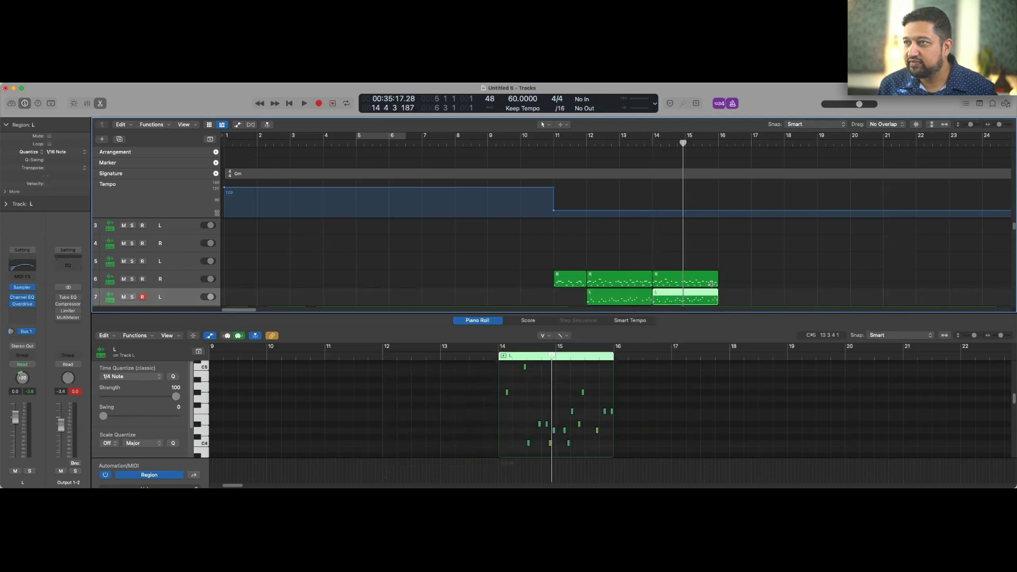
click(726, 291)
key(e)
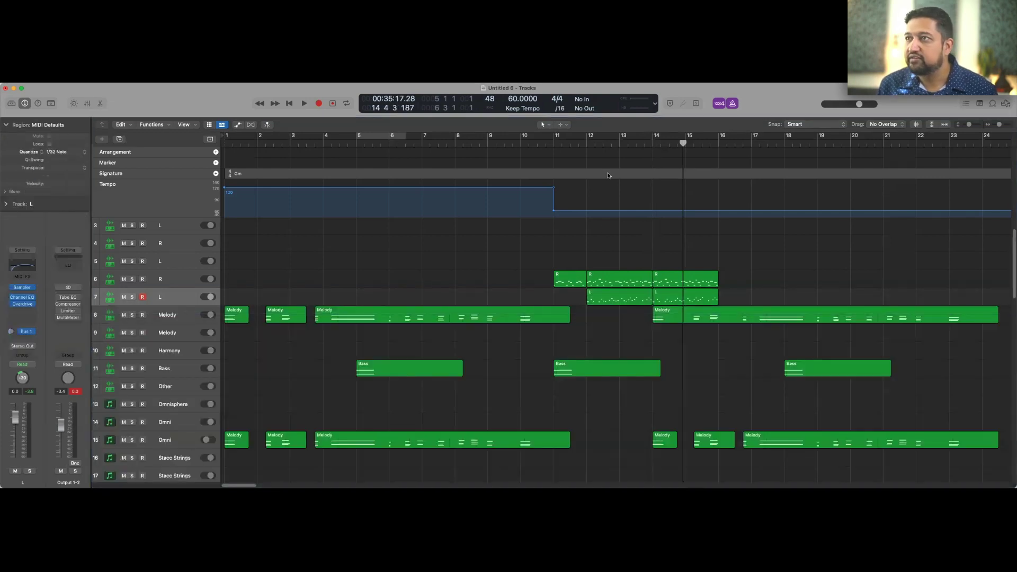
- Raise the tempo from bar 11 onward to 120 BPM and play the arrangement from just before bar 11 to bar 16
drag(591, 210, 593, 190)
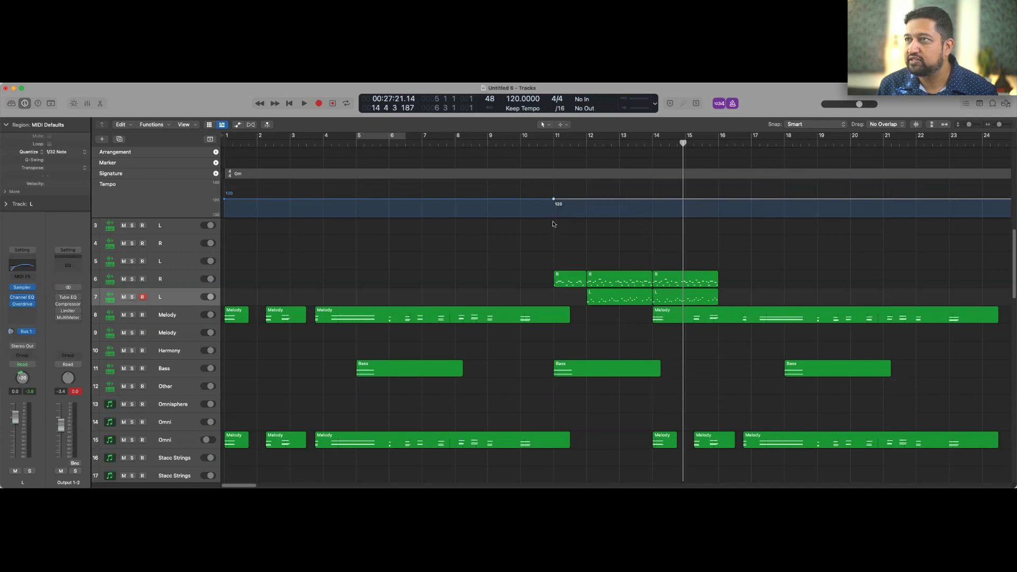
click(567, 226)
click(541, 140)
key(space)
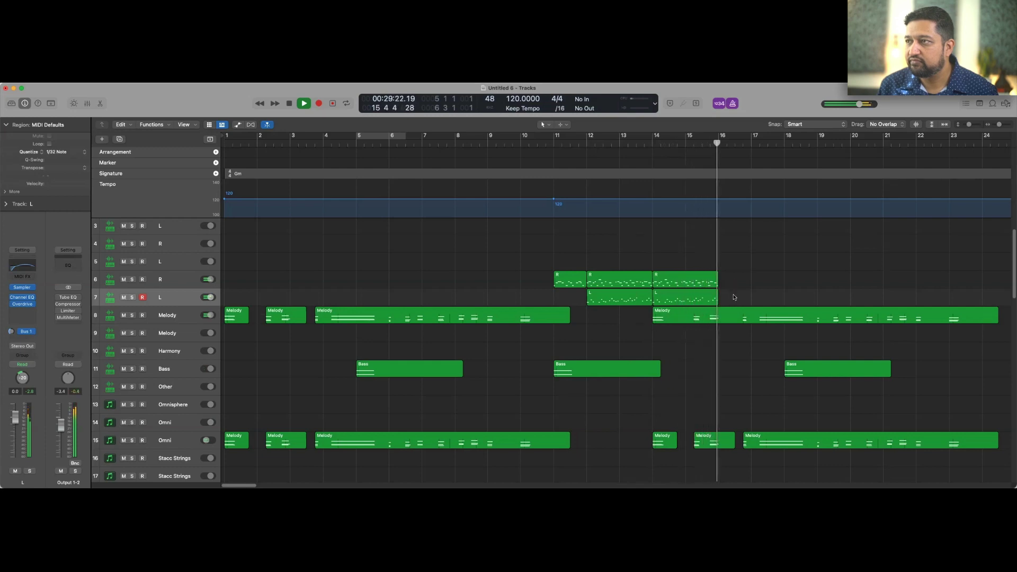
key(space)
- Join the two L regions on track 7 between bars 12 and 16 into one region
drag(731, 297, 616, 297)
double_click(609, 302)
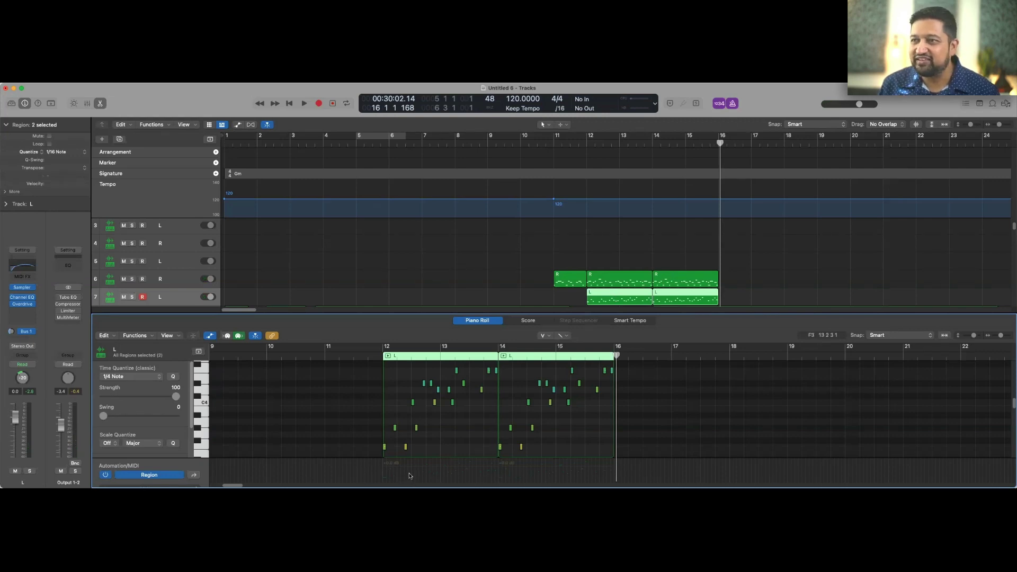
key(e)
right_click(602, 298)
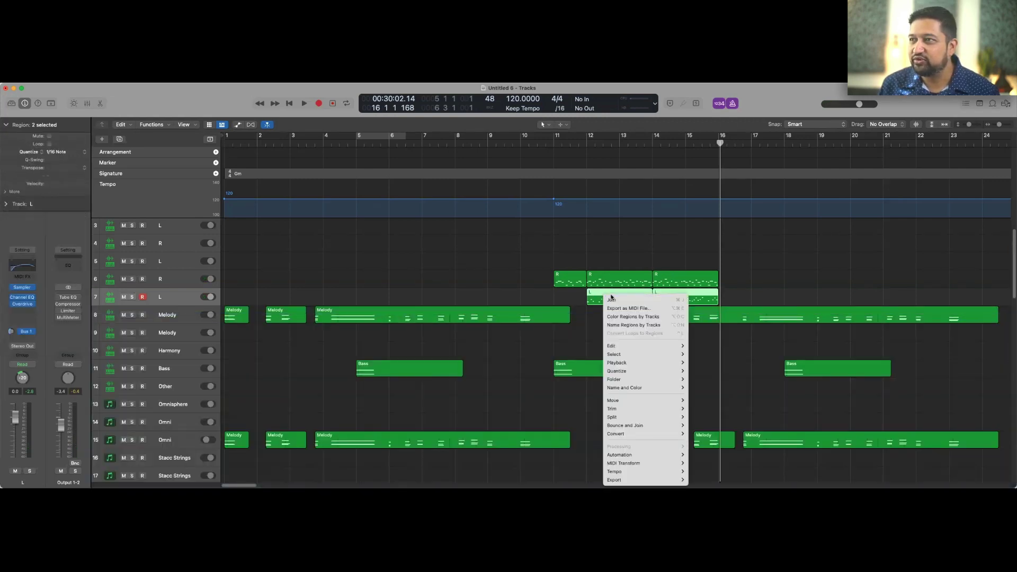
click(625, 340)
- Shape the joined L region's note velocities as a ramp rising from bar 12 to bar 14 and falling to bar 16
double_click(612, 295)
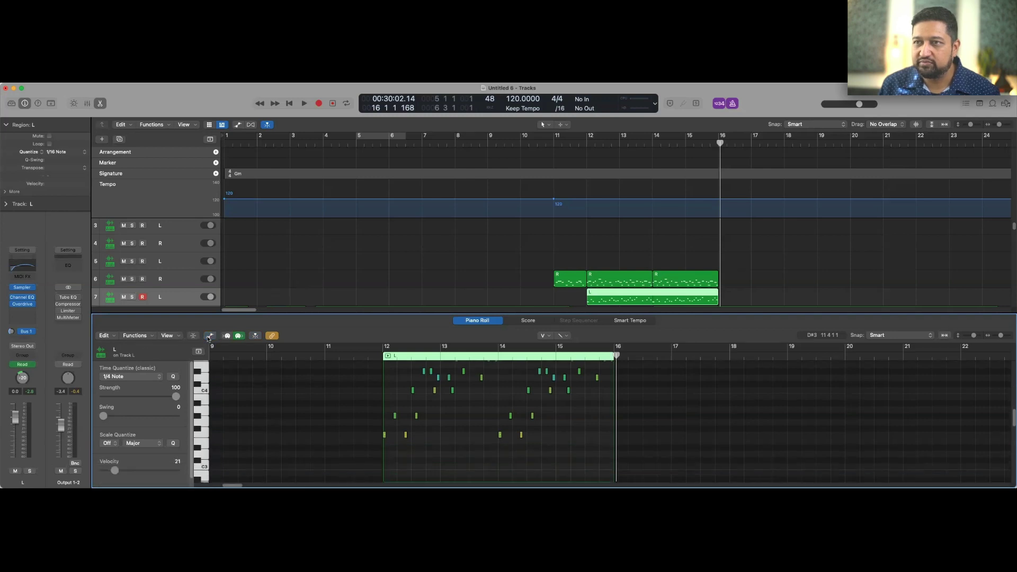
drag(165, 458, 161, 415)
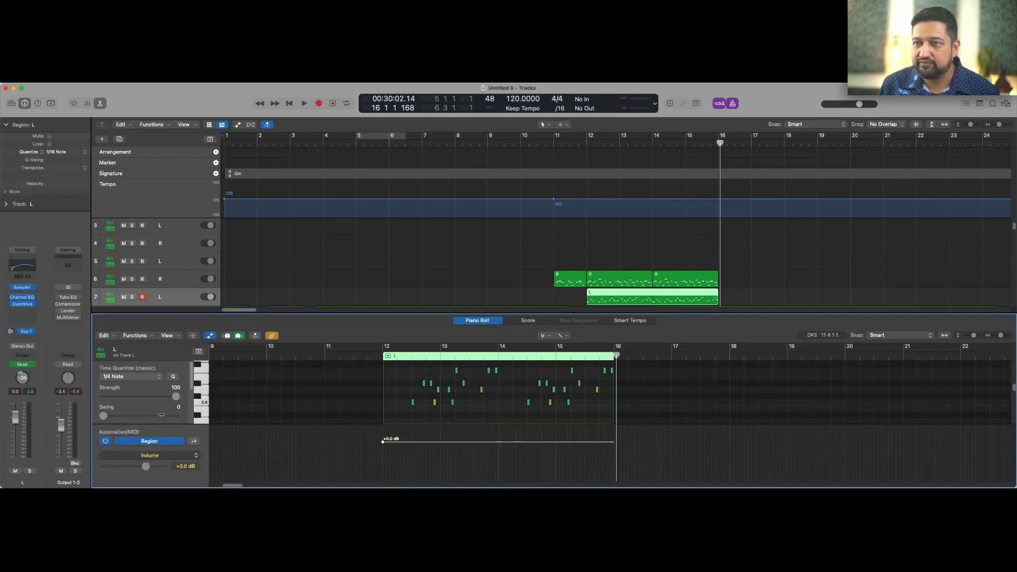
click(164, 455)
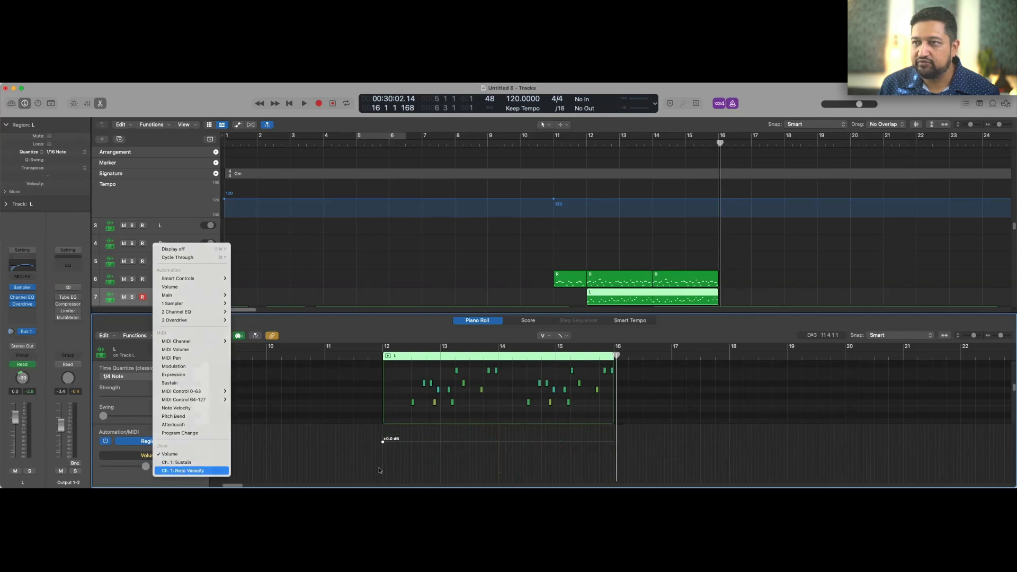
key(Return)
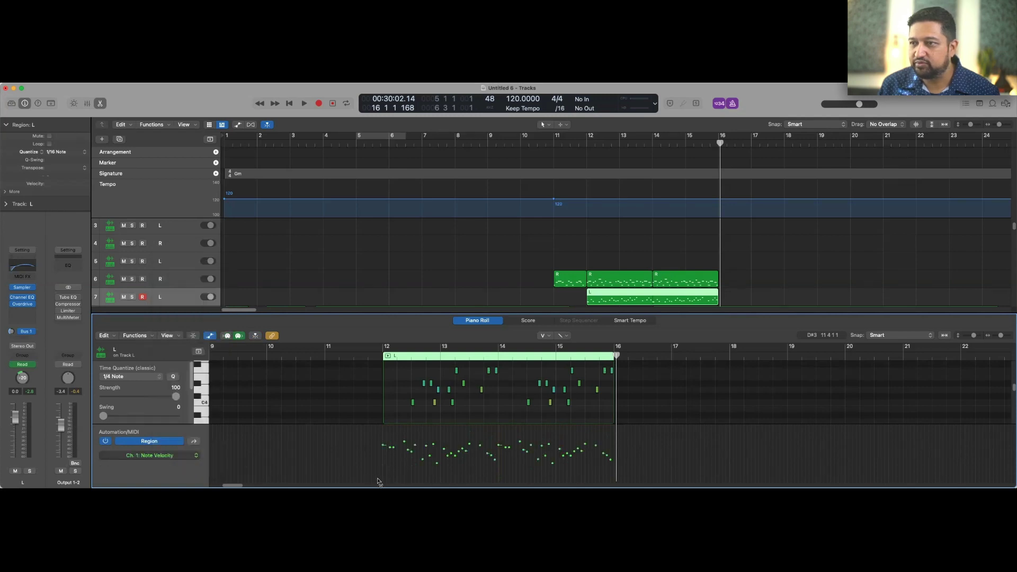
drag(495, 453, 498, 450)
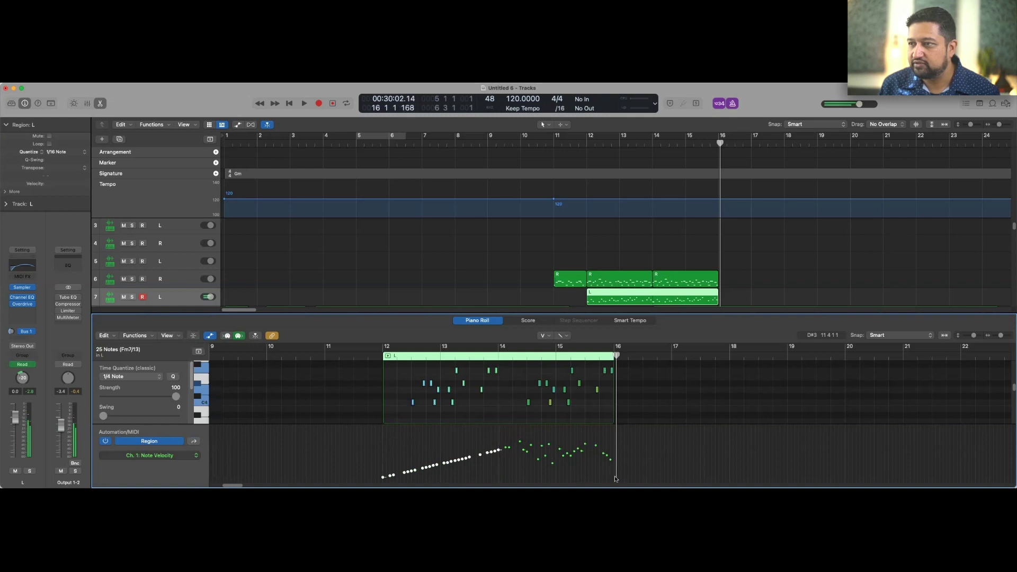
drag(504, 451, 503, 451)
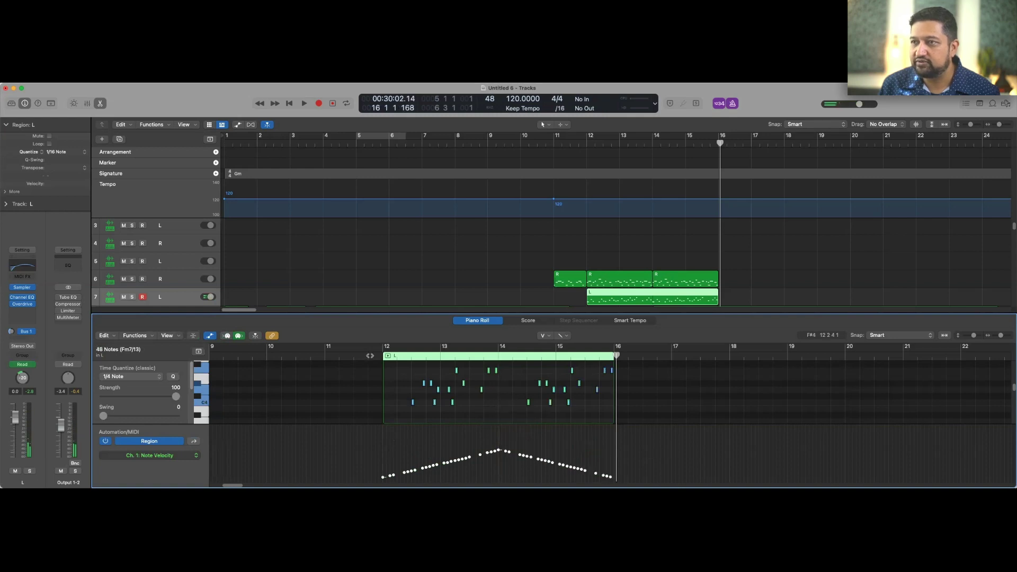
- Audition the joined L region in solo and view its notation in the score editor
key(shift+space)
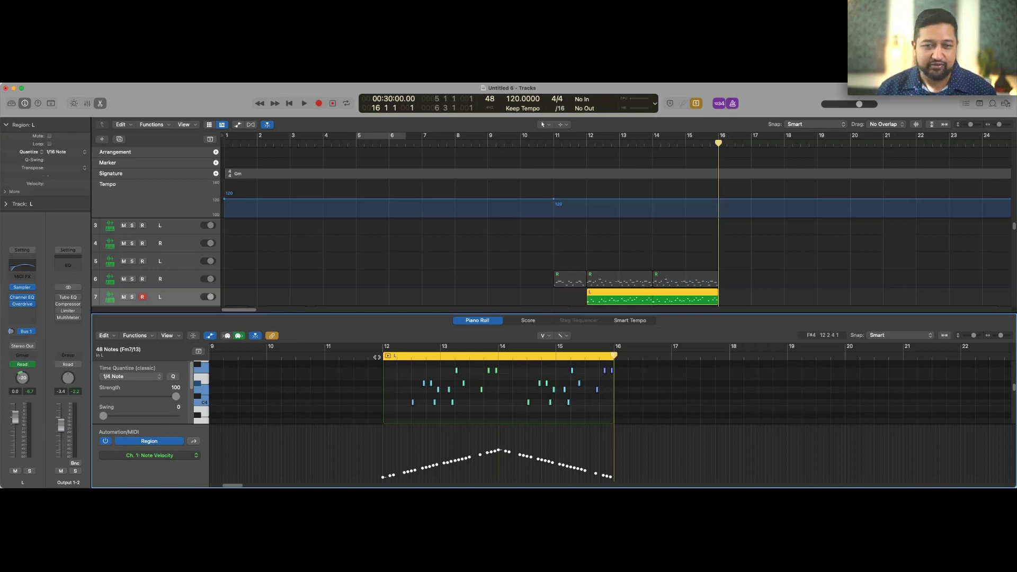
key(n)
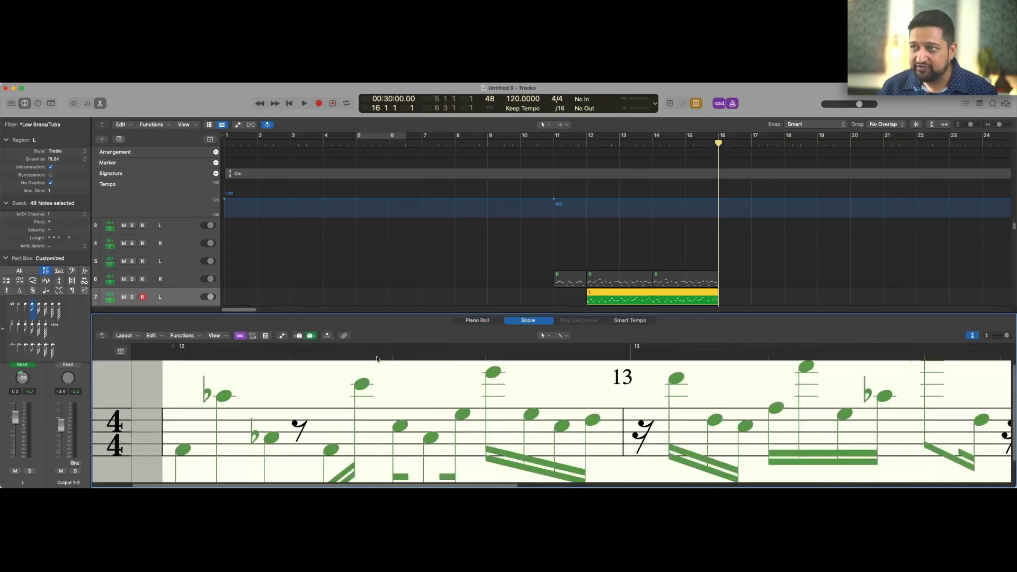
key(e)
key(super+a)
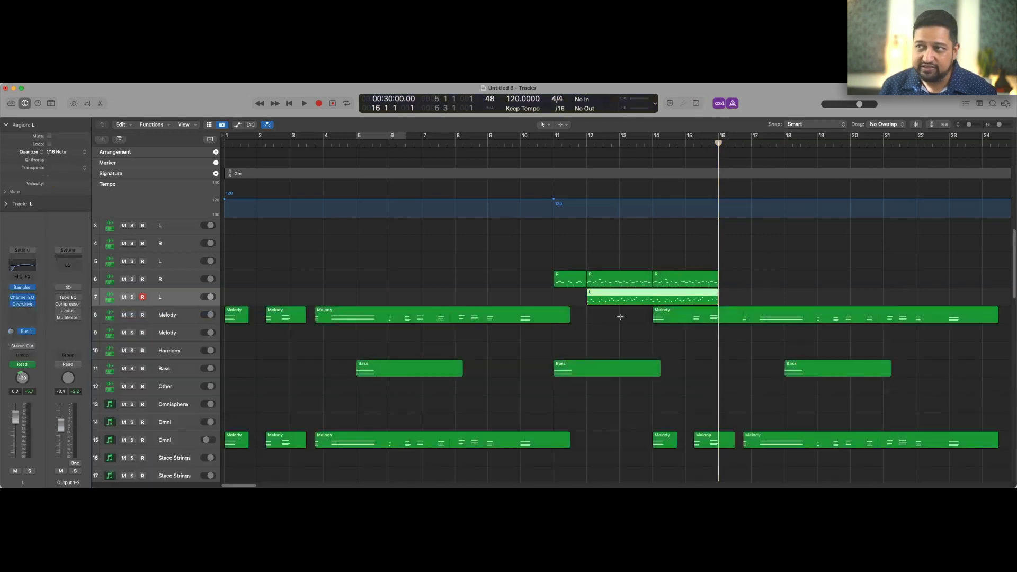
click(623, 315)
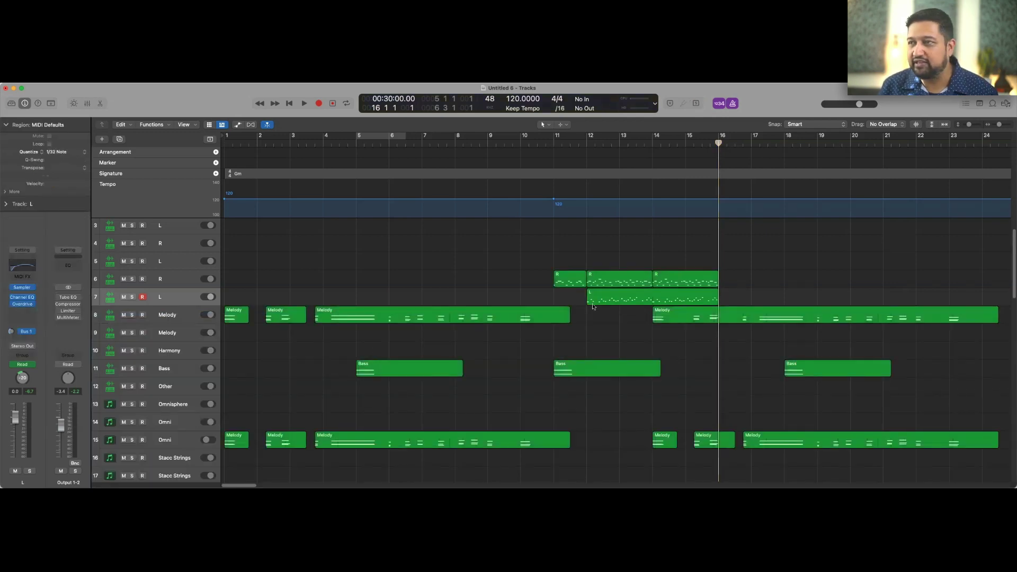
- Raise the velocity of the two notes in the Bass region at bar 11
click(580, 375)
key(e)
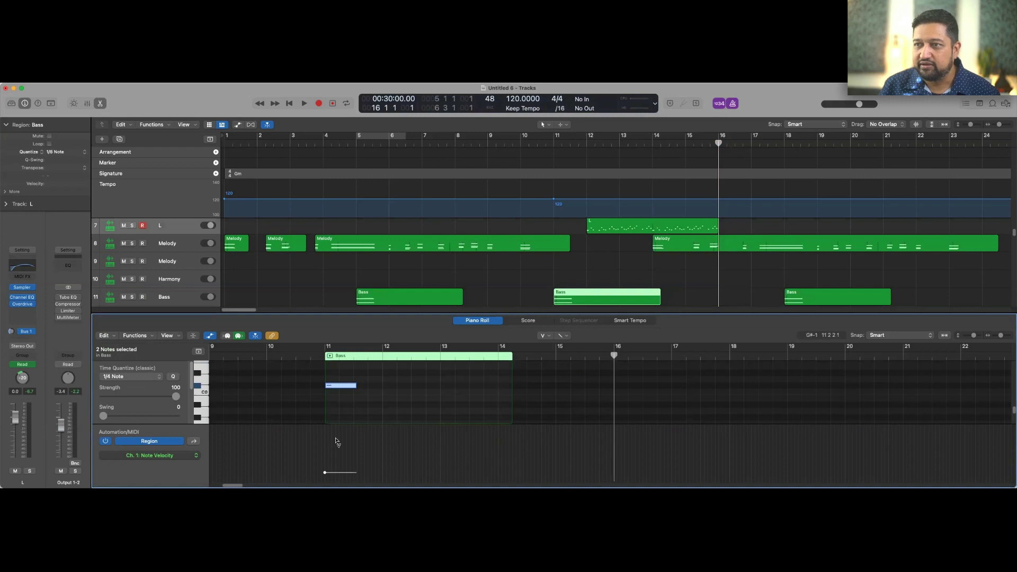
drag(338, 451, 354, 454)
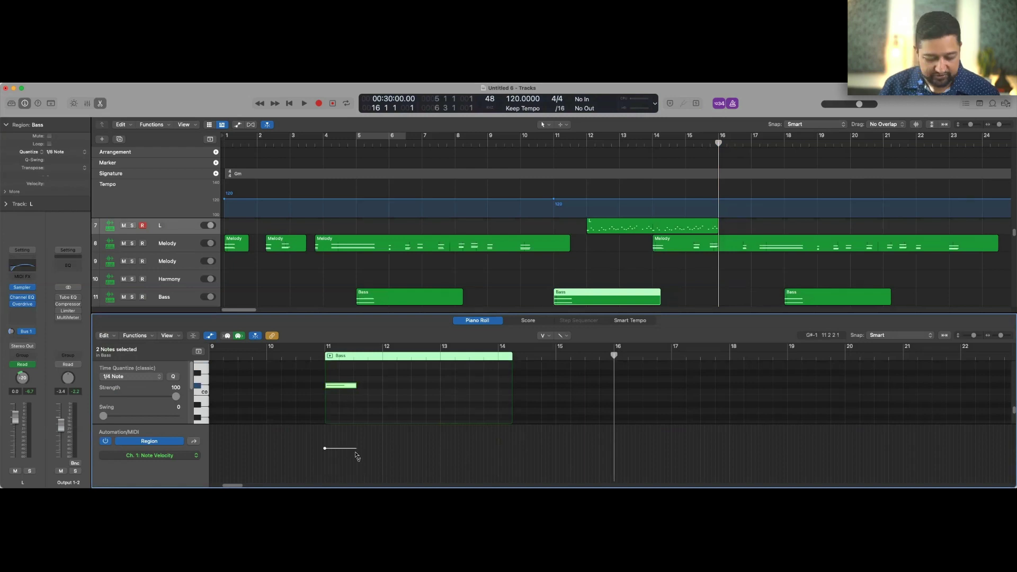
key(e)
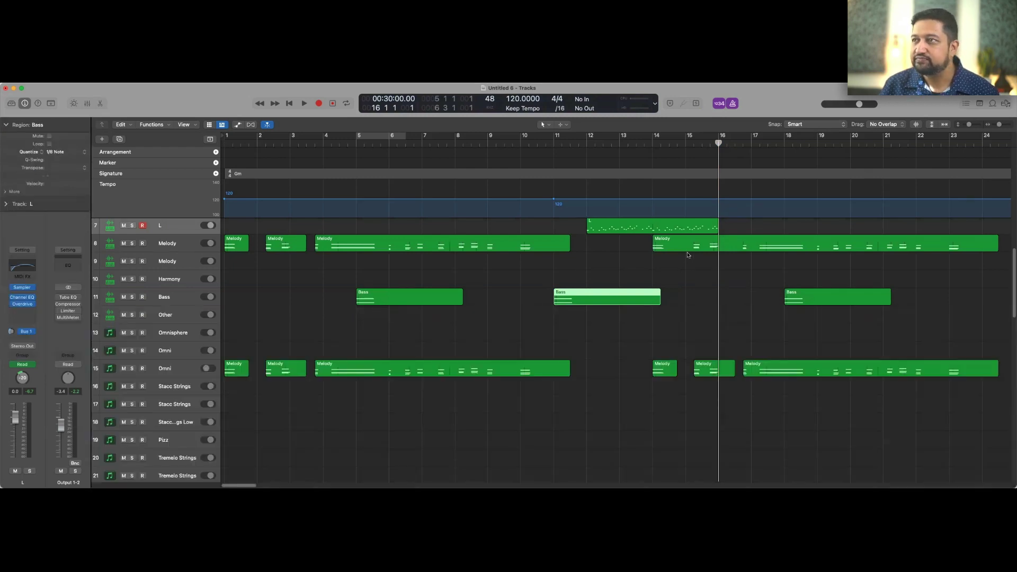
click(687, 254)
scroll(694, 259, up, 3)
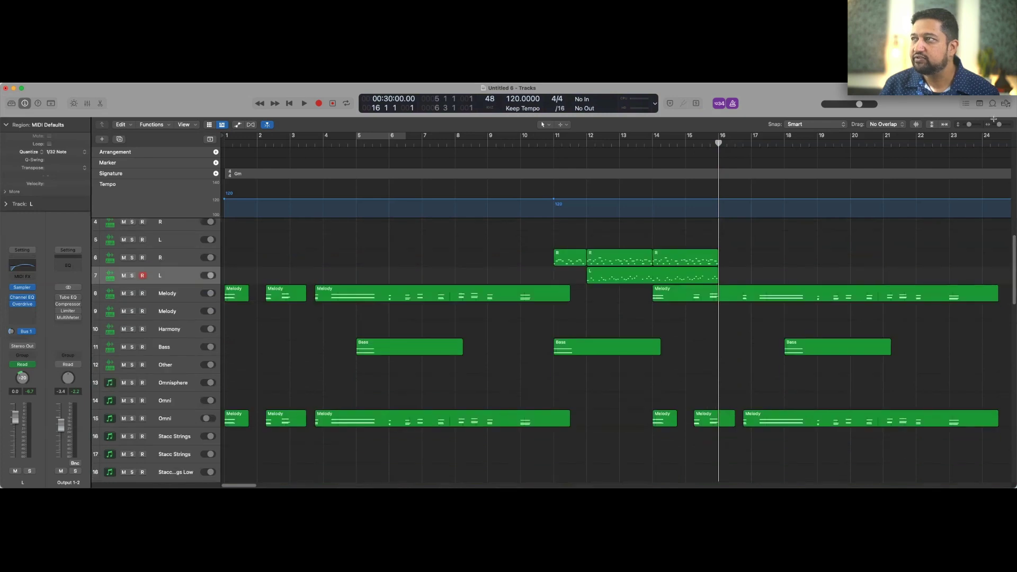
- Loop the R region at bar 14 on track 6 and the L region on track 7 out to bar 23
drag(999, 124, 995, 125)
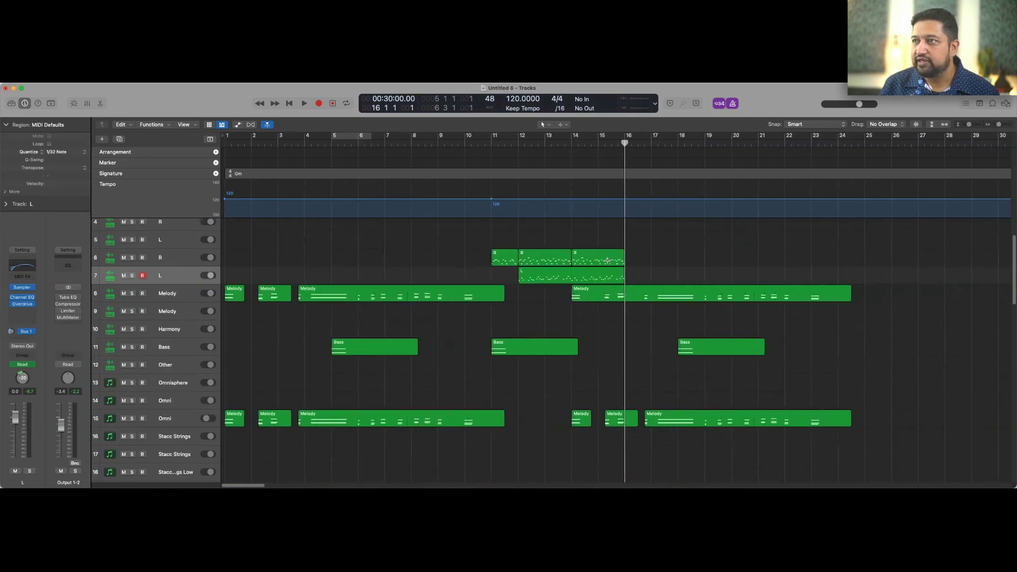
click(624, 255)
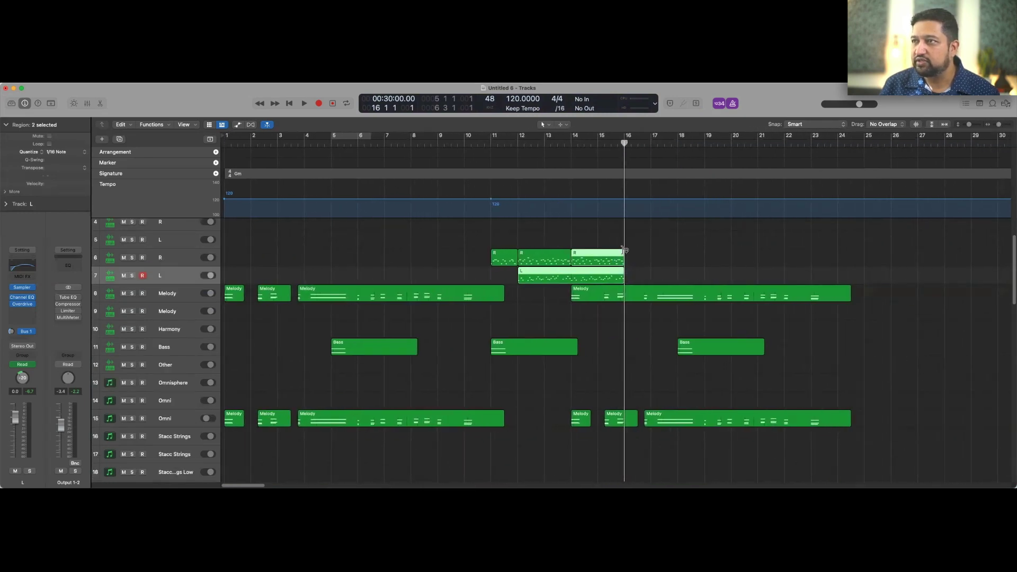
drag(624, 255, 810, 246)
click(762, 317)
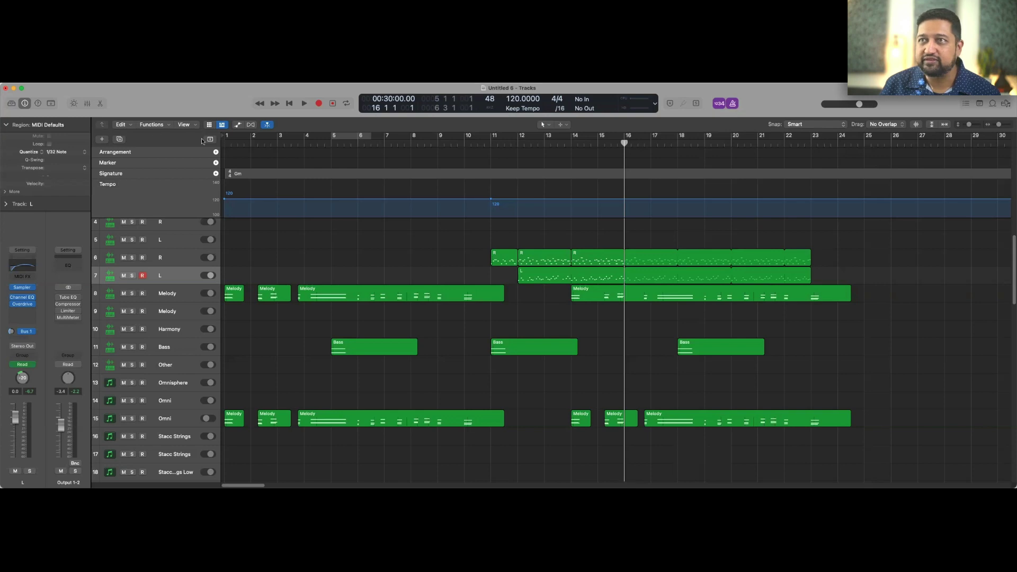
- Play the whole arrangement from bar 1 through bar 23 to hear the looped R and L parts
click(222, 142)
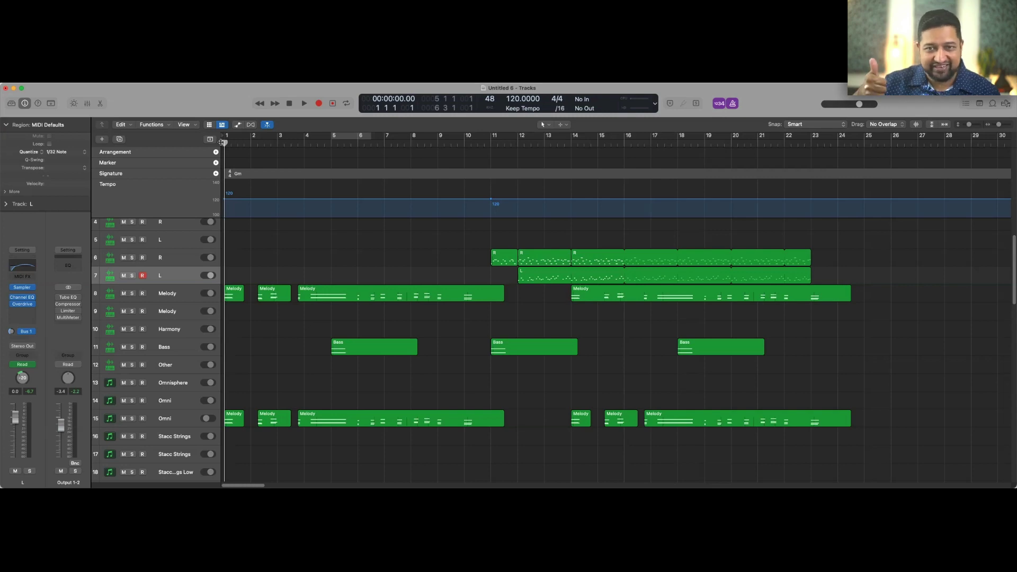
key(space)
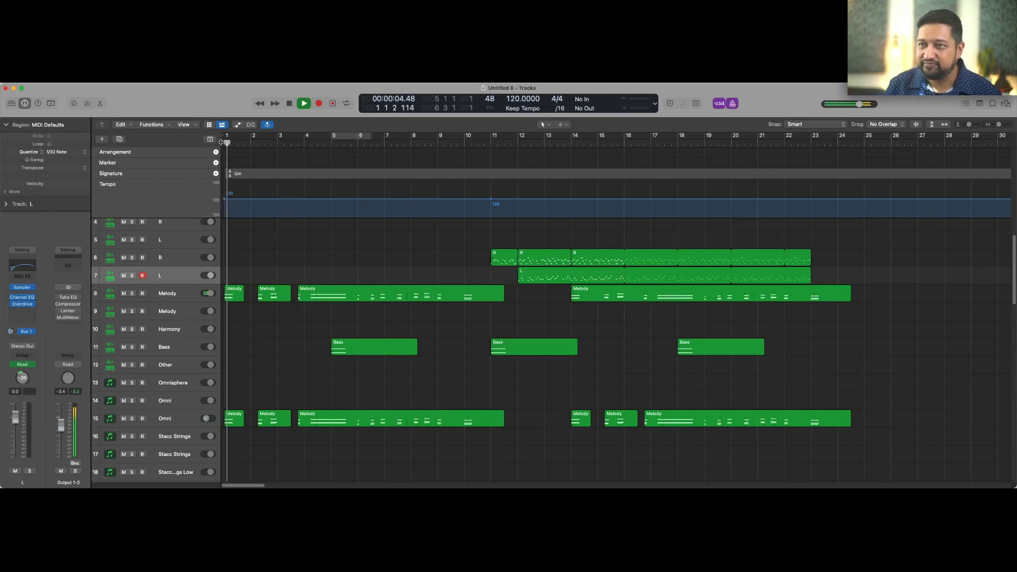
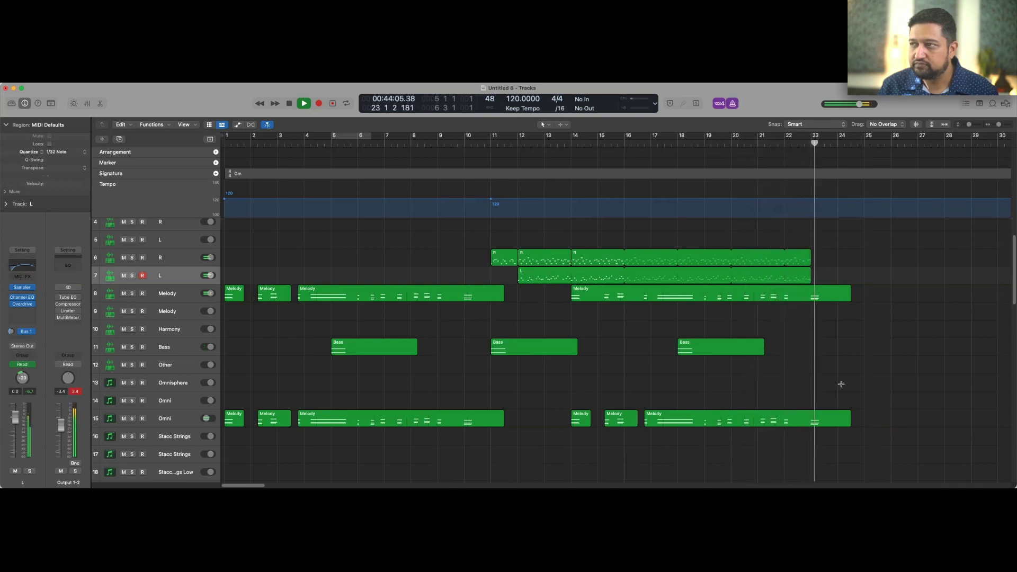
key(space)
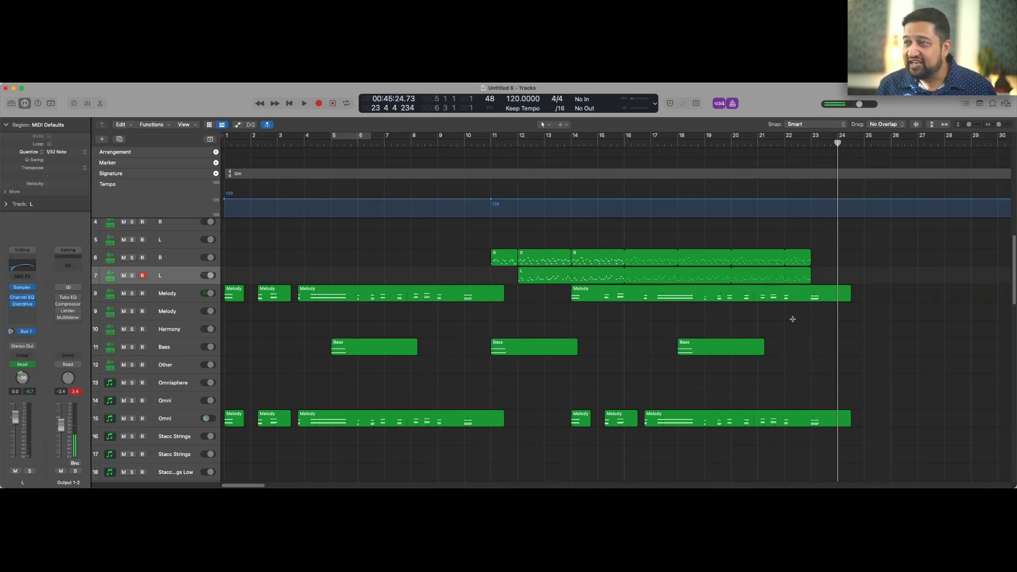
- Delete the Bass region at bar 18 on track 11
click(688, 343)
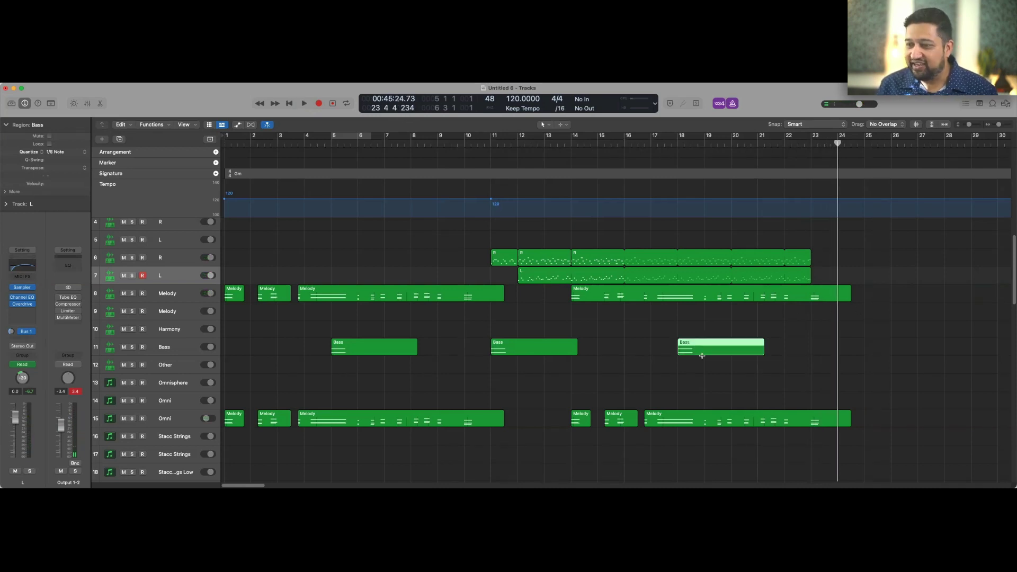
key(Delete)
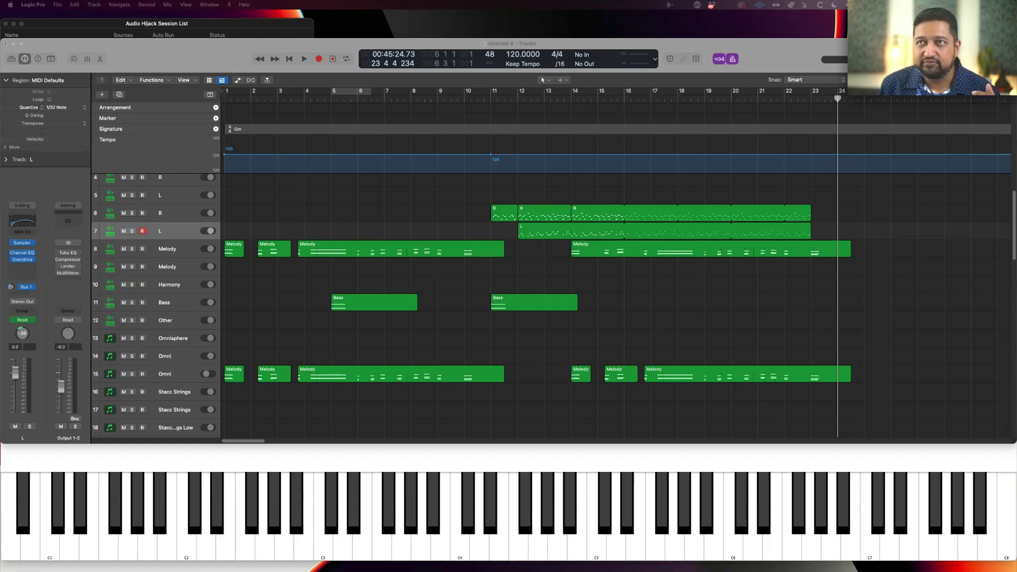
click(96, 41)
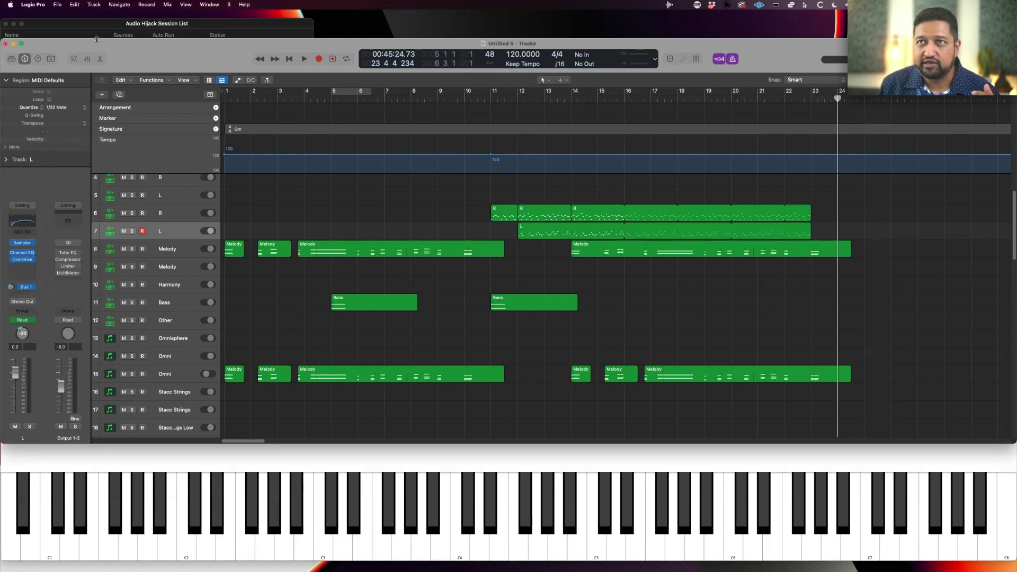
drag(97, 38, 93, 8)
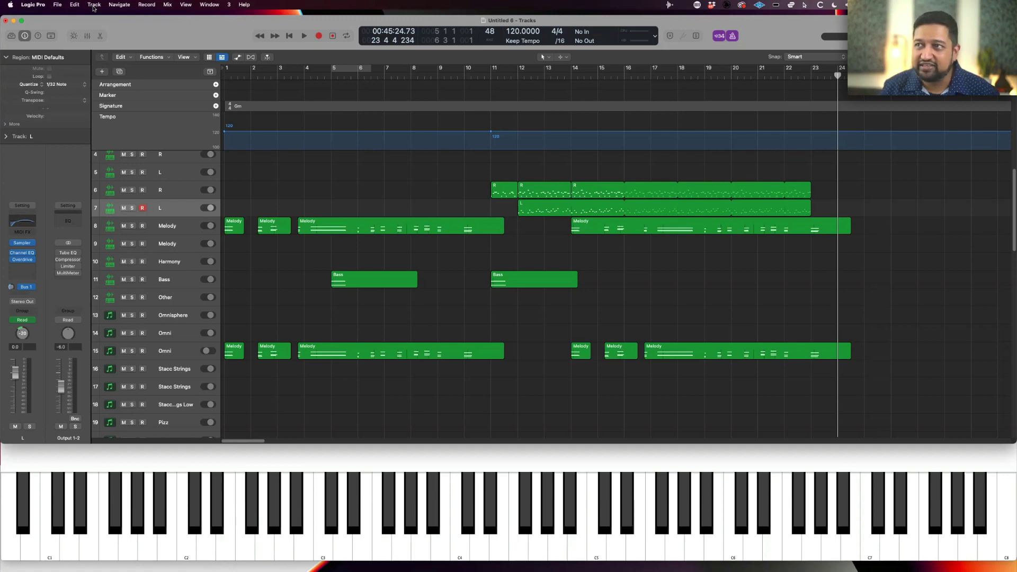
drag(479, 184, 669, 210)
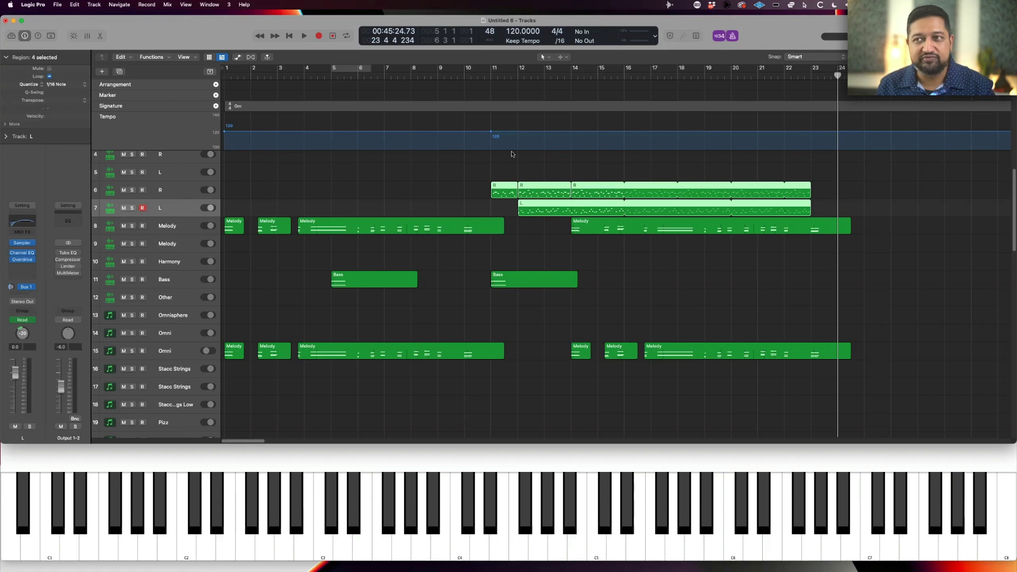
click(535, 225)
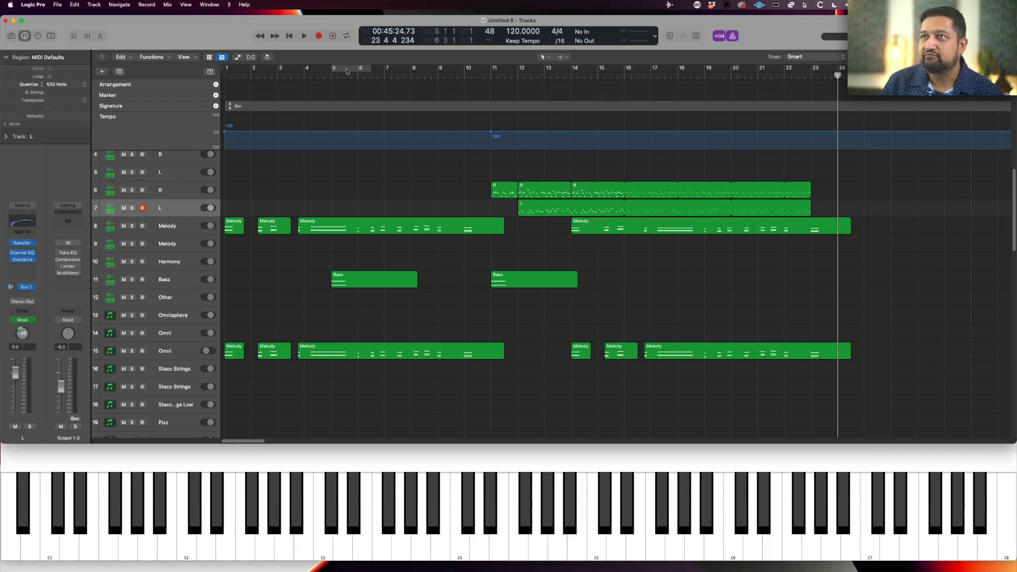
drag(313, 15, 312, 28)
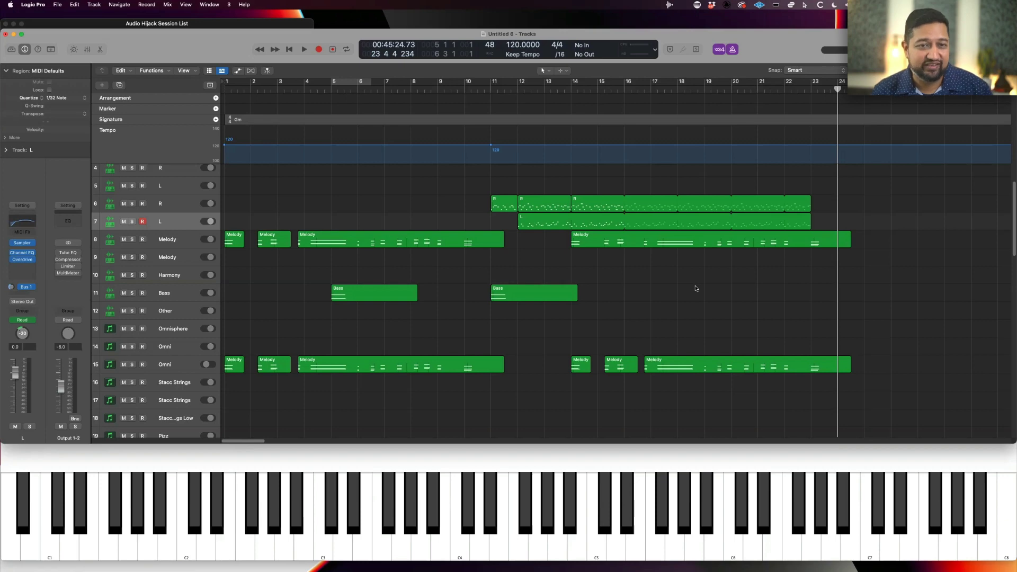
- Copy the R and L regions from tracks 6 and 7 to the Stacc Strings and low Stacc Strings tracks 17 and 18, keeping their bar positions
scroll(437, 245, up, 3)
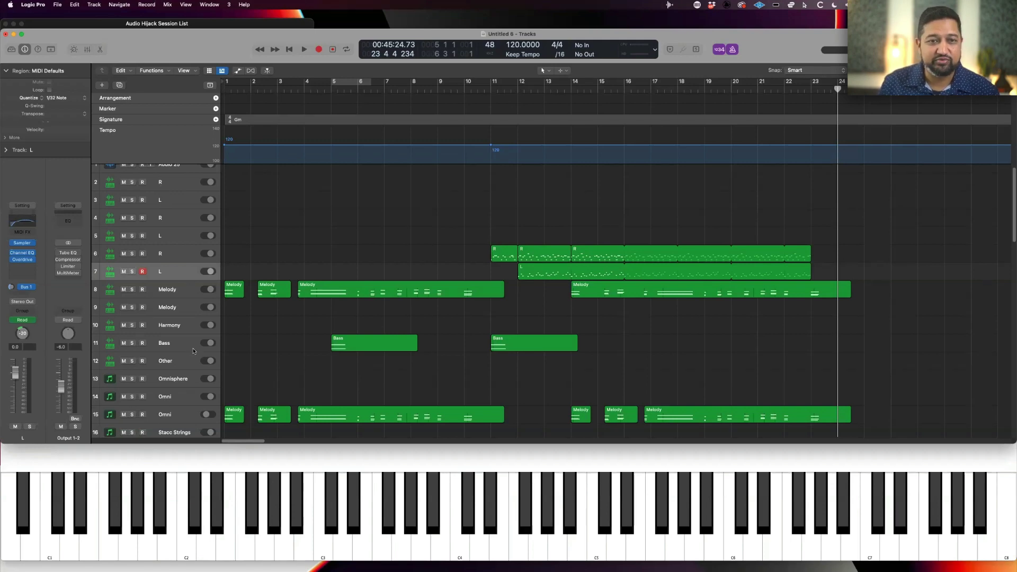
scroll(193, 348, down, 5)
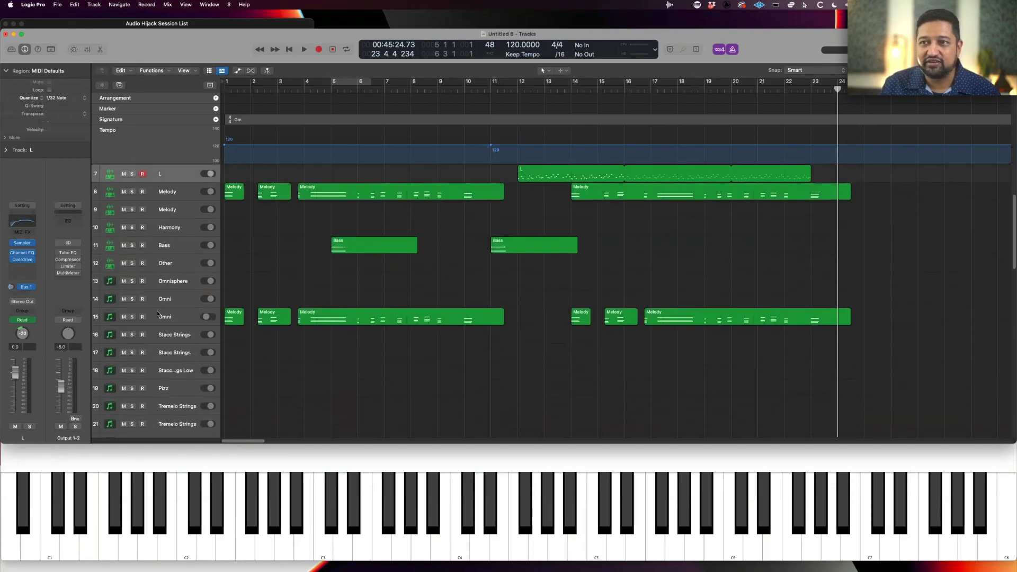
click(175, 341)
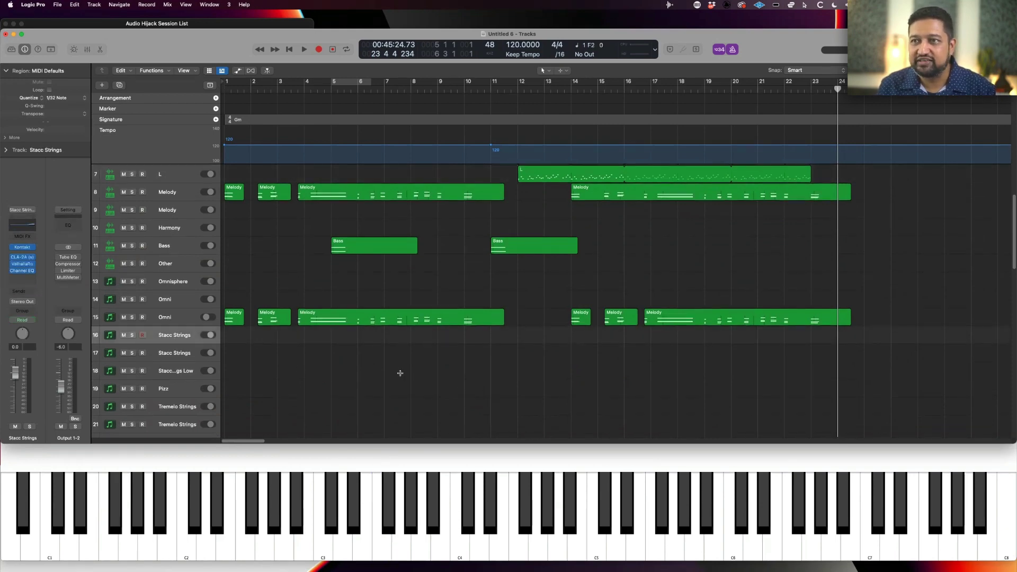
scroll(601, 375, up, 5)
scroll(601, 375, down, 7)
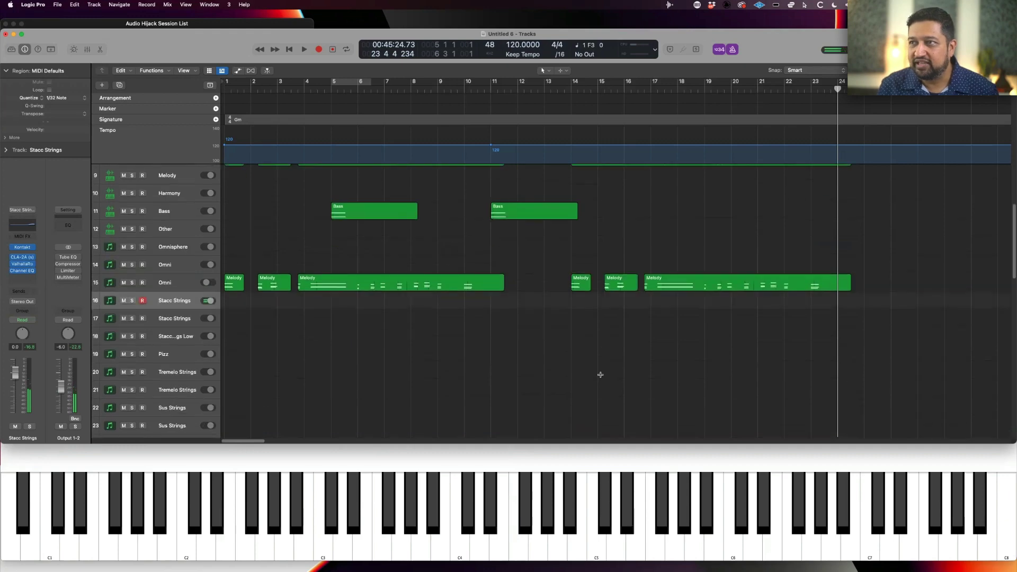
scroll(601, 374, up, 4)
drag(826, 215, 499, 406)
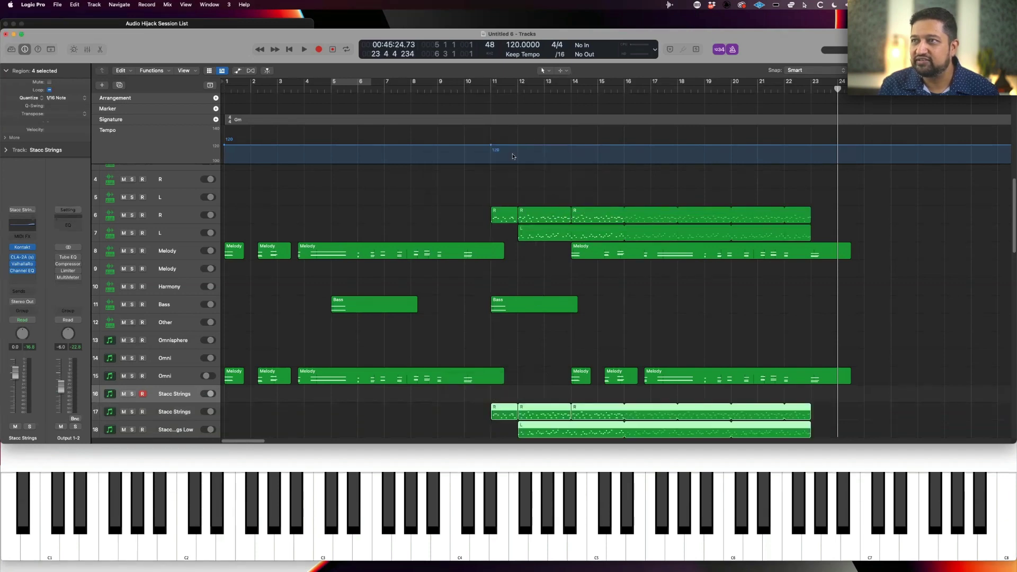
- Audition the copied staccato string regions in solo from bar 11
key(ctrl+s)
click(492, 88)
key(space)
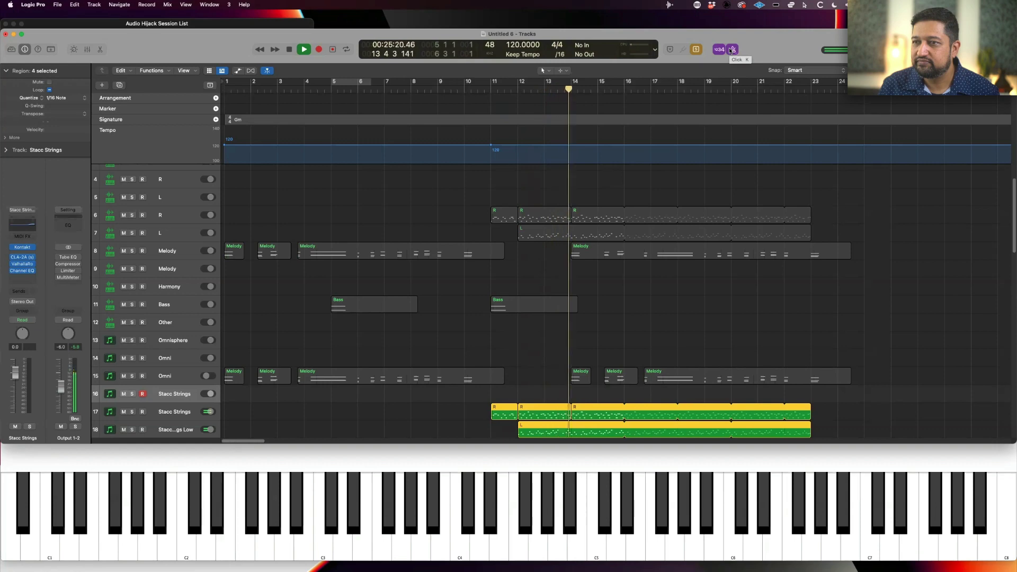
key(space)
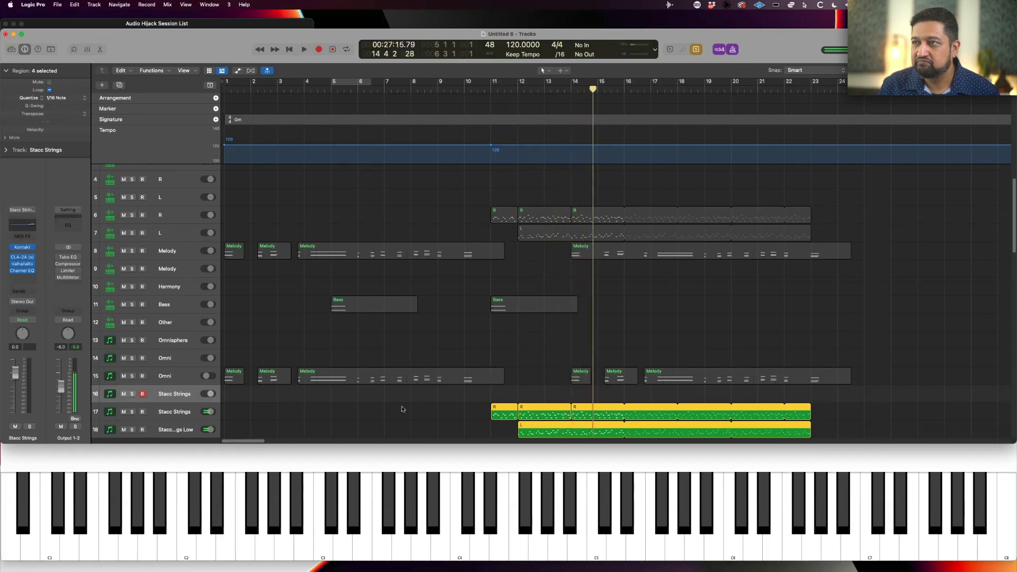
- Turn off solo and the metronome click, and play the full arrangement from just before bar 11 to bar 16
key(ctrl+s)
click(484, 87)
key(space)
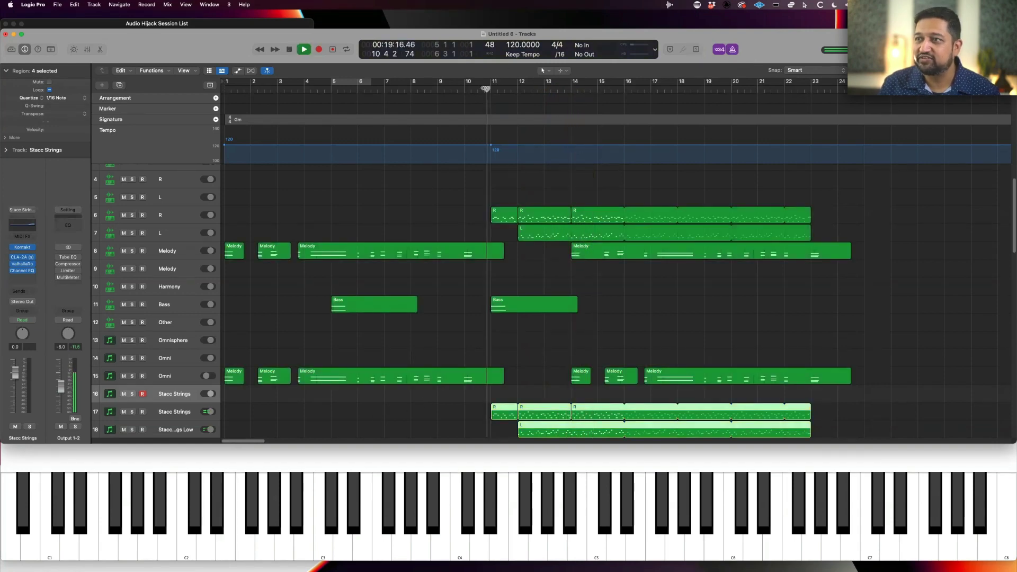
click(732, 49)
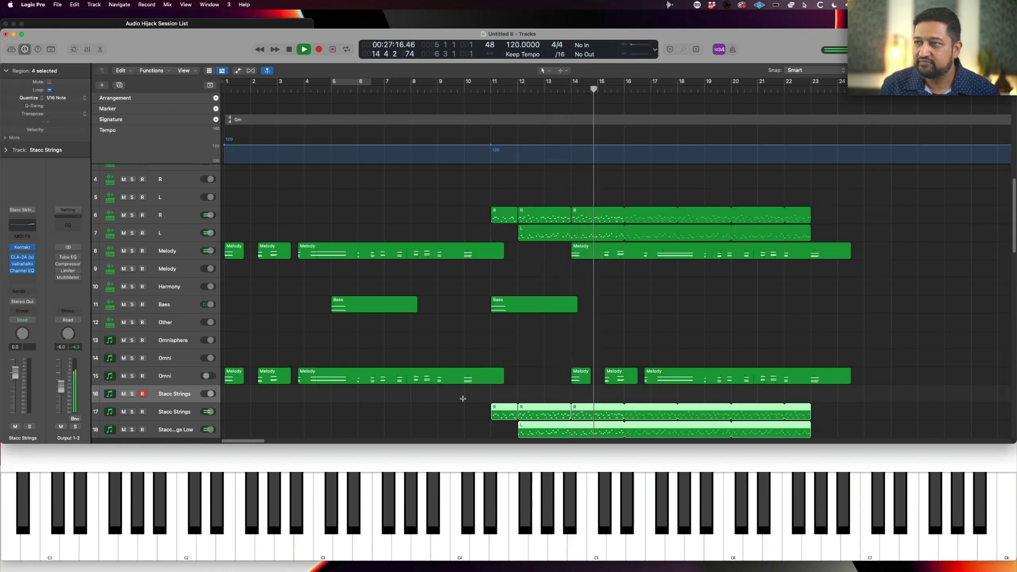
scroll(488, 394, down, 1)
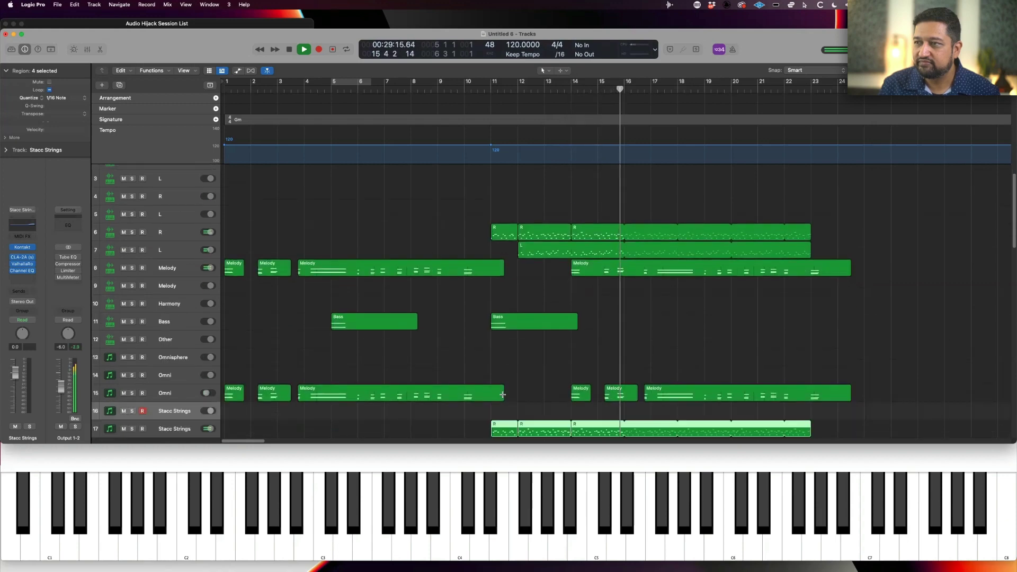
key(space)
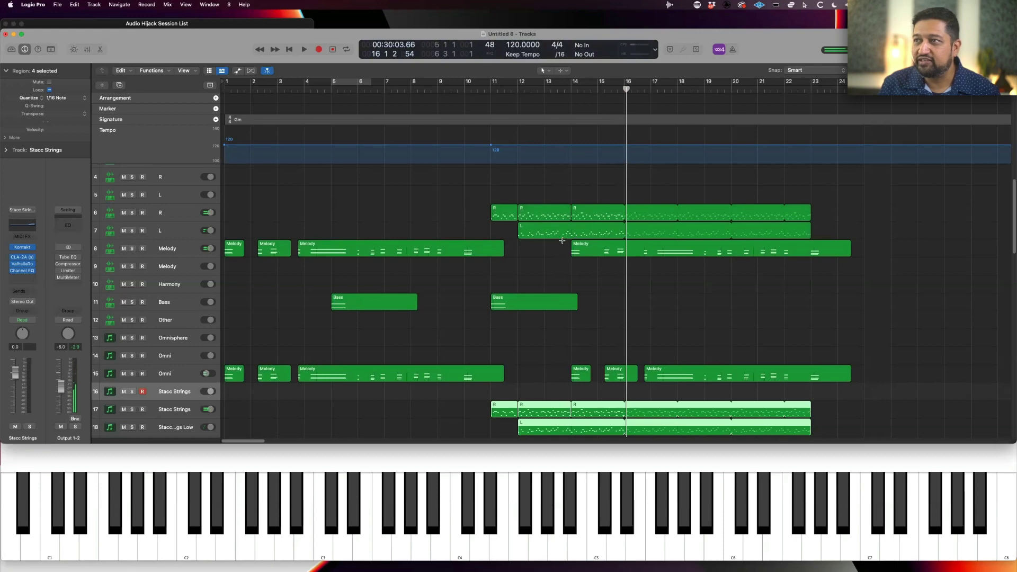
- Copy the Melody region at bar 14 on track 8 to the Crotales, Bells and Vibes tracks at the same bar
click(606, 246)
scroll(601, 248, down, 8)
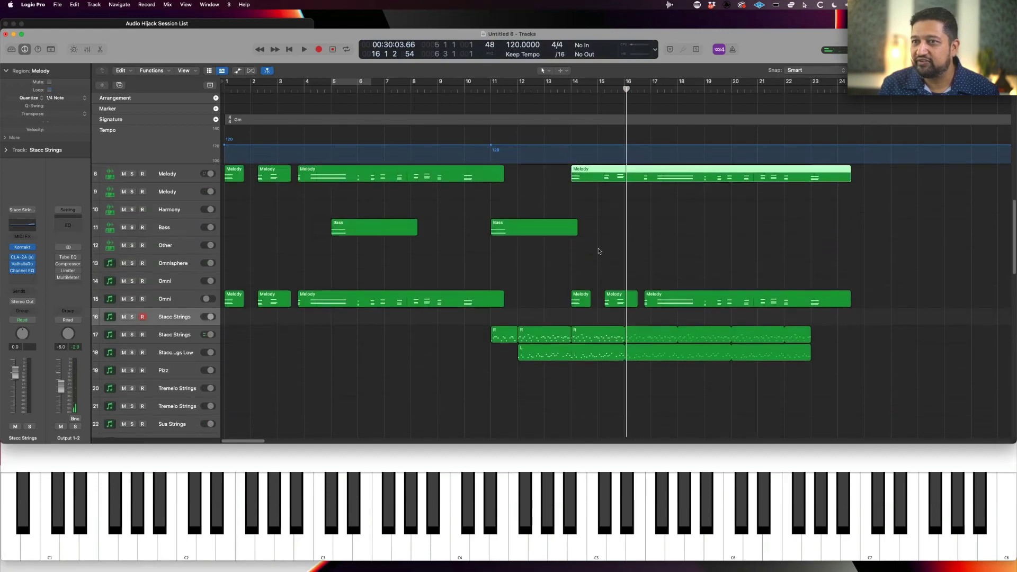
scroll(597, 233, up, 3)
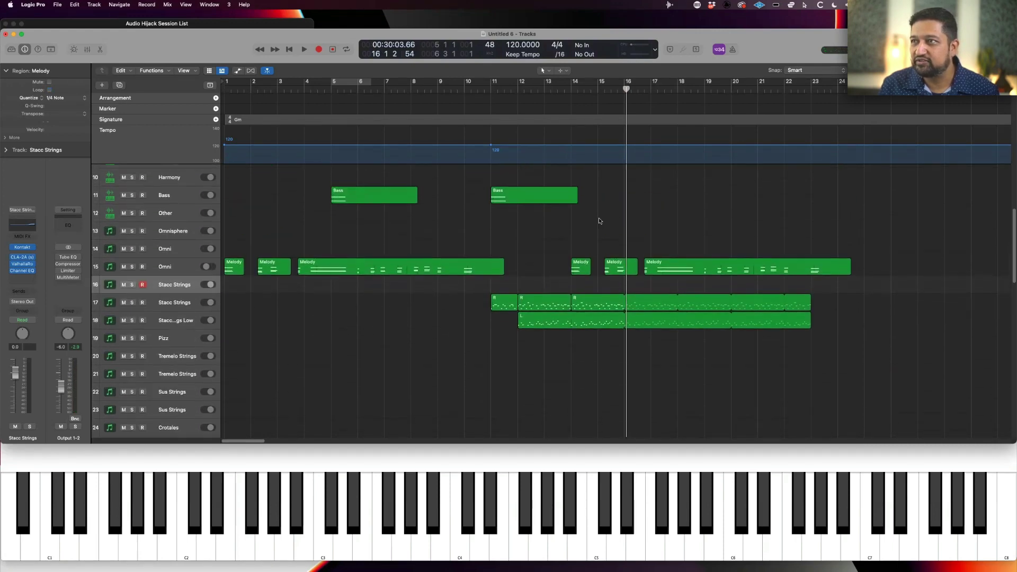
scroll(594, 211, up, 3)
drag(589, 193, 588, 425)
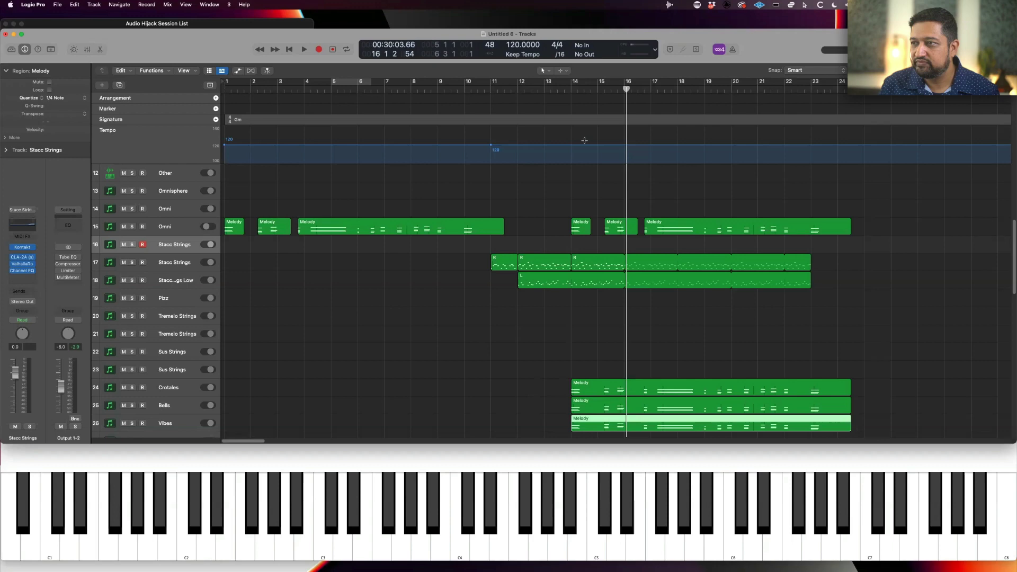
- Play the arrangement from bar 14 to hear the Crotales, Bells and Vibes melody layers
double_click(571, 90)
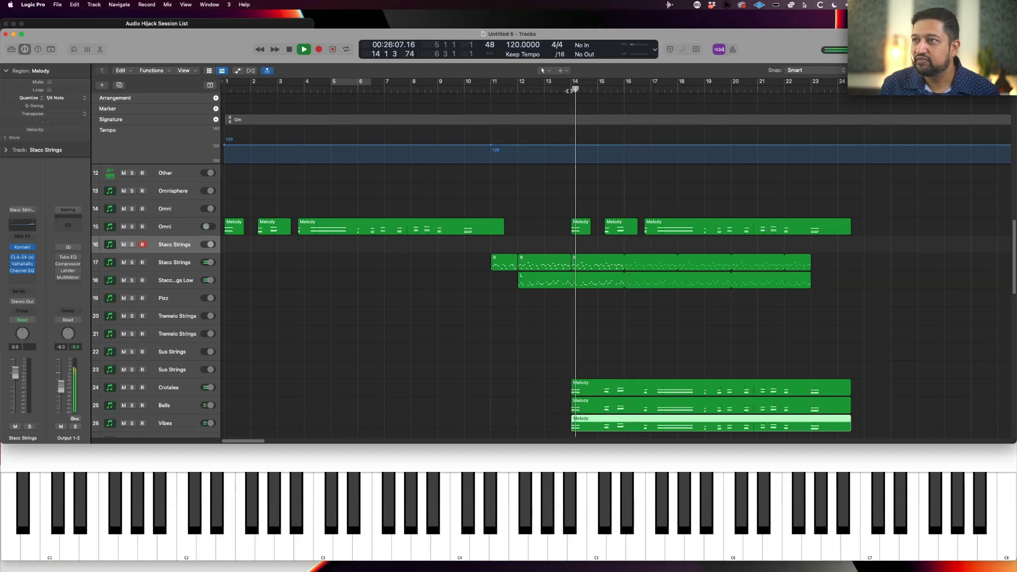
click(553, 313)
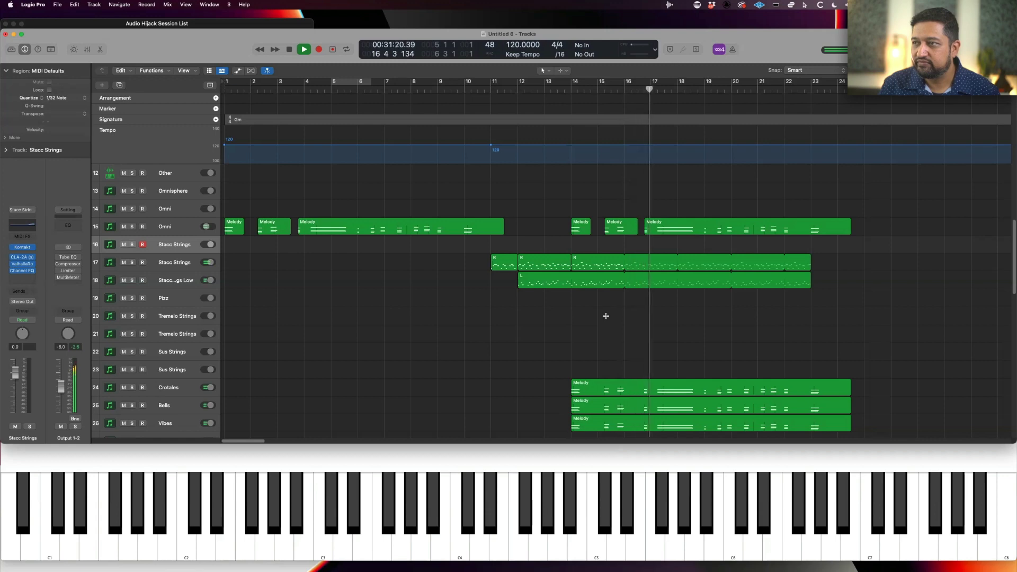
key(space)
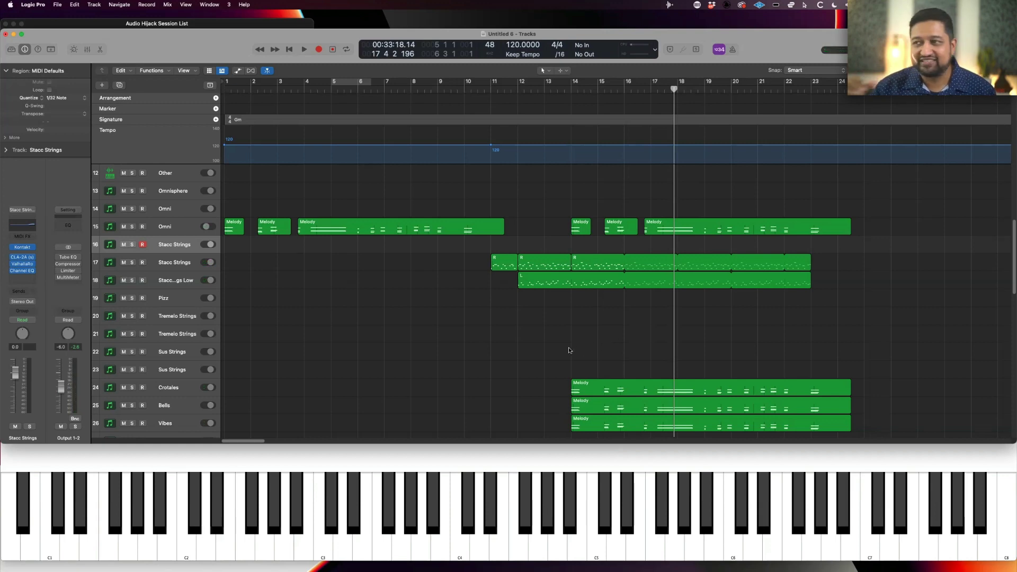
scroll(568, 348, up, 5)
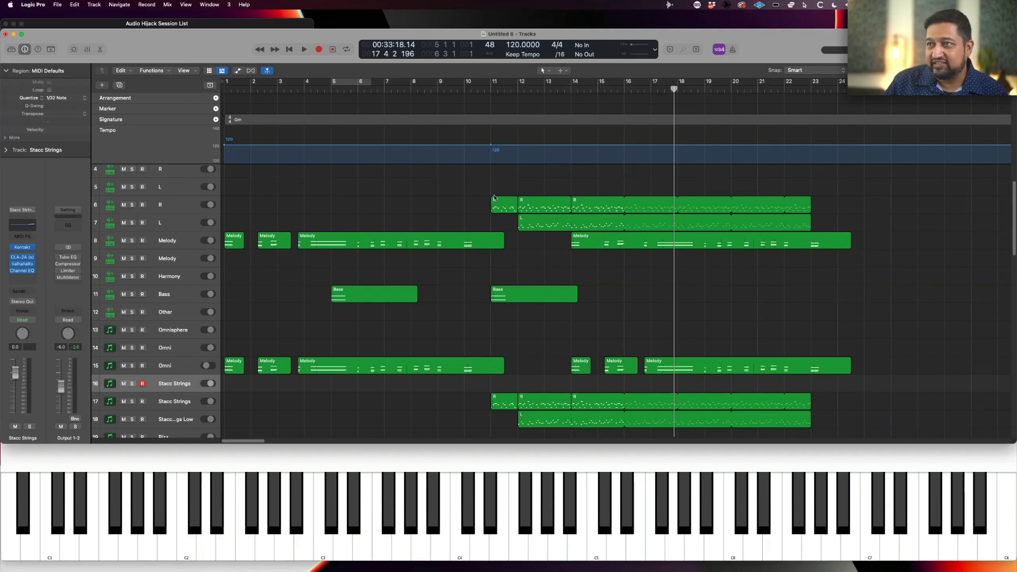
drag(480, 205, 798, 217)
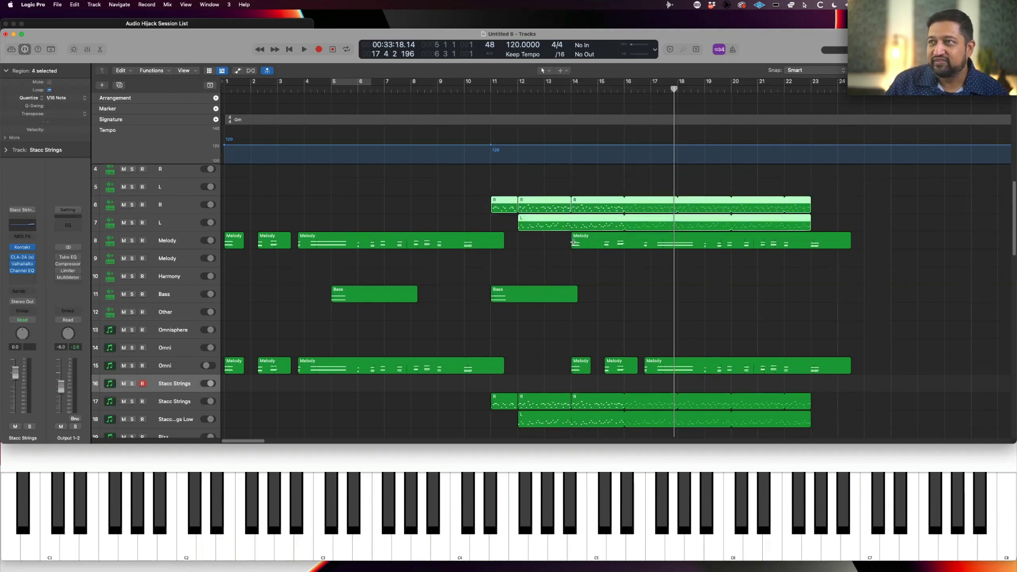
drag(565, 240, 760, 239)
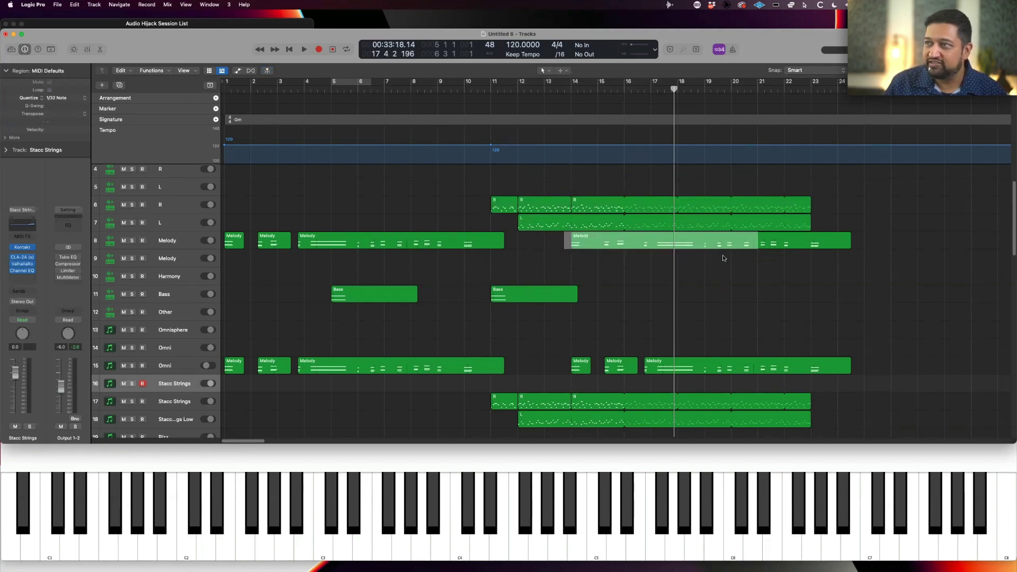
click(724, 258)
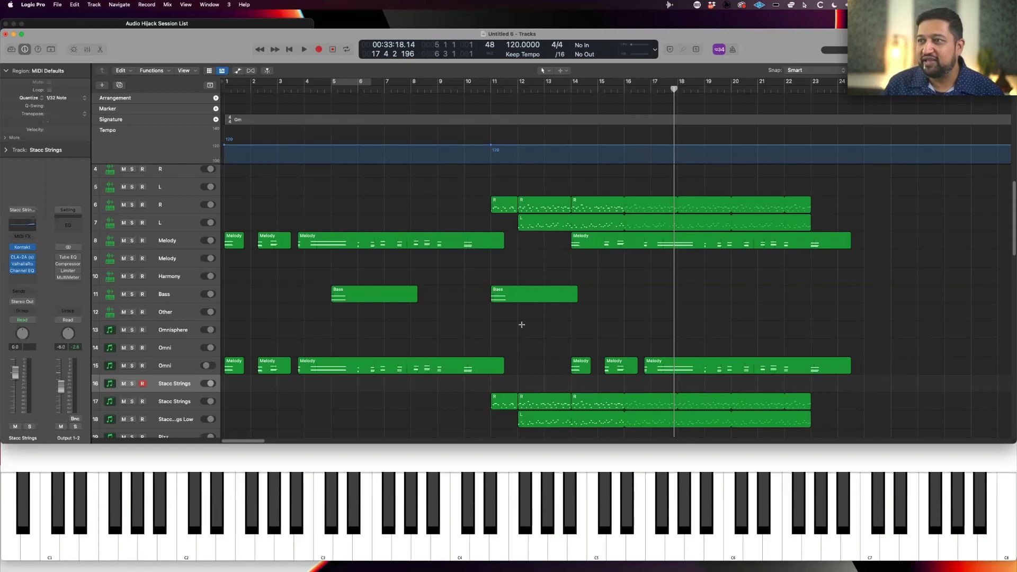
- Cycle from bar 11 to about bar 25, play a bass line along on track 11 Bass, and capture the performance as a recording
click(166, 299)
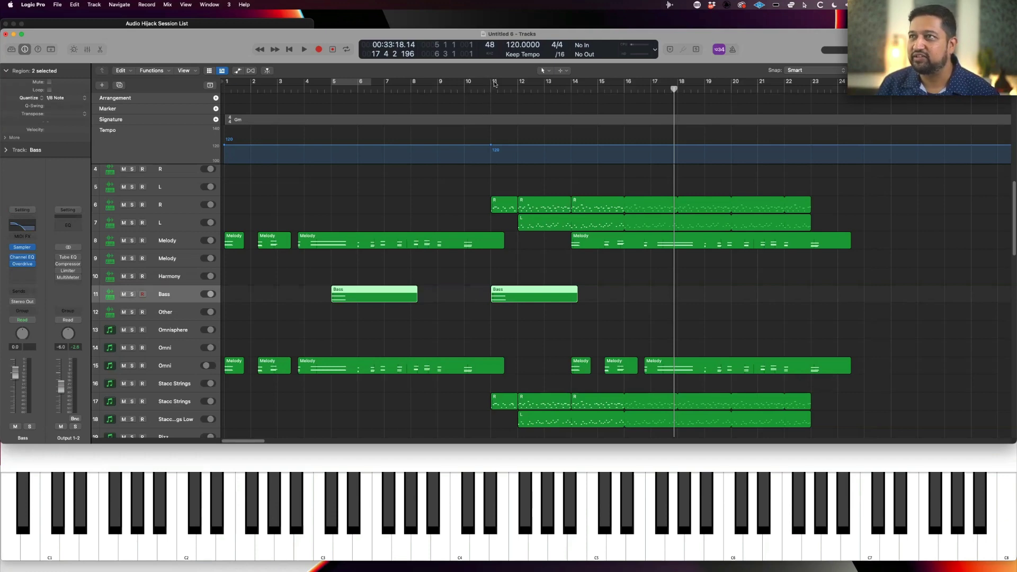
drag(495, 84, 890, 84)
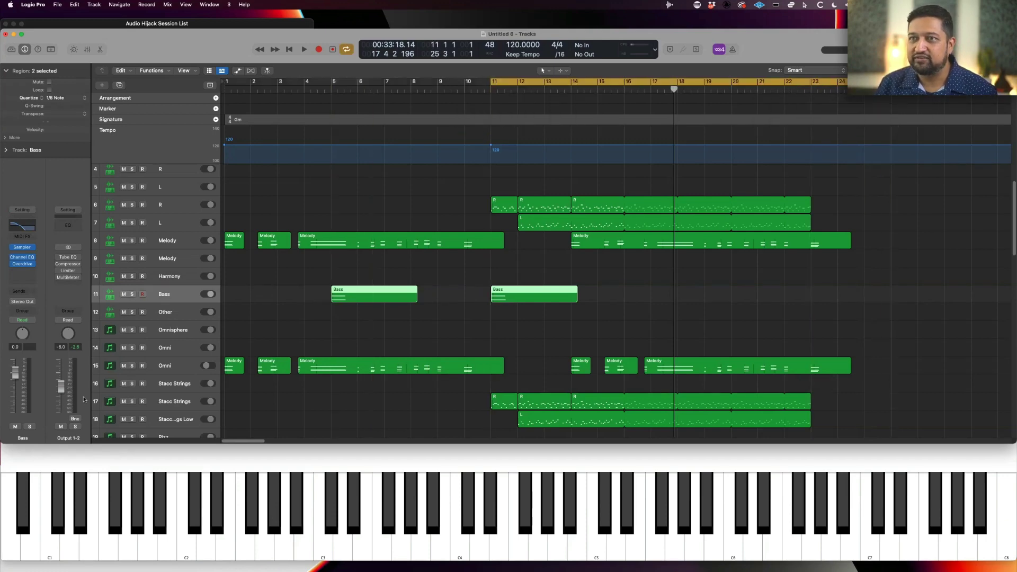
key(space)
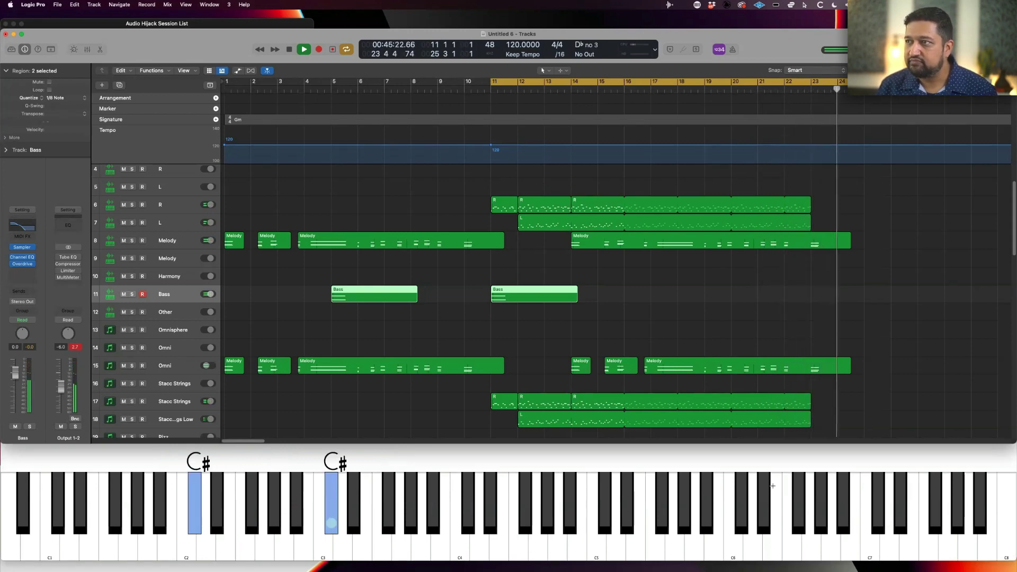
key(space)
click(610, 273)
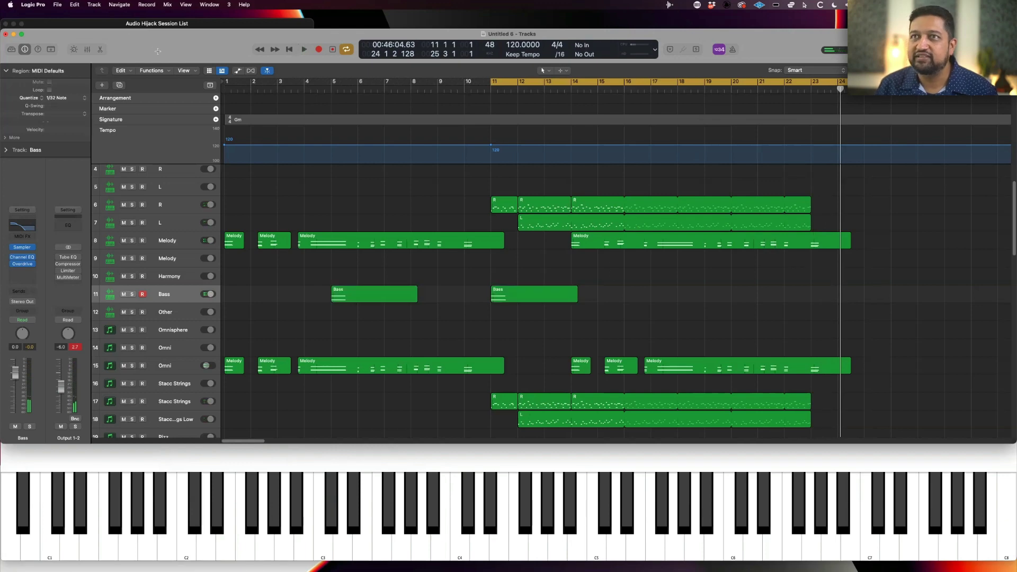
click(332, 49)
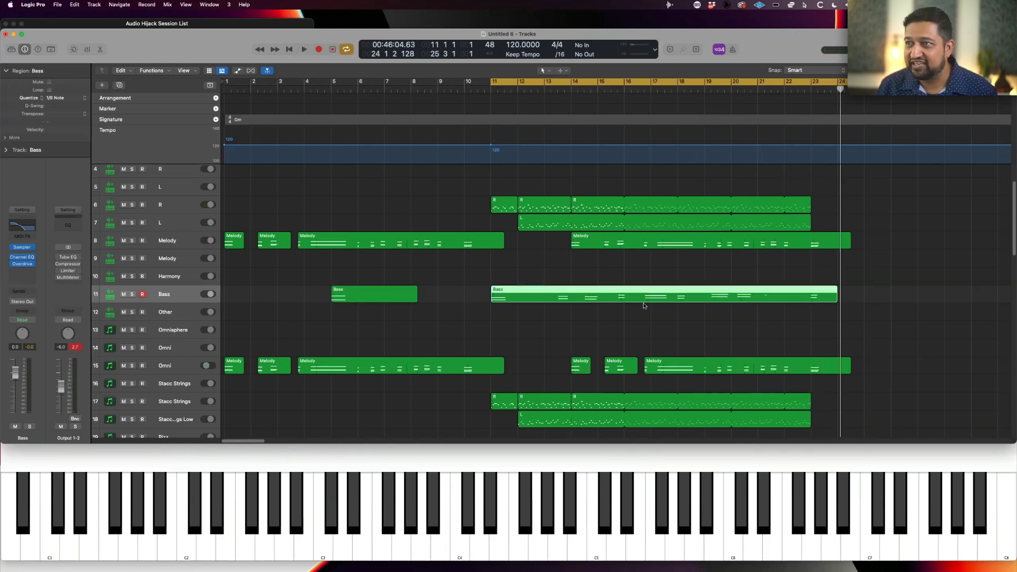
- Set the default MIDI quantize to 1/8 Note with no region selected, and check the captured Bass region
click(534, 282)
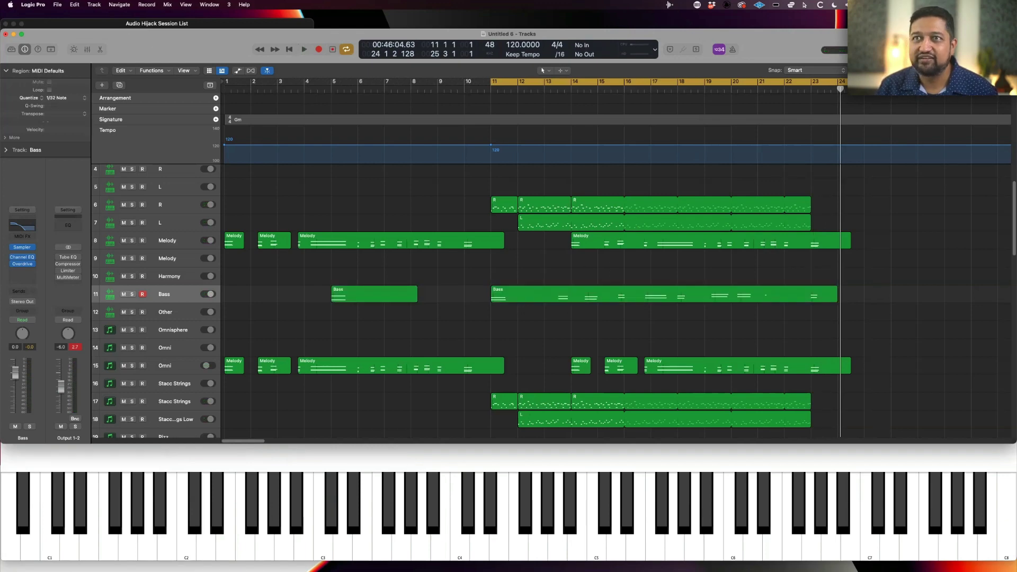
click(65, 99)
click(66, 83)
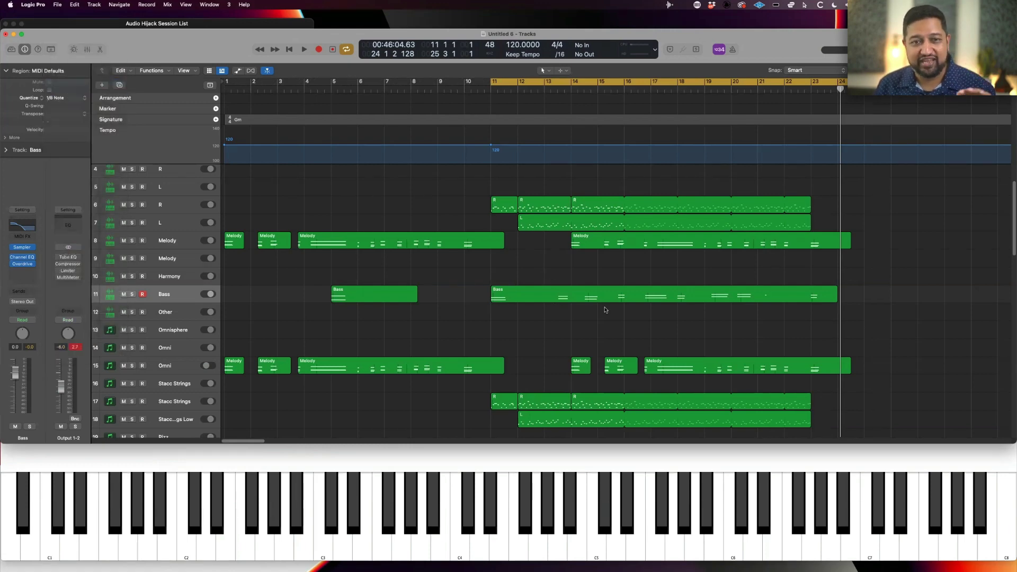
click(565, 293)
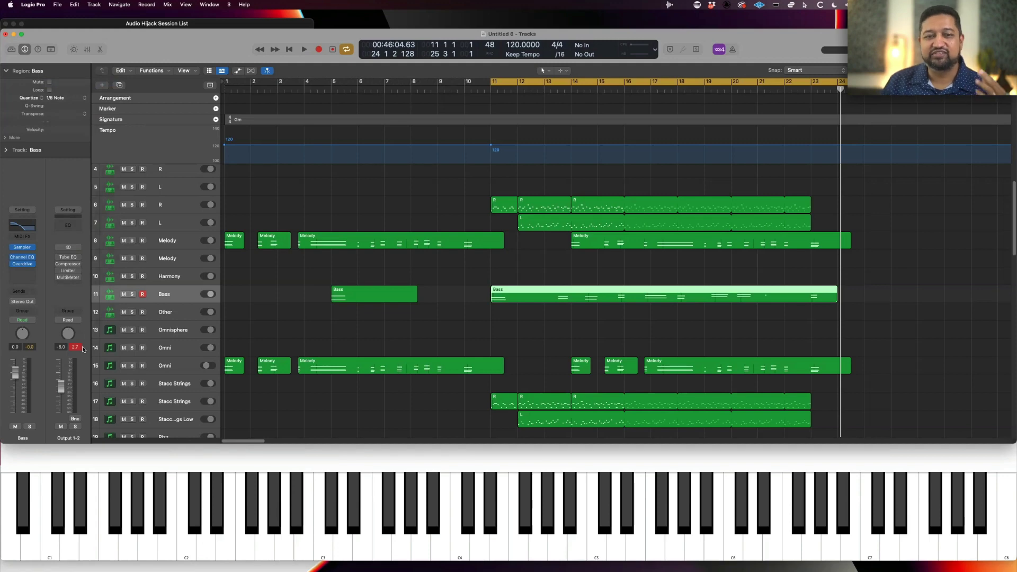
click(557, 306)
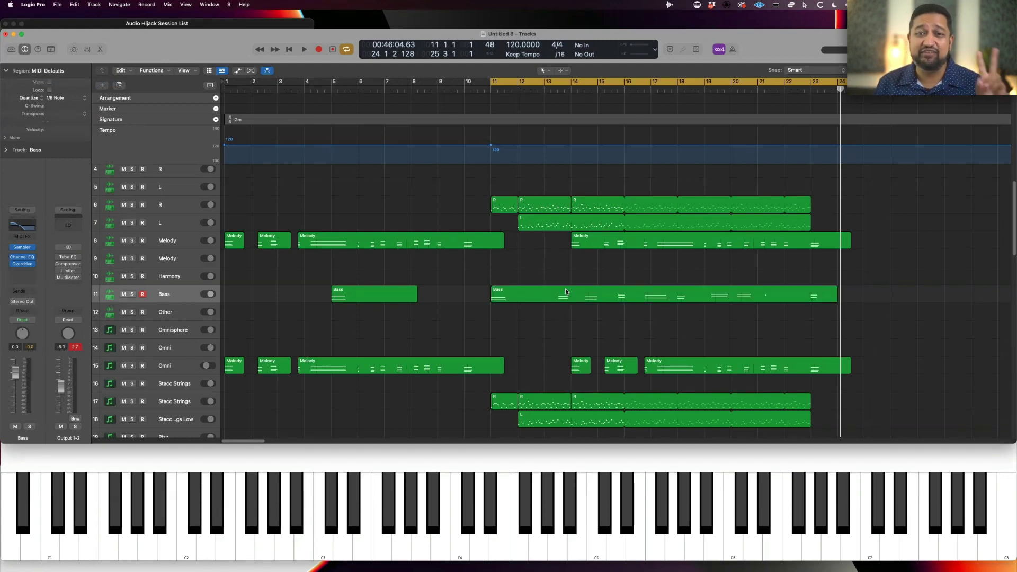
- Examine the notes of the captured Bass region in an enlarged Piano Roll, and close the editor
double_click(743, 291)
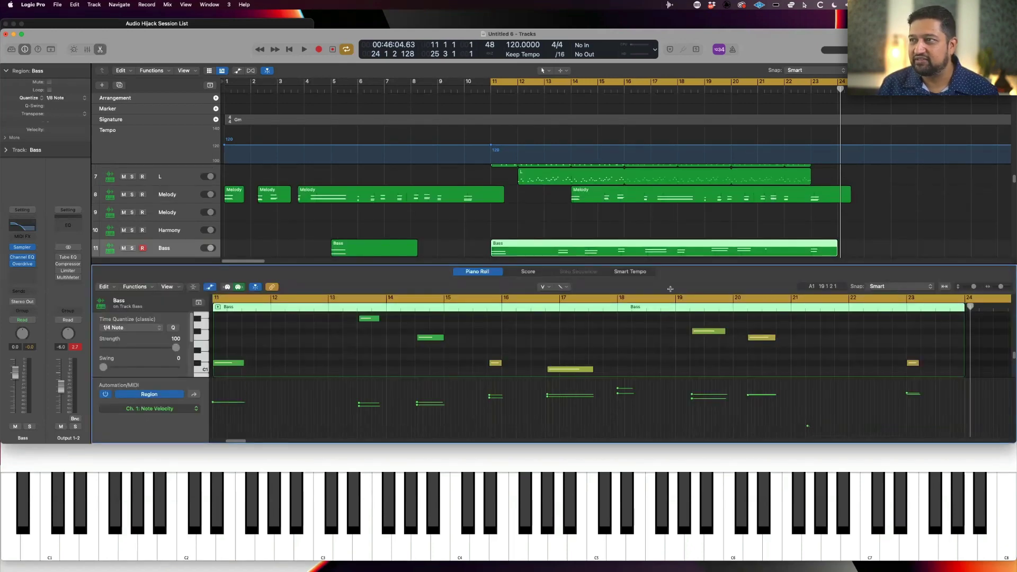
drag(673, 265, 673, 198)
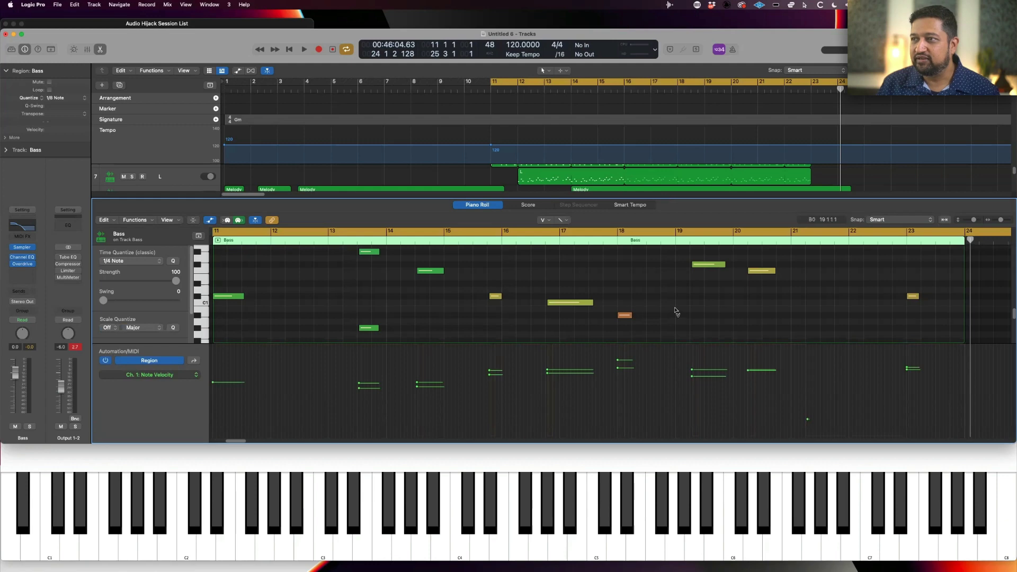
scroll(675, 312, down, 2)
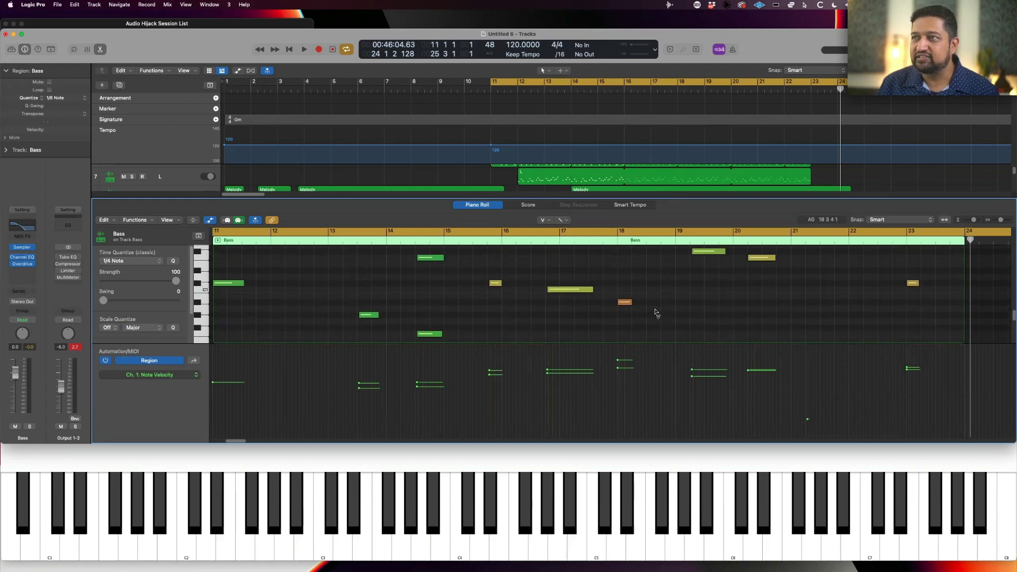
key(n)
key(n)
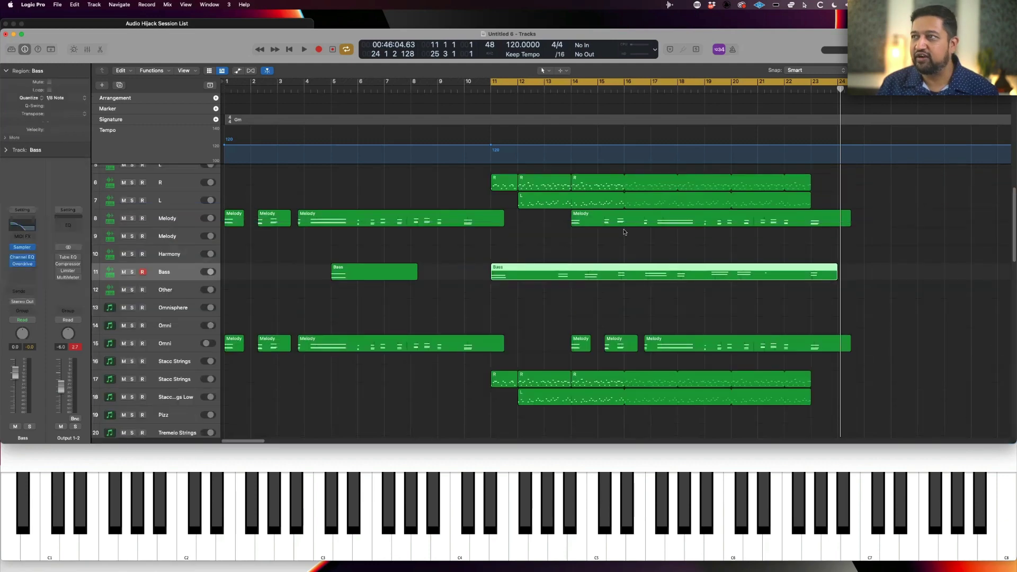
- Reapply 1/8 Note quantization to the Bass region at bar 11
click(535, 268)
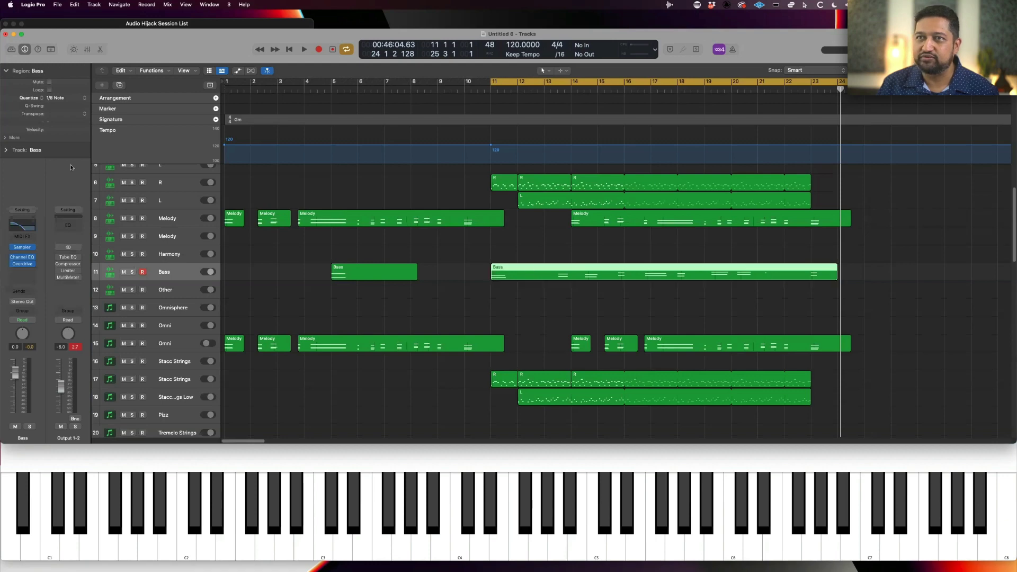
click(66, 99)
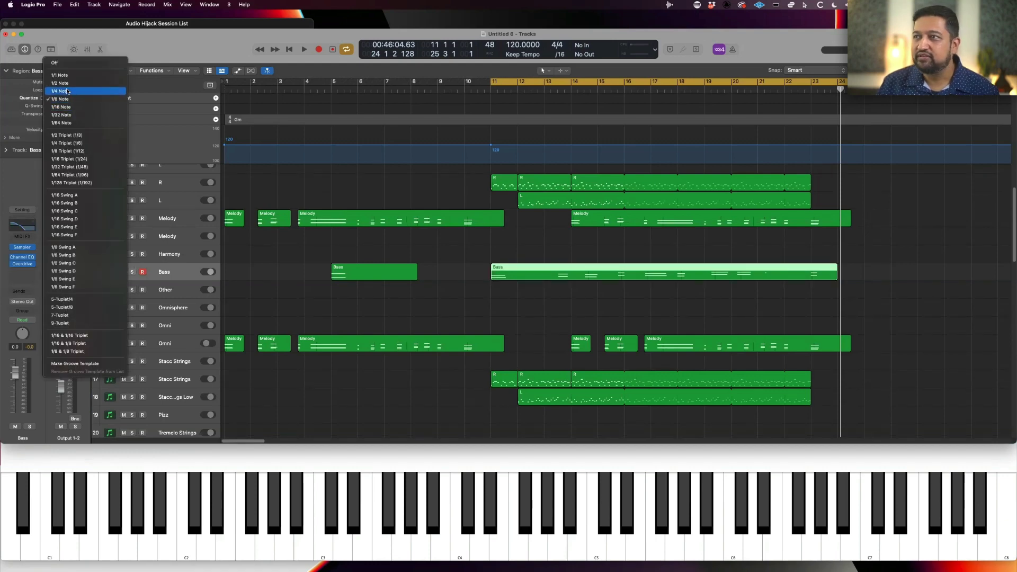
click(63, 98)
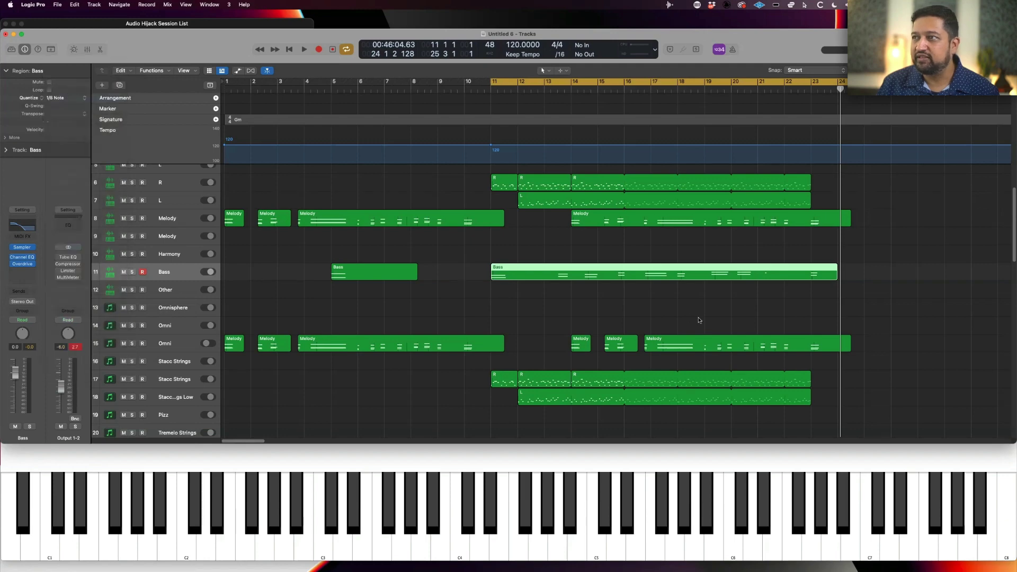
- Select all notes of the Bass region at bar 11 in the Piano Roll, set the region's quantize to 1/4 Note, and close the editor
click(693, 285)
double_click(691, 272)
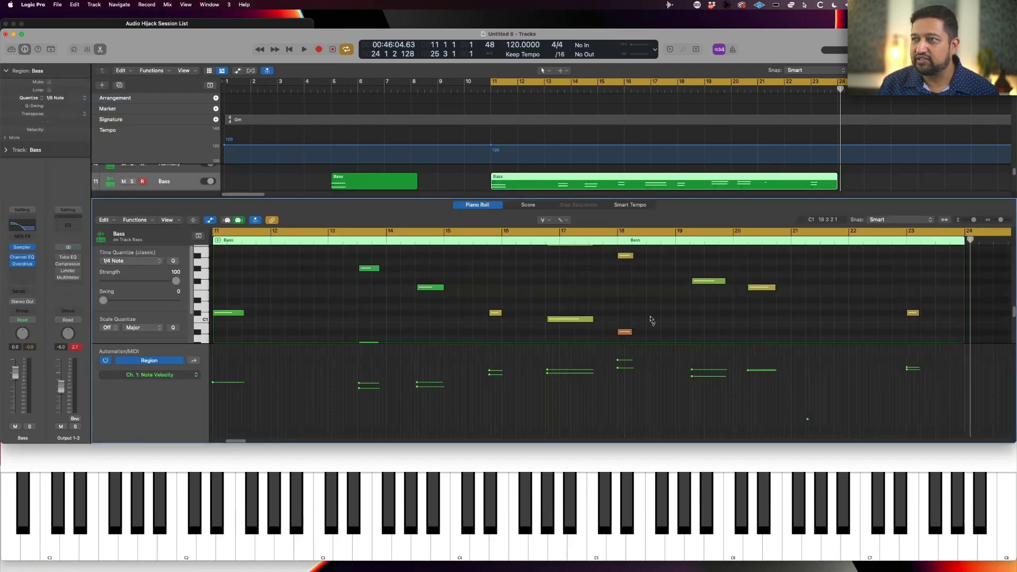
click(504, 288)
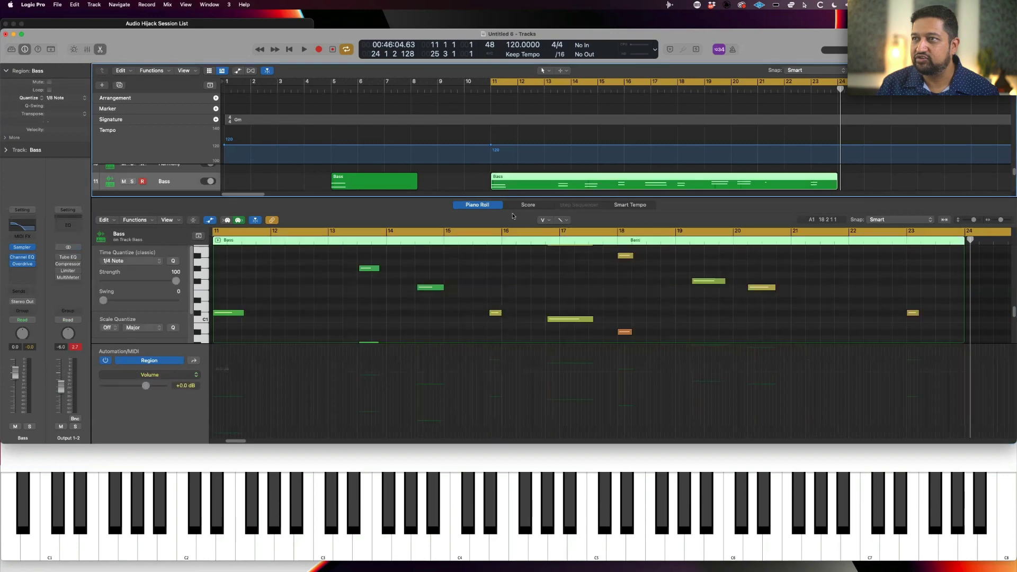
key(super+a)
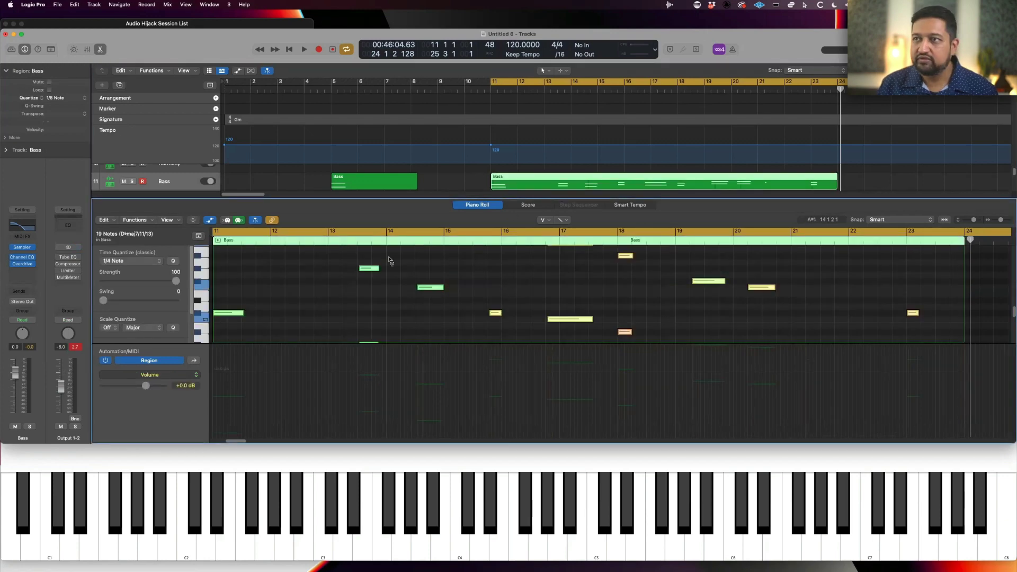
click(78, 101)
click(71, 100)
click(67, 100)
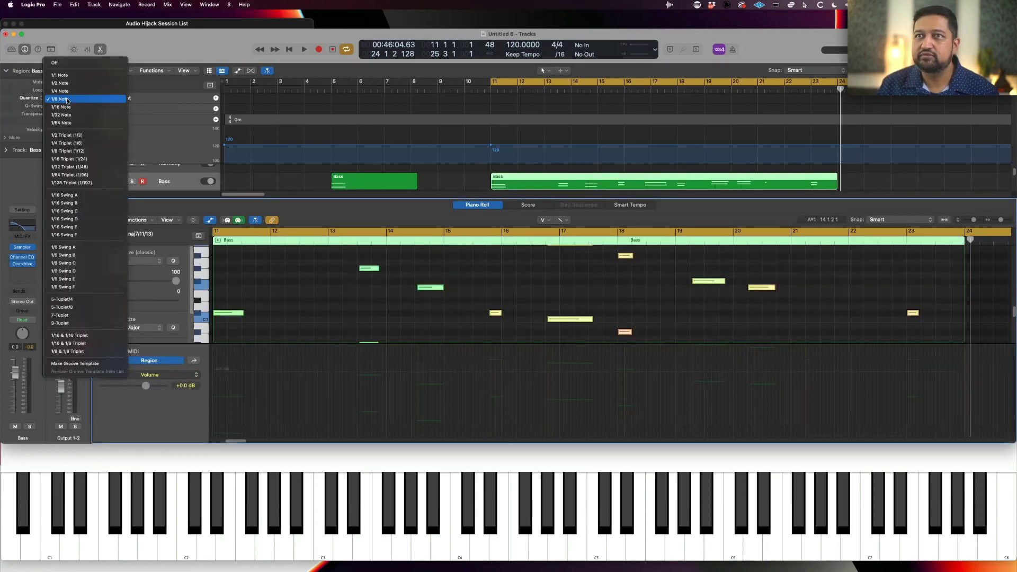
click(68, 91)
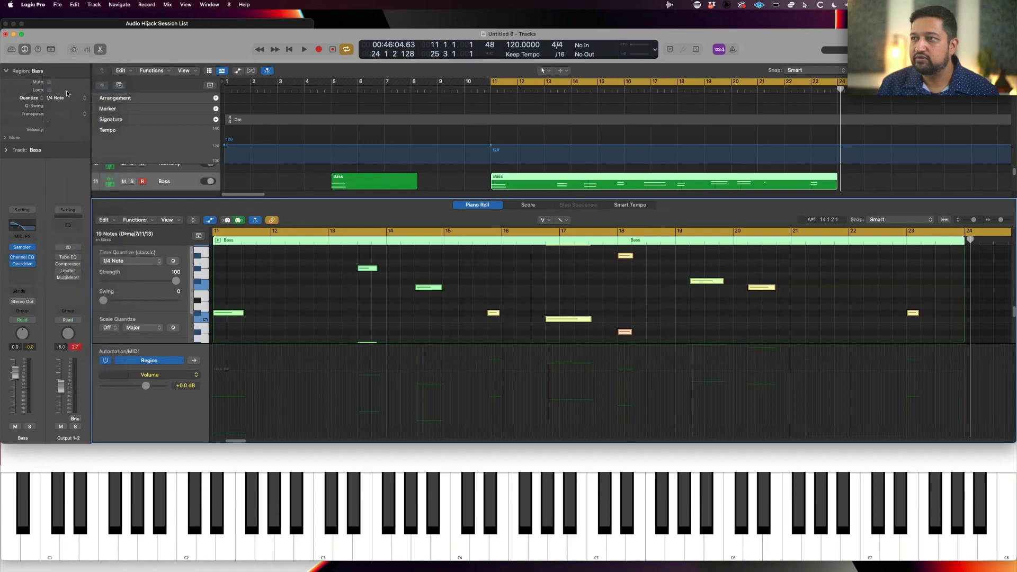
key(n)
key(n)
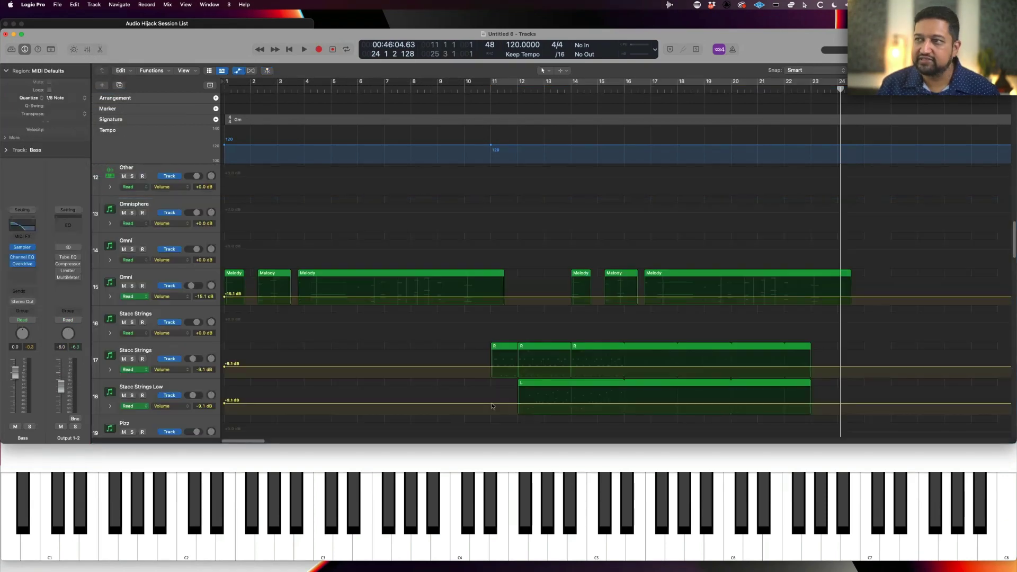
- Hide the track automation and join the three Melody regions between bars 1 and 11 on track 8 into one region
key(a)
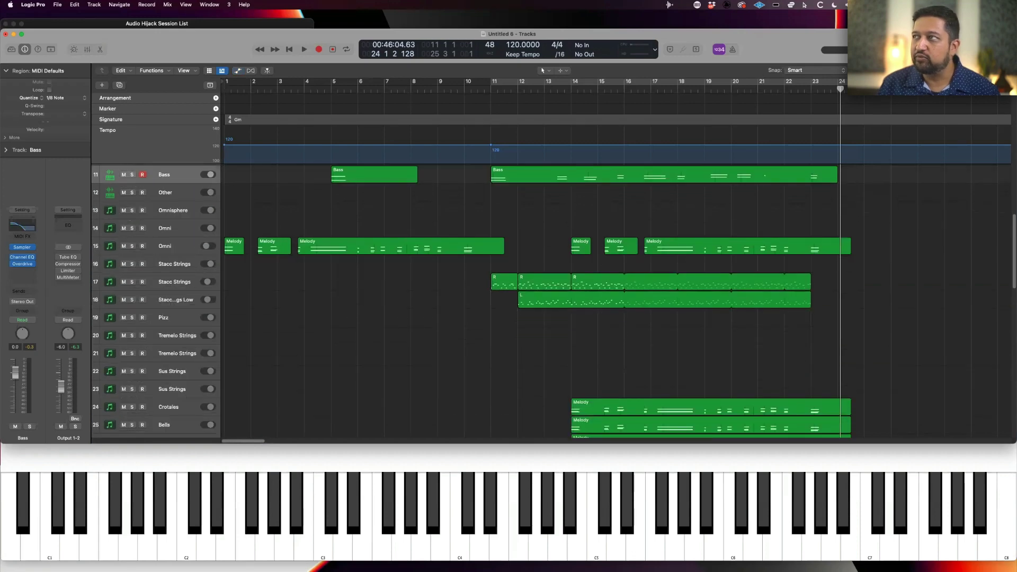
key(super+Left)
key(super+Up)
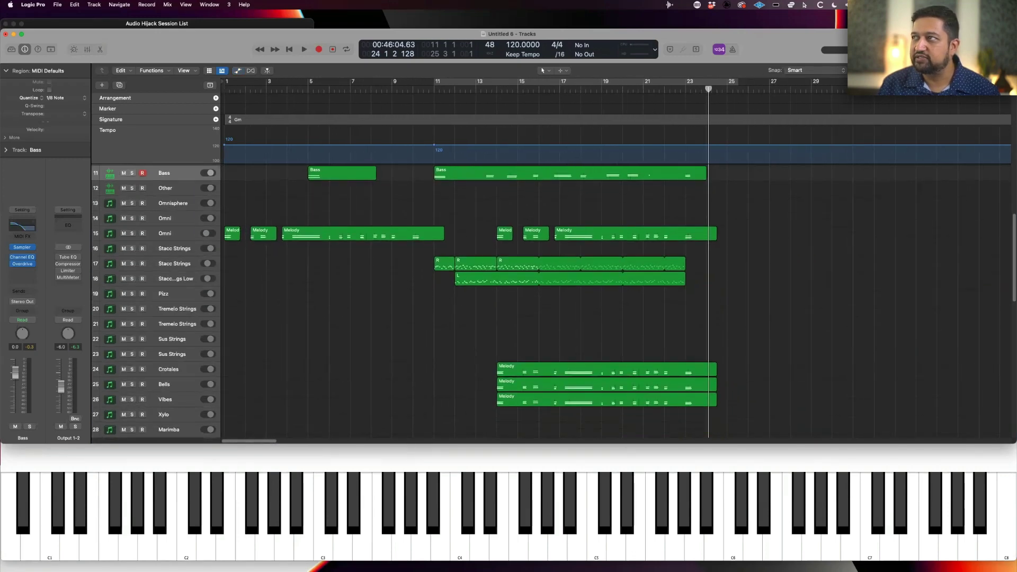
key(super+Left)
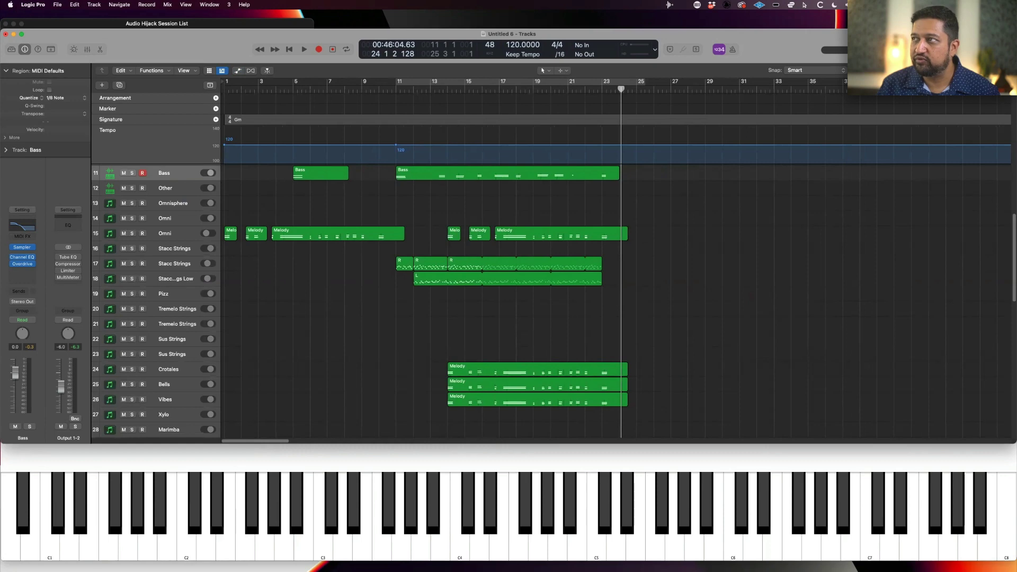
key(super+Up)
key(super+Up)
key(super+Up)
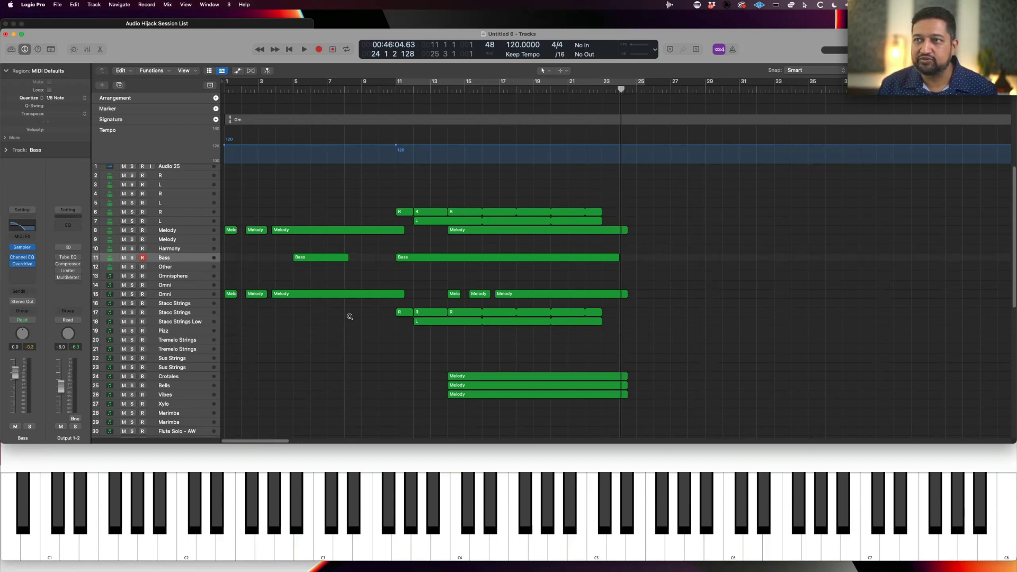
drag(349, 316, 222, 191)
drag(257, 247, 637, 234)
right_click(637, 234)
click(645, 236)
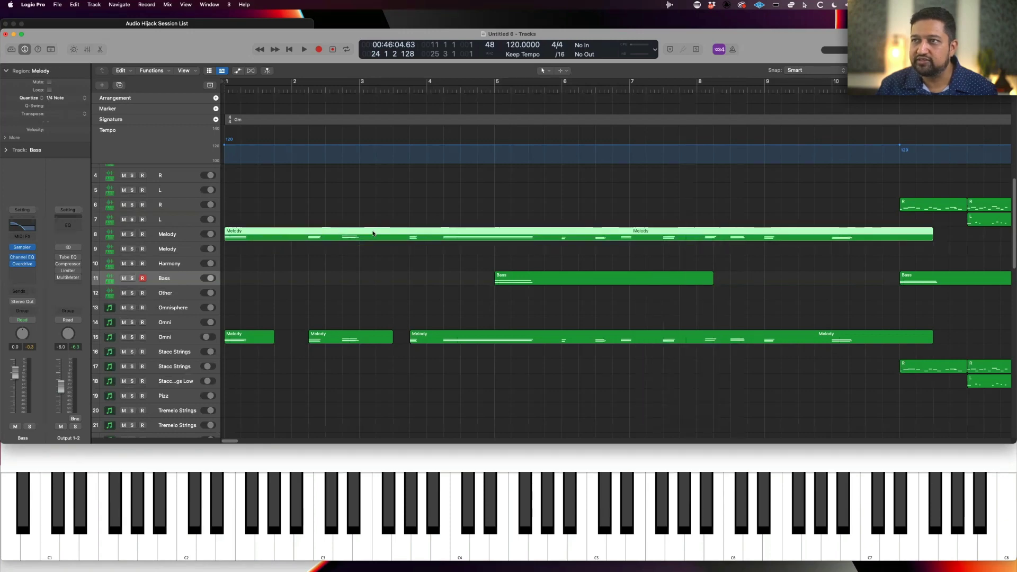
right_click(397, 232)
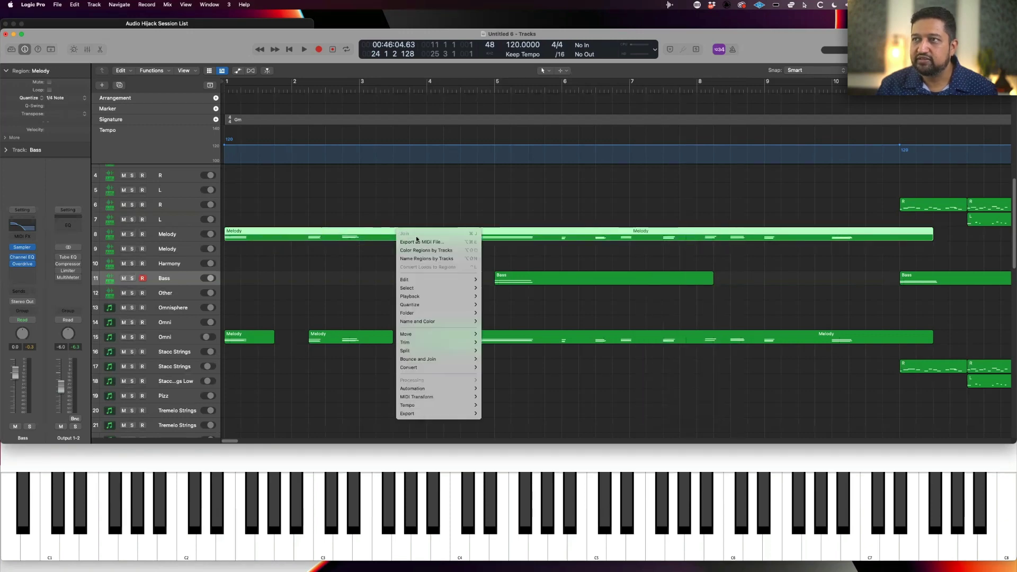
click(303, 264)
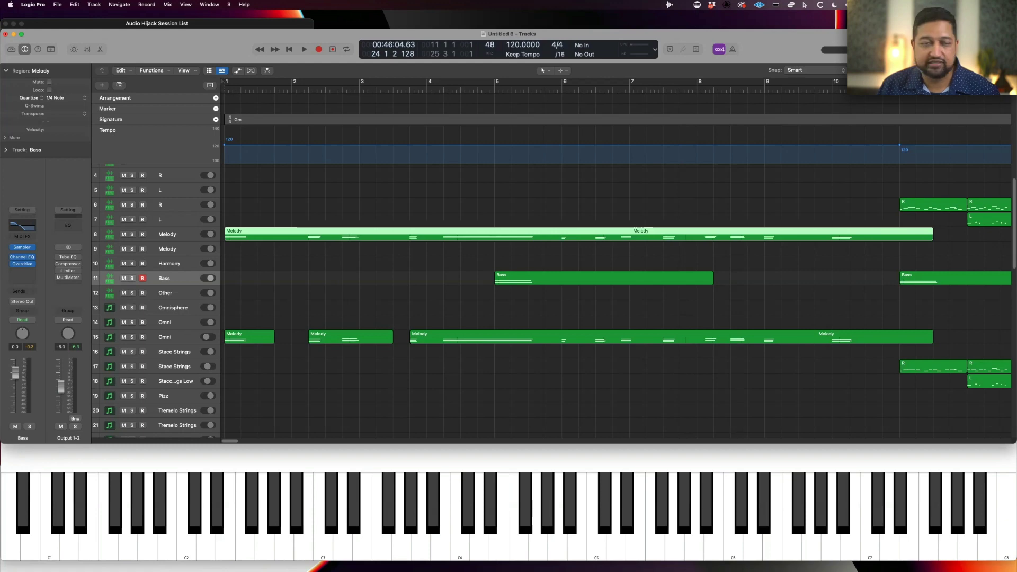
- Select the R and L regions from bar 11 on tracks 6 and 7, and cycle bars 1 to 24
key(super+Left)
key(super+Left)
key(super+Left)
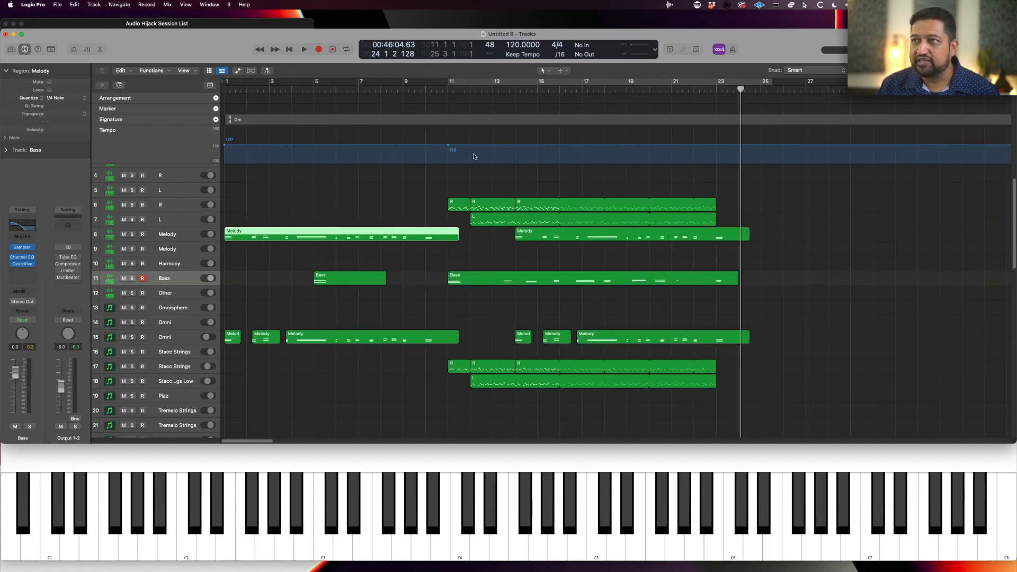
drag(444, 206, 586, 220)
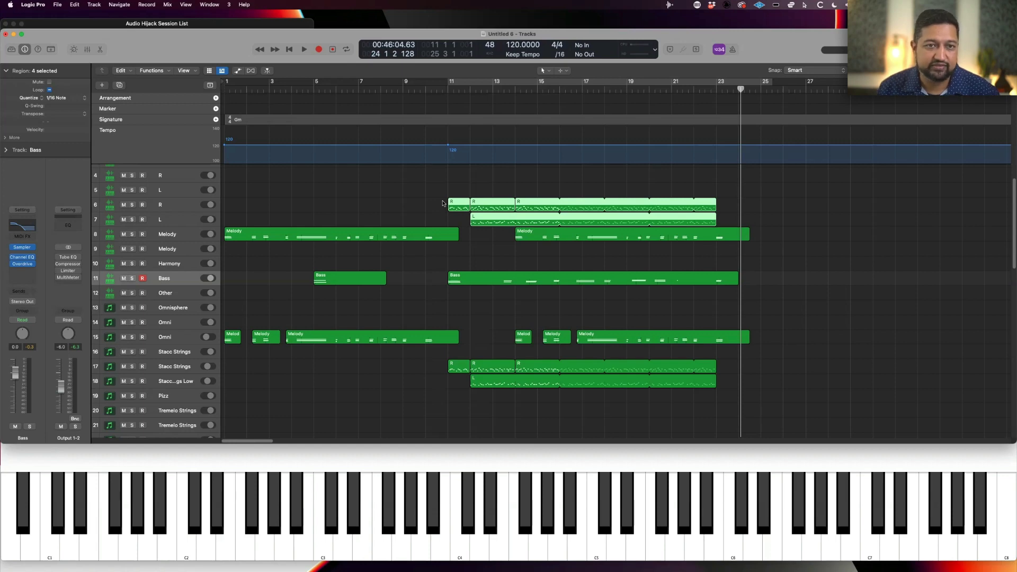
key(super+u)
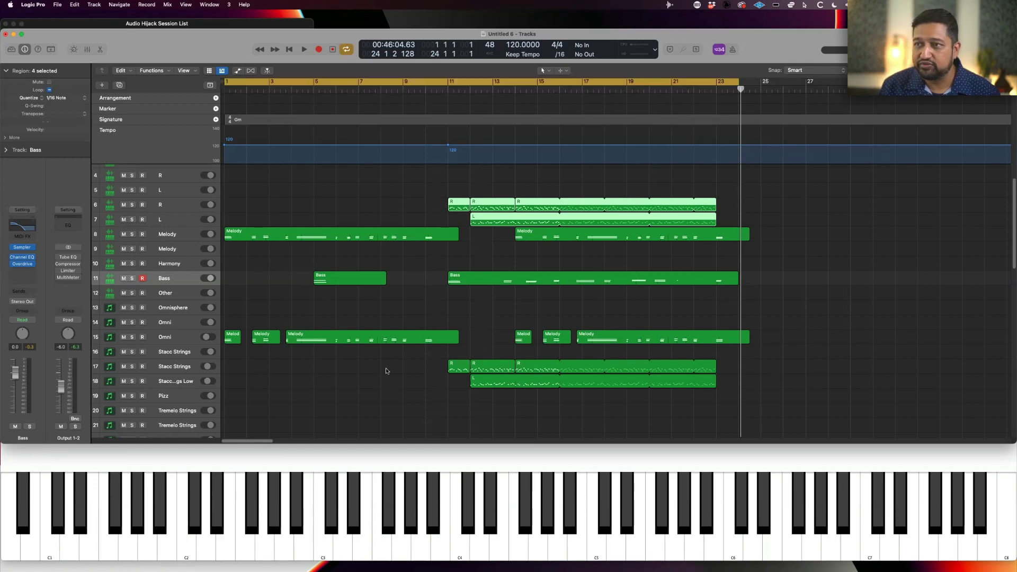
- Play the full arrangement from bar 1 and set the Output 1-2 fader to -2.0 dB
click(373, 352)
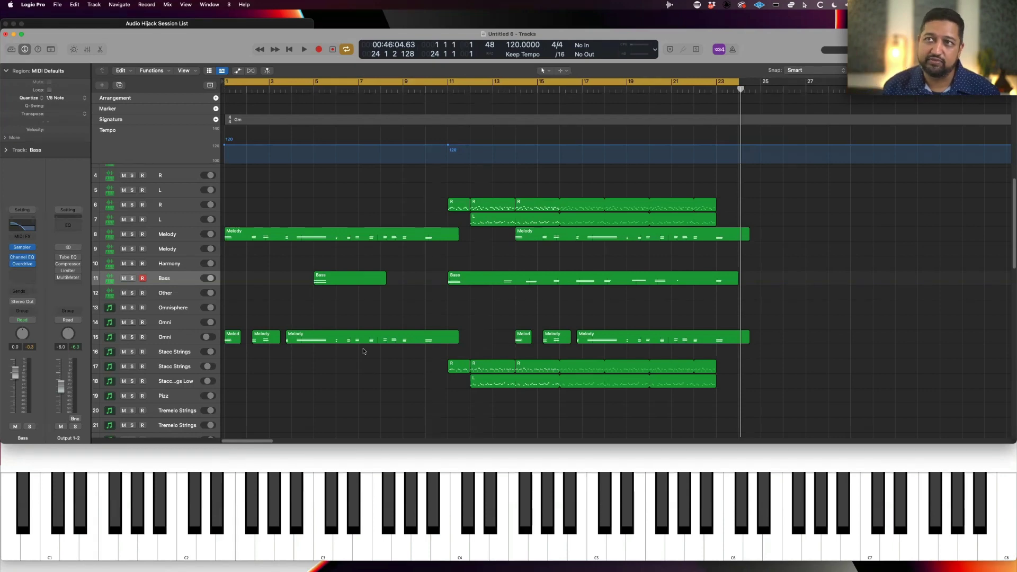
key(space)
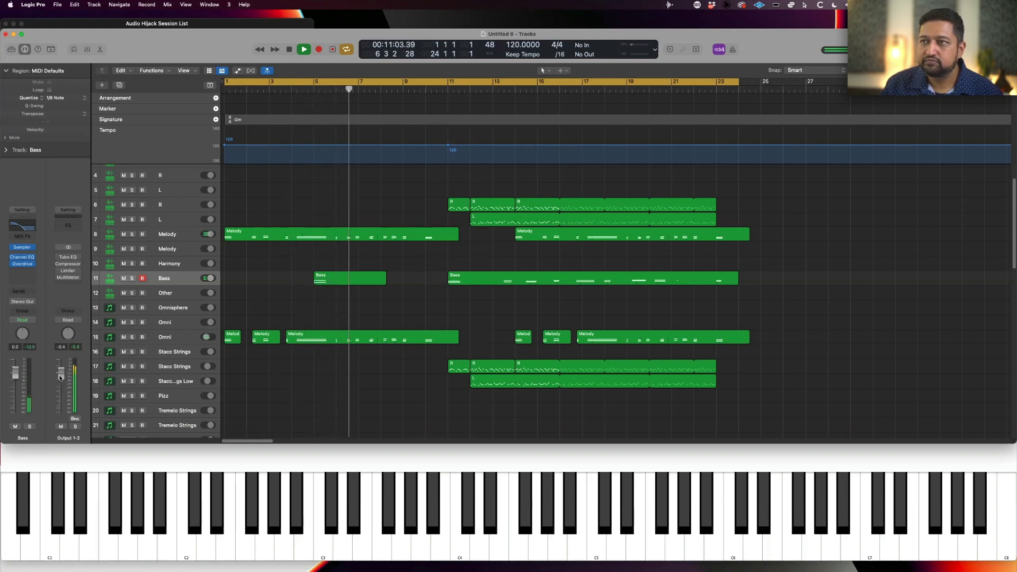
drag(61, 378, 60, 380)
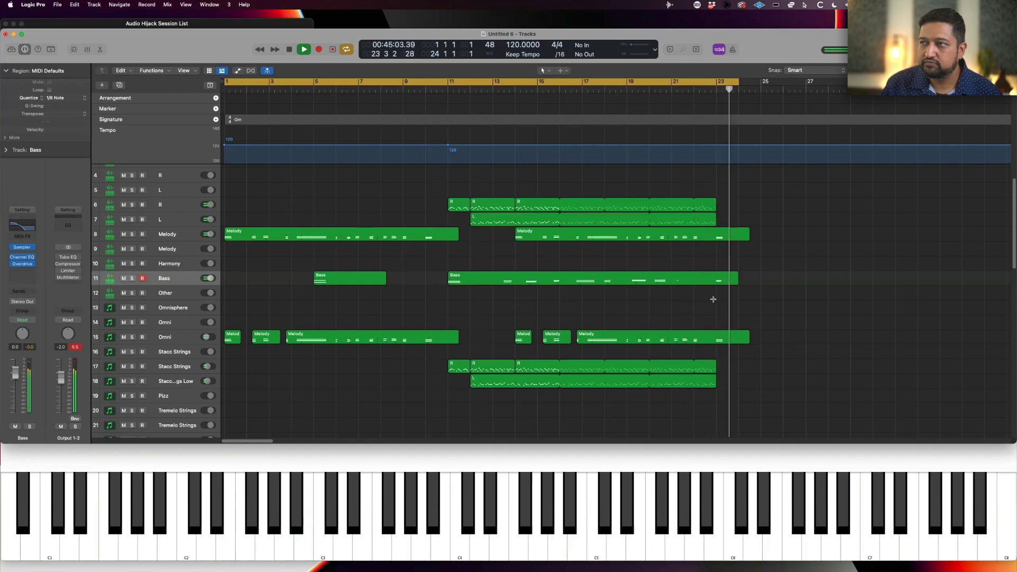
- Stop playback, move the two F notes at bar 20 of the Bass region one bar later in the Piano Roll, and close the editor
key(space)
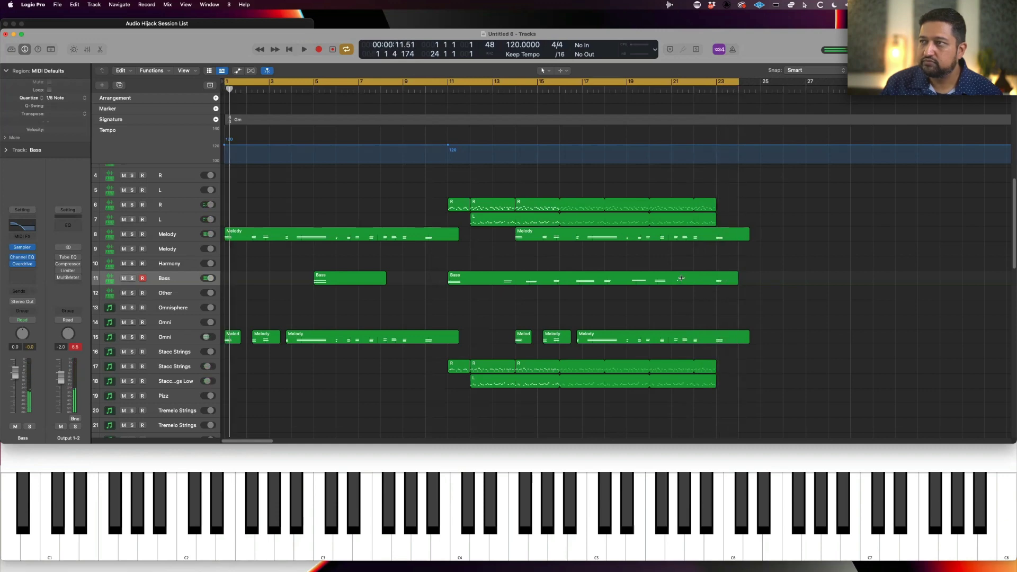
double_click(681, 277)
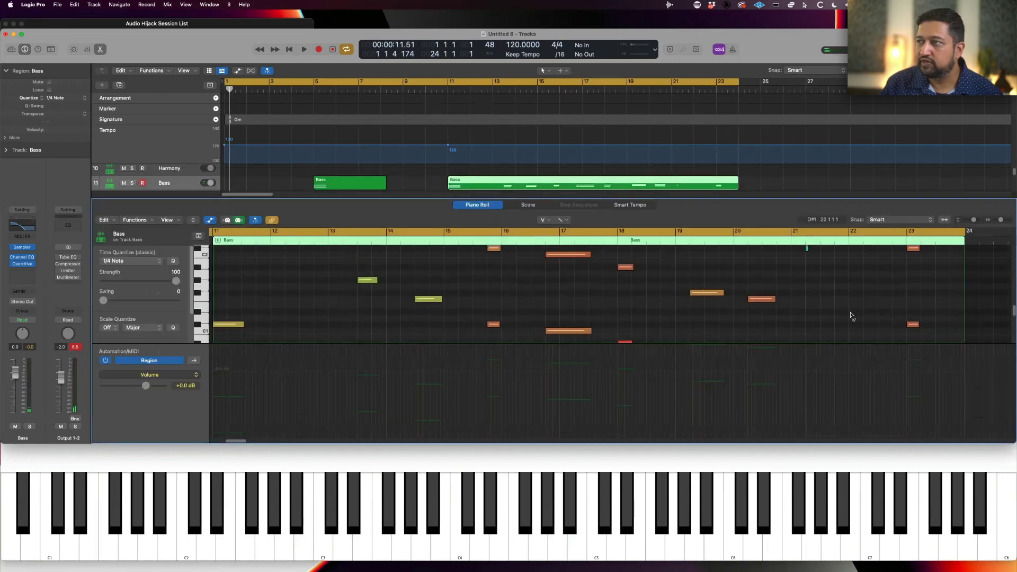
scroll(783, 295, up, 3)
scroll(771, 280, down, 1)
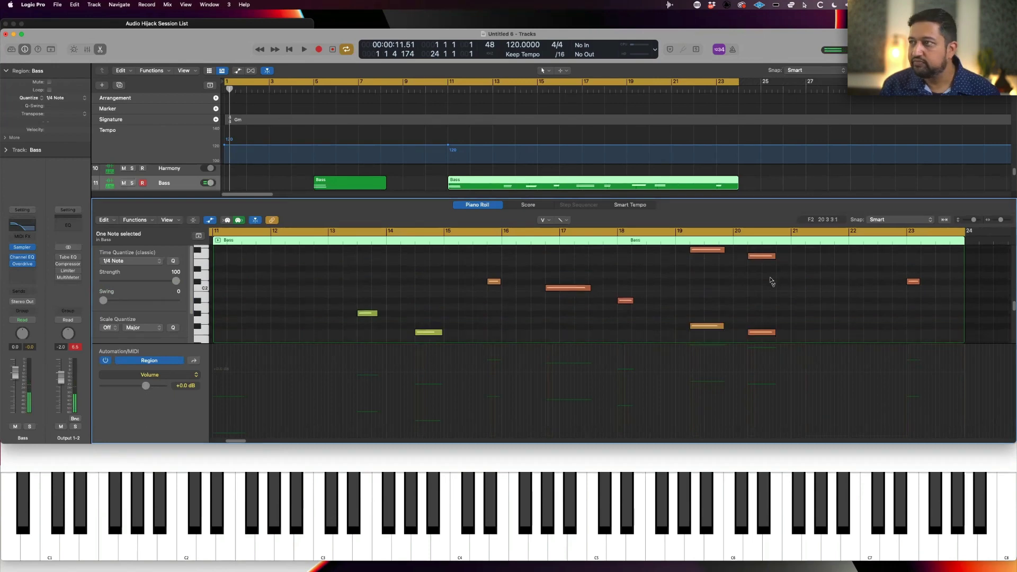
scroll(771, 281, down, 1)
click(761, 321)
shift+click(760, 247)
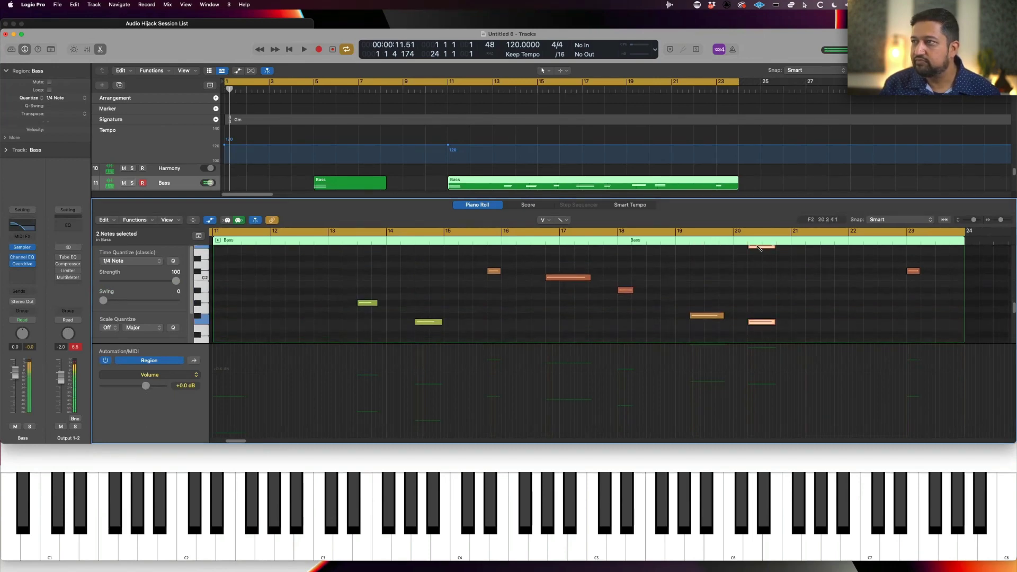
drag(760, 246, 817, 246)
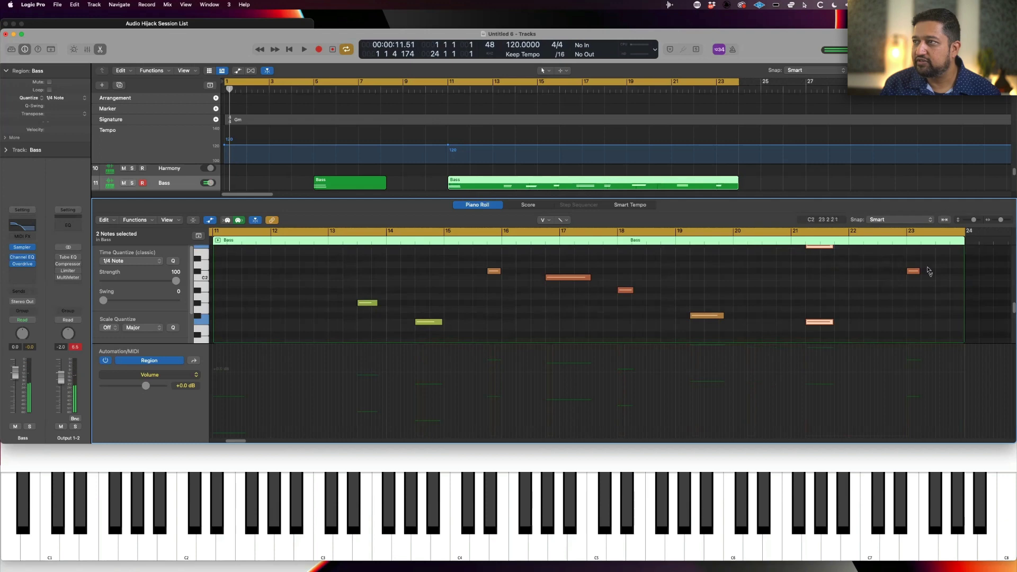
key(n)
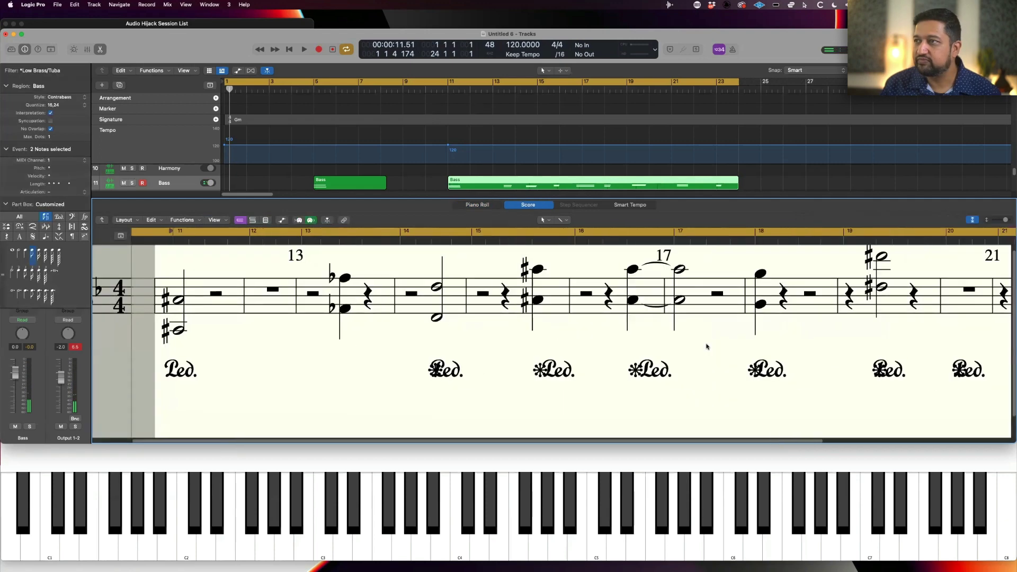
key(n)
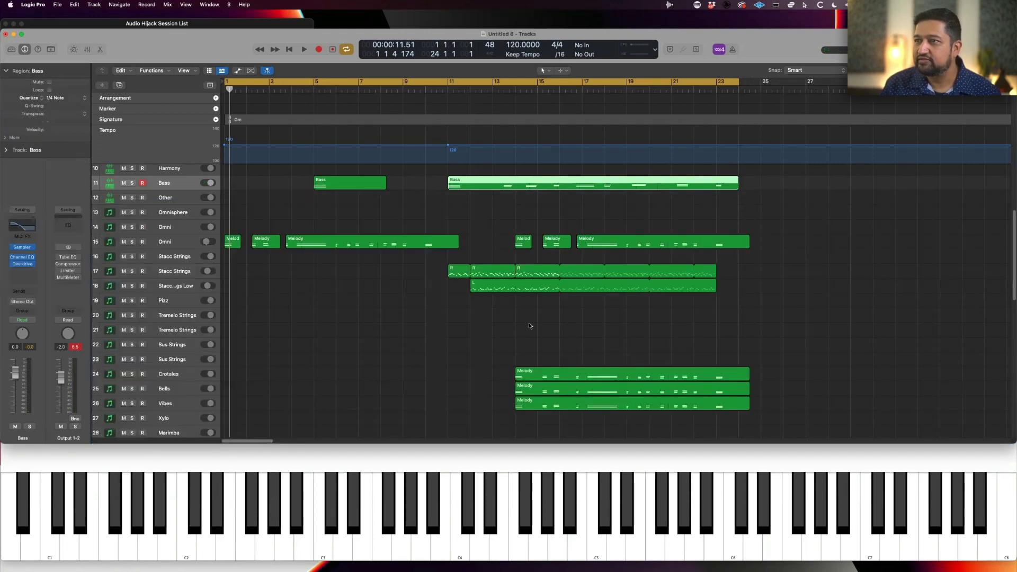
- Join the three Melody regions starting at bar 14 on the Omni track 15 into one region
drag(609, 256, 521, 243)
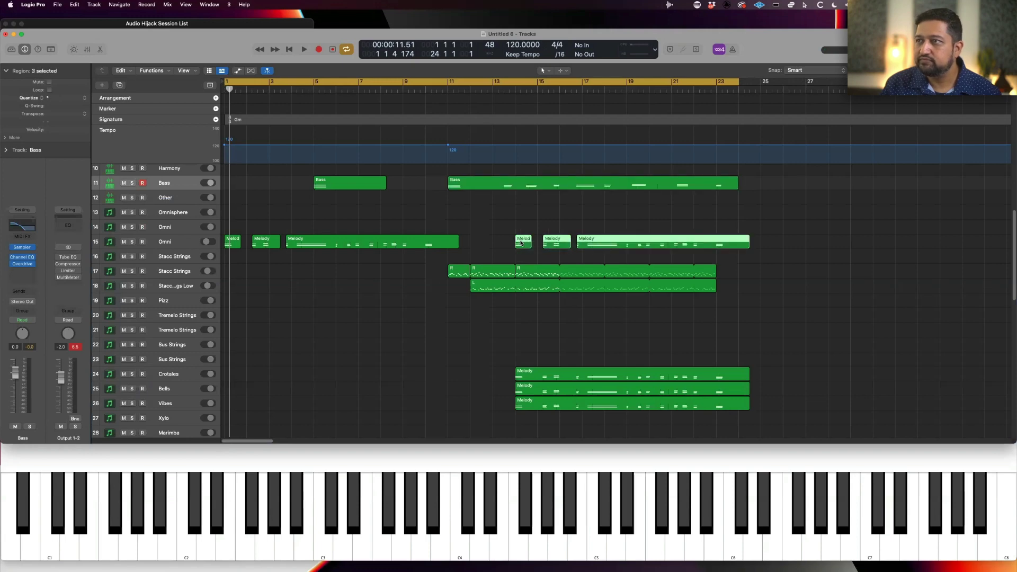
right_click(595, 241)
click(620, 317)
scroll(585, 289, up, 4)
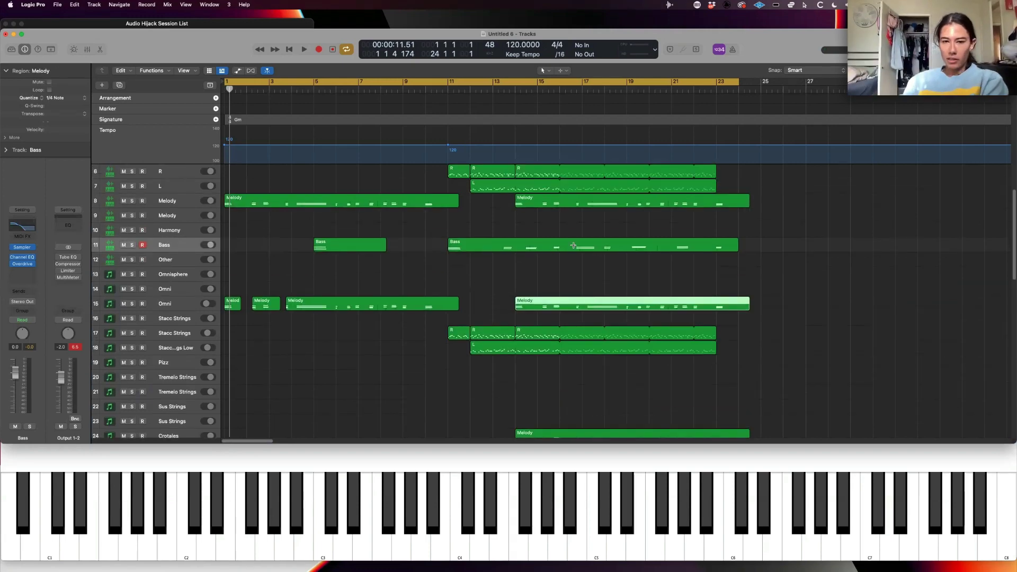
- Lower the velocity of all notes in the Bass region at bar 11 in the Piano Roll, and close the editor
click(574, 267)
double_click(562, 245)
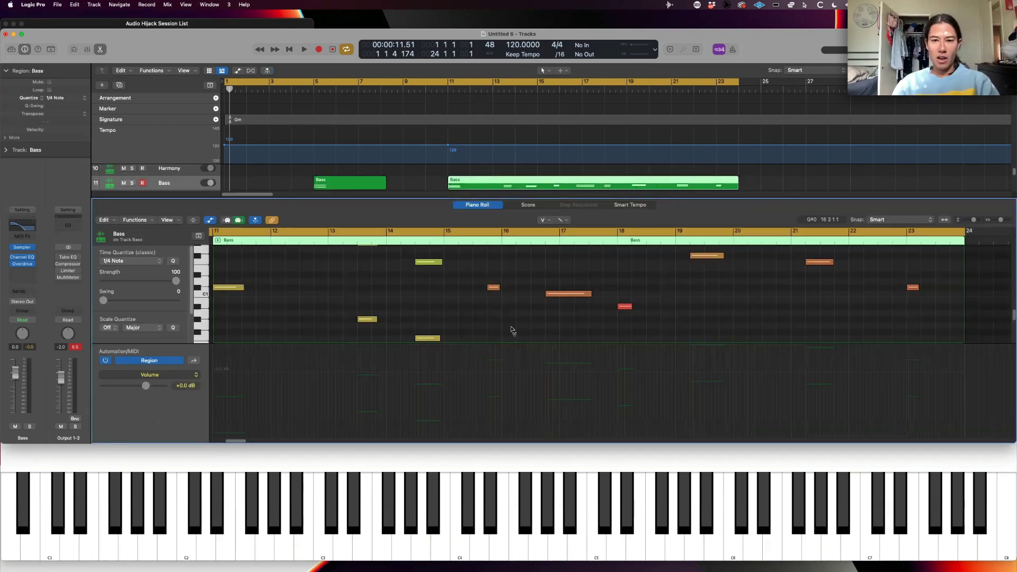
key(super+a)
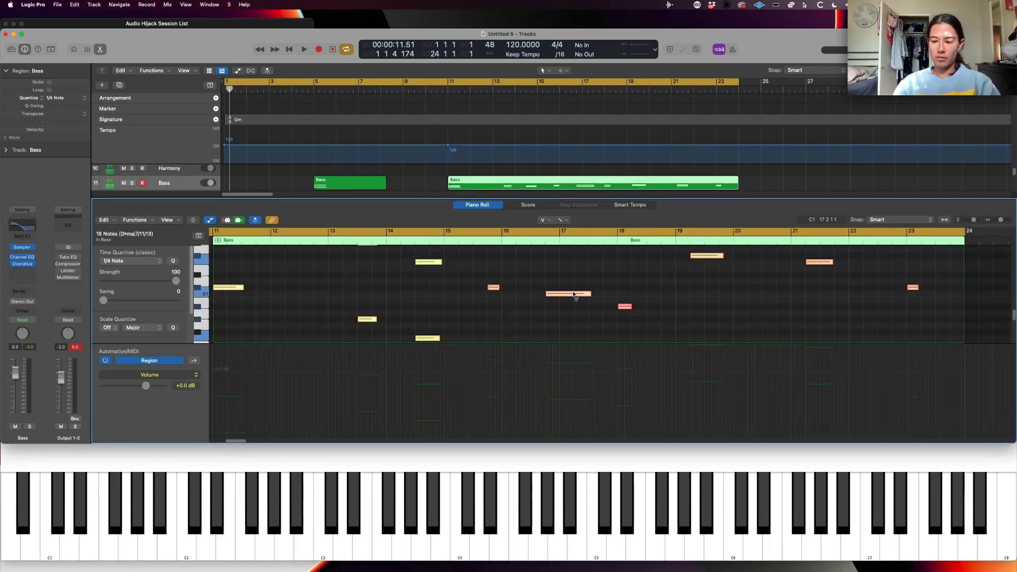
click(570, 324)
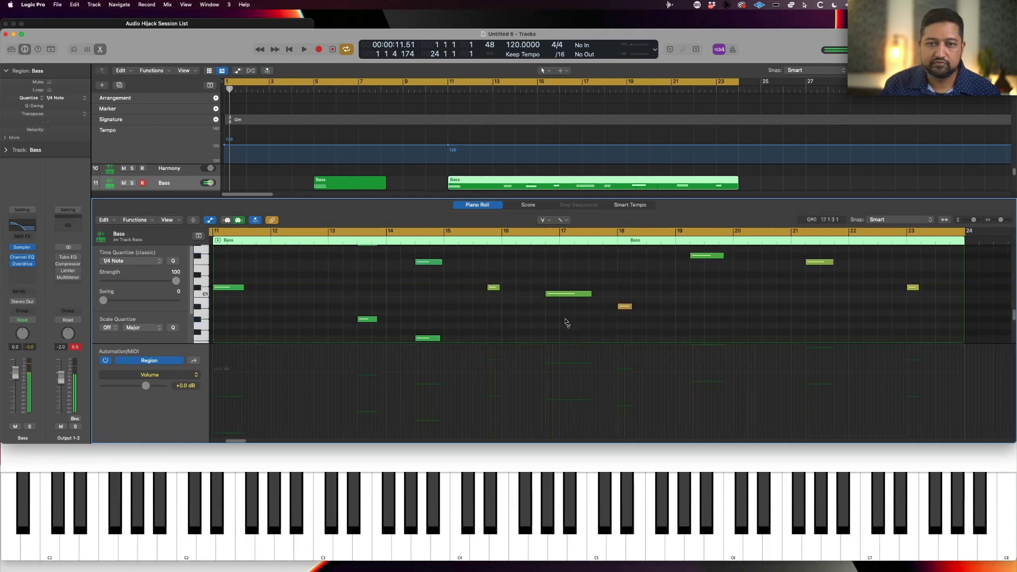
key(n)
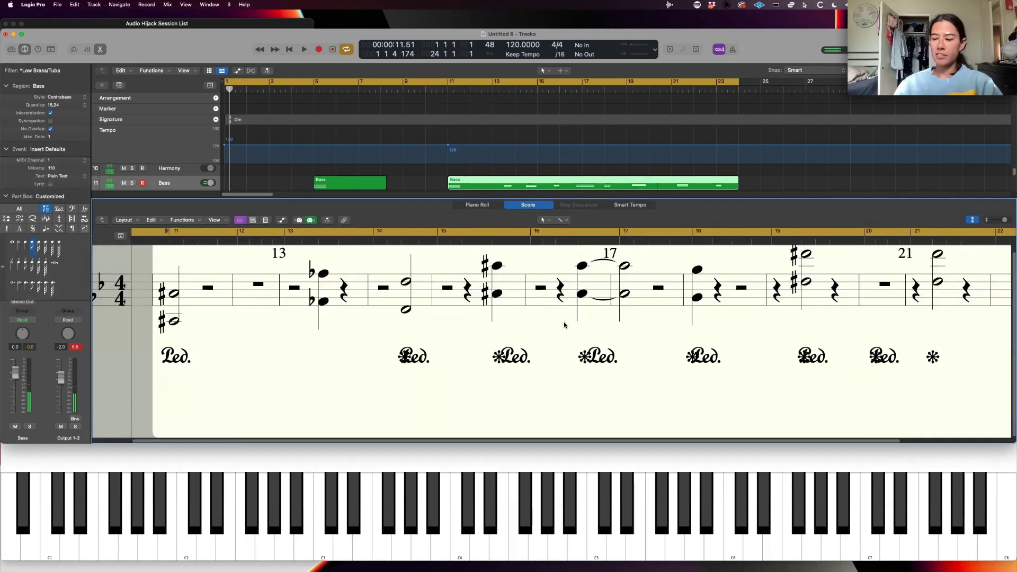
key(n)
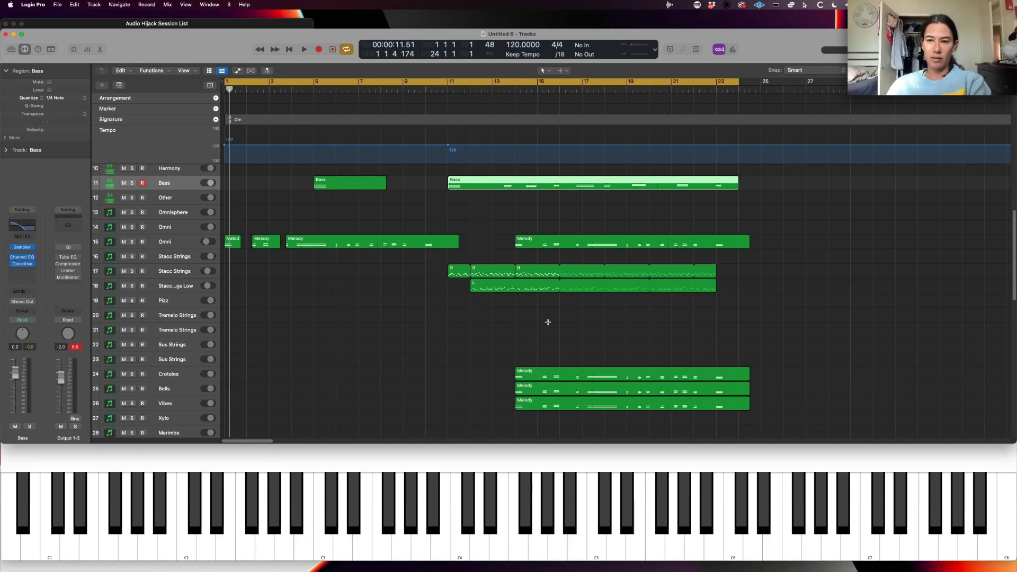
click(547, 301)
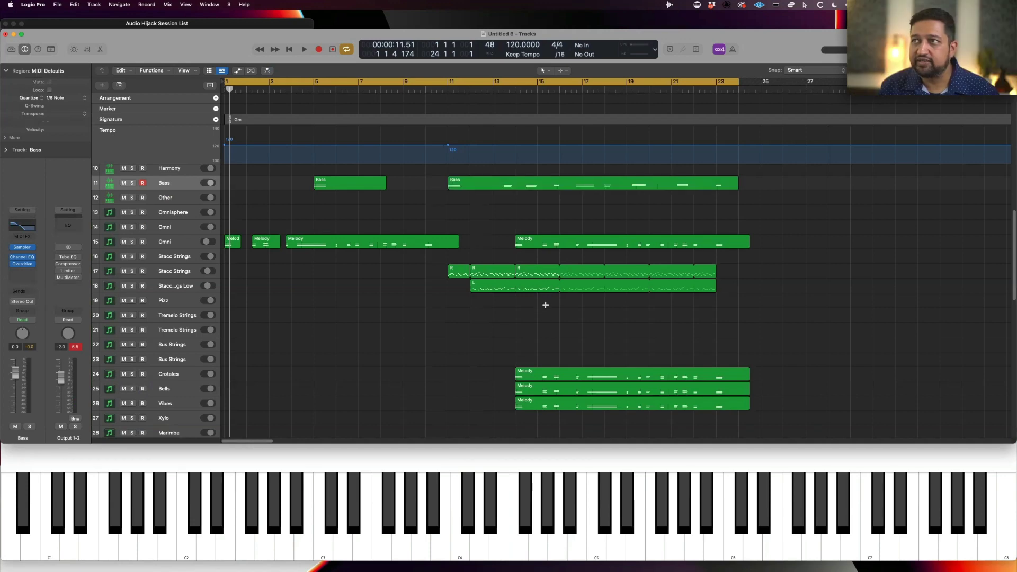
- Set the cycle range to bars 23 to 30 and switch cycle mode off
drag(742, 80, 758, 81)
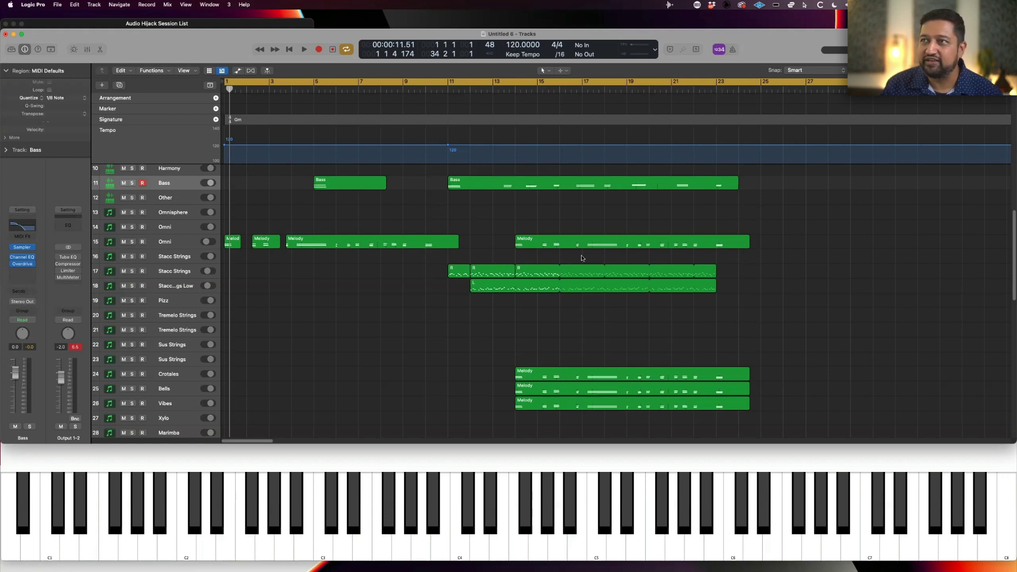
scroll(432, 265, up, 5)
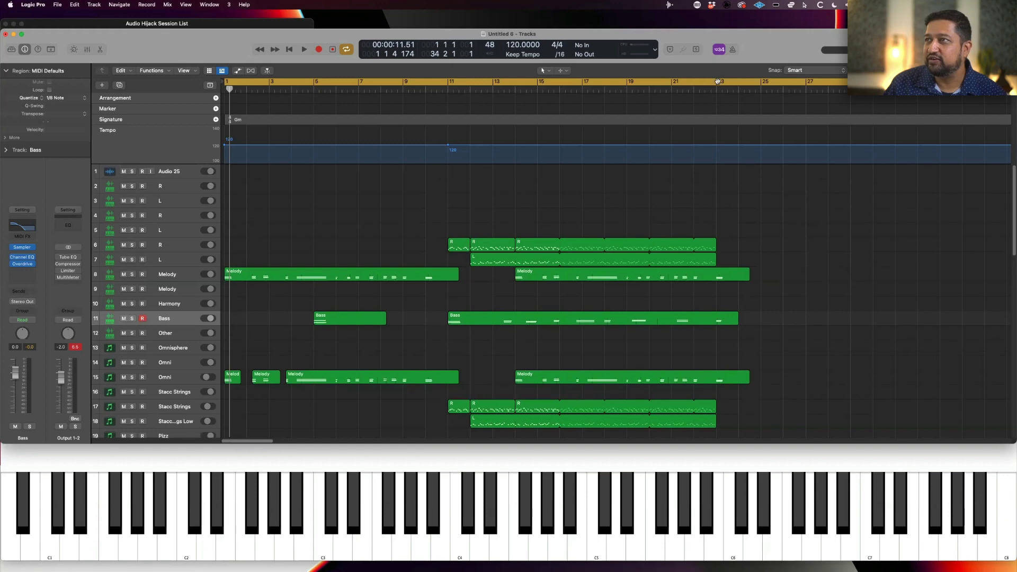
drag(726, 87, 873, 81)
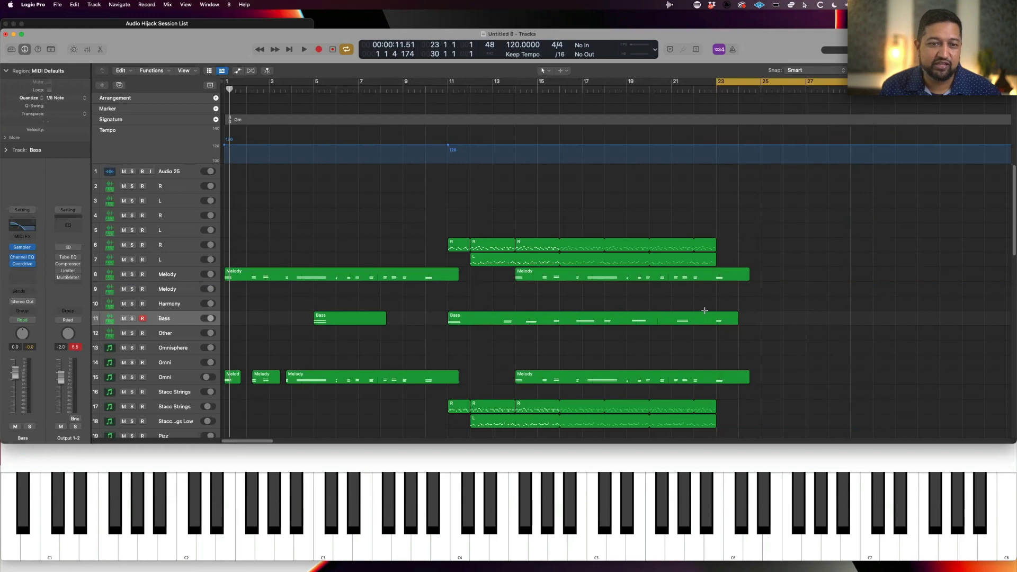
scroll(687, 411, down, 3)
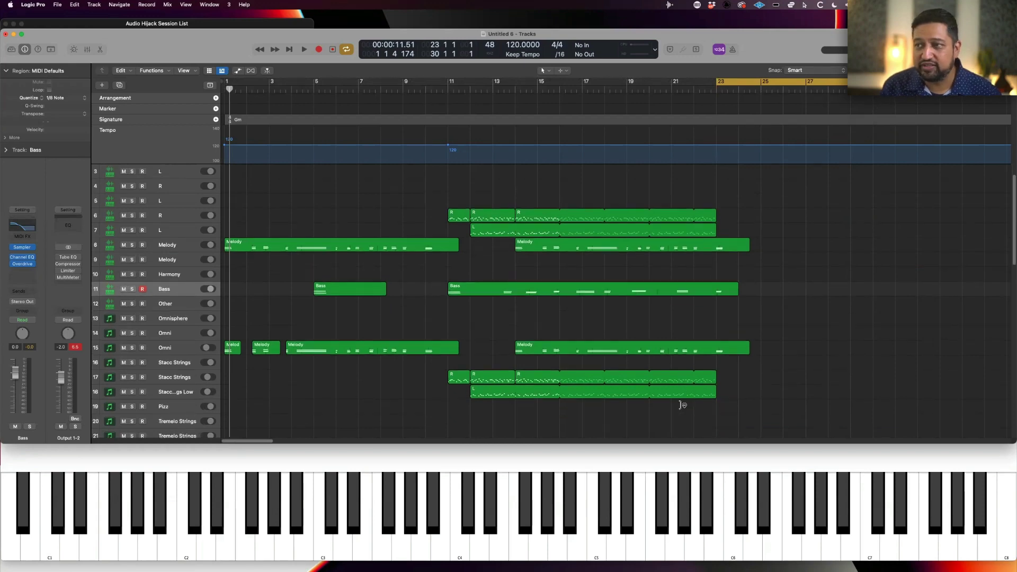
click(747, 80)
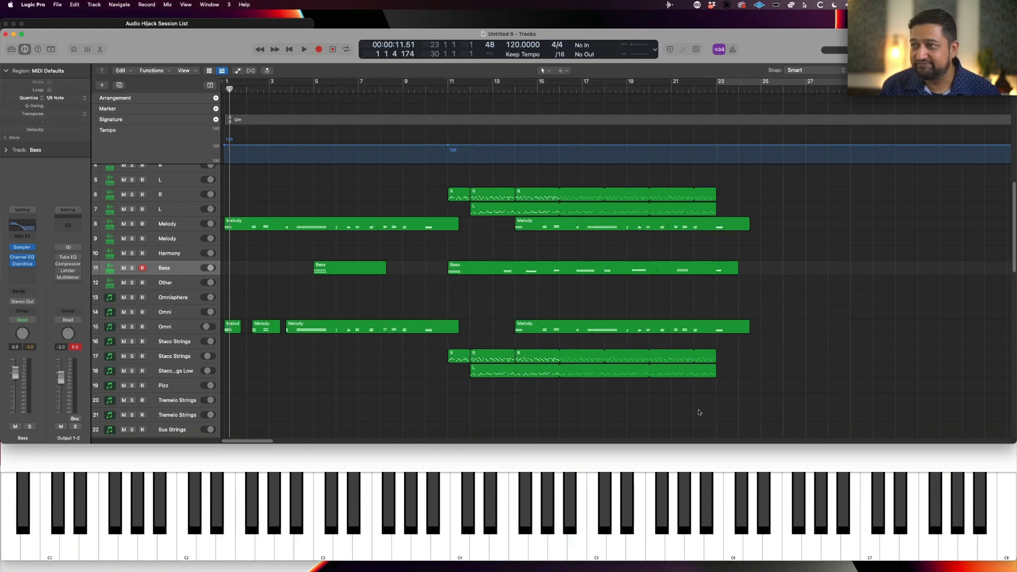
- Clear the peak level readings on the Bass and Output 1-2 channel strips
drag(708, 391, 365, 392)
click(369, 383)
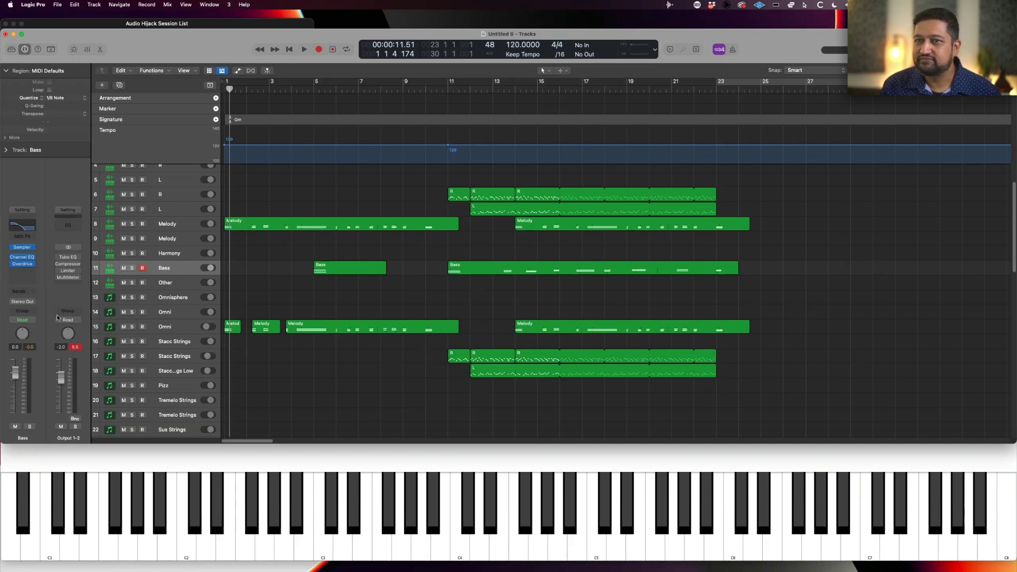
click(74, 347)
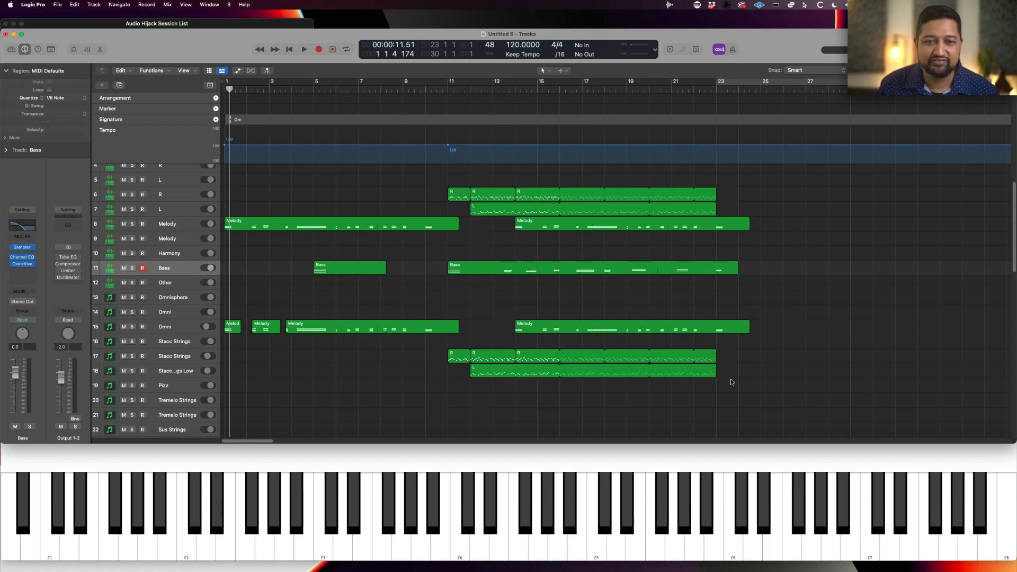
click(533, 269)
drag(439, 253, 766, 296)
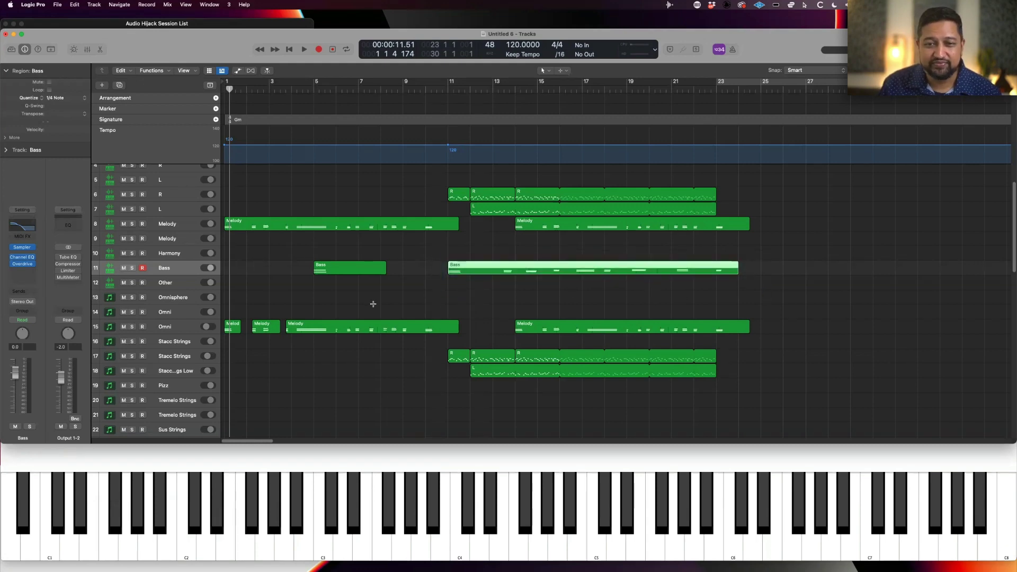
click(491, 295)
- Audition the Sus Strings sound on track 22 and select the Tremelo Strings track 20 for recording
scroll(485, 289, down, 5)
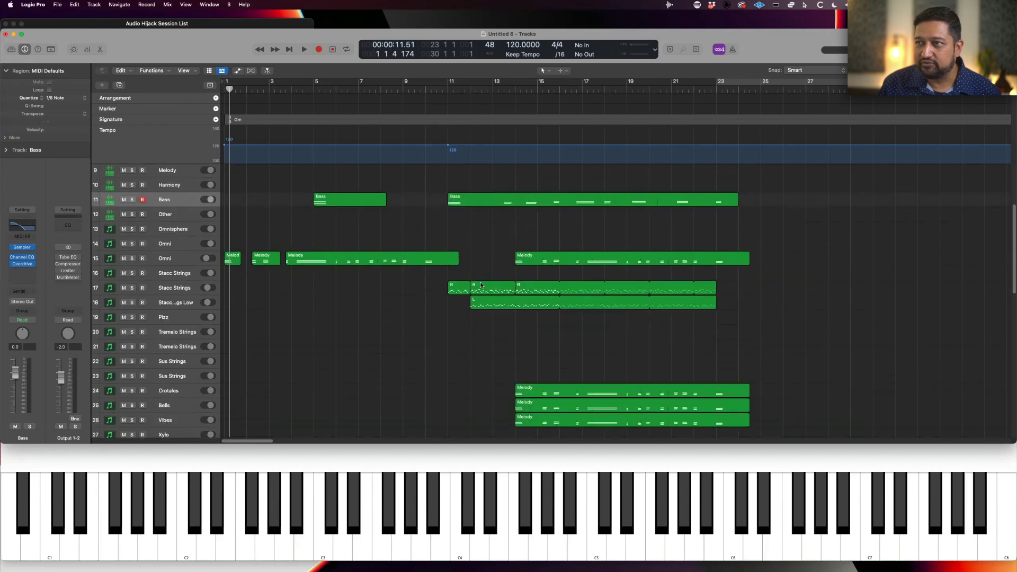
scroll(482, 287, down, 5)
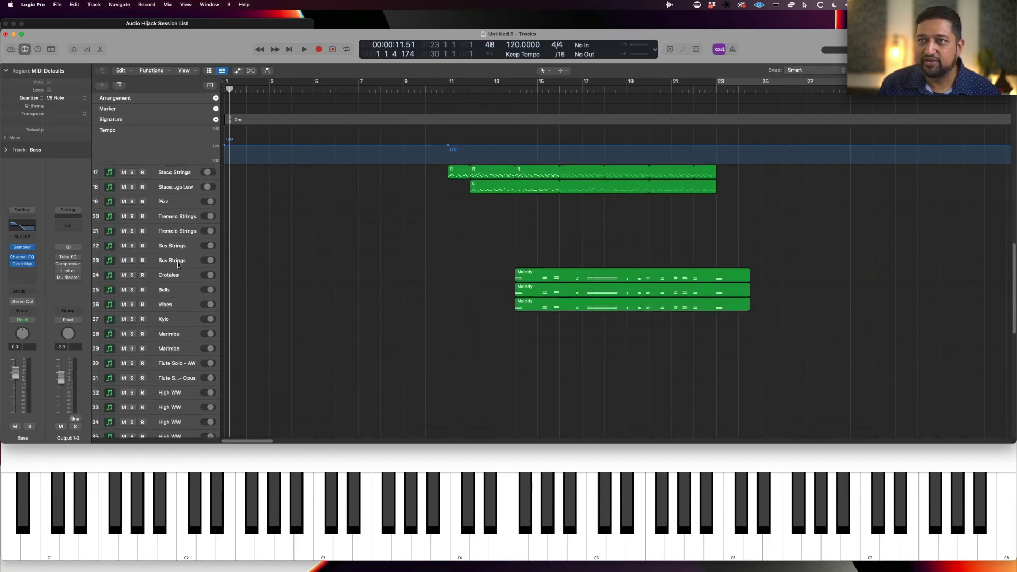
scroll(183, 267, up, 3)
click(177, 287)
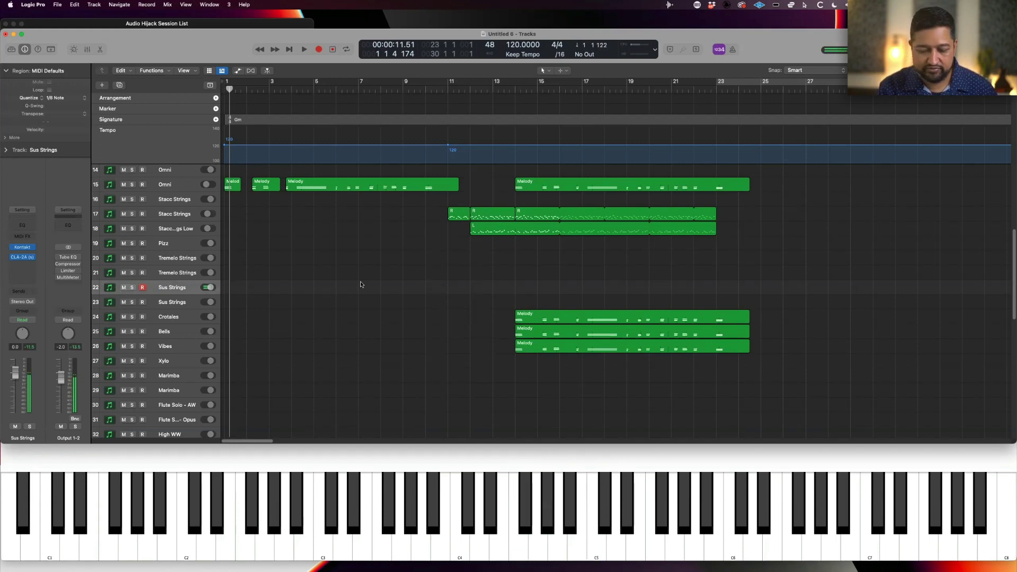
click(168, 258)
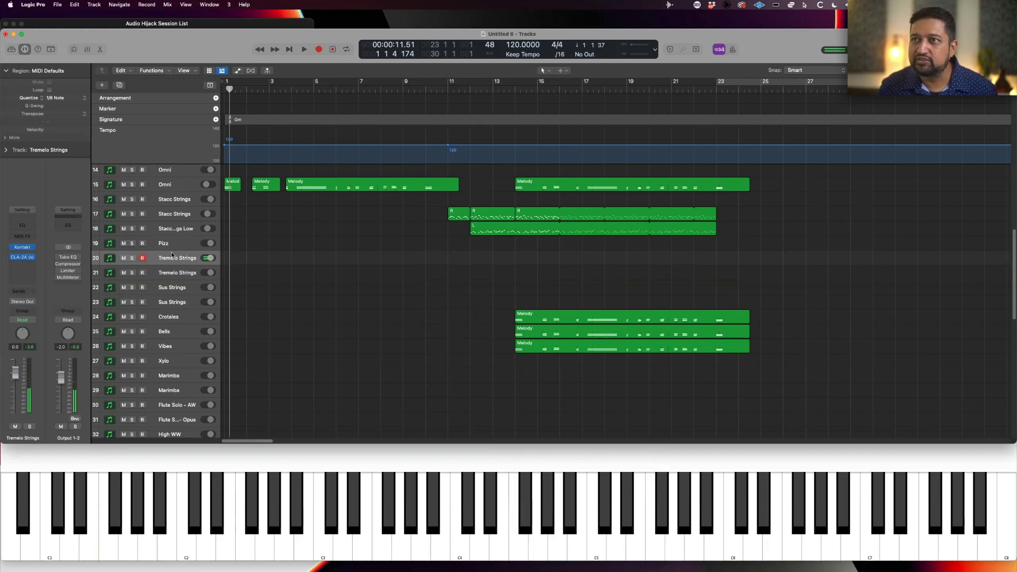
- Extend the project start to before bar 1, play a Tremelo Strings part along with the arrangement, and capture it as a recording
mouse_move(229, 87)
mouse_down()
mouse_move(240, 86)
mouse_move(202, 82)
mouse_move(245, 88)
mouse_up()
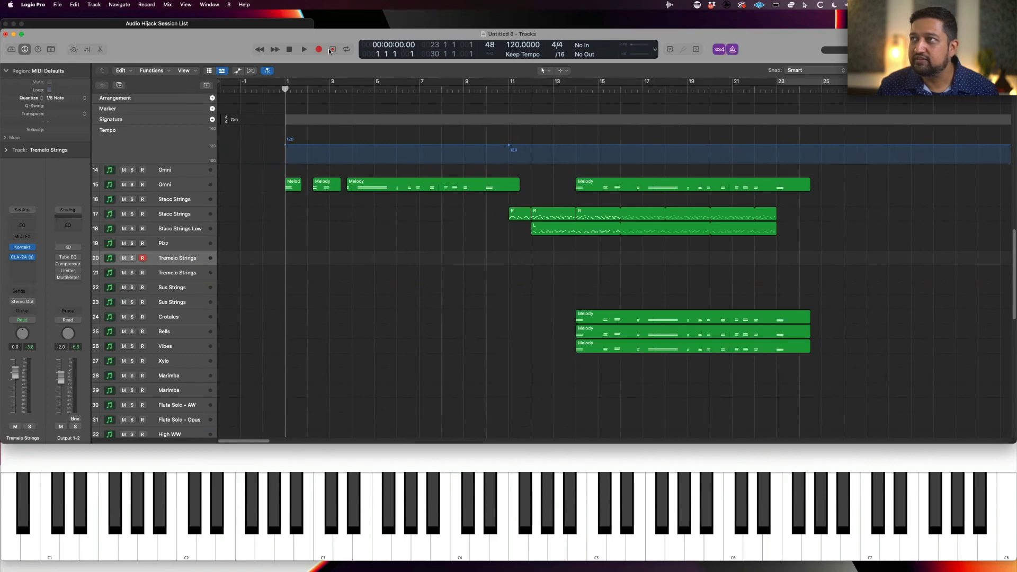
key(space)
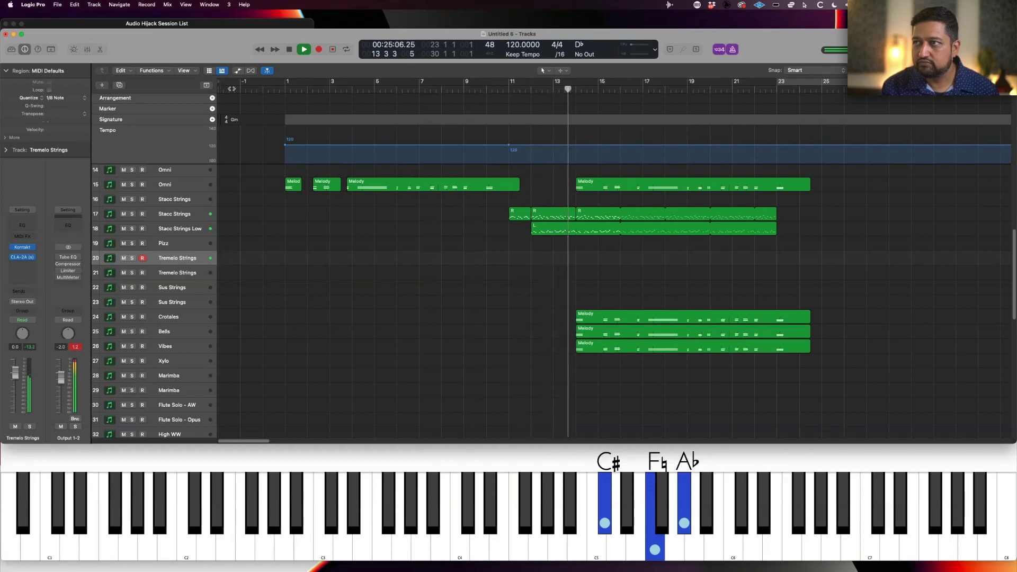
key(space)
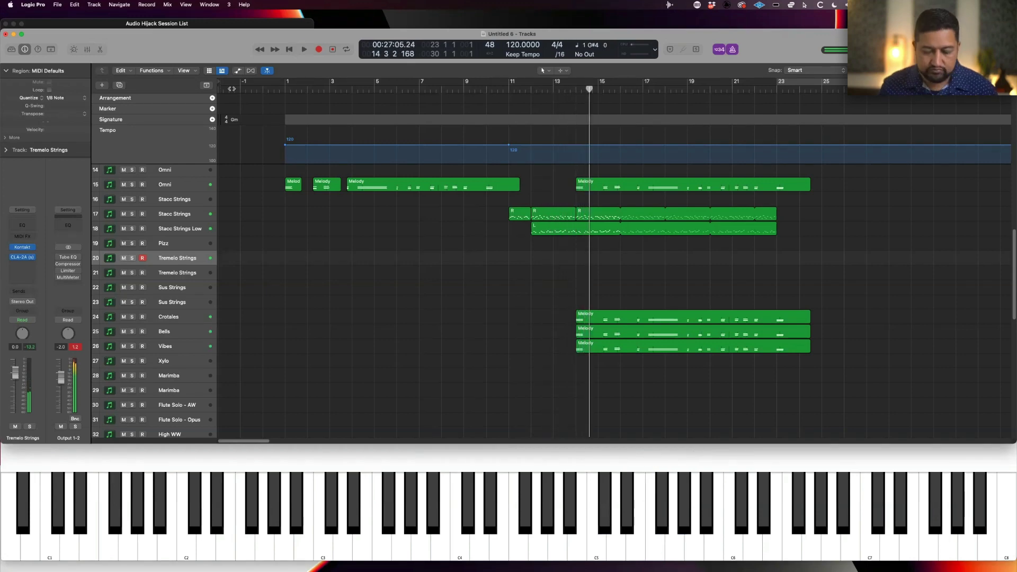
click(333, 50)
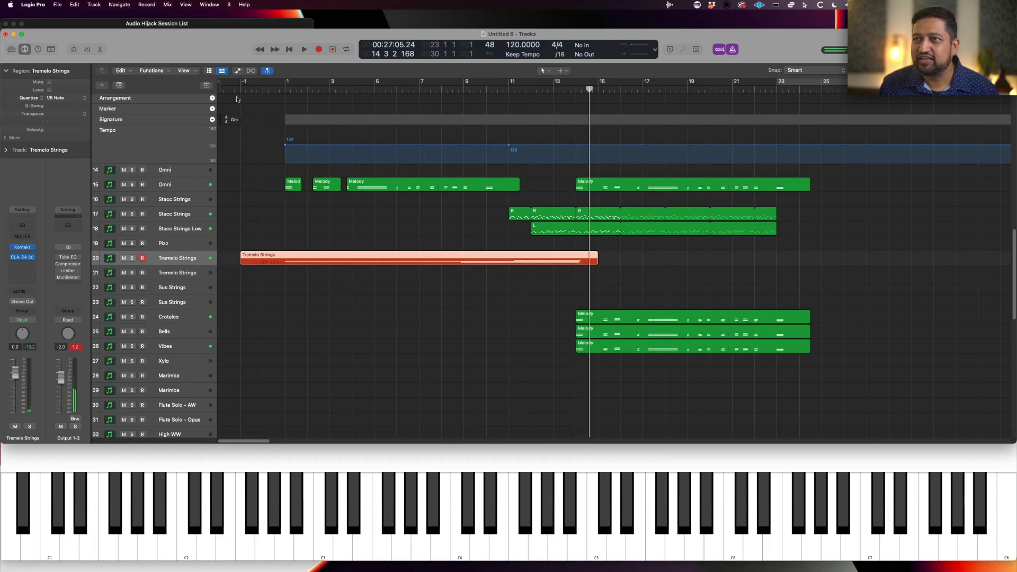
- Set the captured Tremelo Strings region's quantize to 1/8 Note and check the region with the track automation shown
click(58, 98)
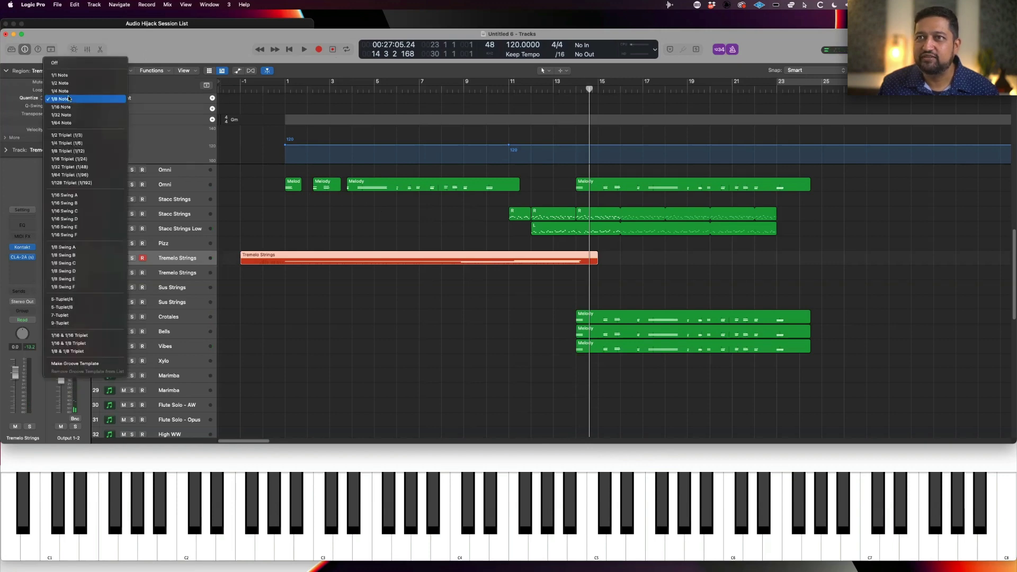
click(69, 98)
key(a)
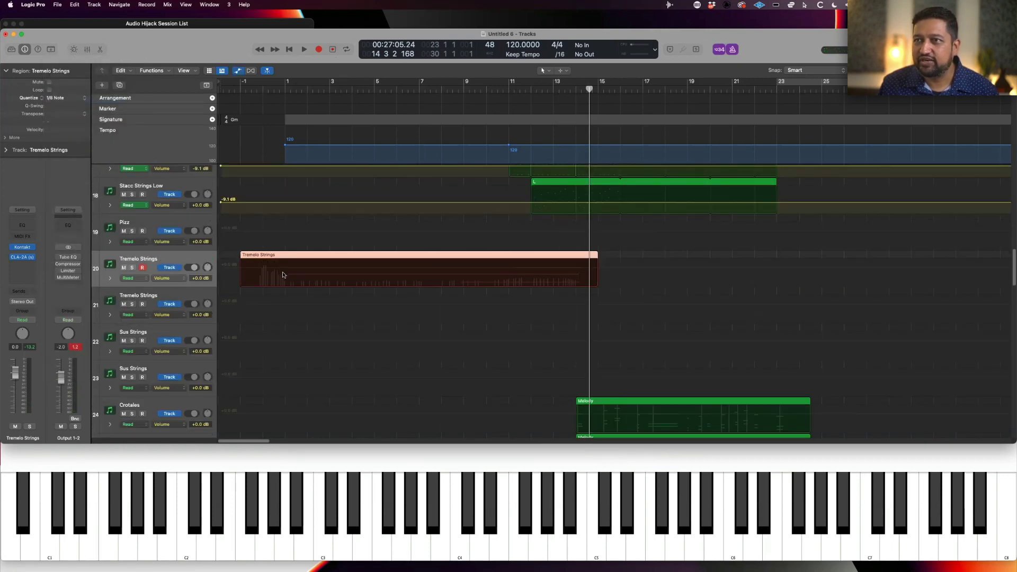
click(284, 275)
key(a)
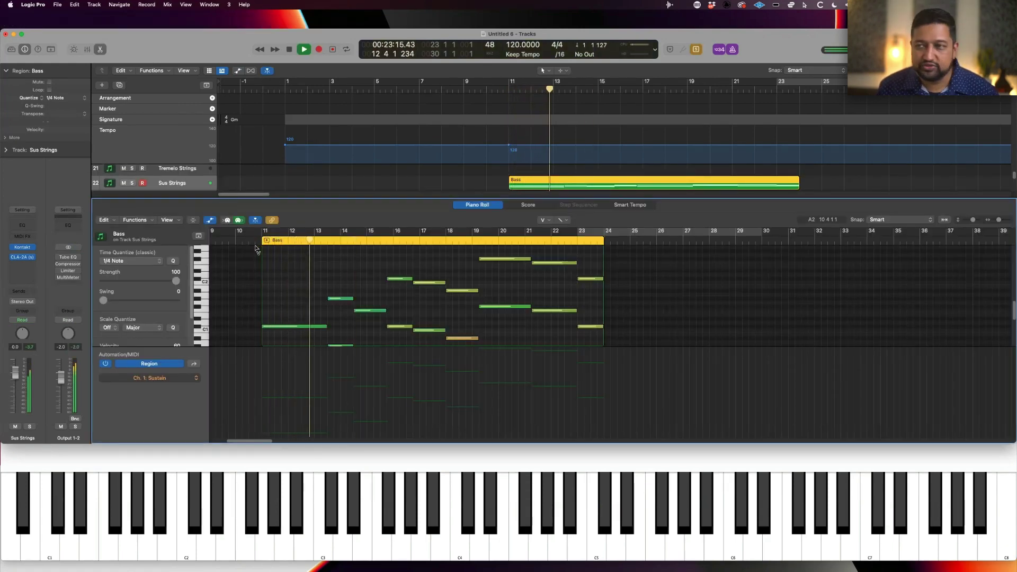
- Stop the soloed playback of the Bass region on the Sus Strings track 22
key(space)
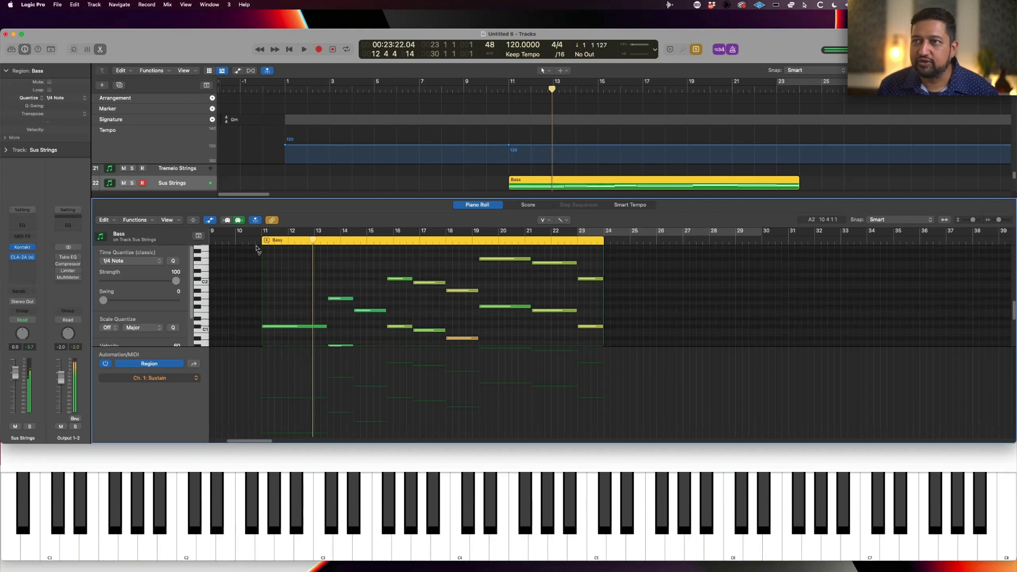
- Record modulation changes for the Sus Strings part on track 22 from bar 10 and check the region's Ch. 1: Modulation curve
double_click(484, 87)
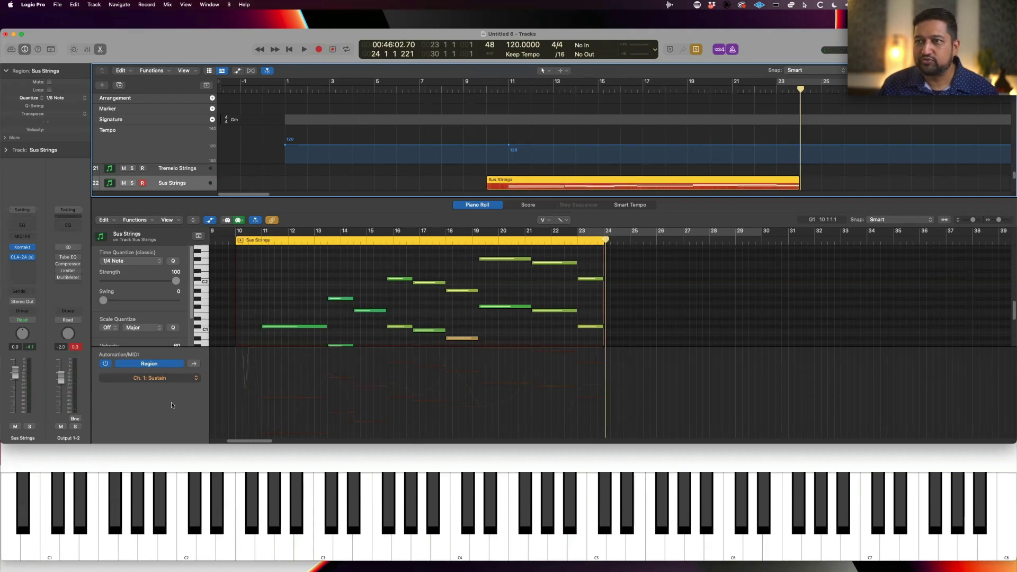
click(175, 378)
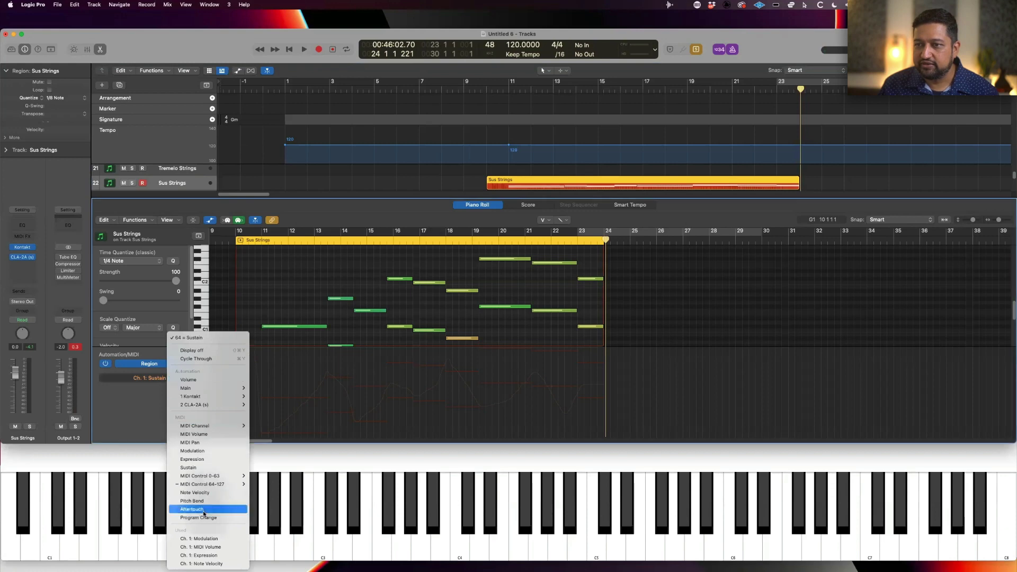
click(212, 539)
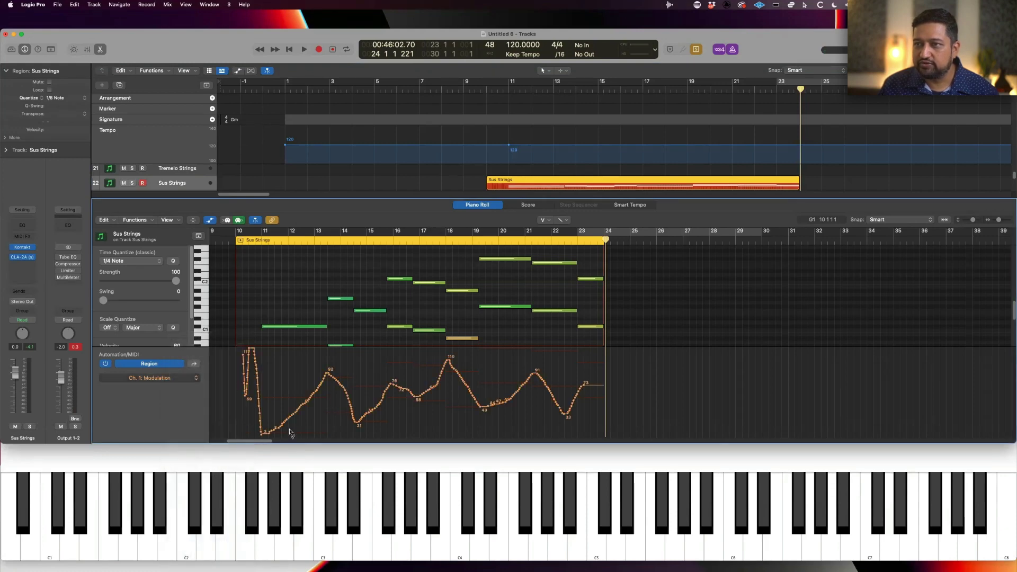
key(e)
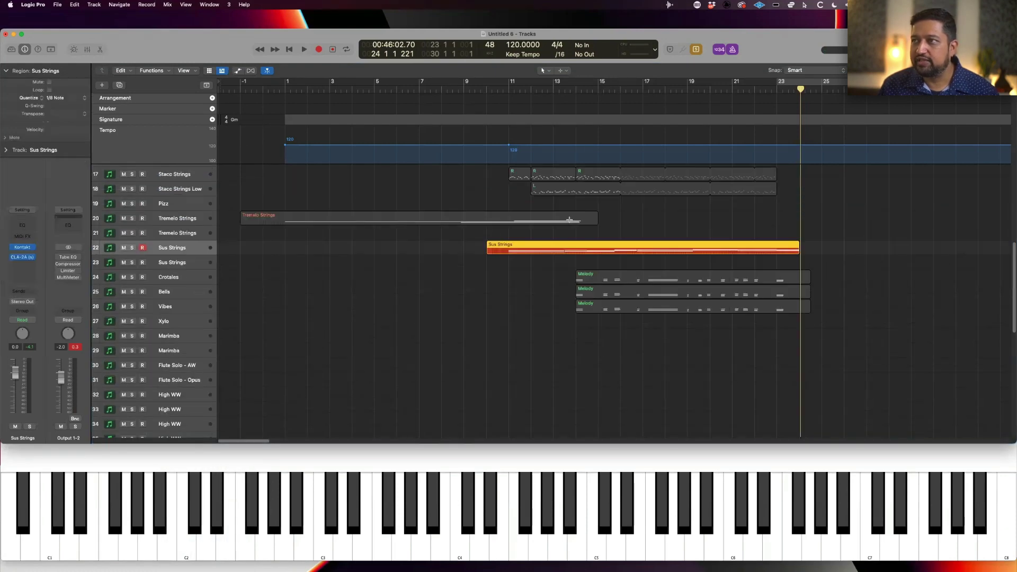
- Play the arrangement from about bar 10 through bar 23 to hear the Sus Strings part with the other layers
click(496, 90)
key(space)
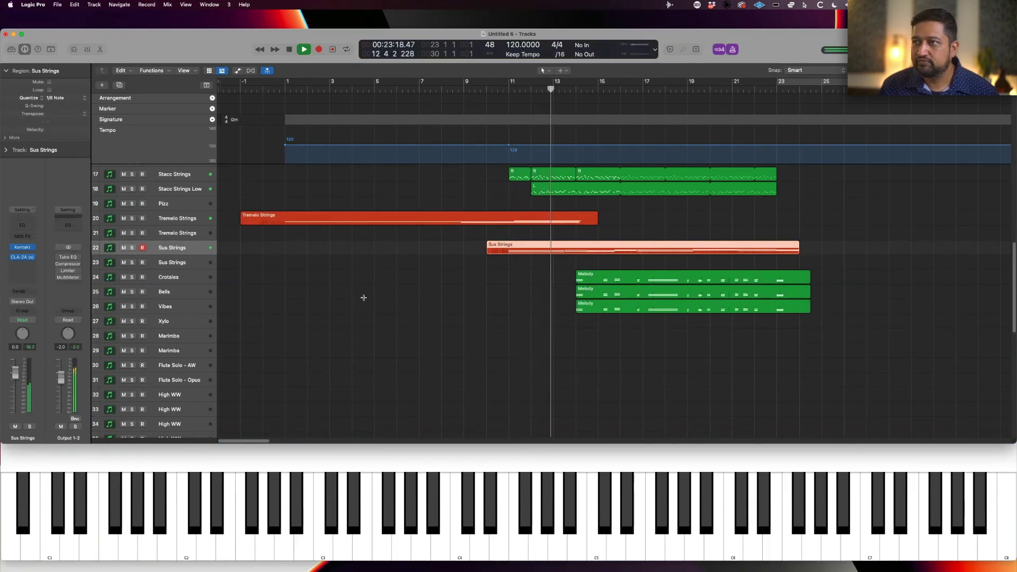
key(space)
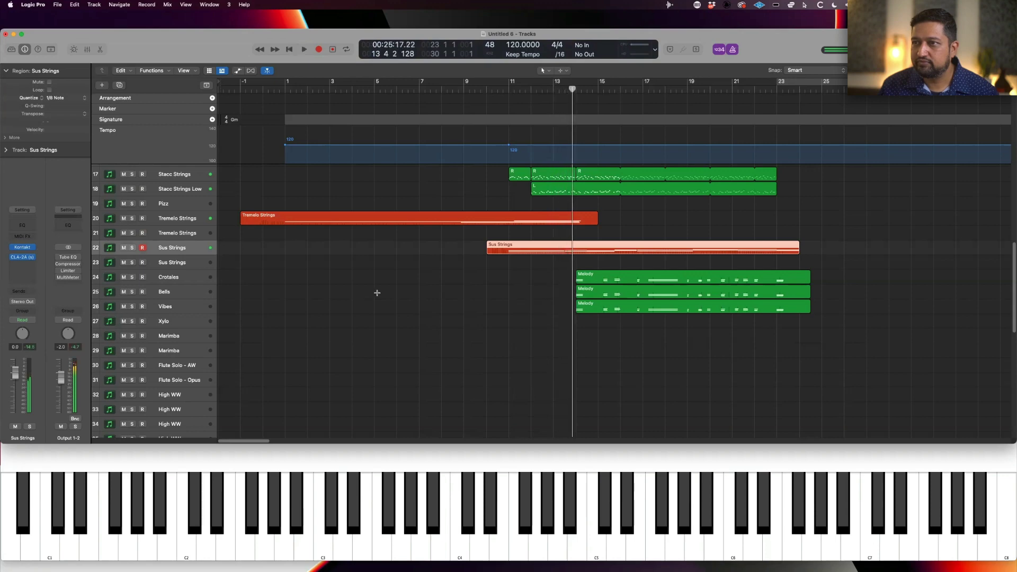
click(516, 265)
scroll(517, 275, up, 5)
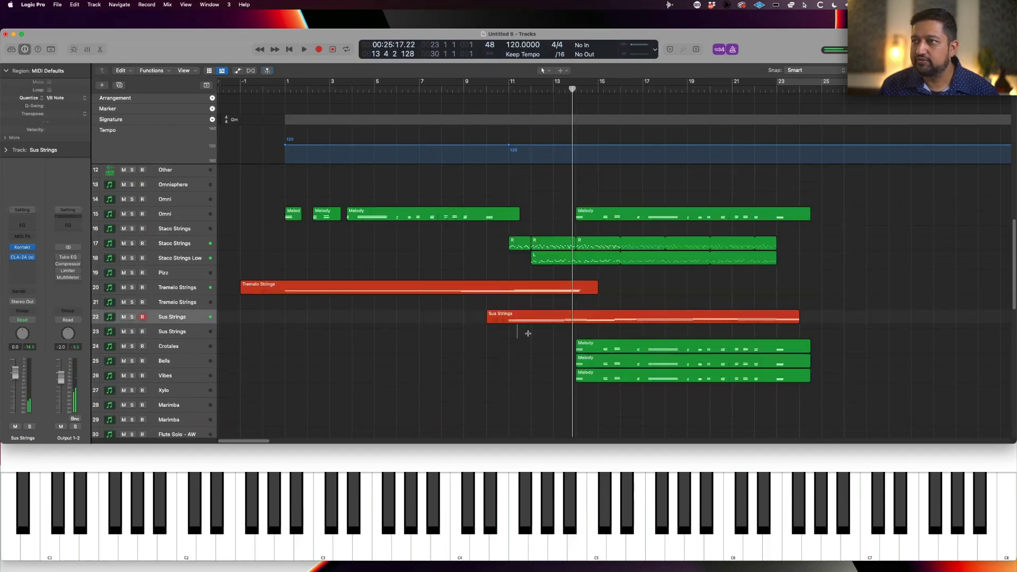
click(502, 87)
key(space)
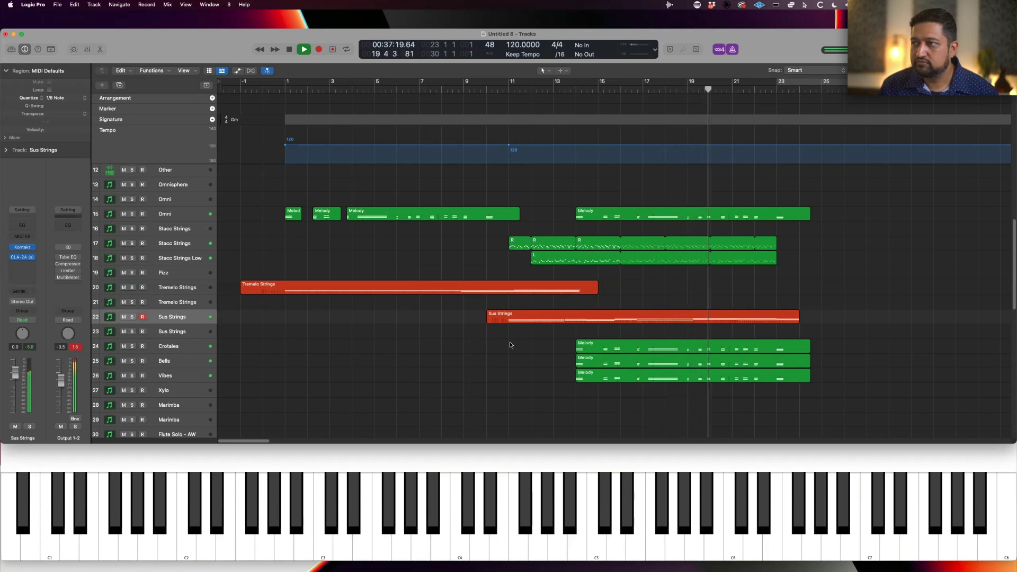
scroll(510, 345, up, 1)
scroll(509, 345, up, 1)
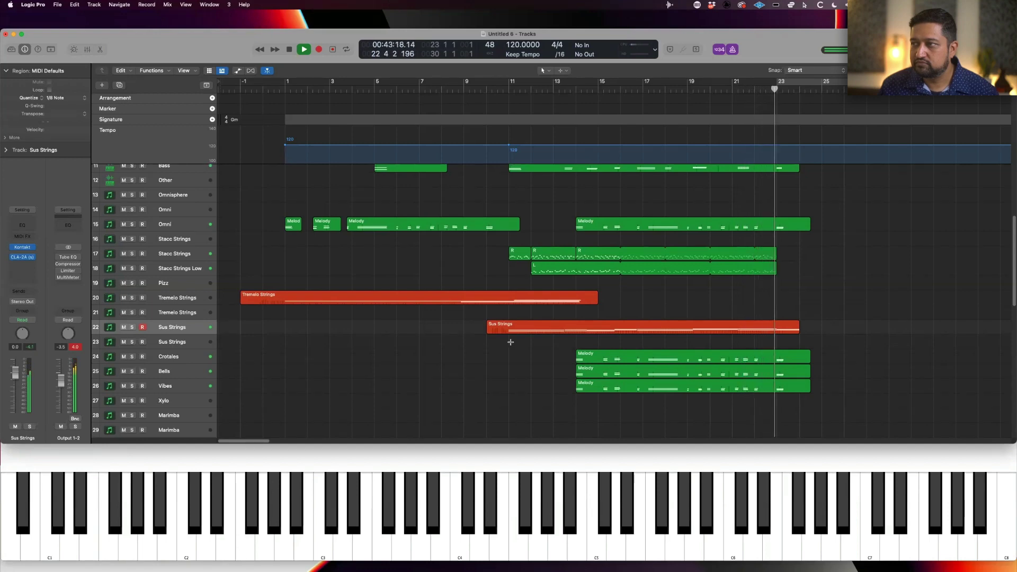
key(space)
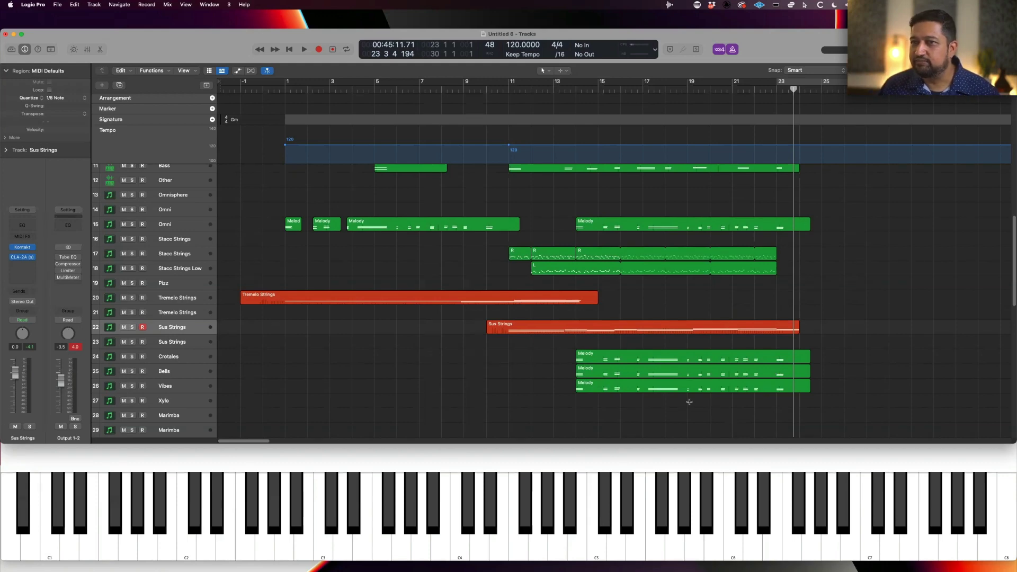
- Join the three R regions on Stacc Strings track 17 into one region
scroll(476, 328, up, 2)
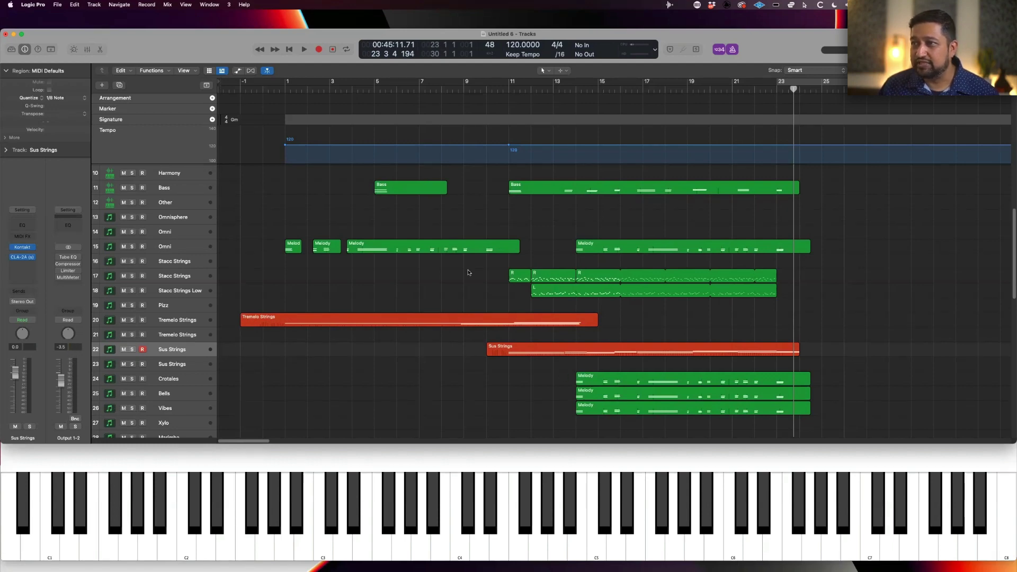
drag(498, 272, 626, 270)
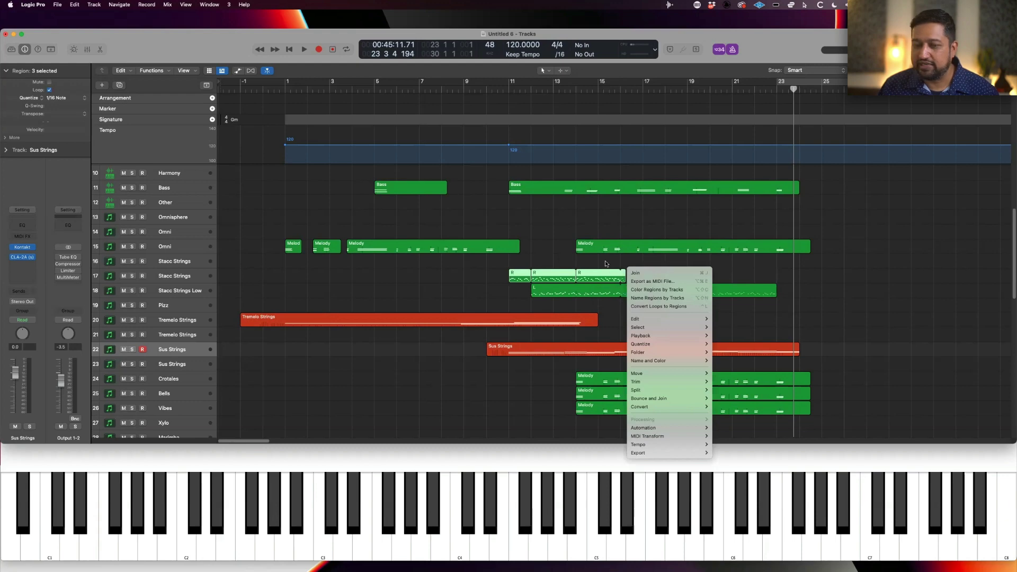
click(605, 263)
key(super+z)
click(495, 274)
drag(494, 275, 613, 274)
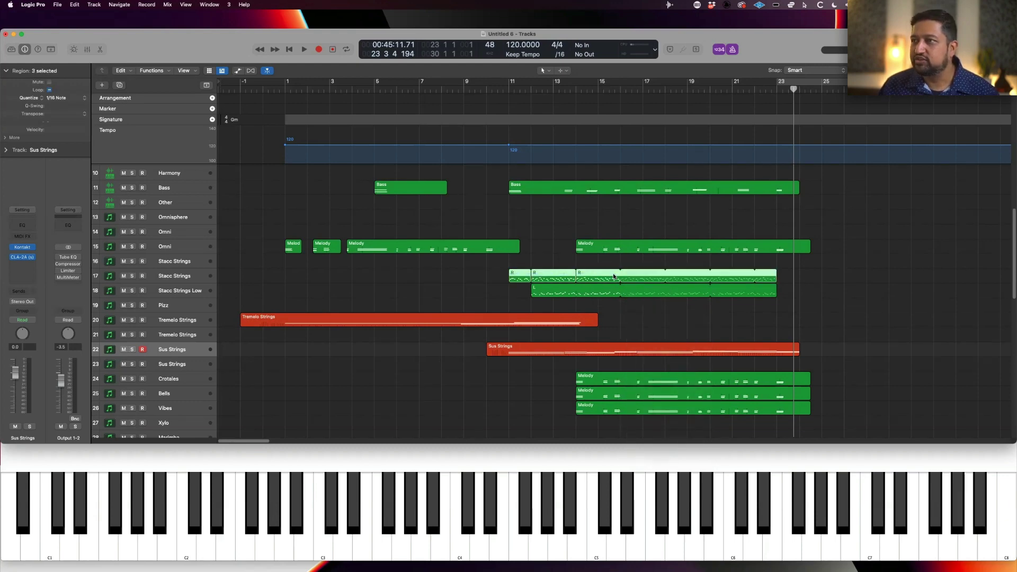
right_click(613, 274)
click(500, 295)
key(super+j)
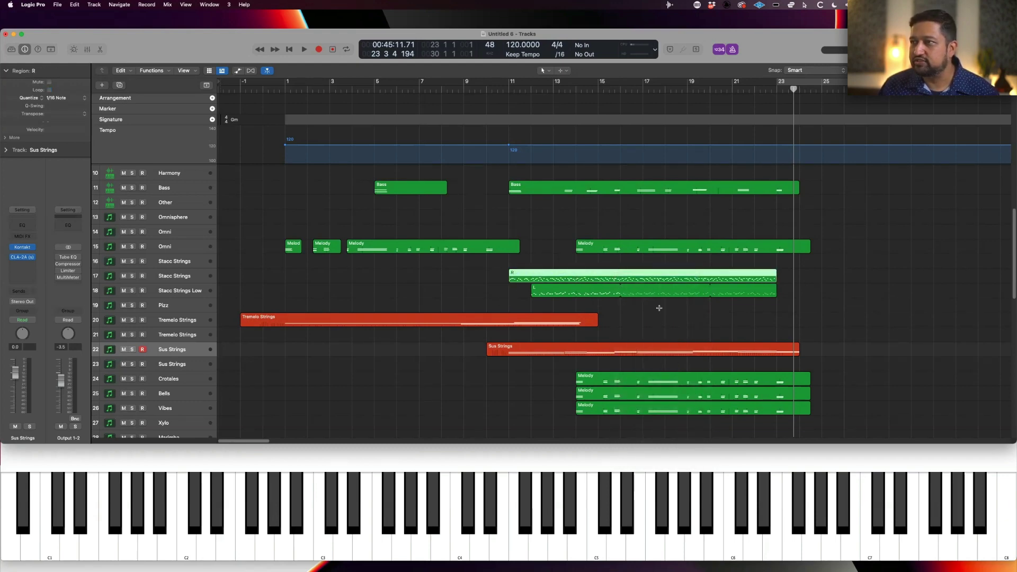
- Split the Bass region starting at bar 11 on track 11 at about bar 14.5 and view the second part's notes
key(a)
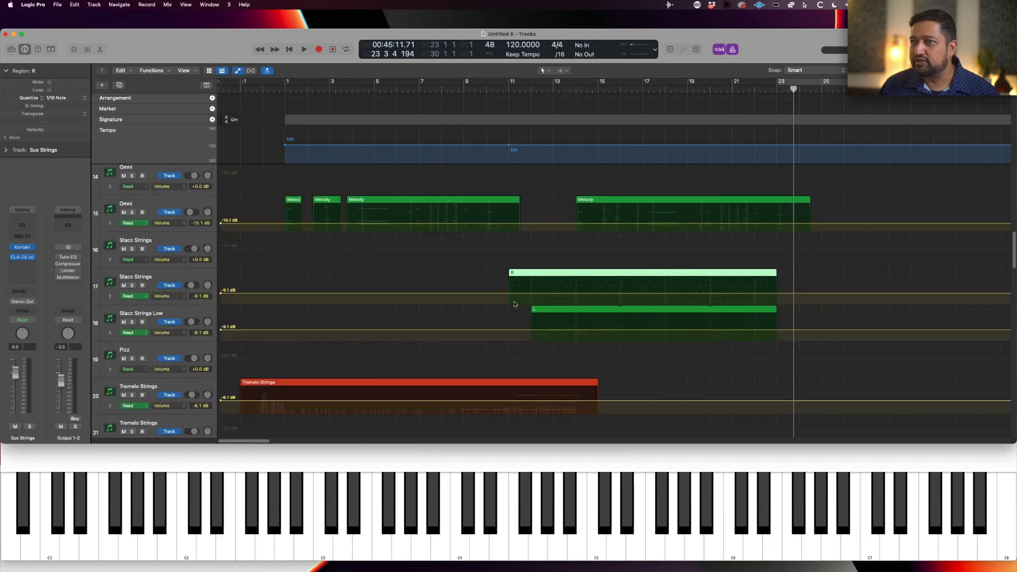
key(a)
click(589, 188)
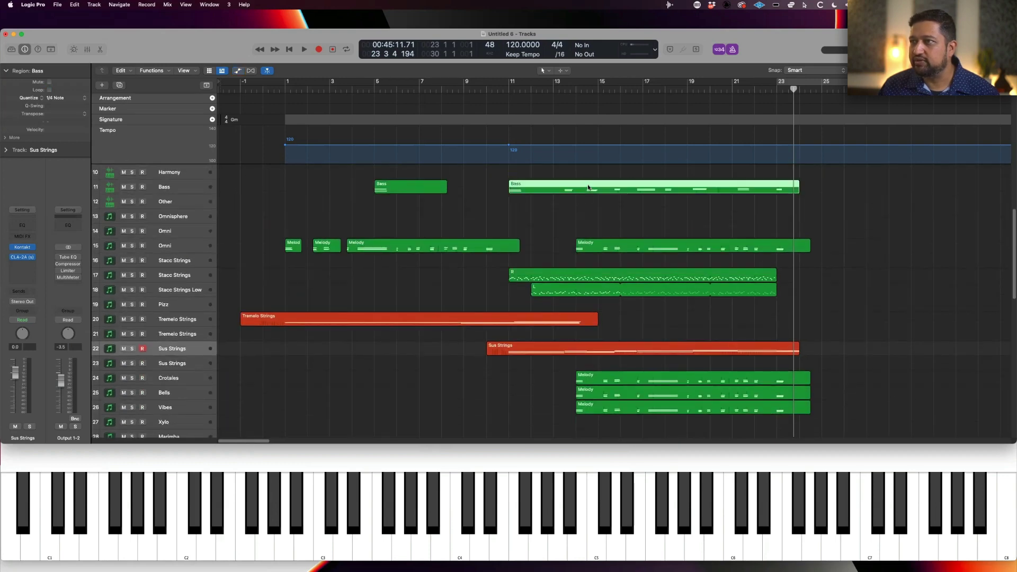
double_click(589, 187)
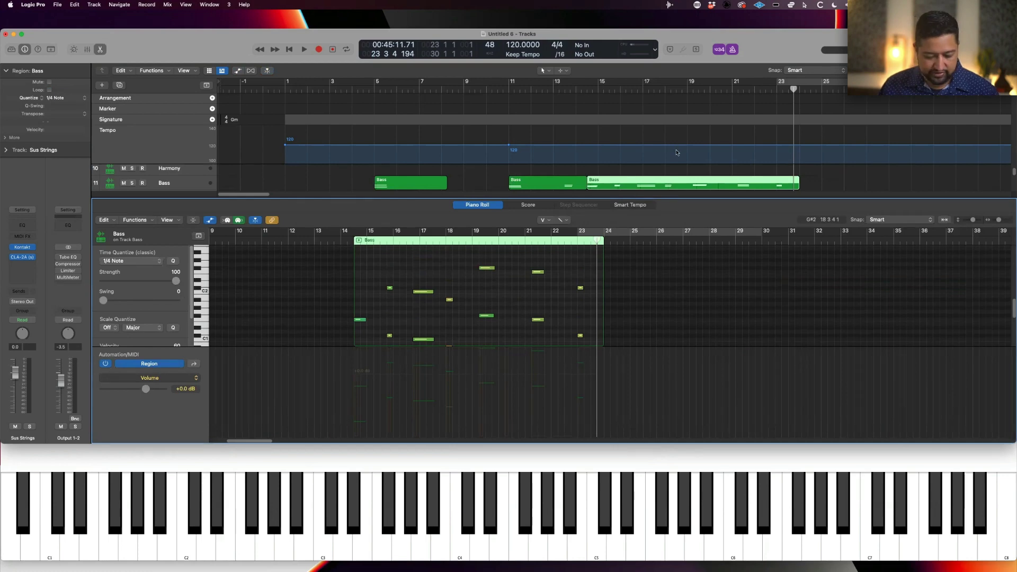
key(e)
scroll(635, 223, up, 3)
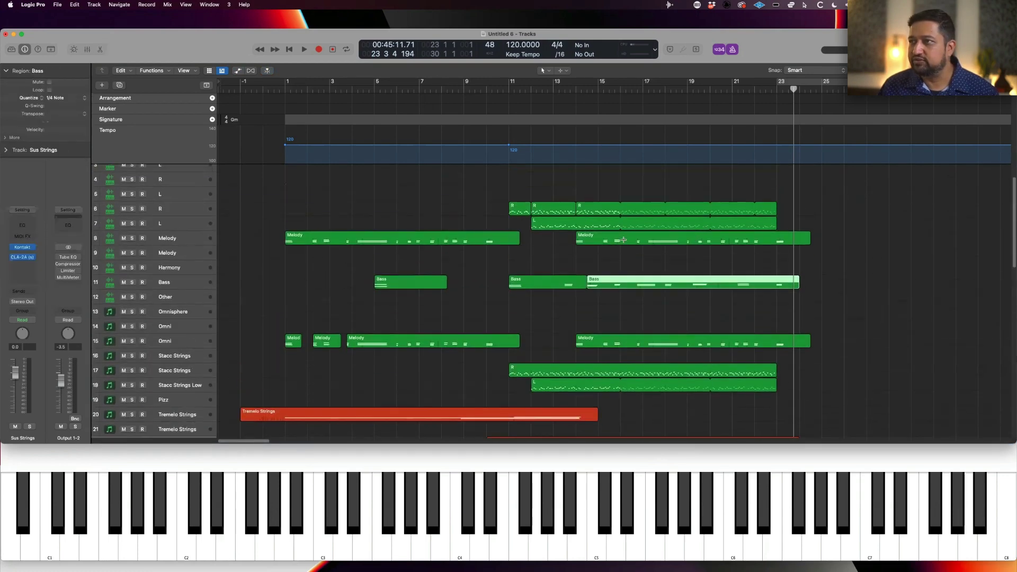
- Look at the second Melody region on track 8 in the Piano Roll and deselect all regions
click(623, 237)
double_click(622, 236)
click(639, 195)
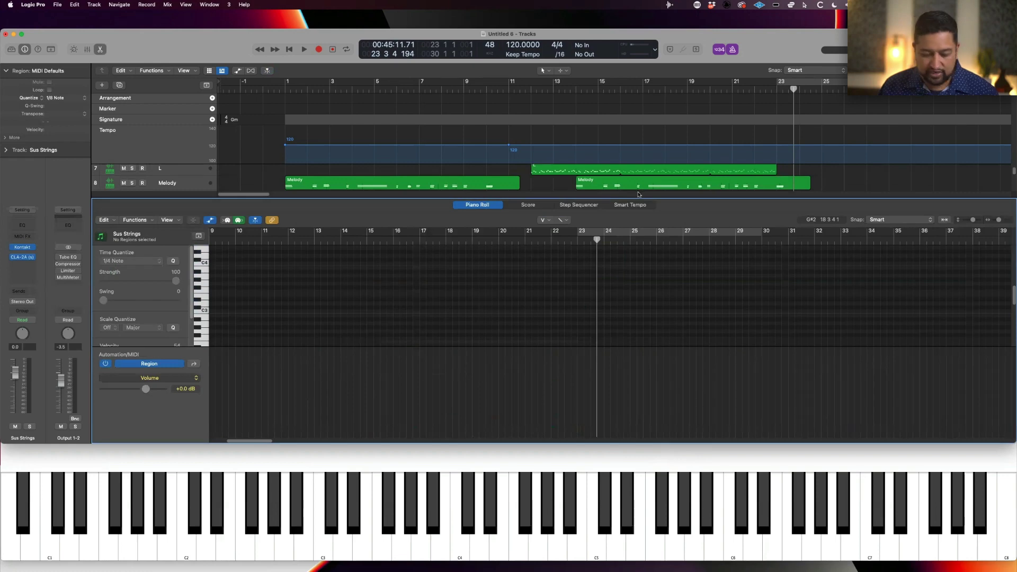
key(e)
- Review the full track layout with reduced track heights and move the playhead past the last regions to about bar 31
scroll(613, 416, down, 2)
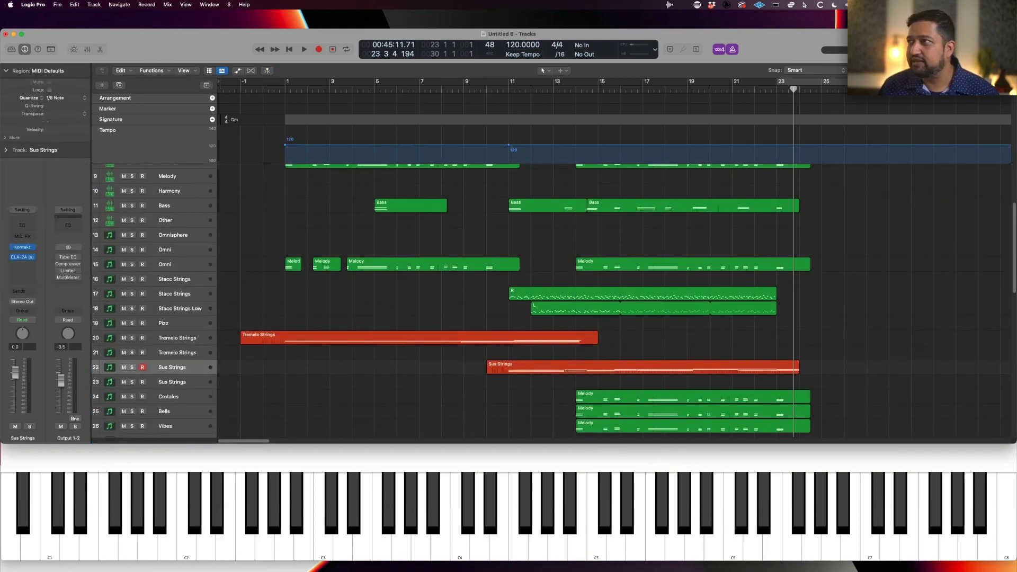
key(super+Up)
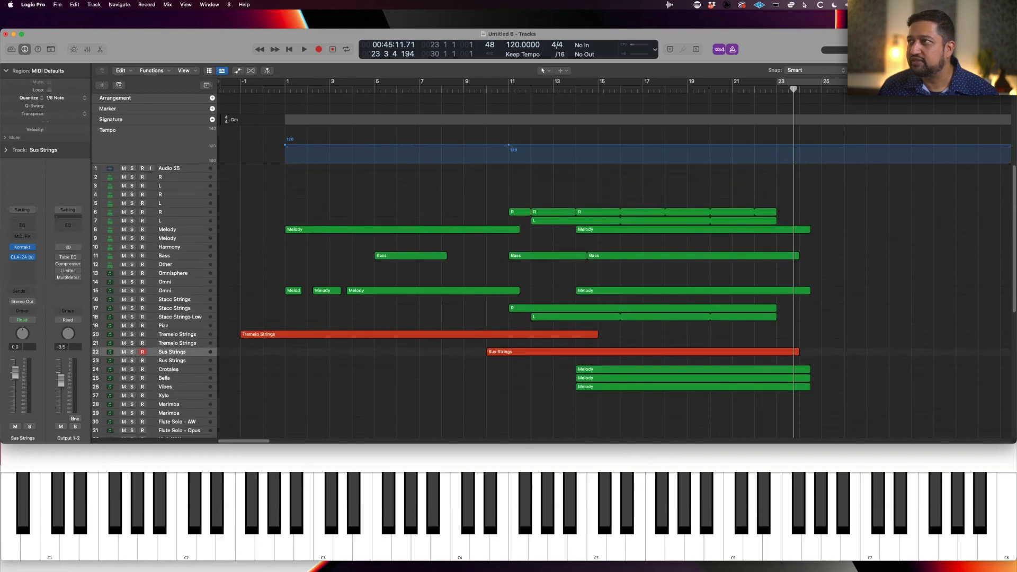
key(super+Down)
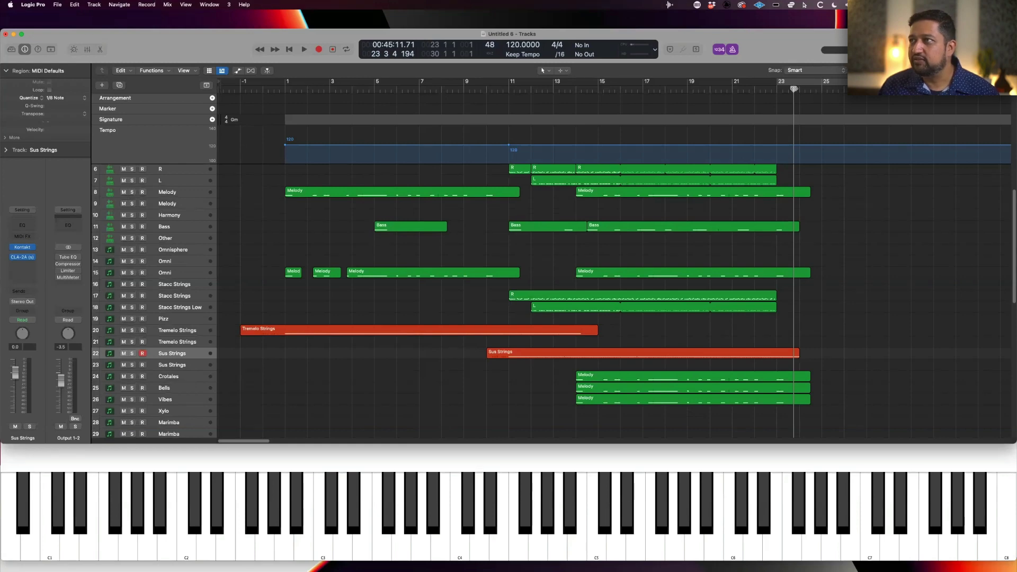
drag(794, 89, 897, 88)
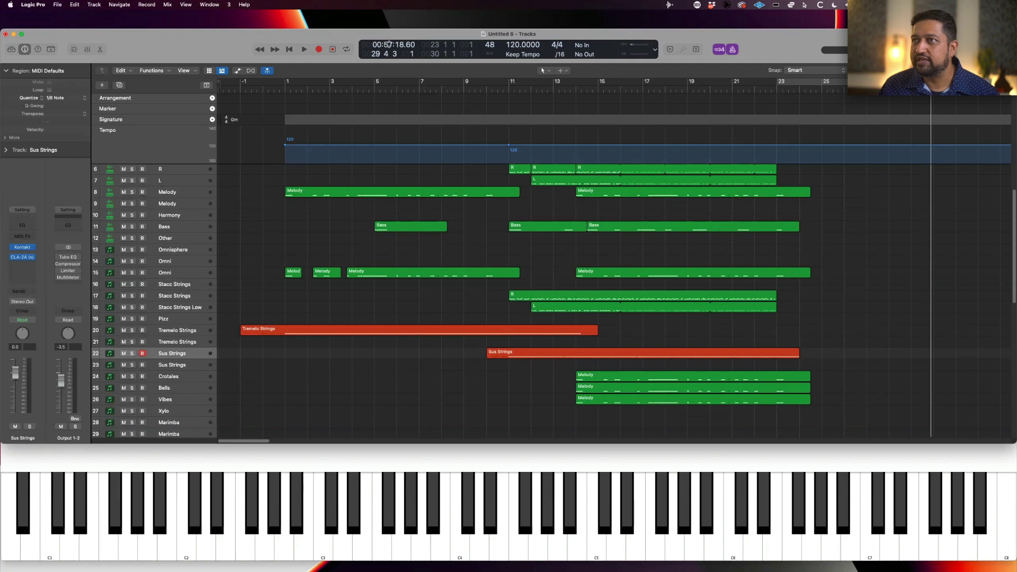
key(space)
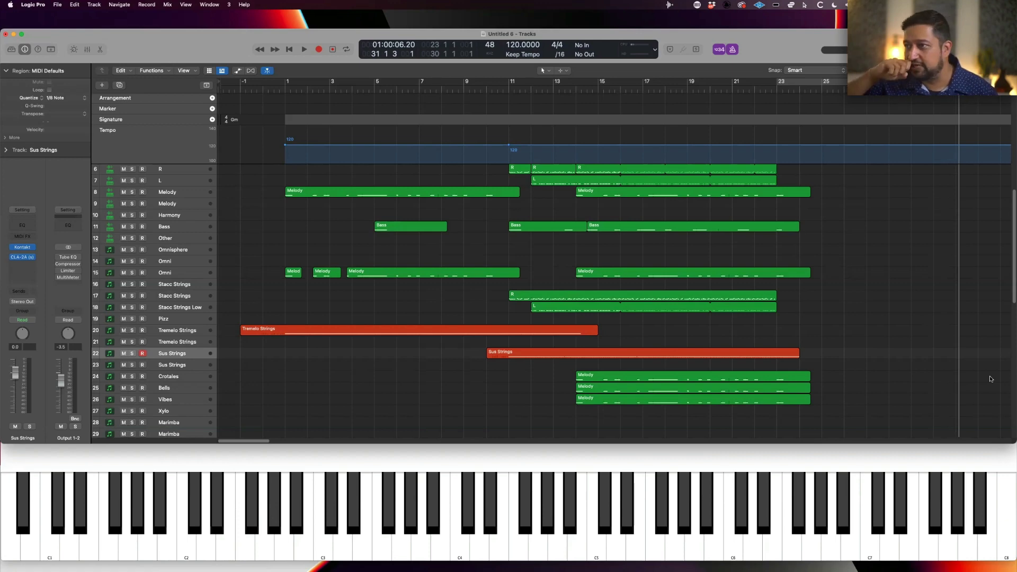
scroll(832, 384, up, 3)
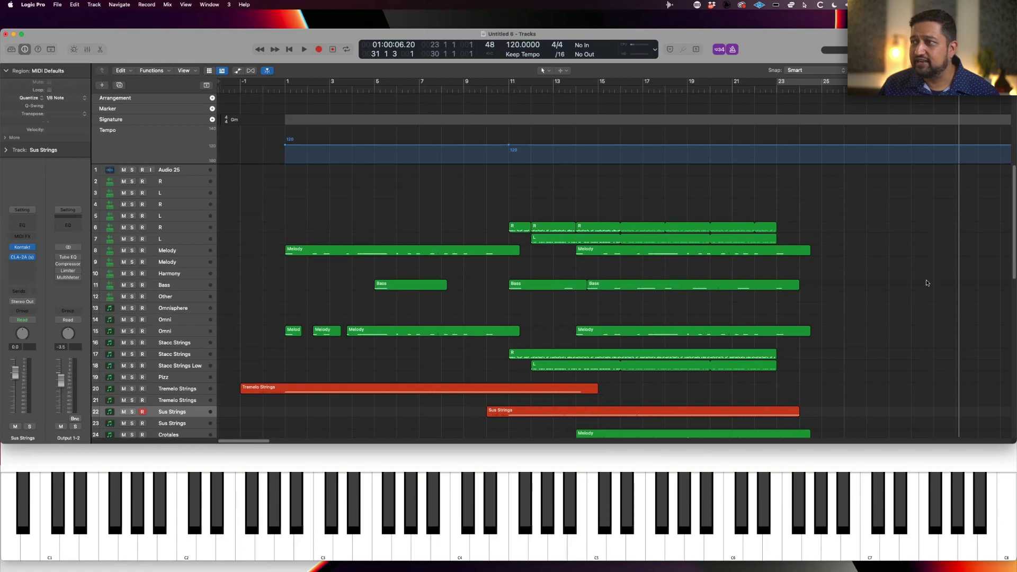
scroll(871, 274, down, 2)
scroll(871, 273, down, 1)
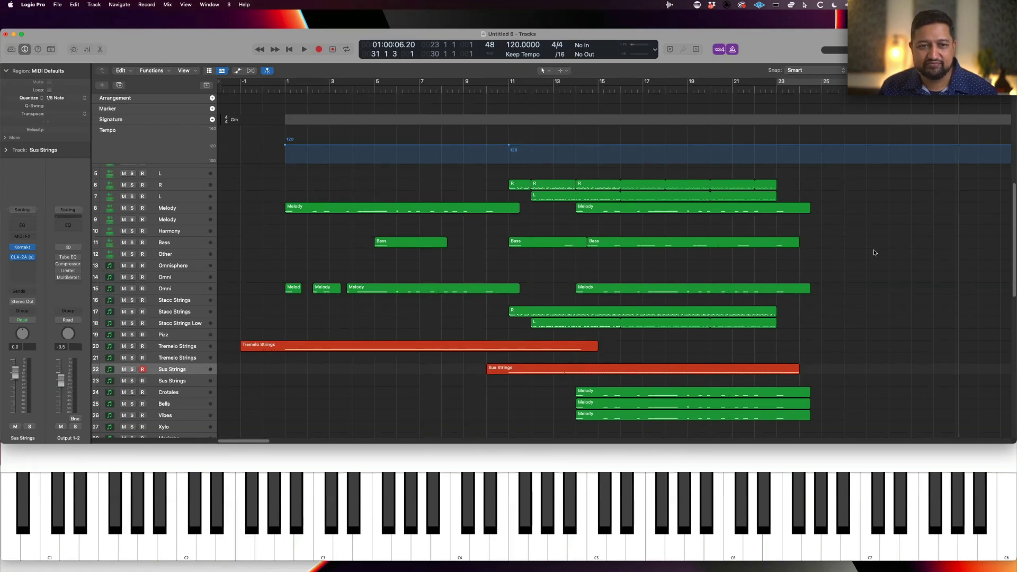
- Start saving the project and choose the SKETCHES folder inside Marching as its location
key(super+s)
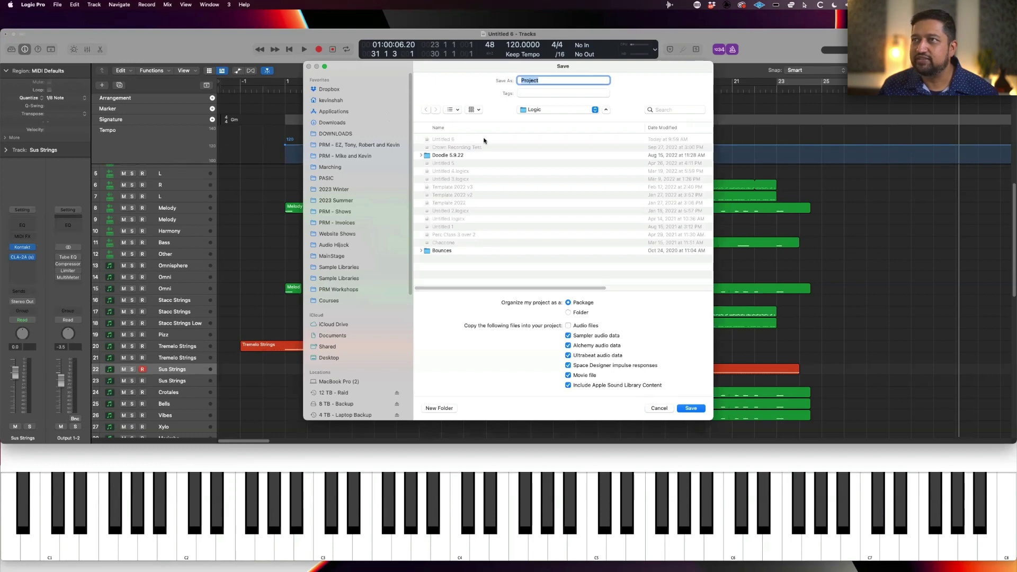
click(540, 110)
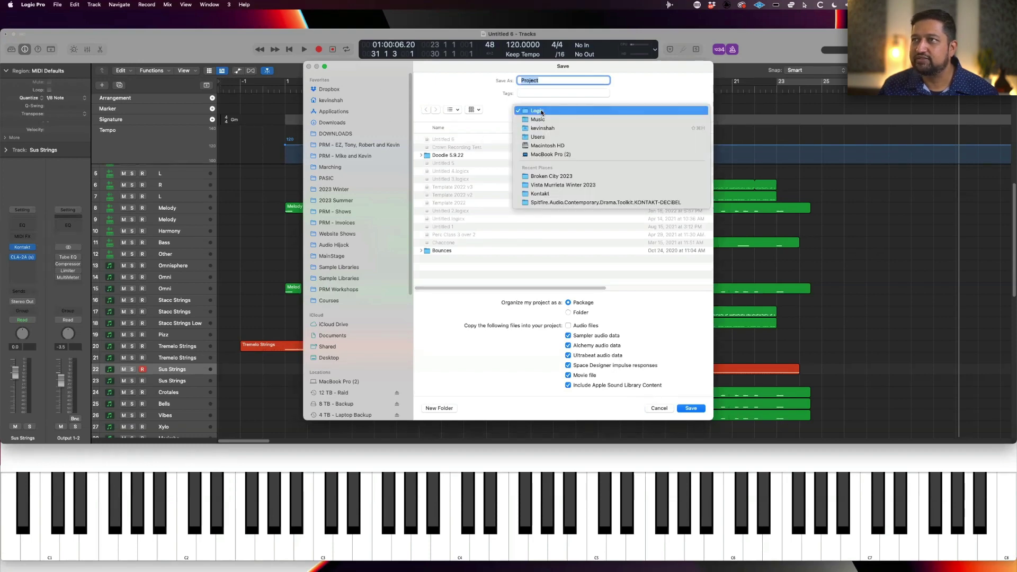
click(541, 112)
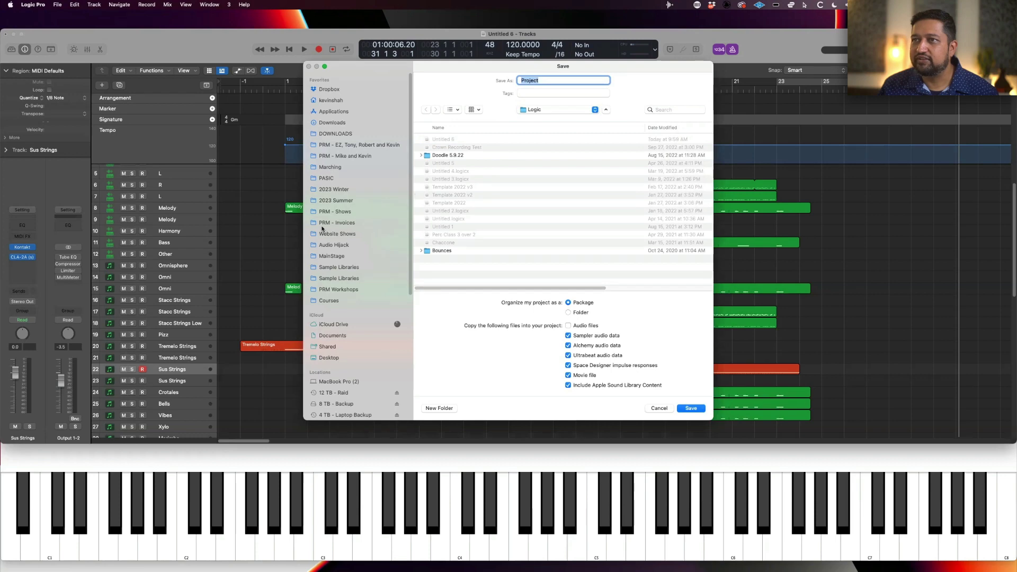
click(332, 169)
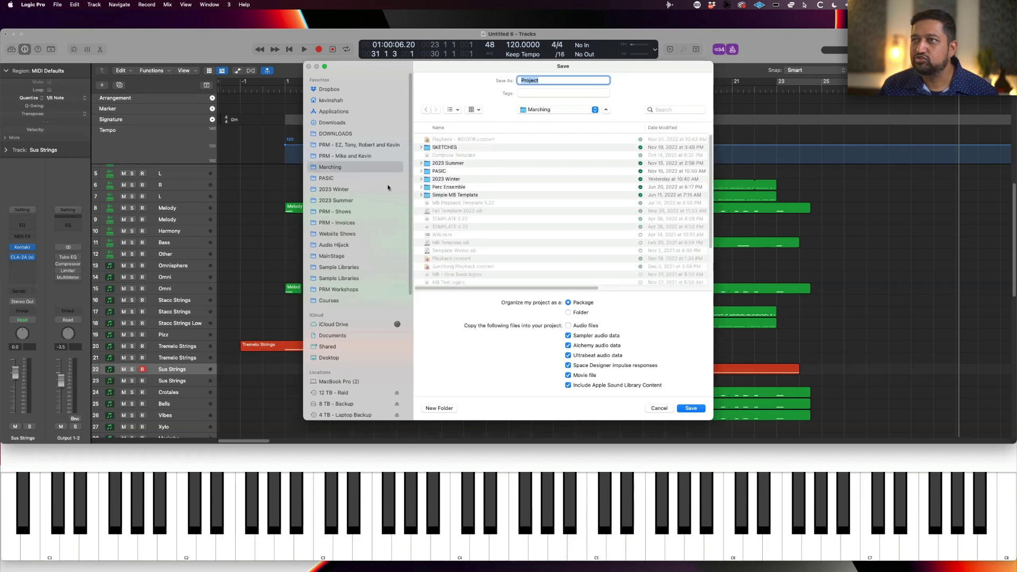
double_click(445, 148)
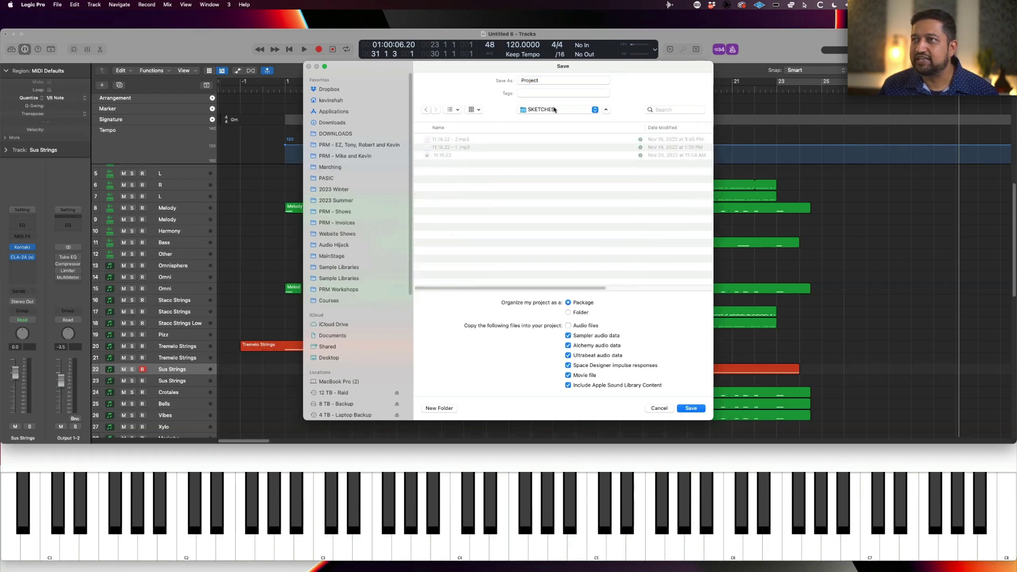
- Save the project in the SKETCHES folder under the name "11.22 - Design Membership Sketch"
double_click(550, 81)
text(11)
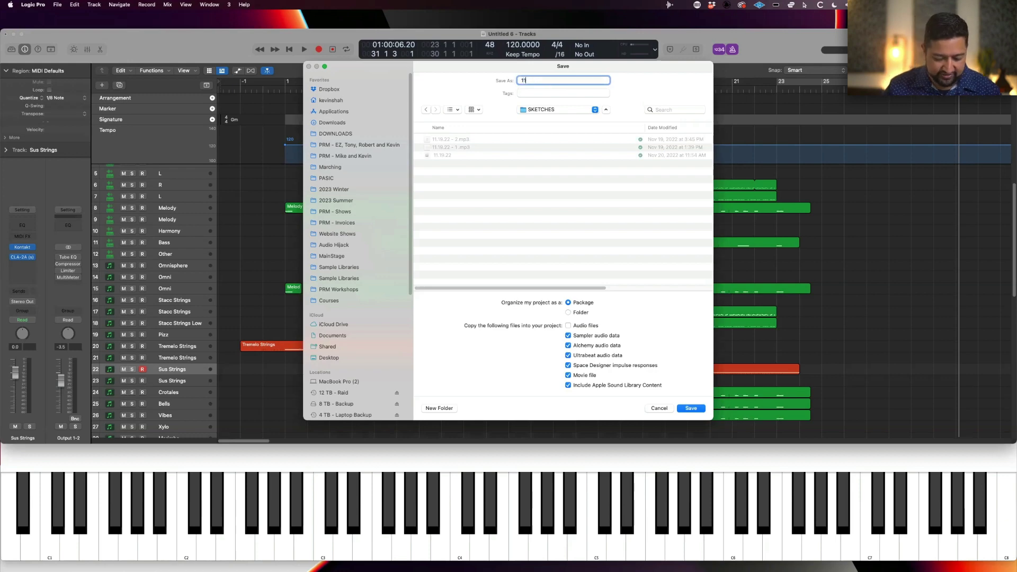
text(.22)
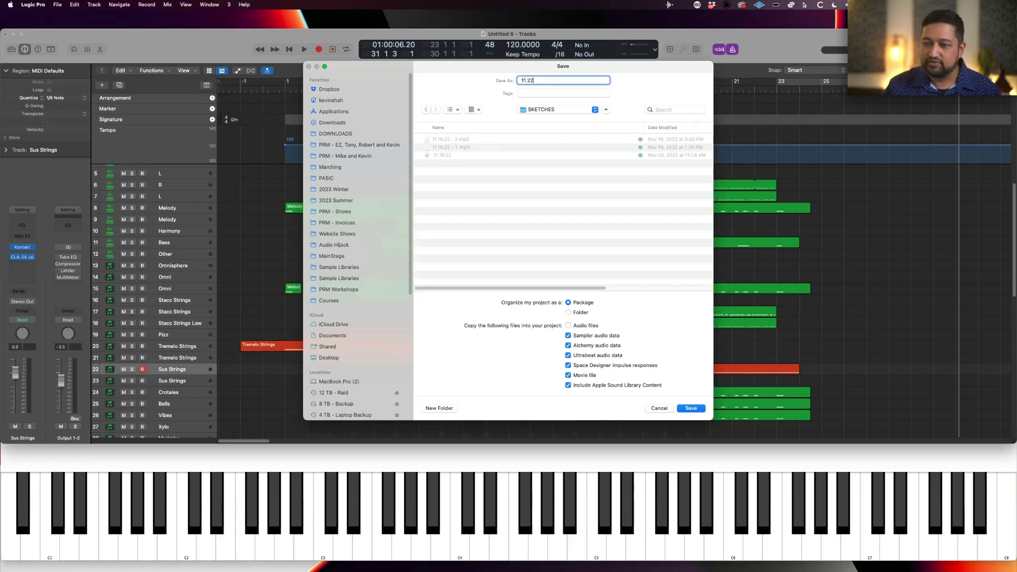
text( - Desi)
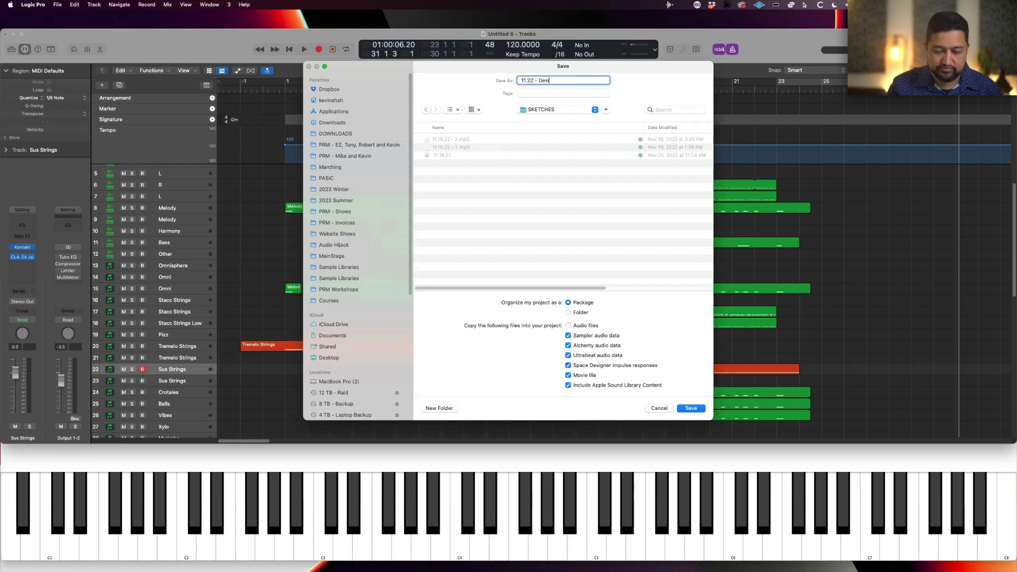
text(gn Membershi)
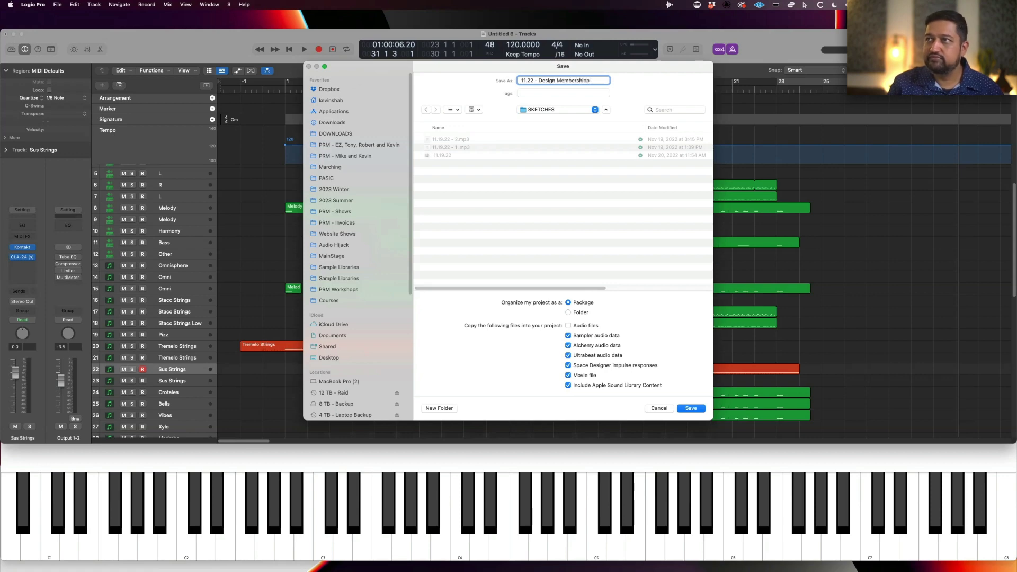
text(p)
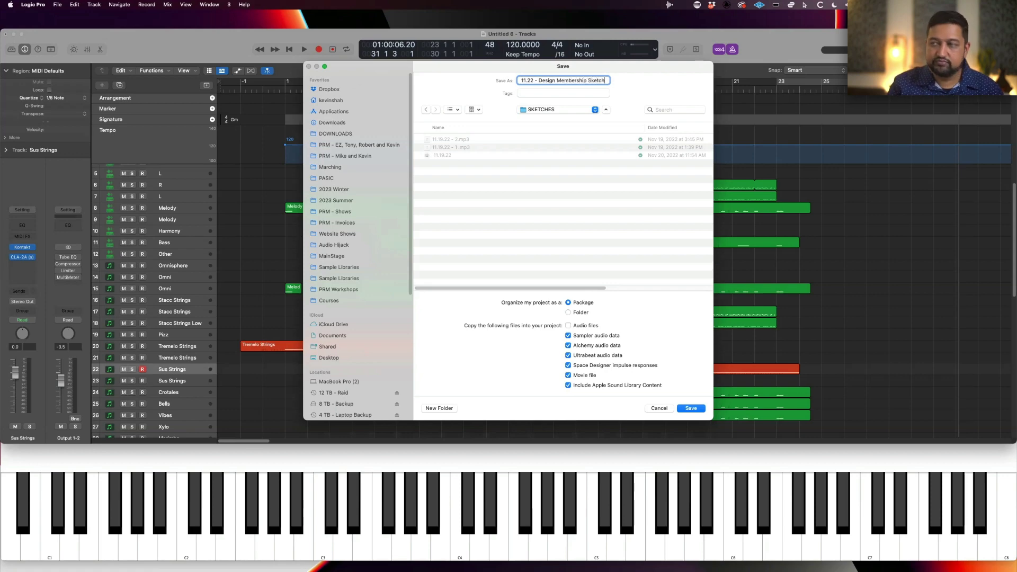
key(Return)
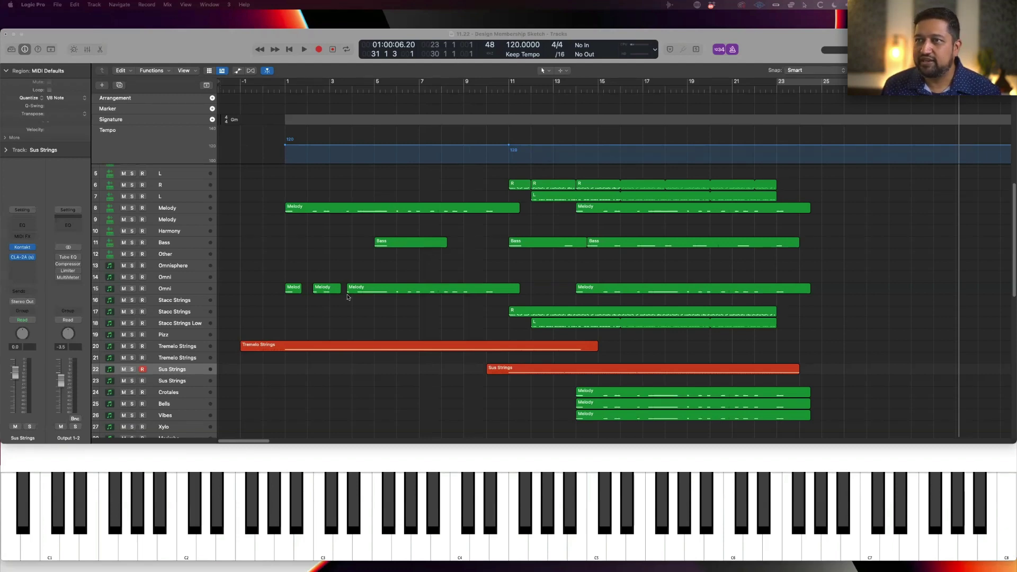
- Play the arrangement from bar 1 with a cycle range spanning all the regions, and turn cycle mode off after listening
drag(286, 82, 847, 84)
scroll(752, 335, up, 2)
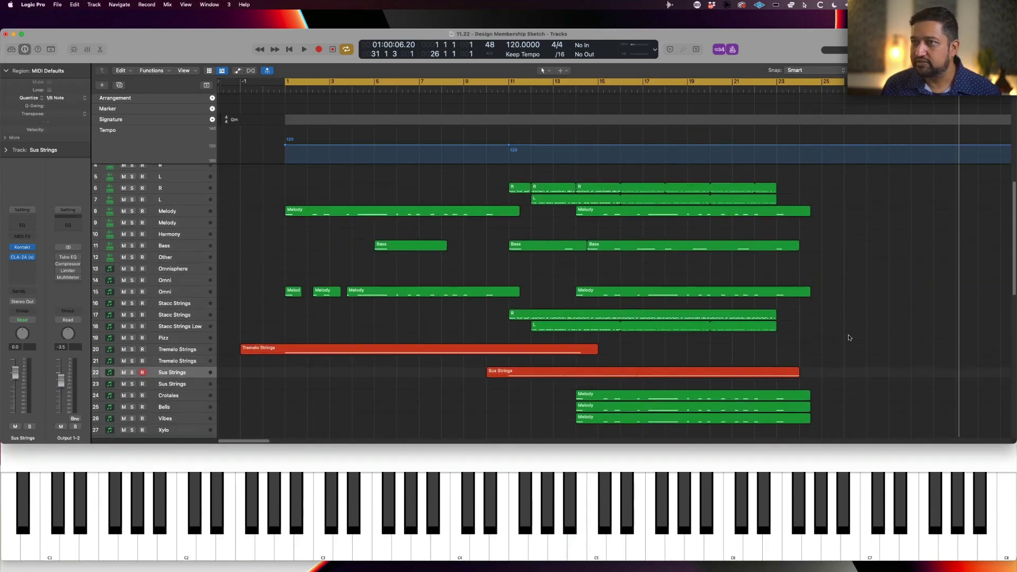
key(space)
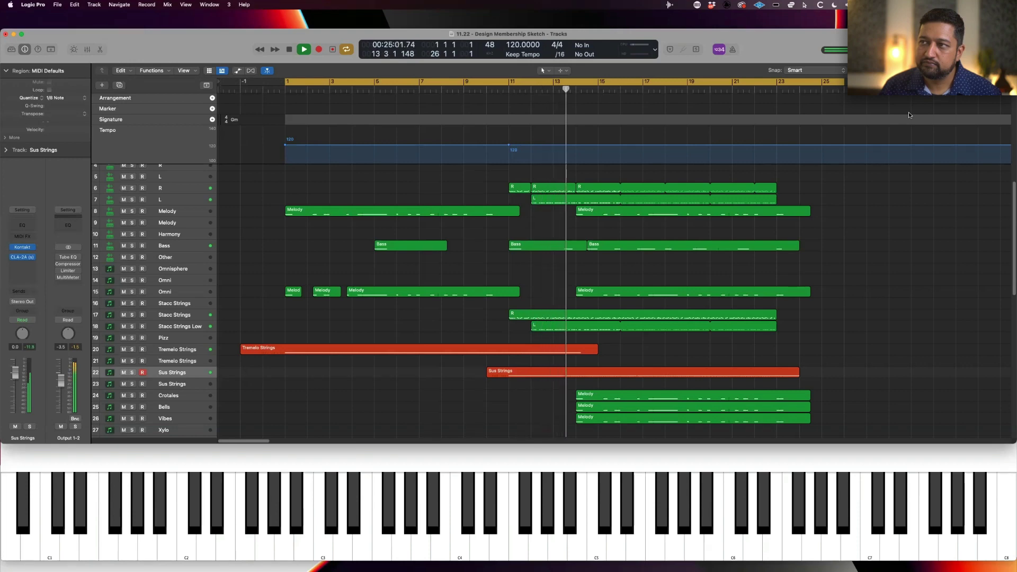
key(Return)
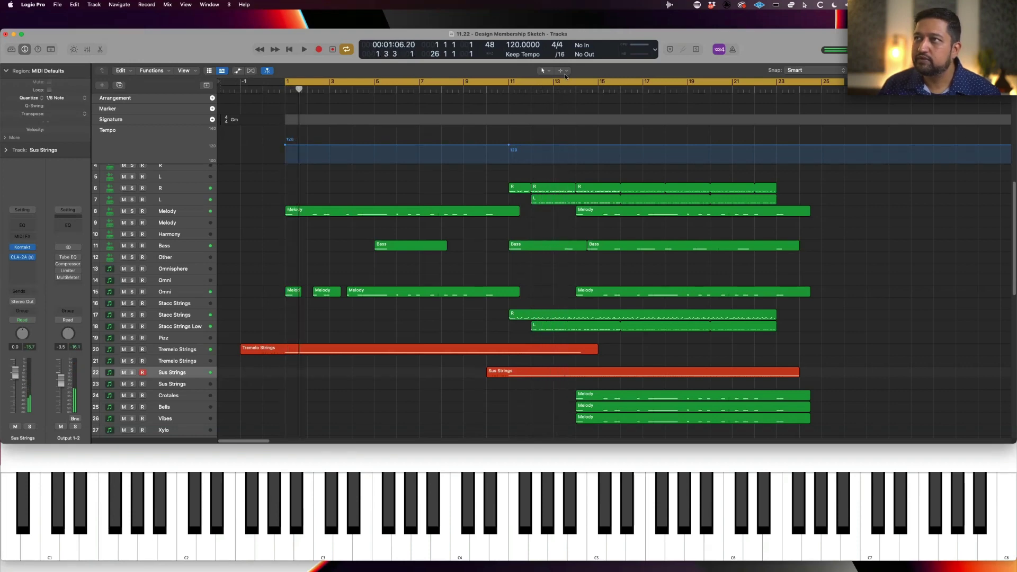
key(c)
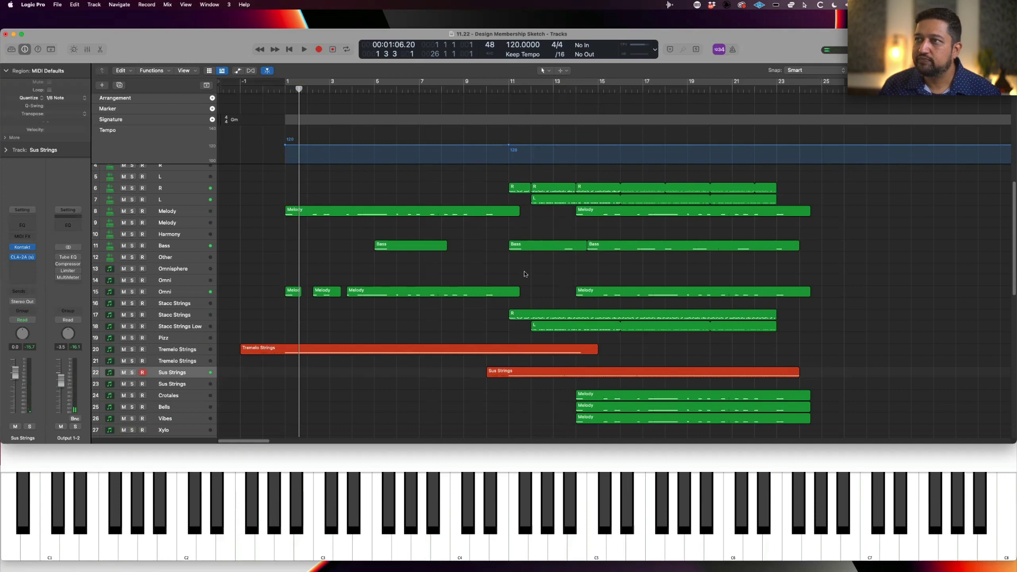
- Play the arrangement from just before bar 10 through the end of the last regions at about bar 25
click(483, 87)
key(space)
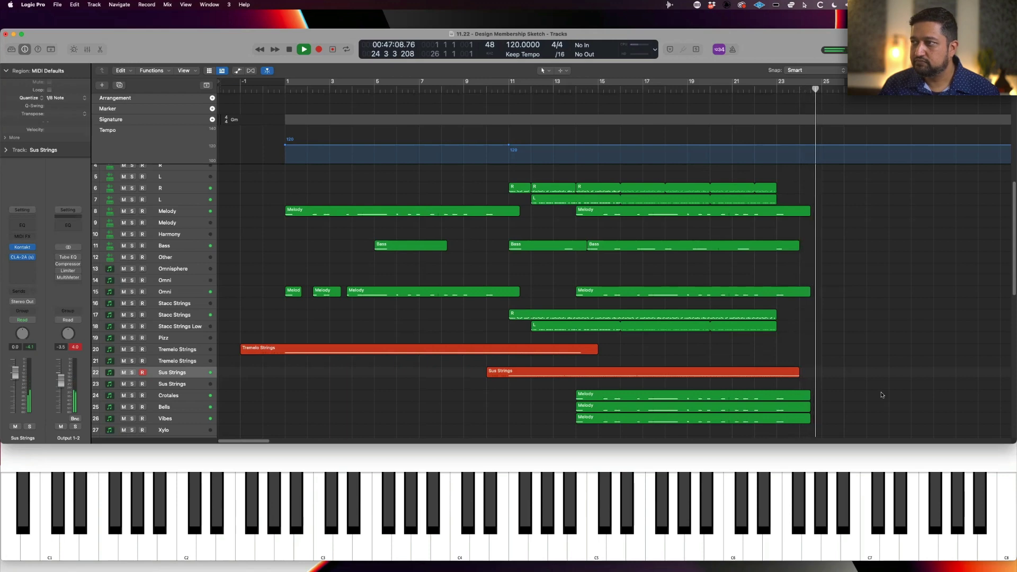
key(space)
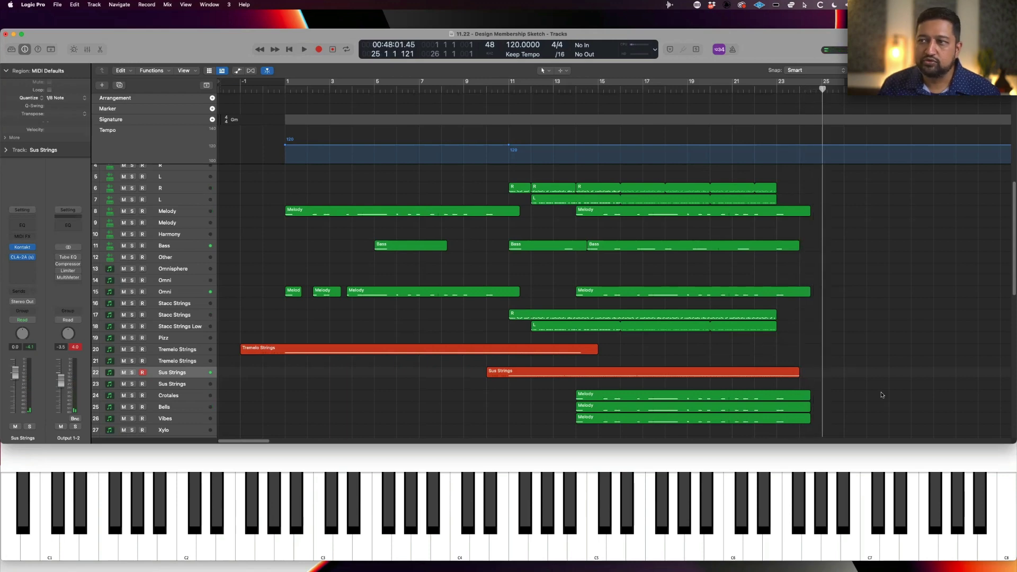
scroll(882, 394, down, 1)
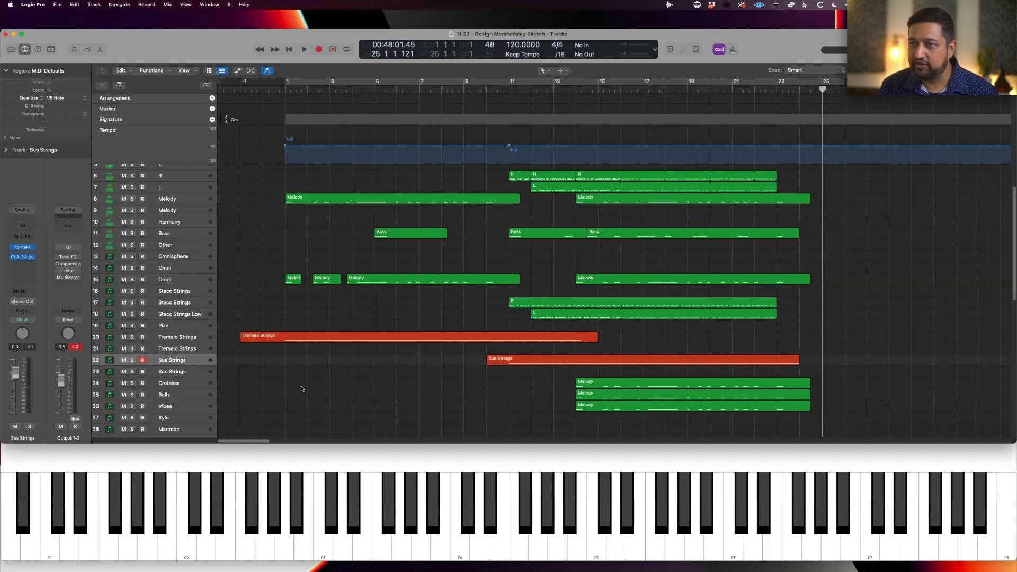
scroll(328, 238, down, 1)
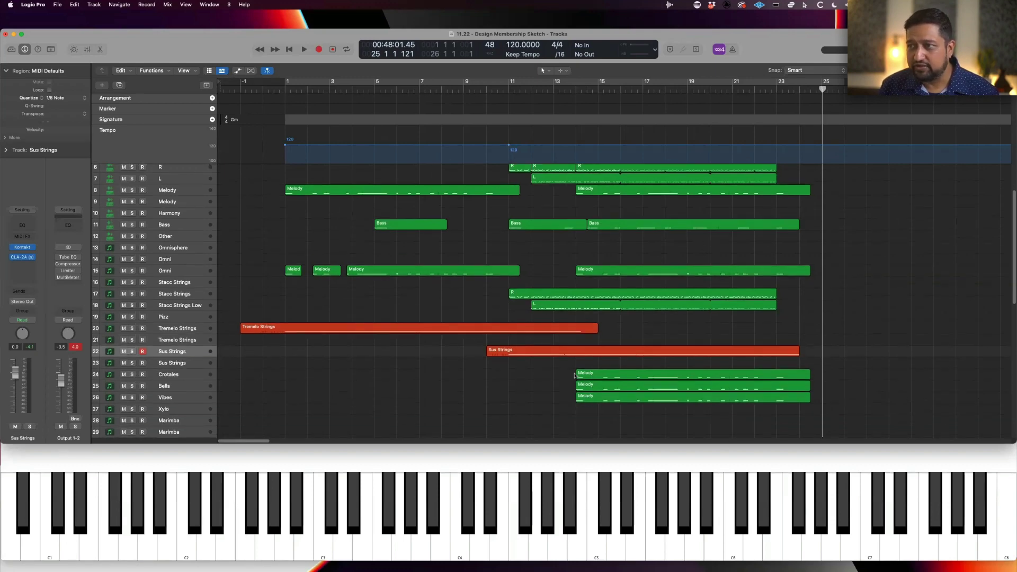
scroll(424, 381, up, 1)
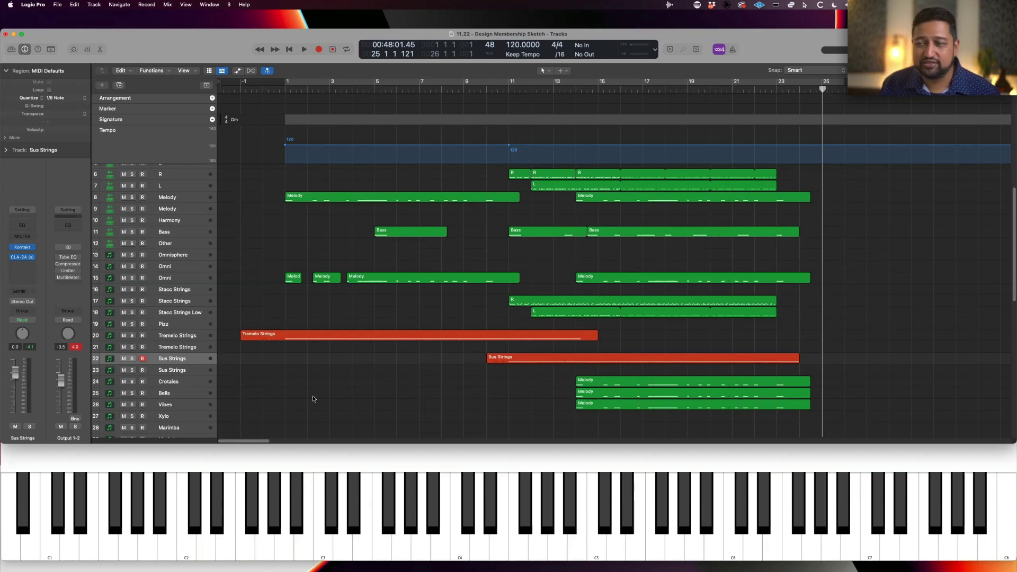
scroll(378, 396, up, 2)
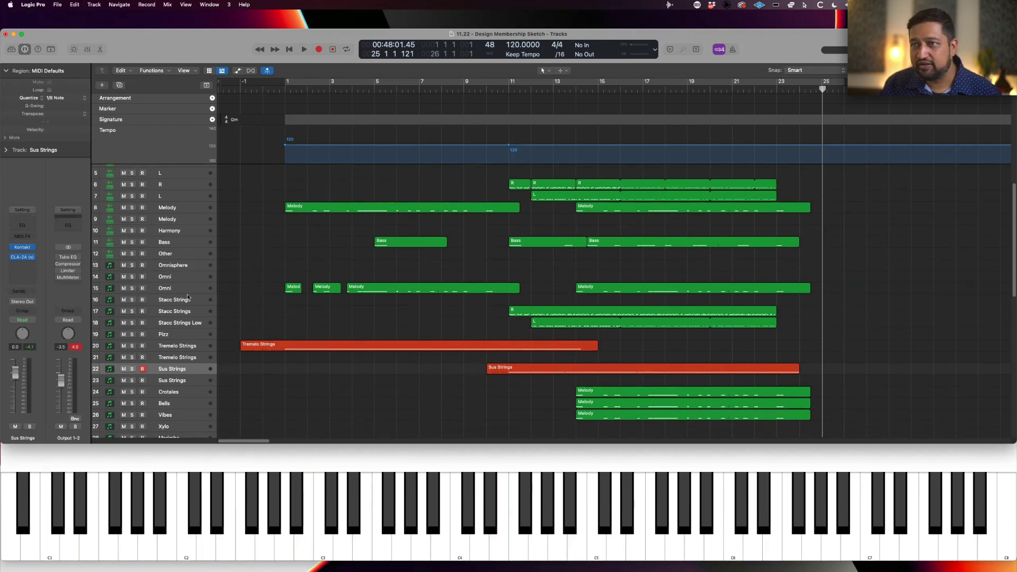
- Browse the Legacy Logic Synth Pads channel strip settings for the Omni track 15 without loading one, and deselect its regions
click(169, 291)
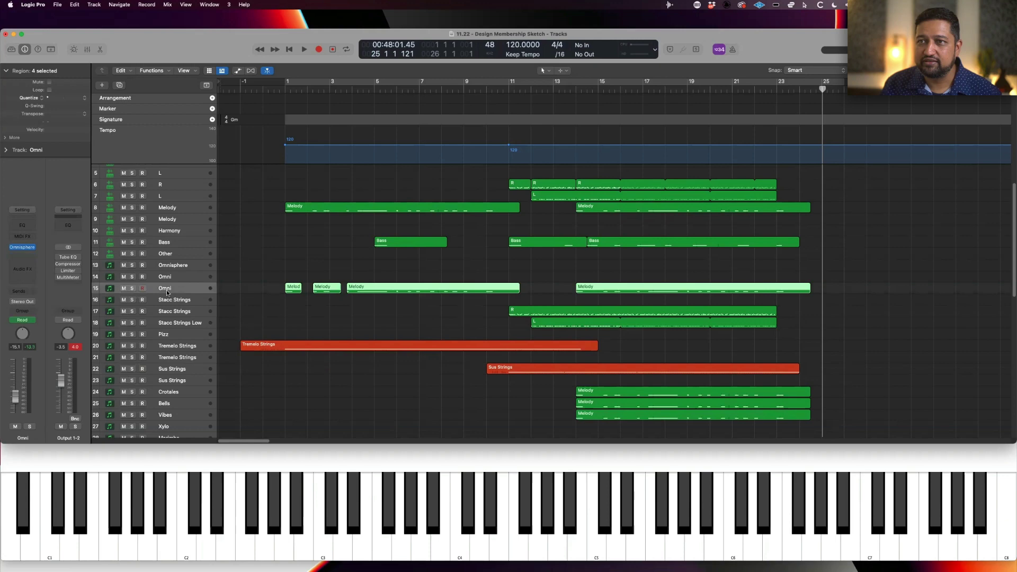
click(22, 210)
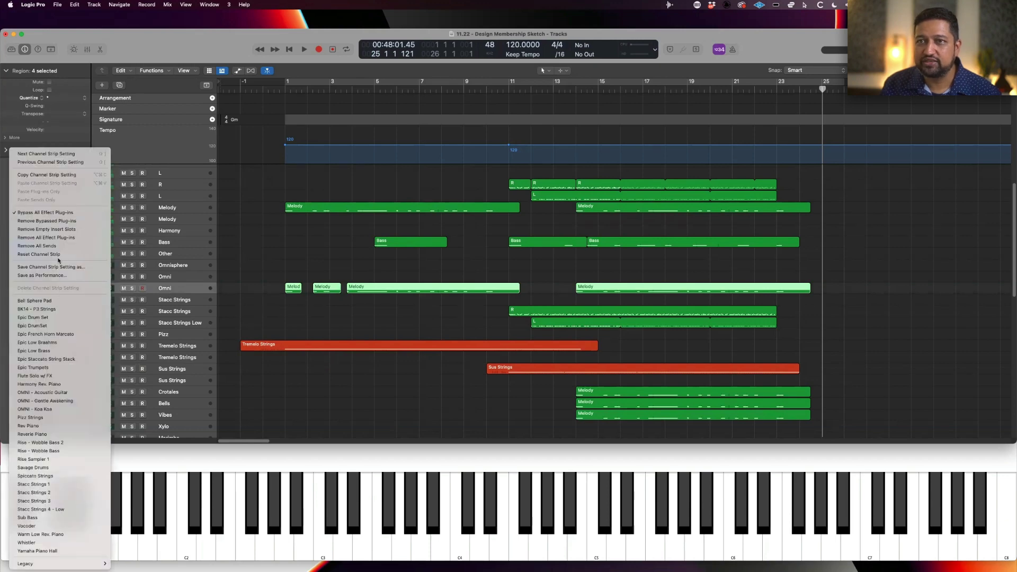
click(46, 132)
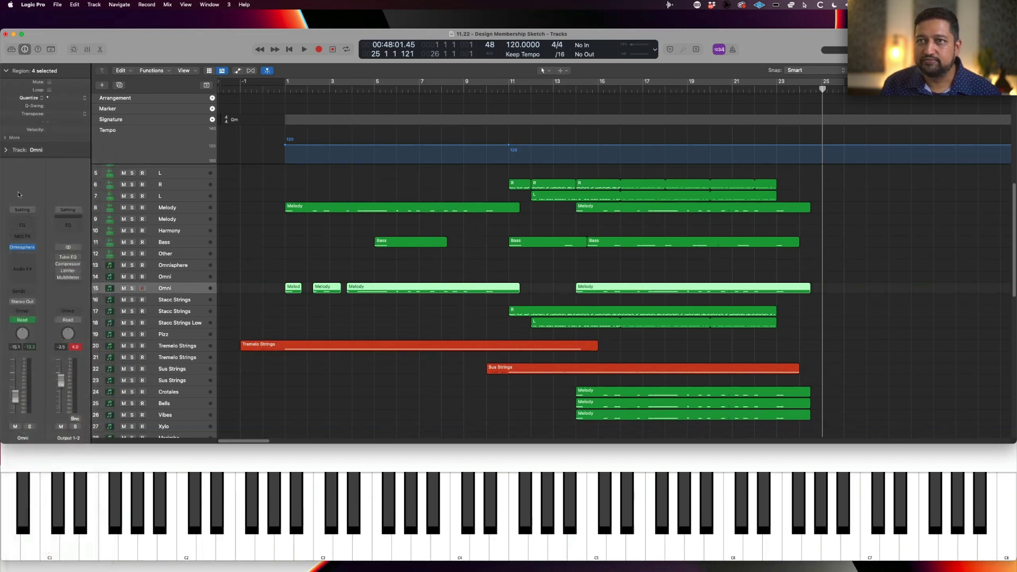
click(22, 210)
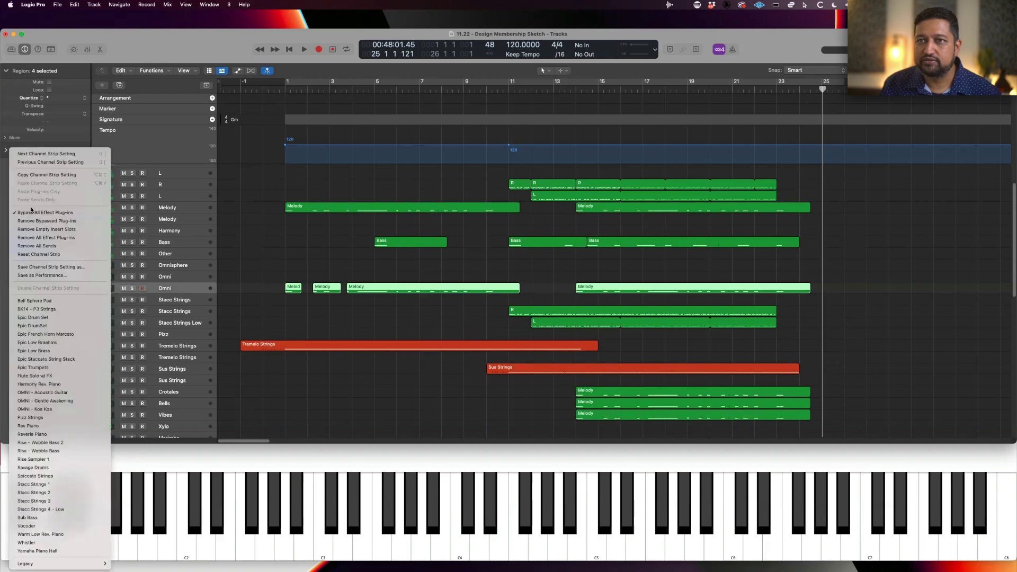
mouse_move(44, 564)
mouse_move(128, 564)
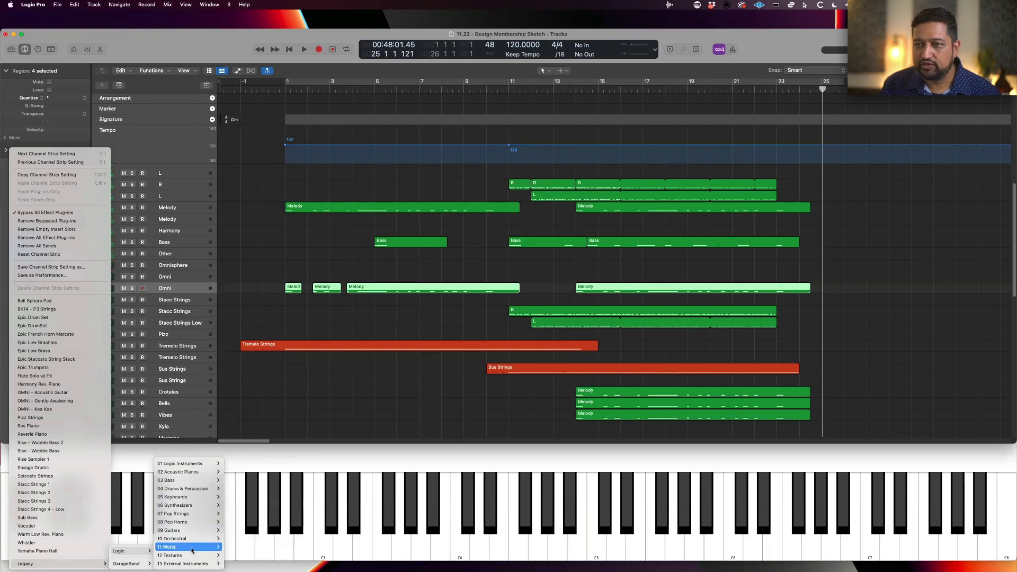
mouse_move(195, 510)
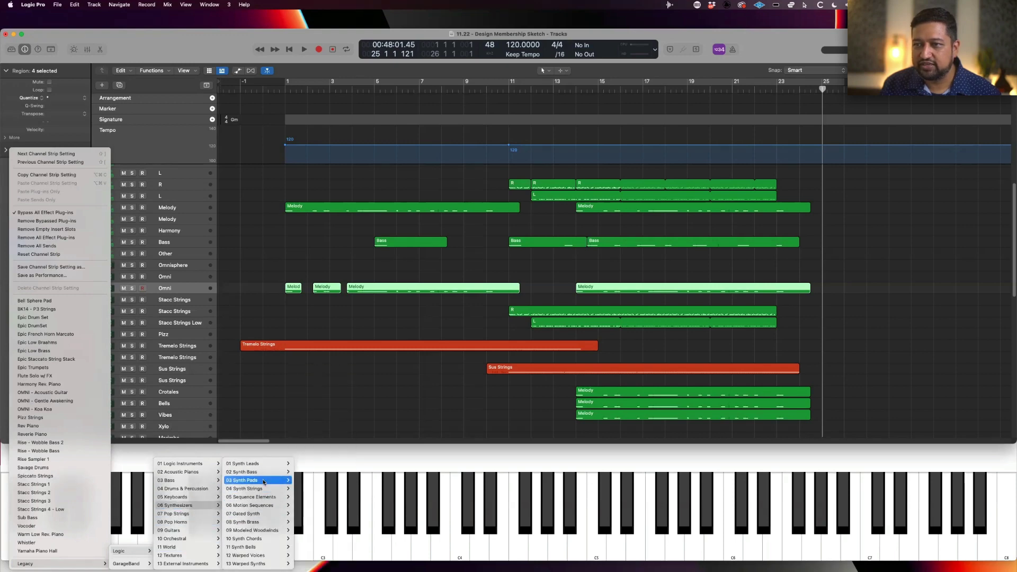
mouse_move(261, 482)
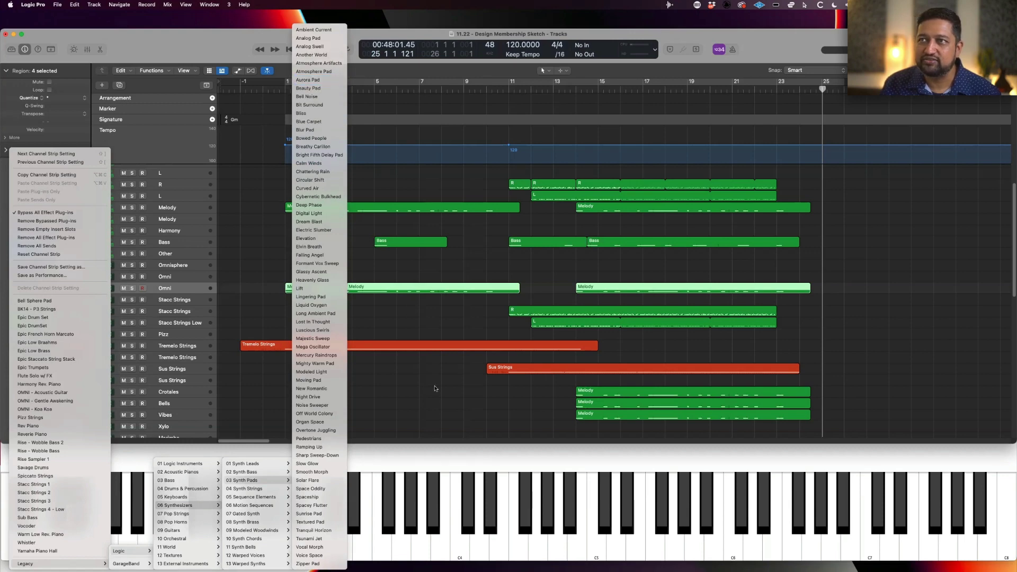
click(151, 311)
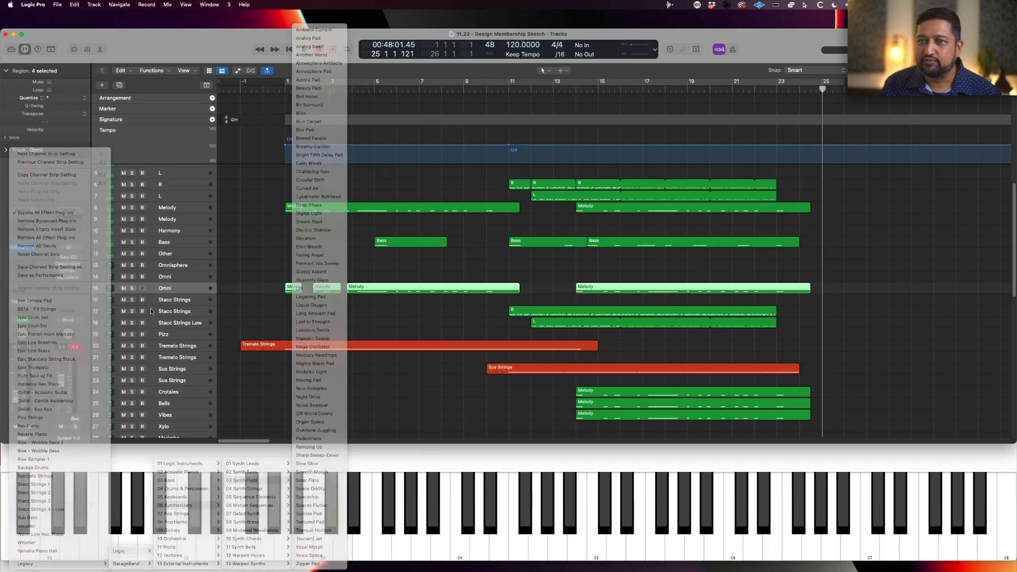
mouse_move(34, 250)
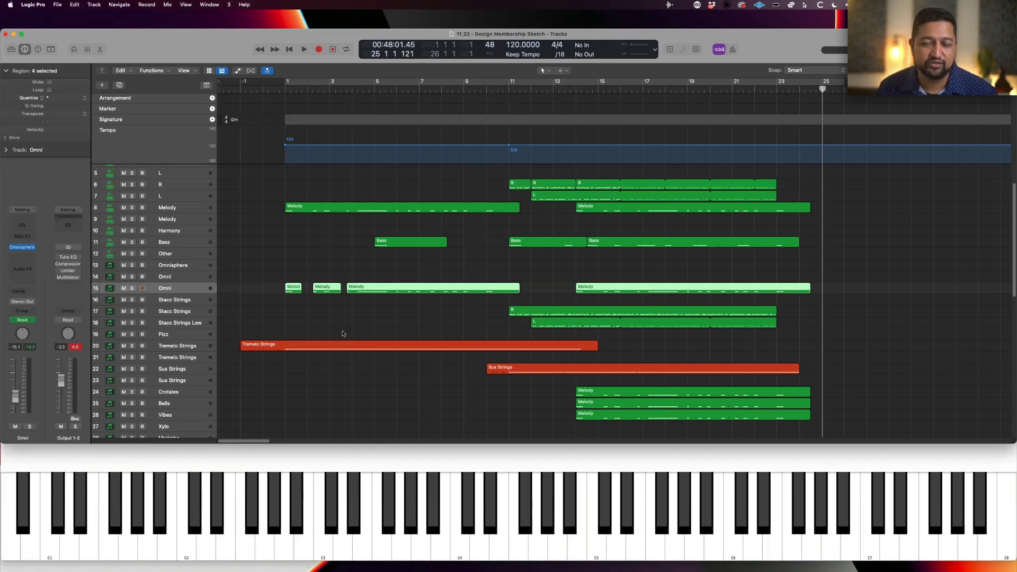
click(267, 289)
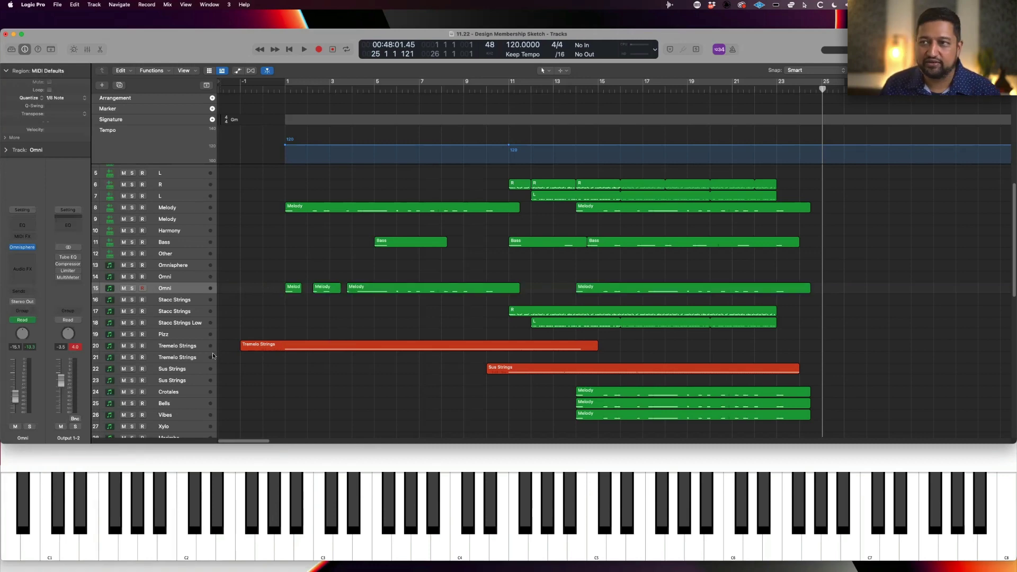